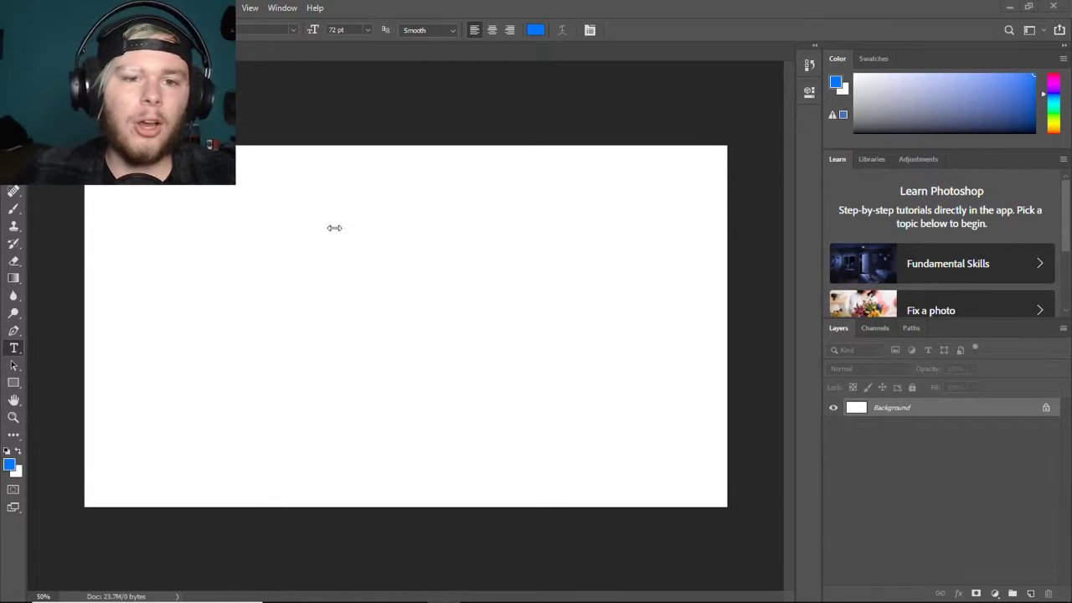
# - Paste the copied portrait photo into the blank document as a new layer
pyautogui.hotkey('alt', 'e')
pyautogui.press('Escape')
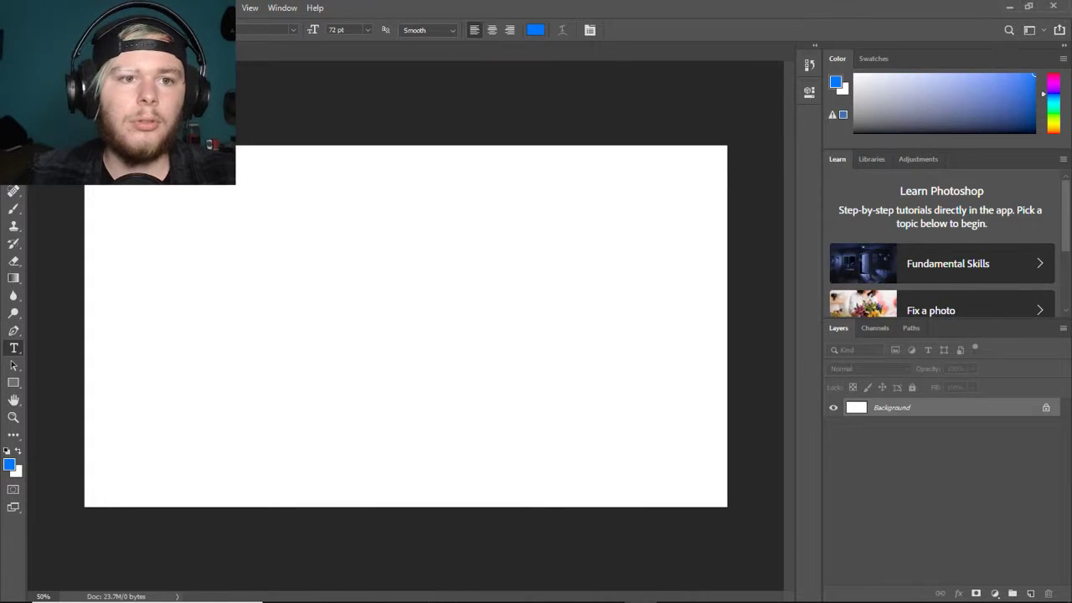
pyautogui.hotkey('alt', 'e')
pyautogui.press('p')
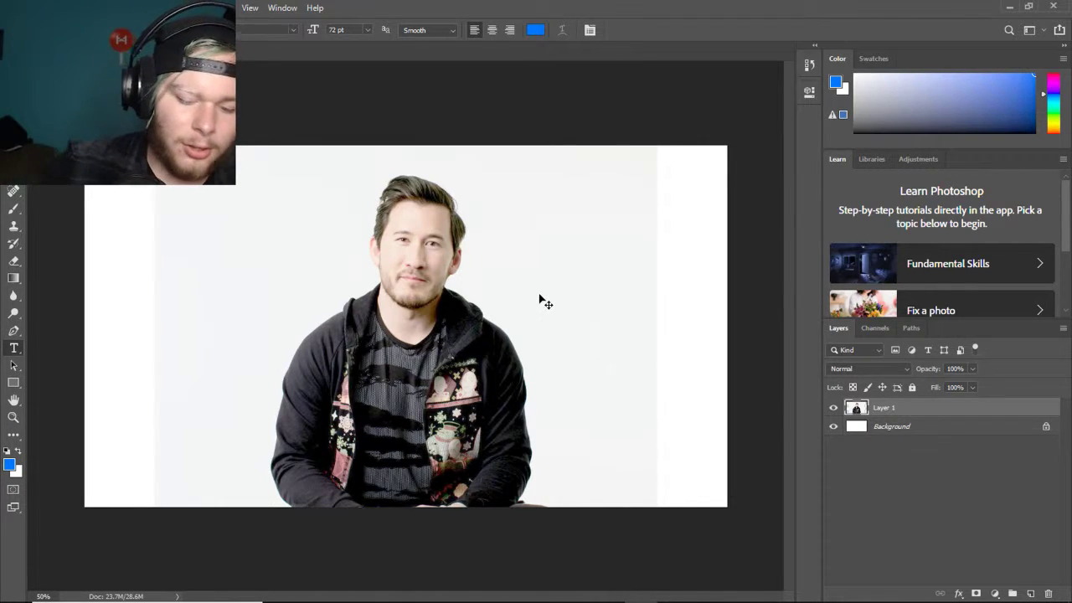
# - Scale the pasted photo to 93.47% with Free Transform, keeping its lower edge on the canvas bottom, and apply it
pyautogui.hotkey('ctrl', '+')
pyautogui.scroll(3, 540, 300)
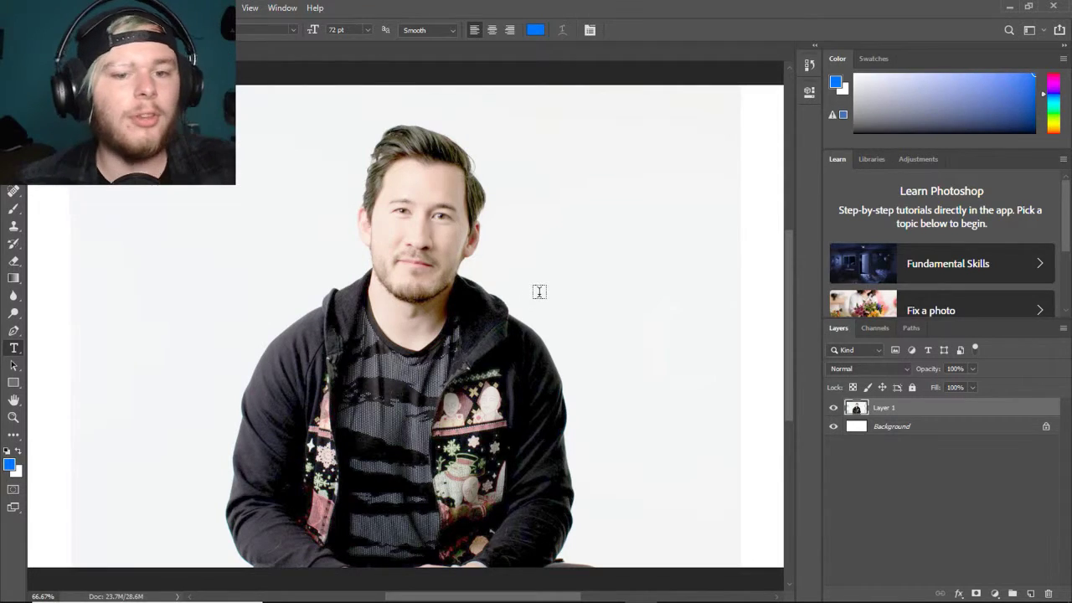
pyautogui.hotkey('ctrl', 't')
pyautogui.moveTo(418, 405); pyautogui.dragTo(424, 396)
pyautogui.moveTo(78, 75); pyautogui.dragTo(198, 164)
pyautogui.moveTo(508, 278); pyautogui.dragTo(451, 269)
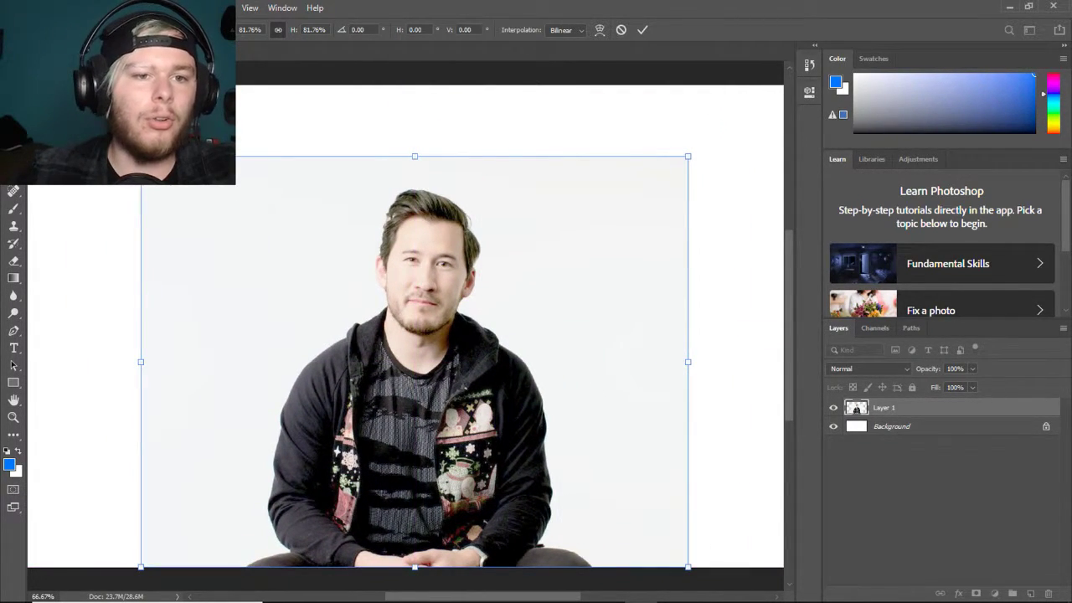
pyautogui.moveTo(140, 156); pyautogui.dragTo(62, 108)
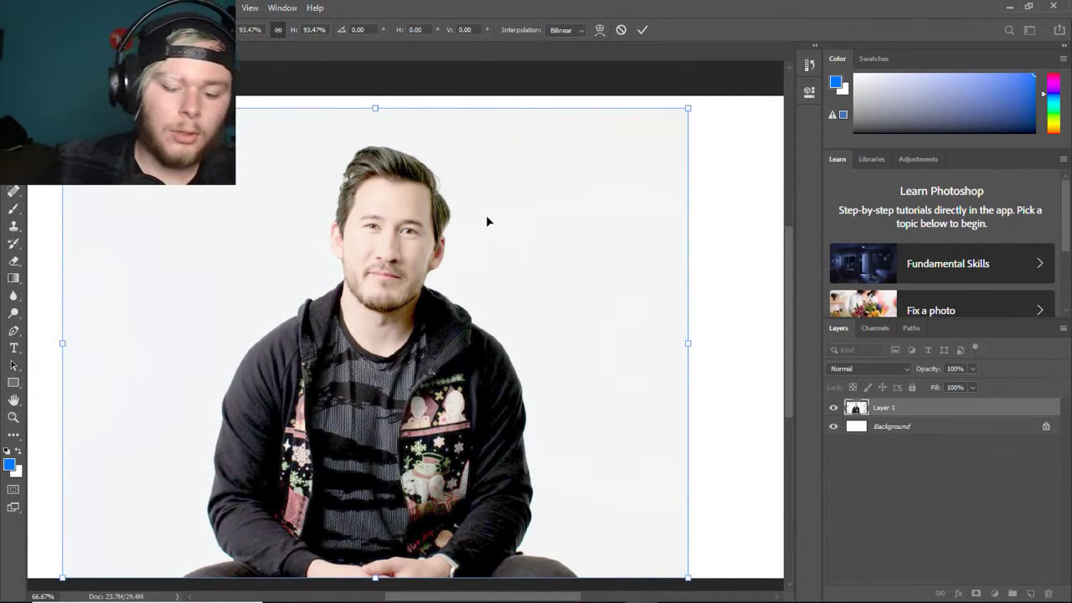
pyautogui.scroll(-1, 487, 220)
pyautogui.scroll(1, 487, 221)
pyautogui.scroll(1, 486, 220)
pyautogui.scroll(-1, 487, 220)
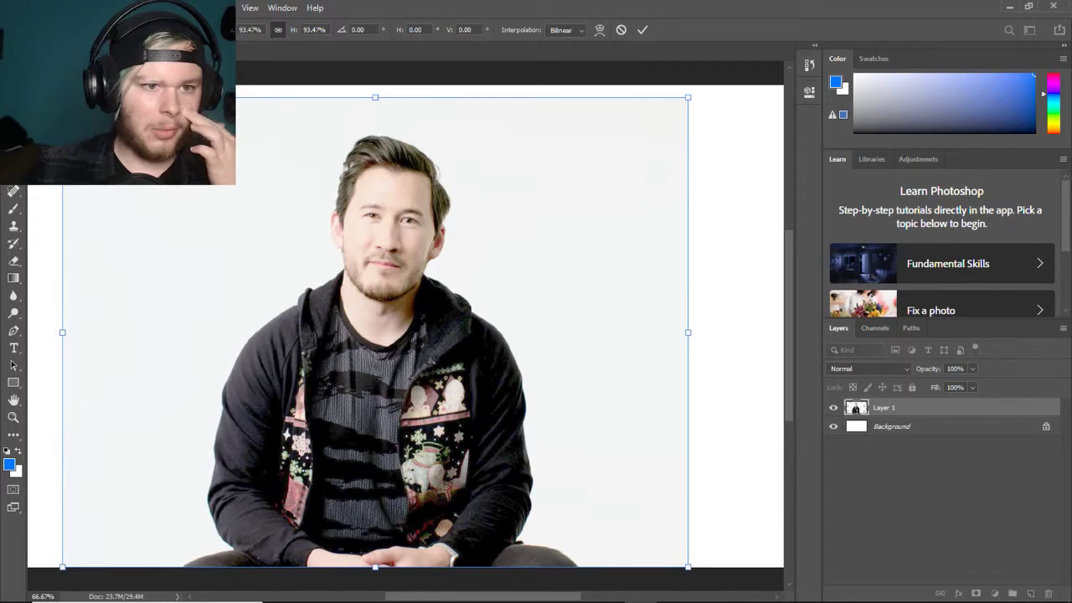
pyautogui.press('Return')
# - Select the man along his outline with the Quick Selection tool and smooth the selection with a 10-pixel radius
pyautogui.press('w')
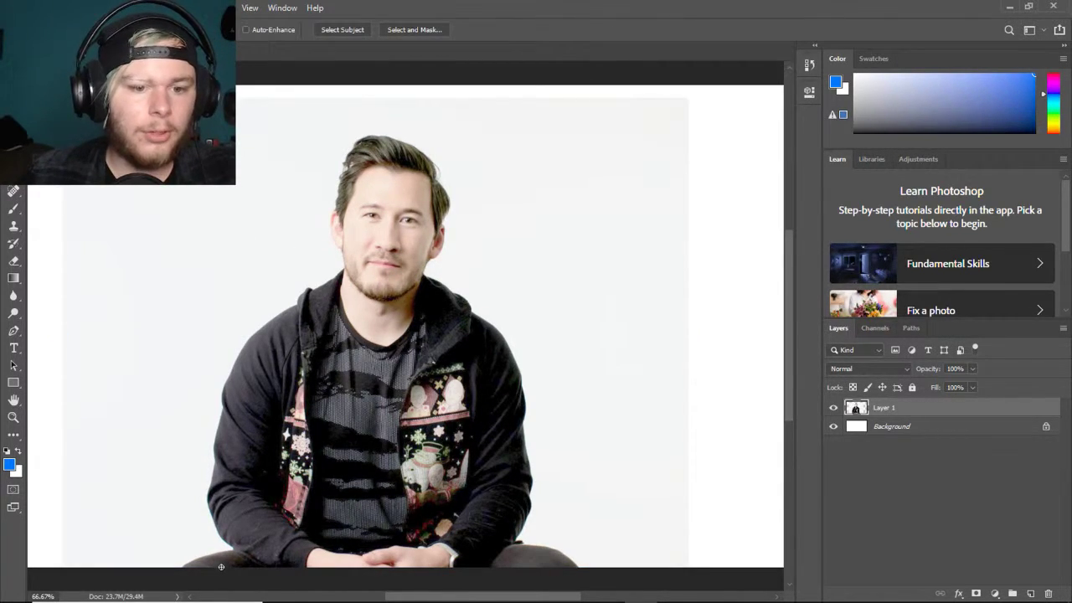
pyautogui.moveTo(206, 562)
pyautogui.mouseDown()
pyautogui.moveTo(346, 536)
pyautogui.moveTo(493, 541)
pyautogui.moveTo(377, 330)
pyautogui.moveTo(362, 229)
pyautogui.moveTo(340, 241)
pyautogui.moveTo(352, 181)
pyautogui.mouseUp()
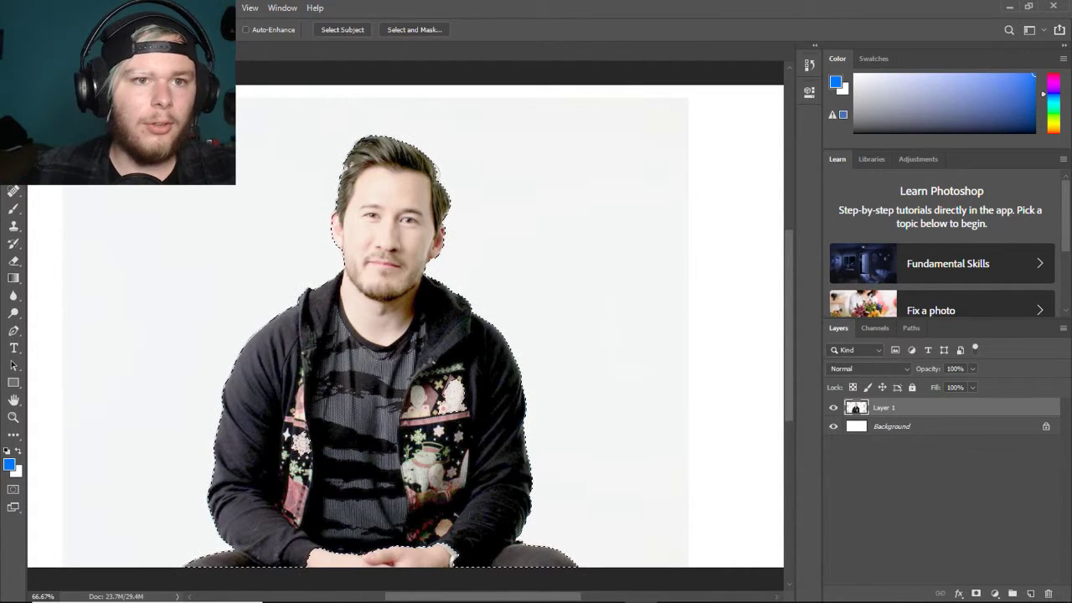
pyautogui.click(176, 8)
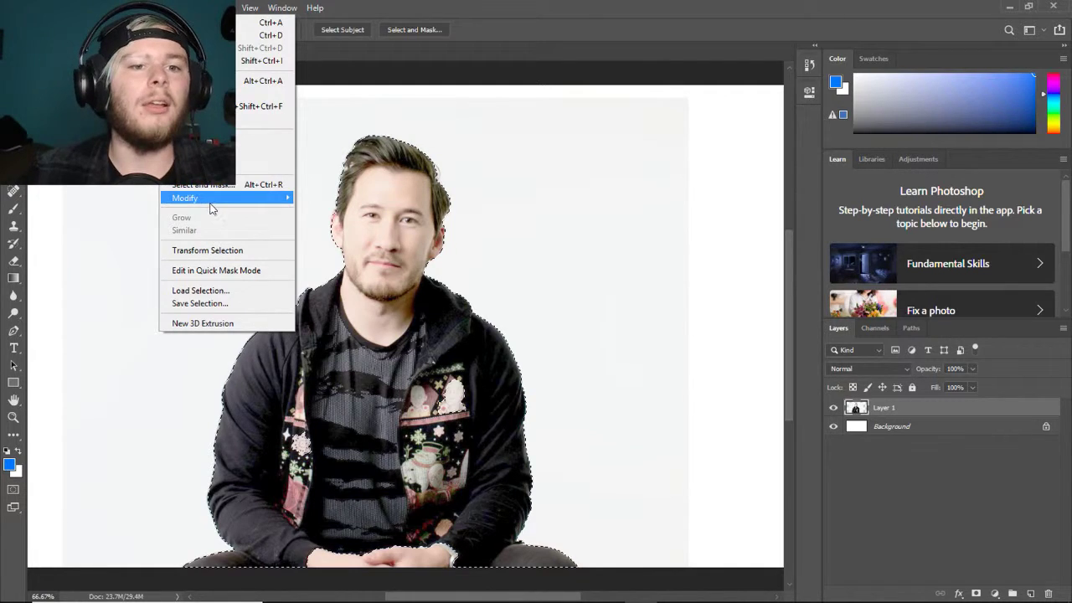
pyautogui.moveTo(228, 199)
pyautogui.click(332, 211)
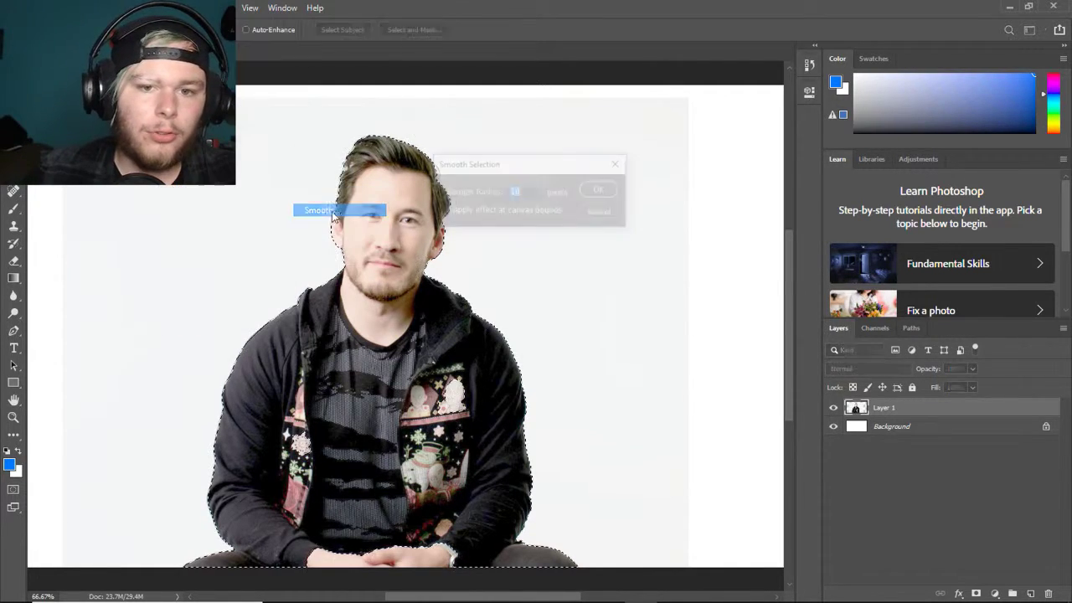
pyautogui.click(602, 189)
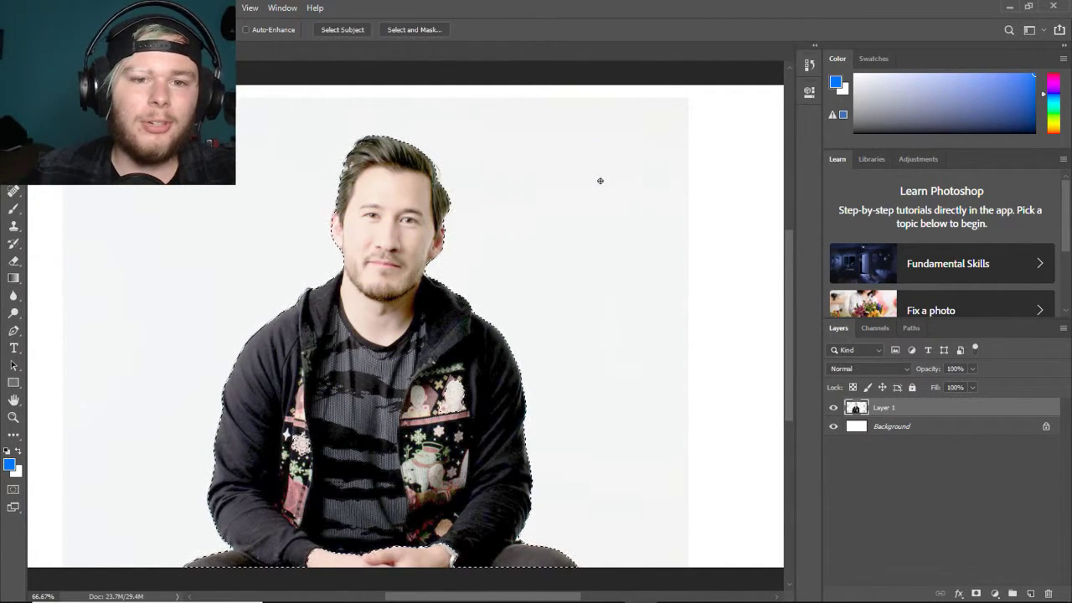
# - Copy the selected man to a new layer and hide the original photo layer, checking the cut-out against transparency
pyautogui.hotkey('ctrl', 'j')
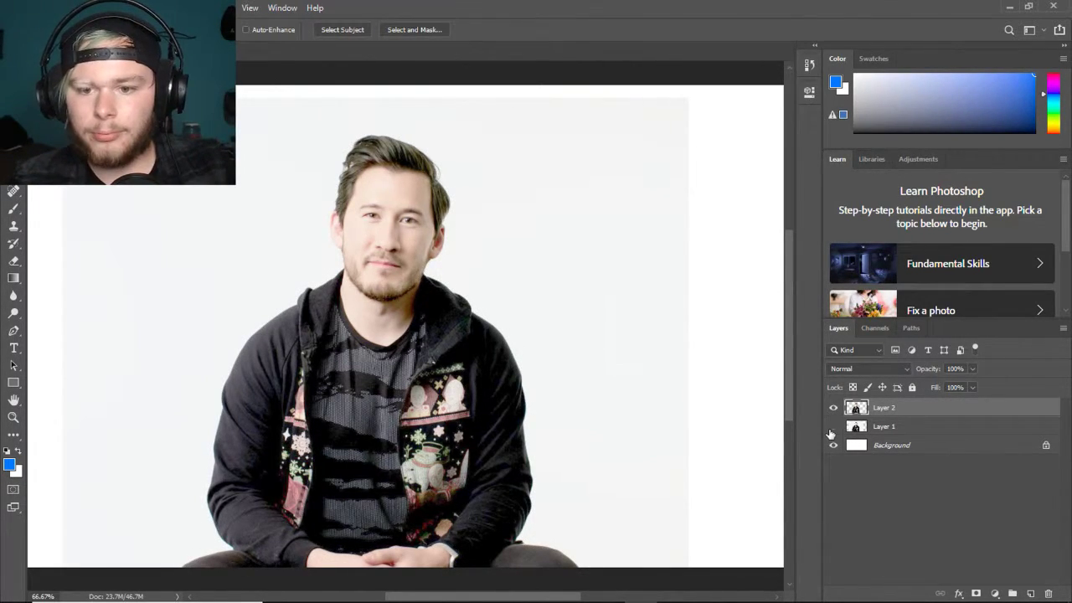
pyautogui.click(834, 427)
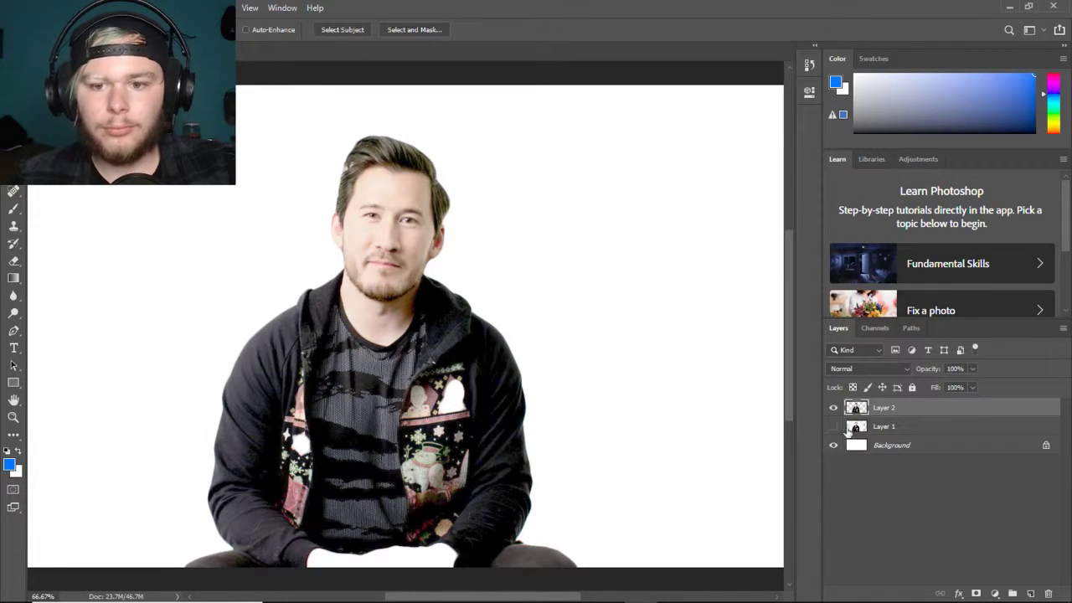
pyautogui.click(836, 446)
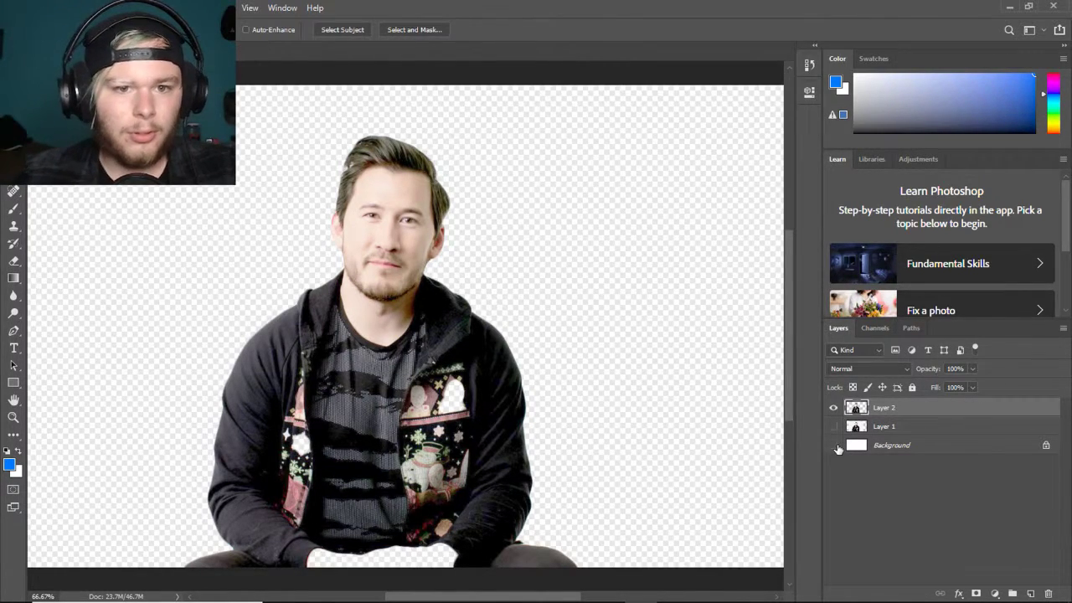
pyautogui.click(833, 445)
# - Choose the Paint Bucket tool and convert the locked Background into a regular layer
pyautogui.click(856, 447)
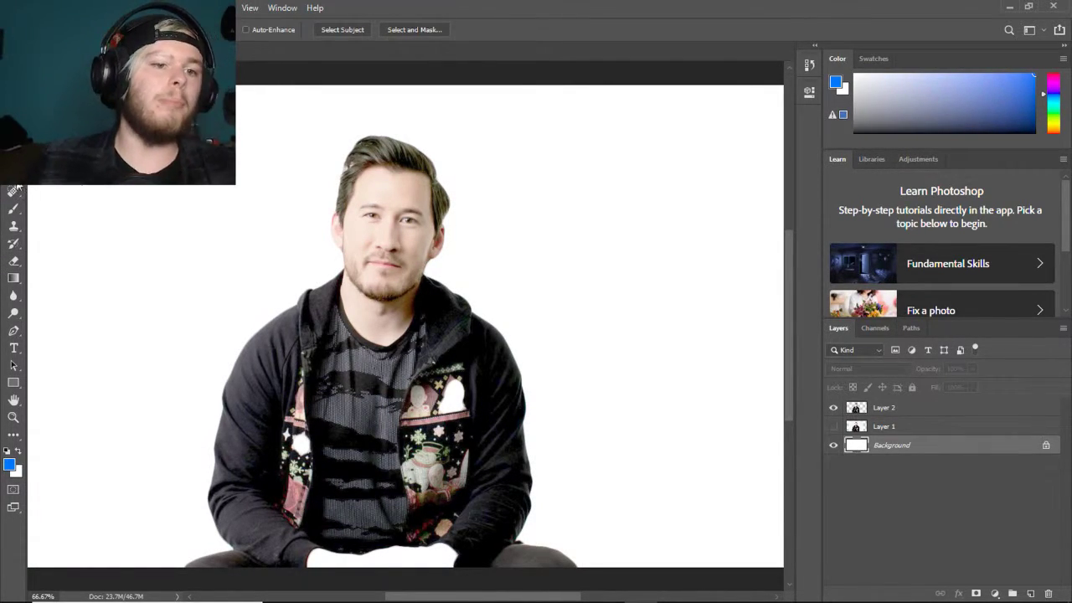
pyautogui.click(13, 226)
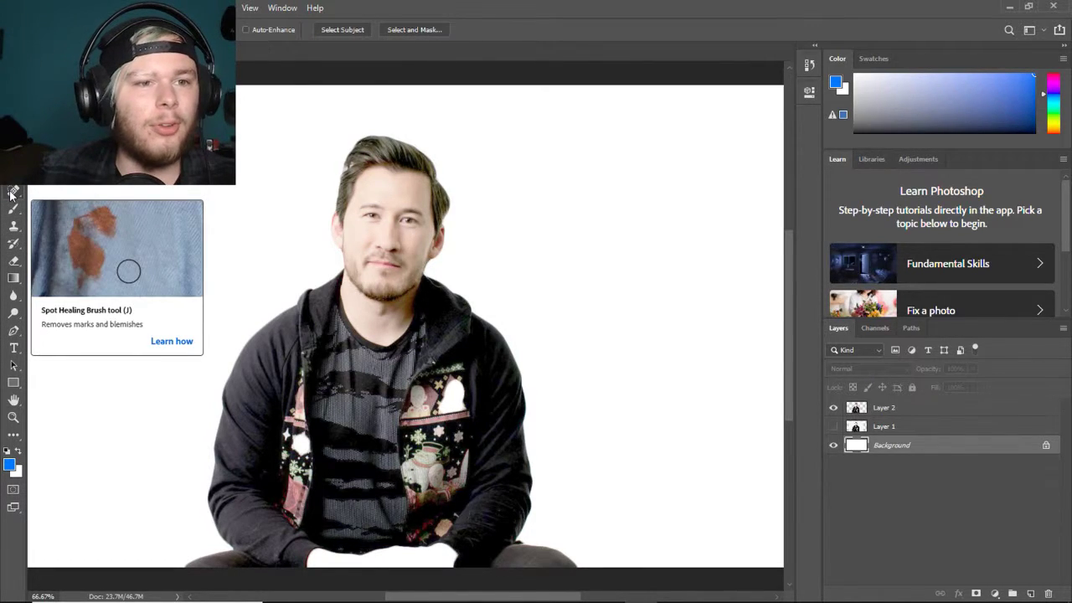
pyautogui.click(14, 285)
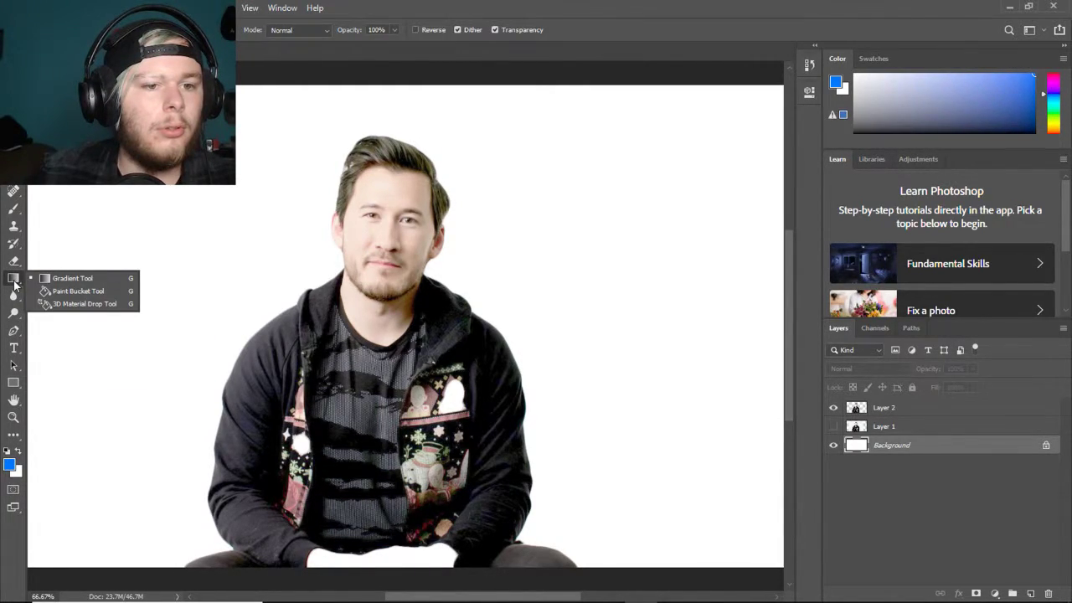
pyautogui.click(88, 291)
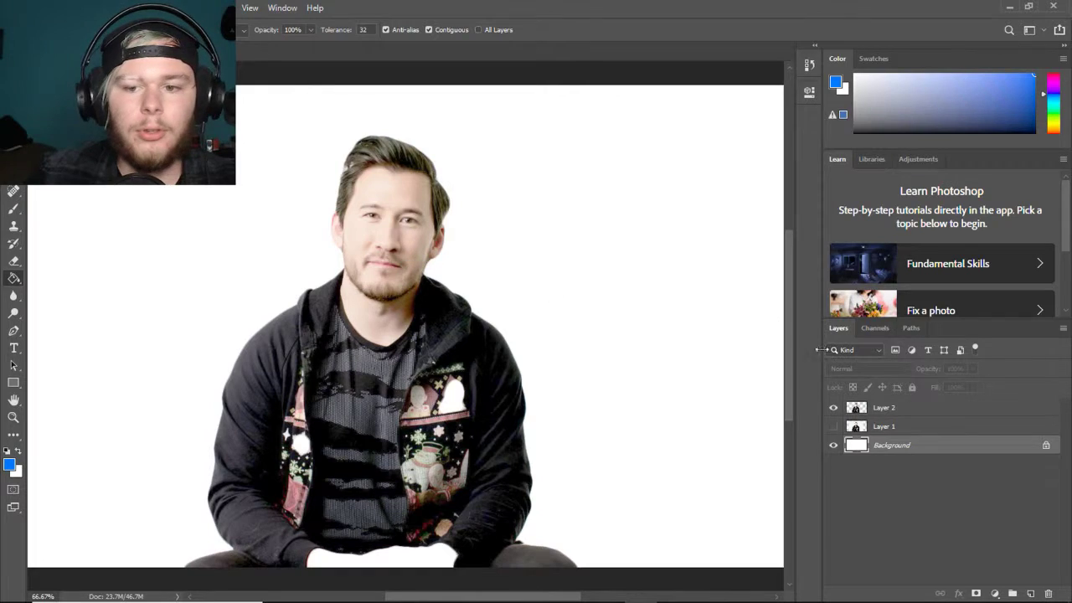
pyautogui.doubleClick(910, 450)
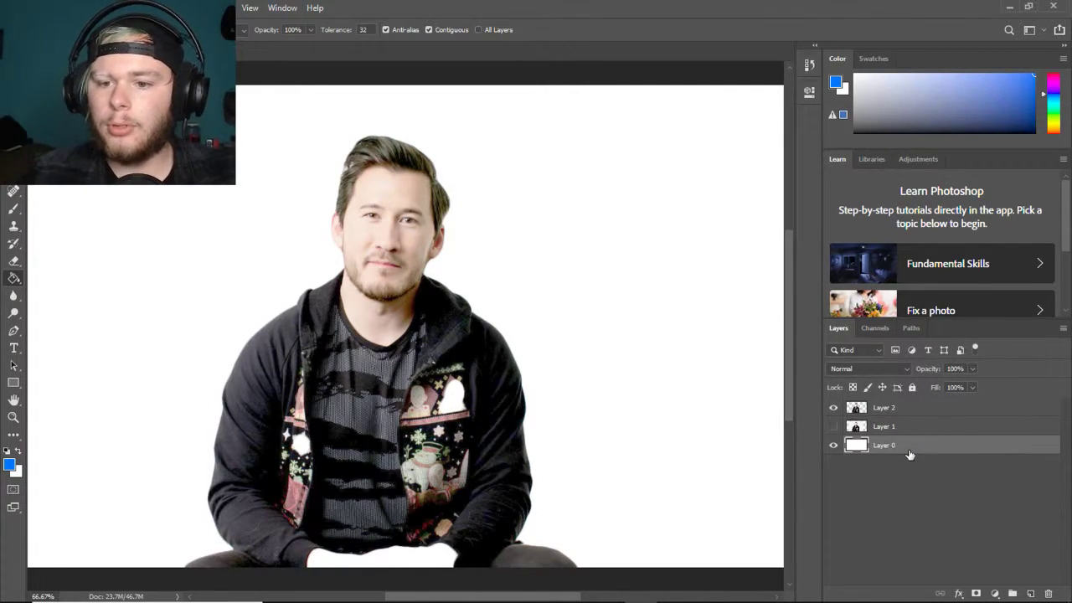
# - Reset the colors to default black and white and try to fill Layer 0 with black
pyautogui.press('d')
pyautogui.click(593, 286)
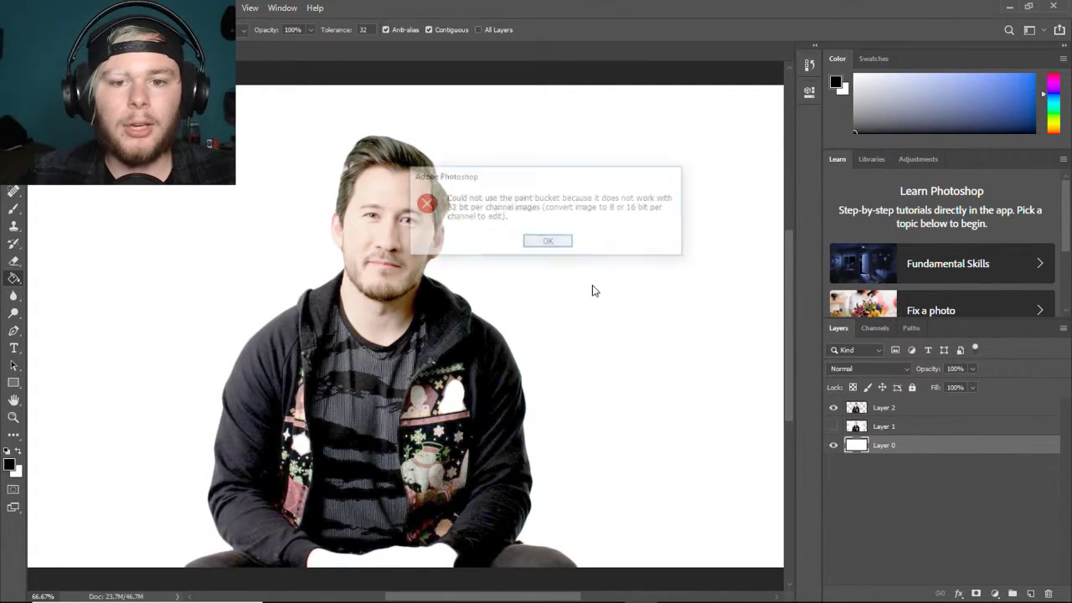
pyautogui.click(549, 244)
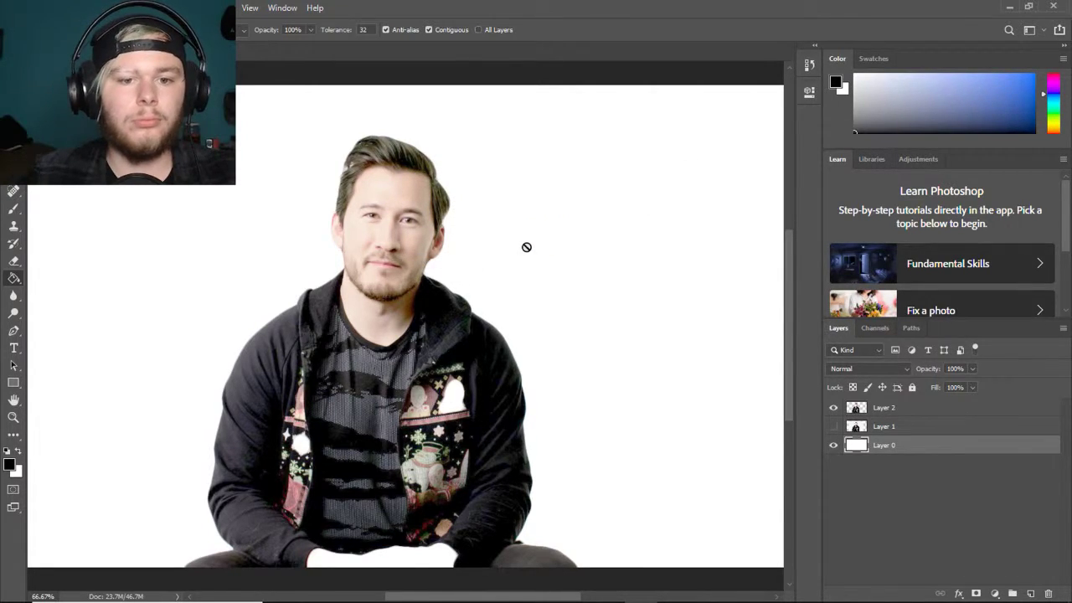
pyautogui.moveTo(248, 53)
pyautogui.mouseDown()
pyautogui.moveTo(849, 402)
pyautogui.moveTo(616, 326)
pyautogui.moveTo(238, 70)
pyautogui.mouseUp()
pyautogui.click(739, 66)
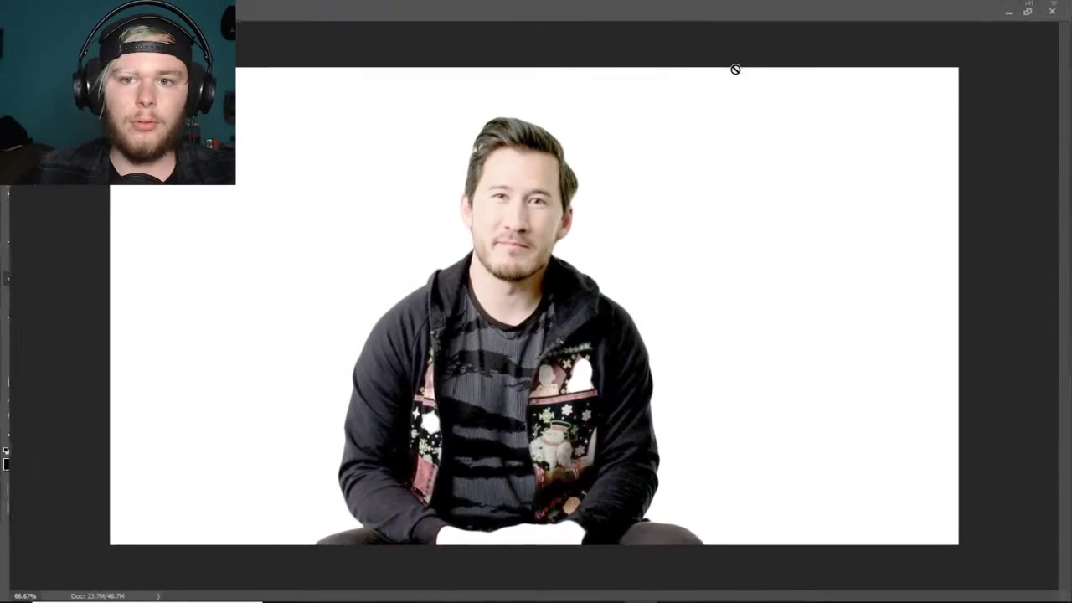
pyautogui.click(1039, 6)
pyautogui.moveTo(230, 69)
pyautogui.mouseDown()
pyautogui.moveTo(230, 30)
pyautogui.moveTo(235, 50)
pyautogui.mouseUp()
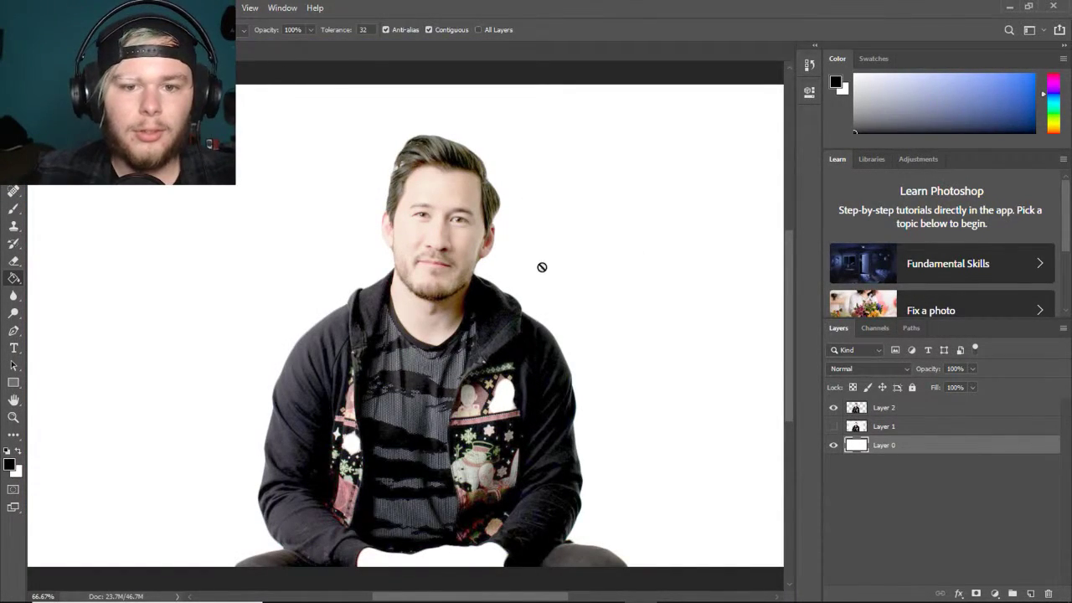
# - Delete the white Layer 0 below the photo layers
pyautogui.click(899, 409)
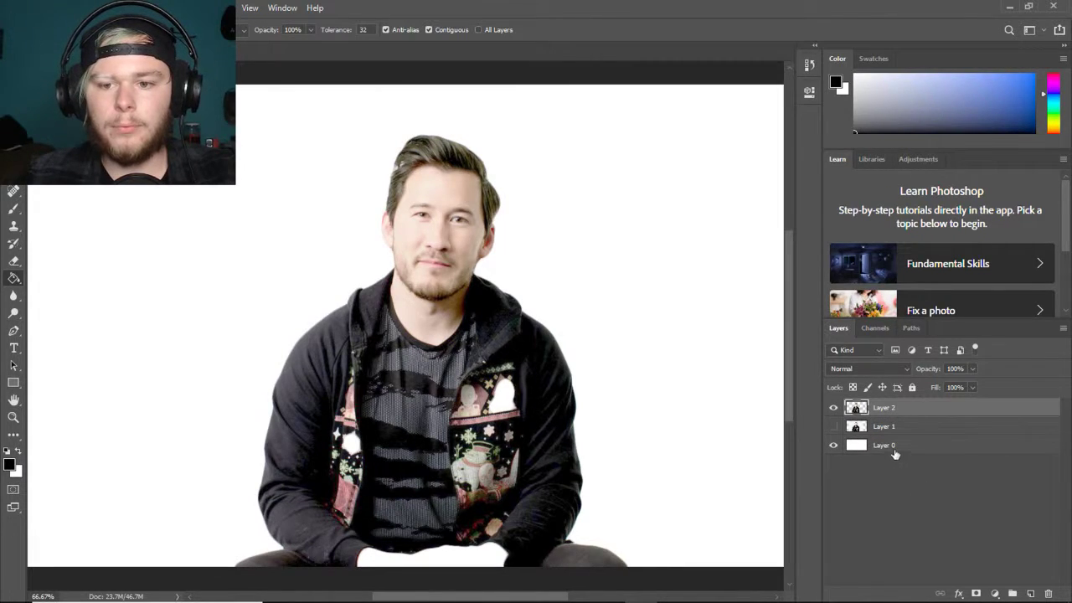
pyautogui.click(853, 447)
pyautogui.rightClick(914, 447)
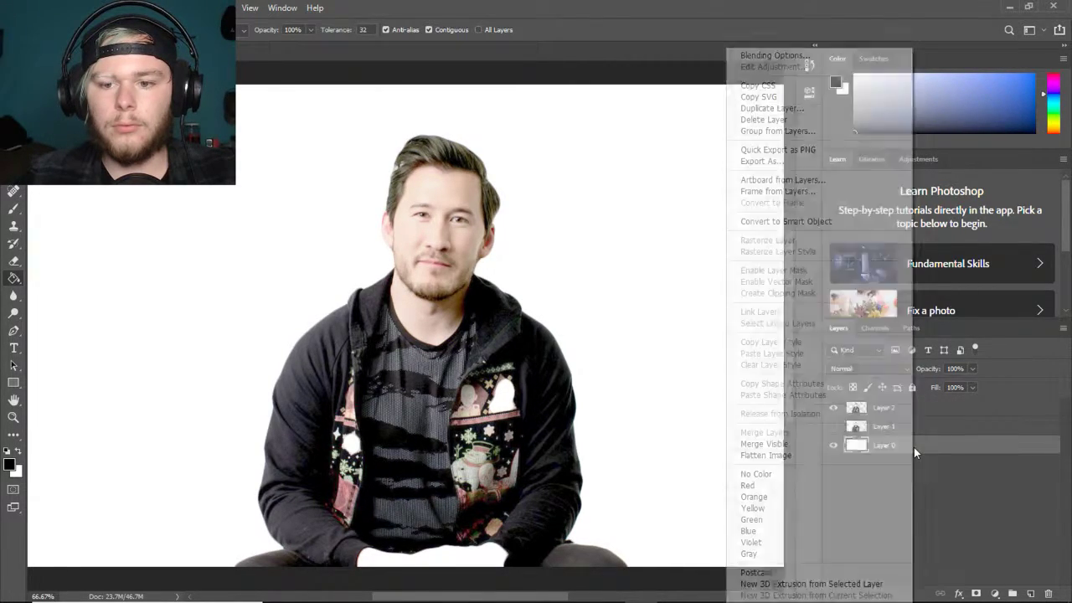
pyautogui.click(764, 126)
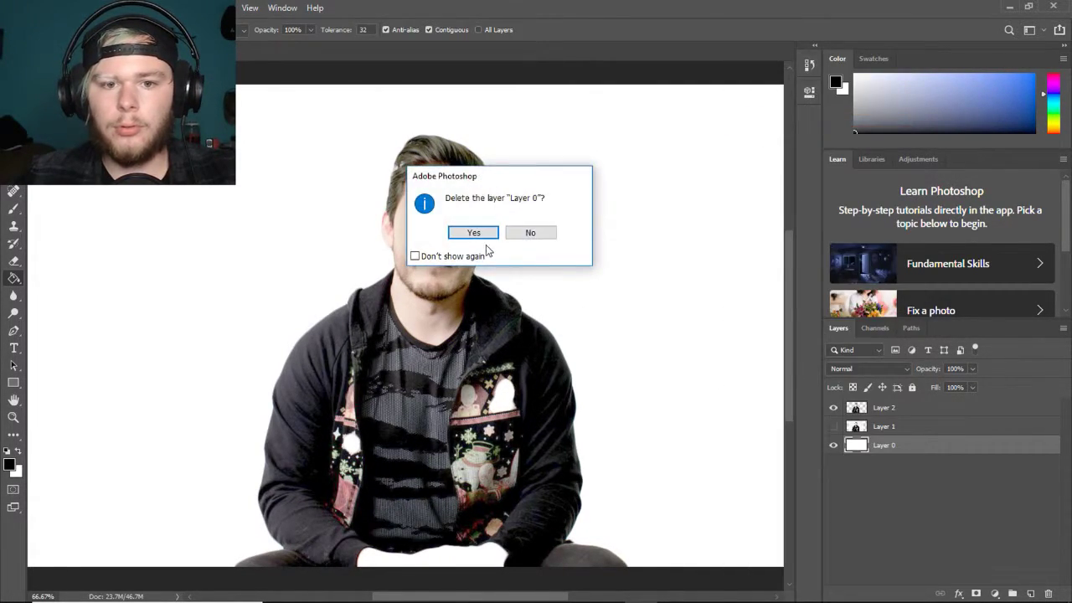
pyautogui.click(474, 233)
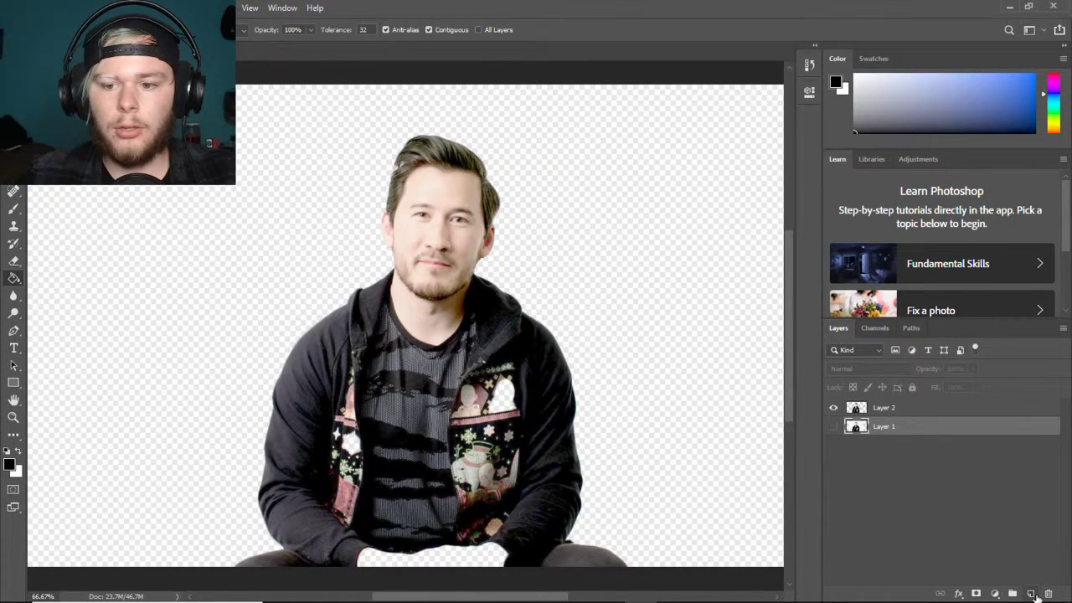
# - Add a new empty layer between Layer 2 and Layer 1 and try to fill it with black
pyautogui.click(1033, 594)
pyautogui.click(581, 263)
pyautogui.click(548, 242)
# - Try to convert the image to 16 bits per channel with merged layers, and retry the black fill on Layer 3
pyautogui.click(173, 8)
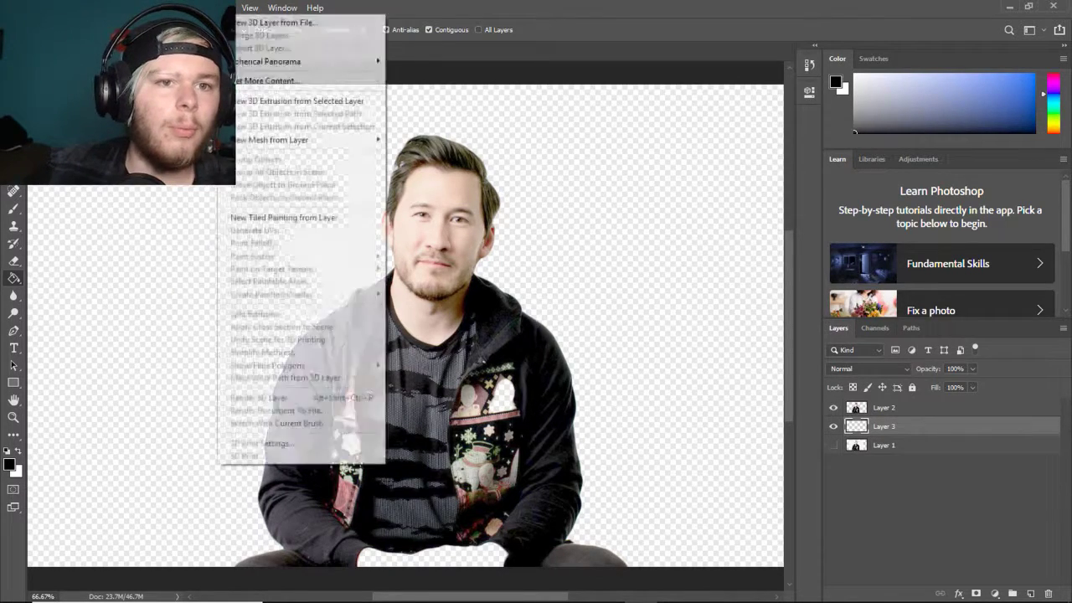
pyautogui.moveTo(147, 7)
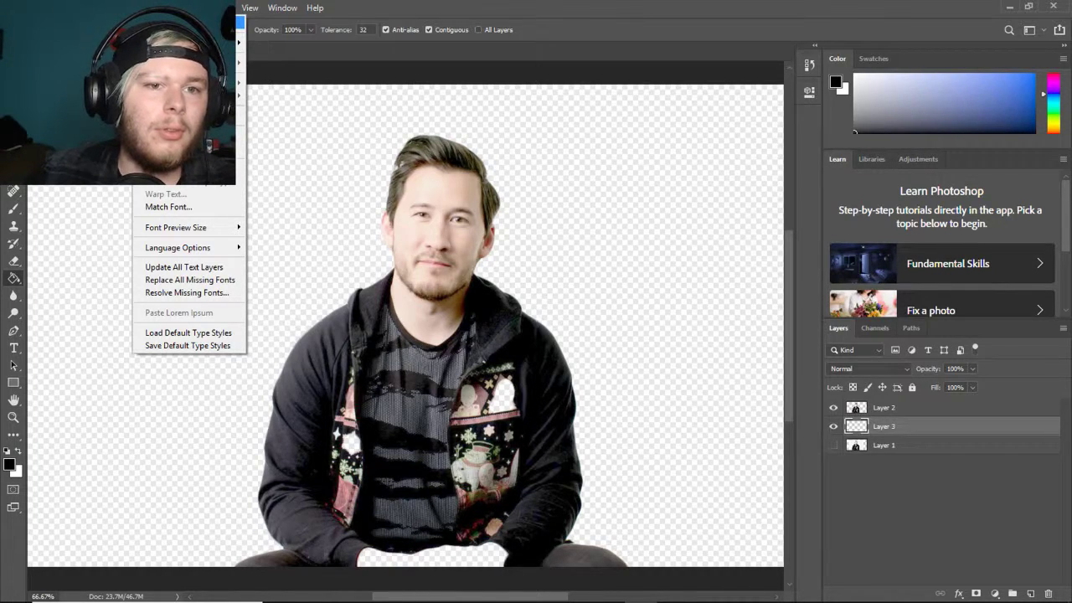
pyautogui.moveTo(83, 8)
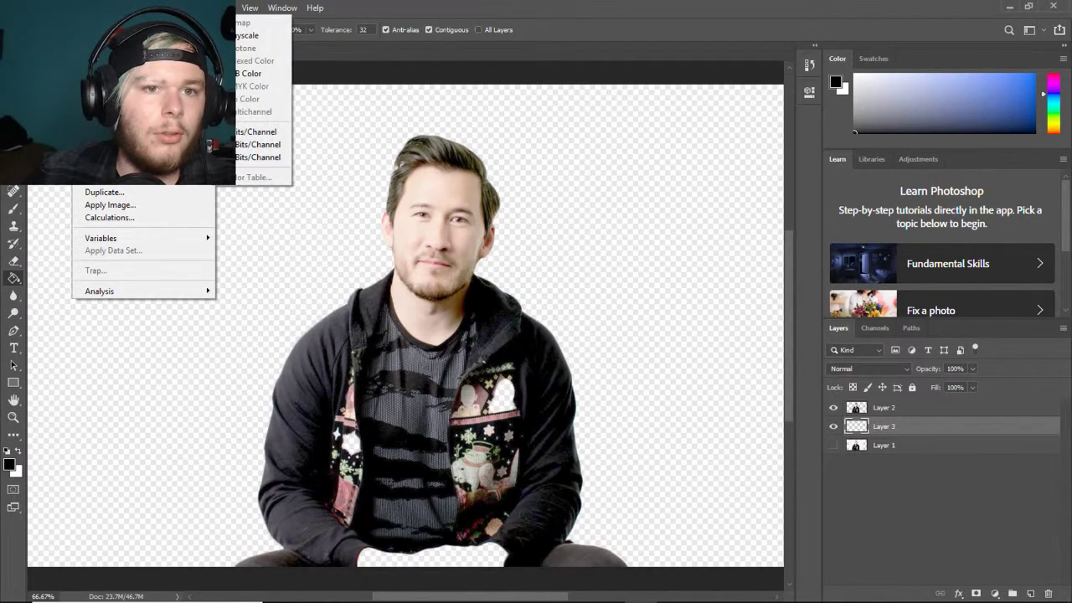
pyautogui.click(256, 146)
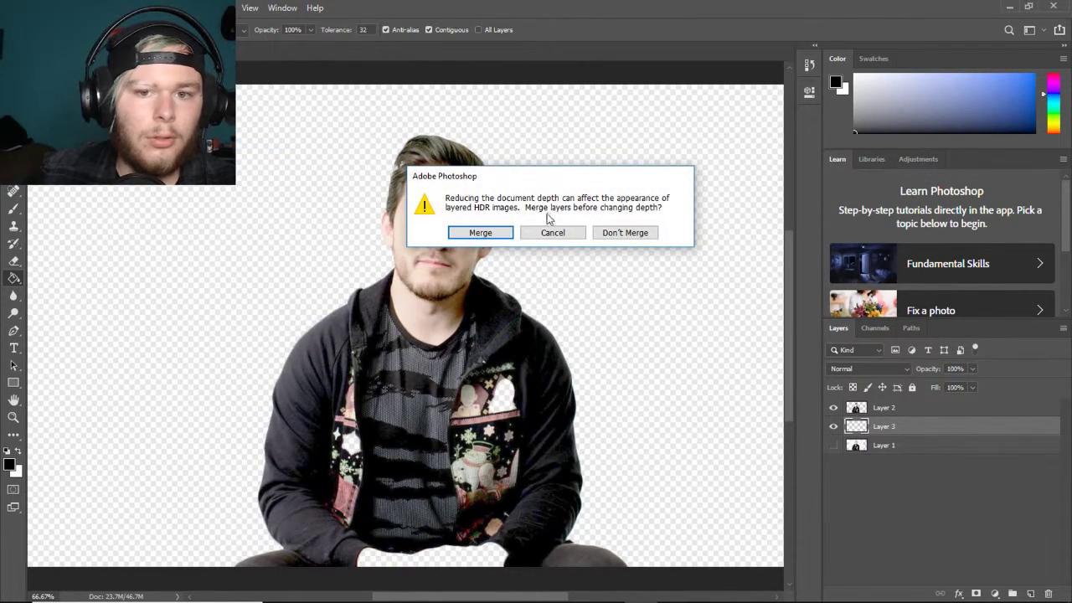
pyautogui.click(474, 238)
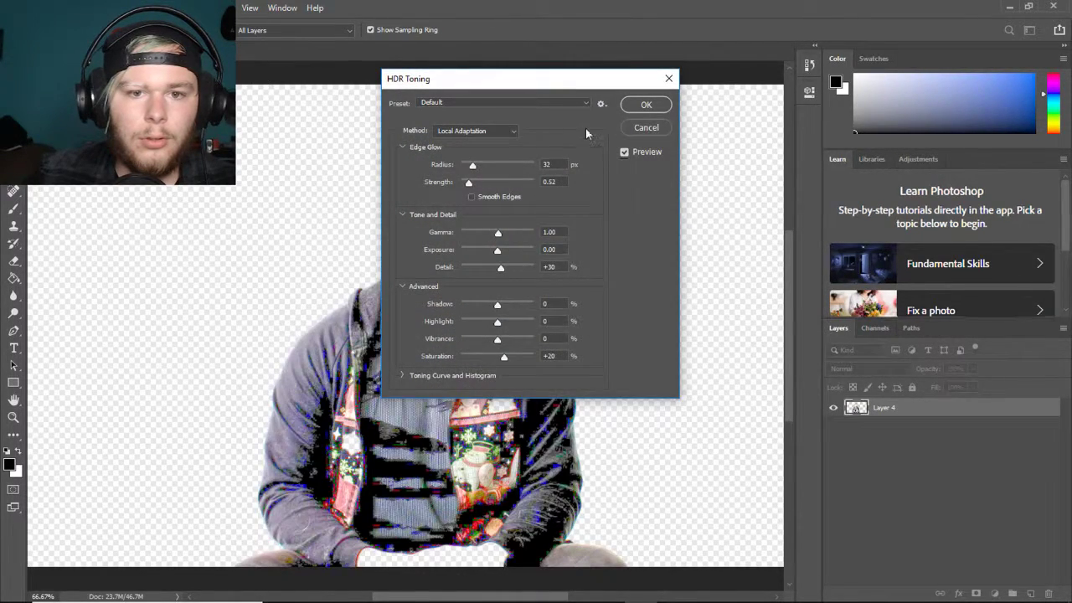
pyautogui.click(642, 129)
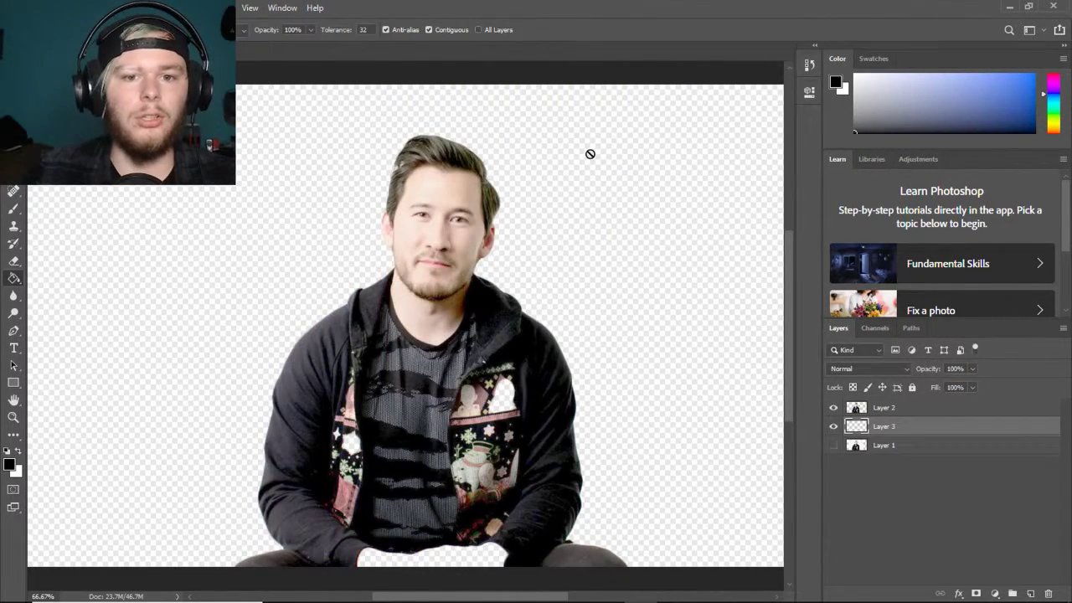
pyautogui.click(601, 219)
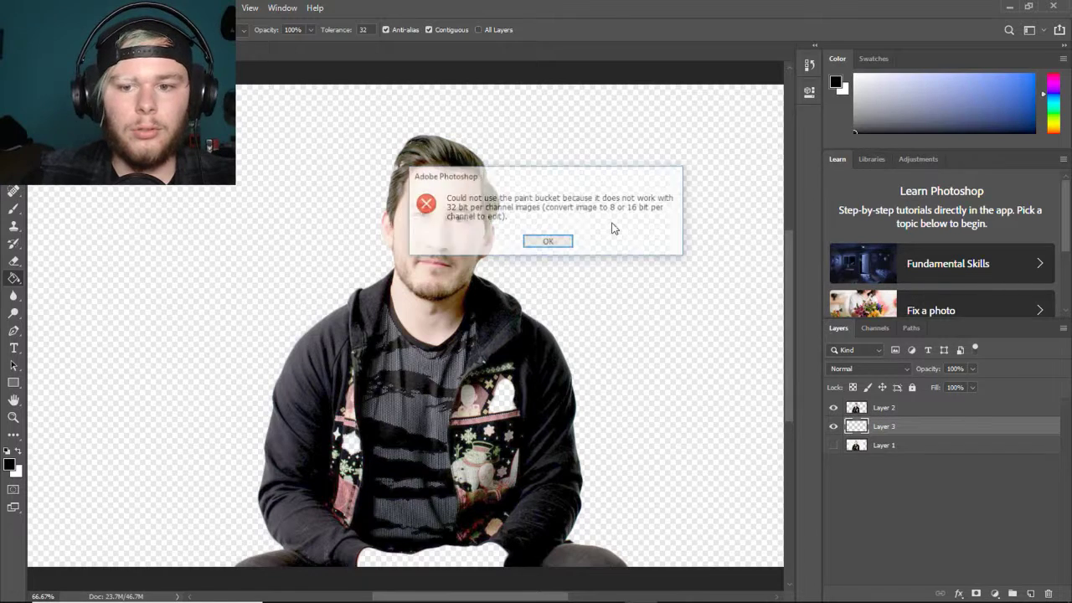
pyautogui.click(548, 241)
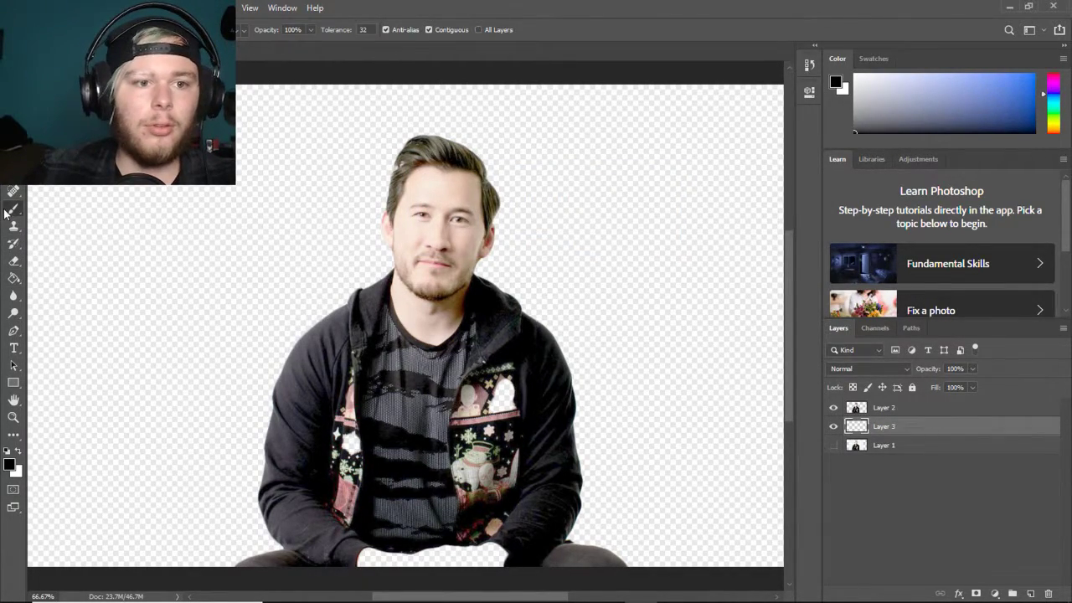
# - Paint the whole of Layer 3 black behind the man using a very large brush
pyautogui.click(14, 208)
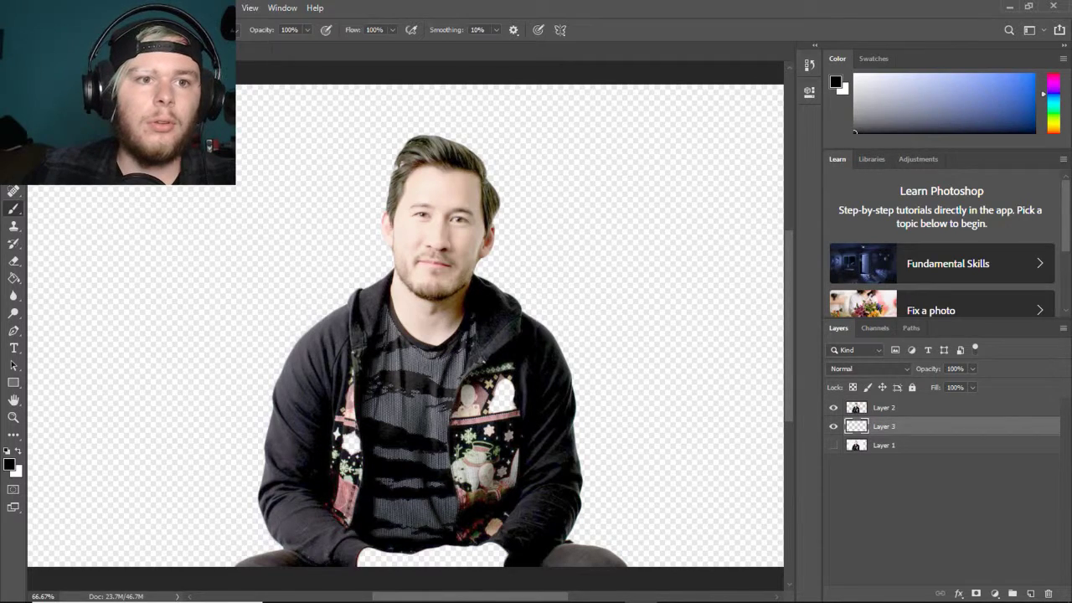
pyautogui.click(42, 29)
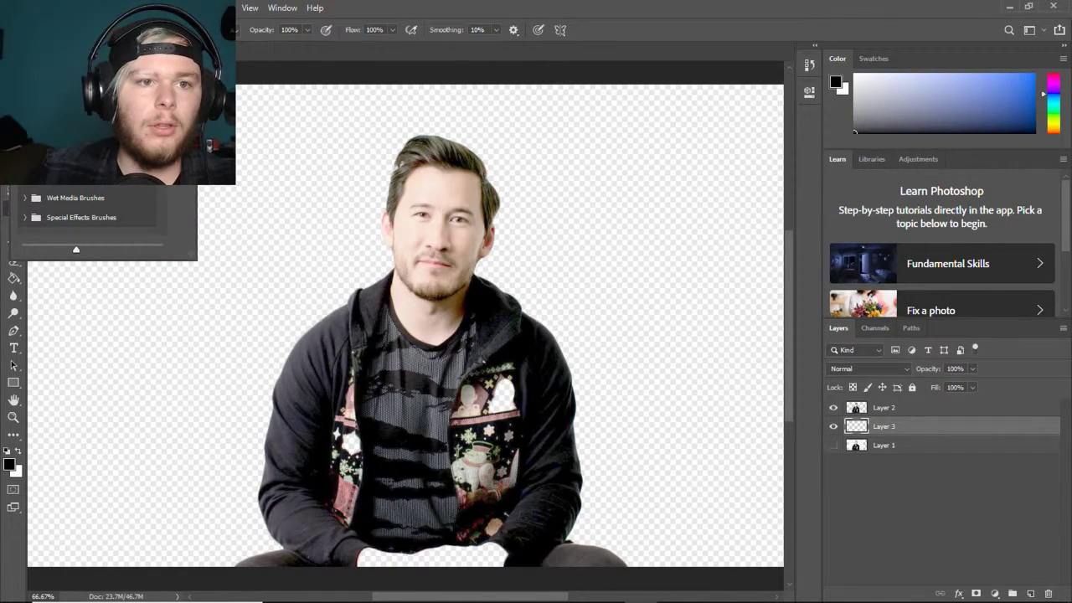
pyautogui.press('Escape')
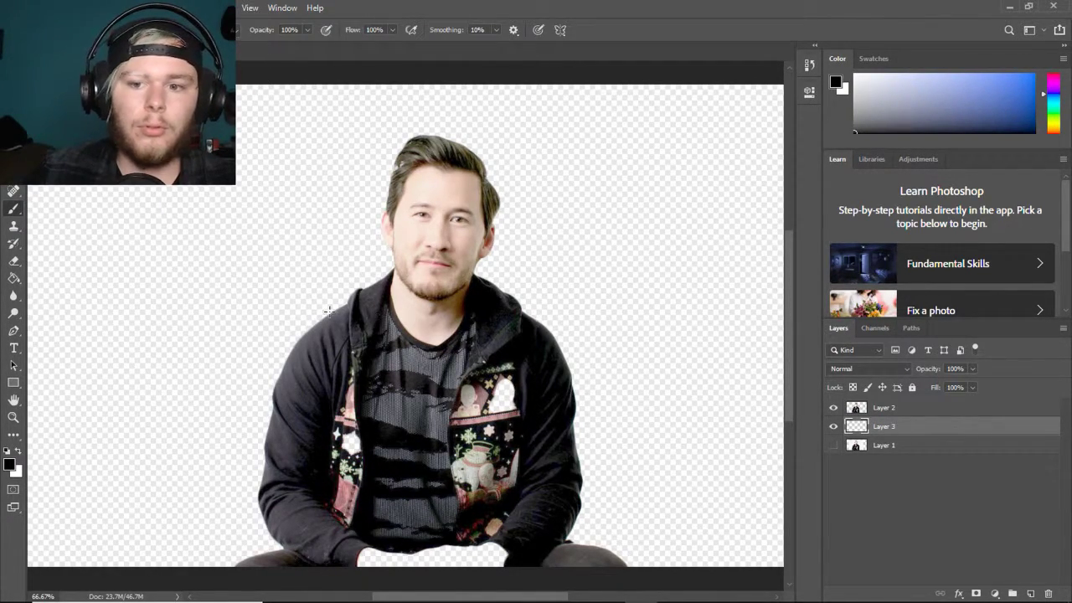
pyautogui.moveTo(168, 335); pyautogui.dragTo(515, 221)
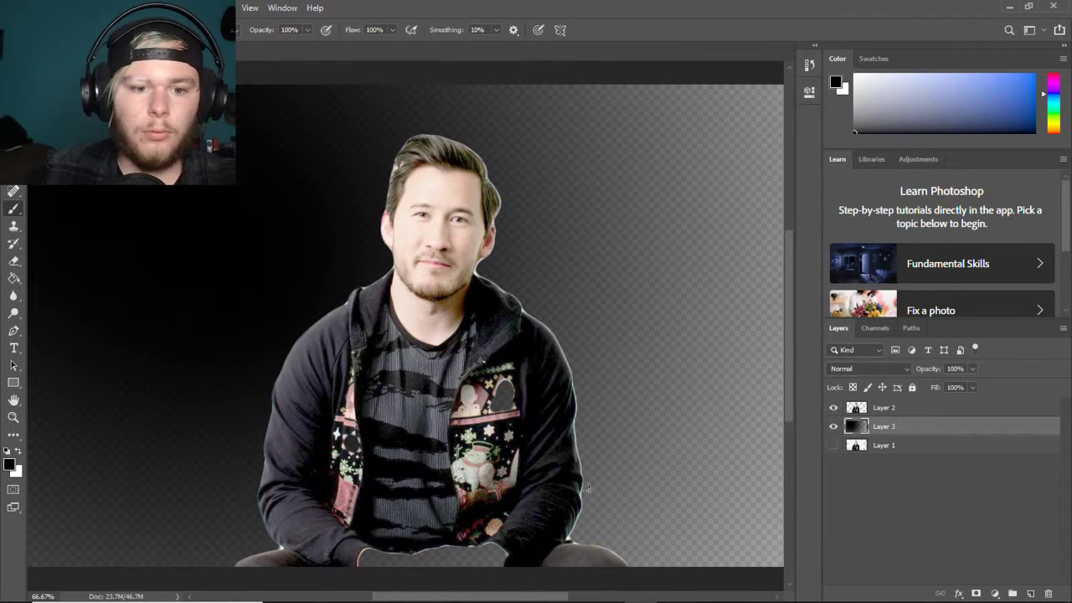
pyautogui.moveTo(367, 546)
pyautogui.mouseDown()
pyautogui.moveTo(287, 545)
pyautogui.moveTo(331, 352)
pyautogui.moveTo(708, 474)
pyautogui.mouseUp()
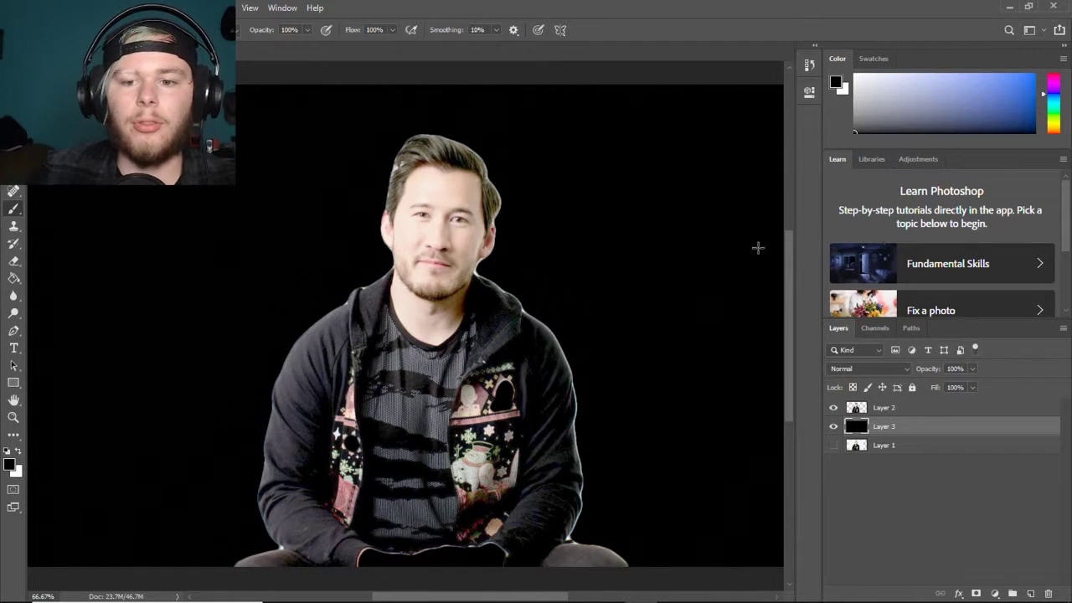
pyautogui.hotkey('ctrl', '-')
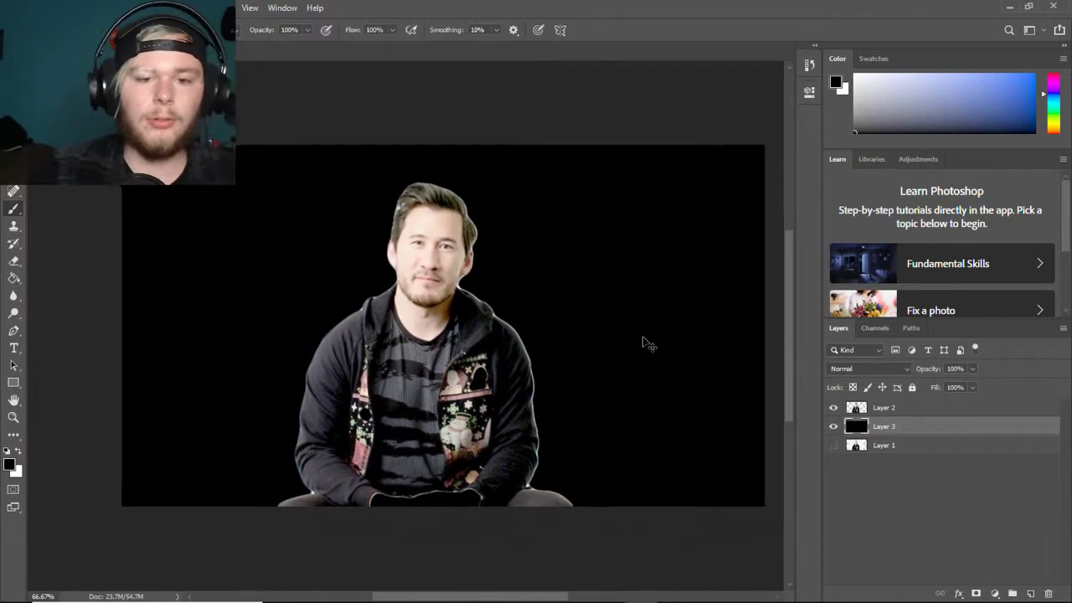
pyautogui.hotkey('ctrl', '-')
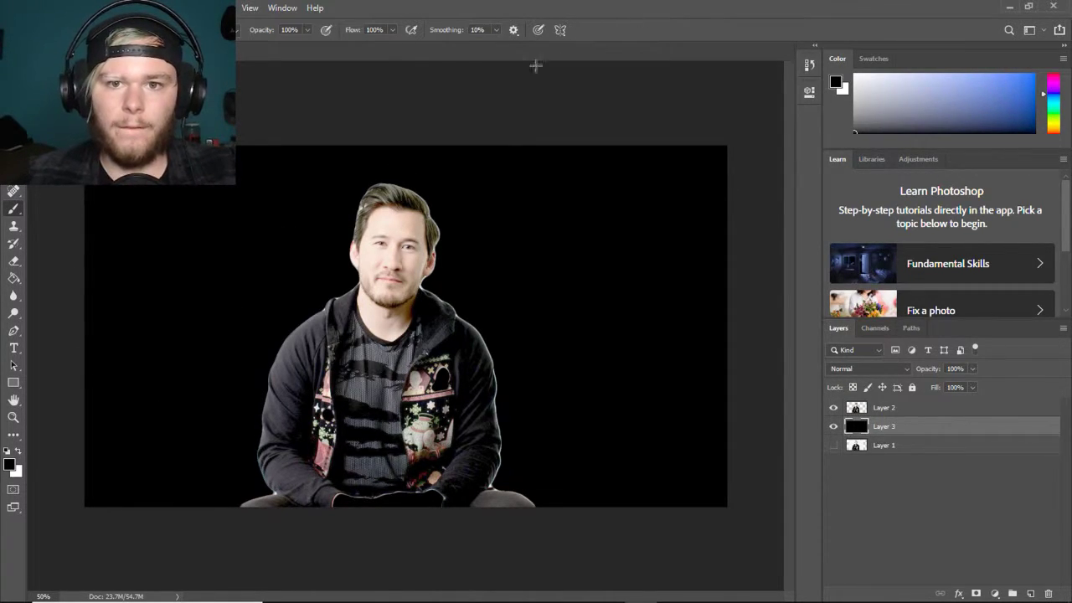
pyautogui.hotkey('ctrl', '+')
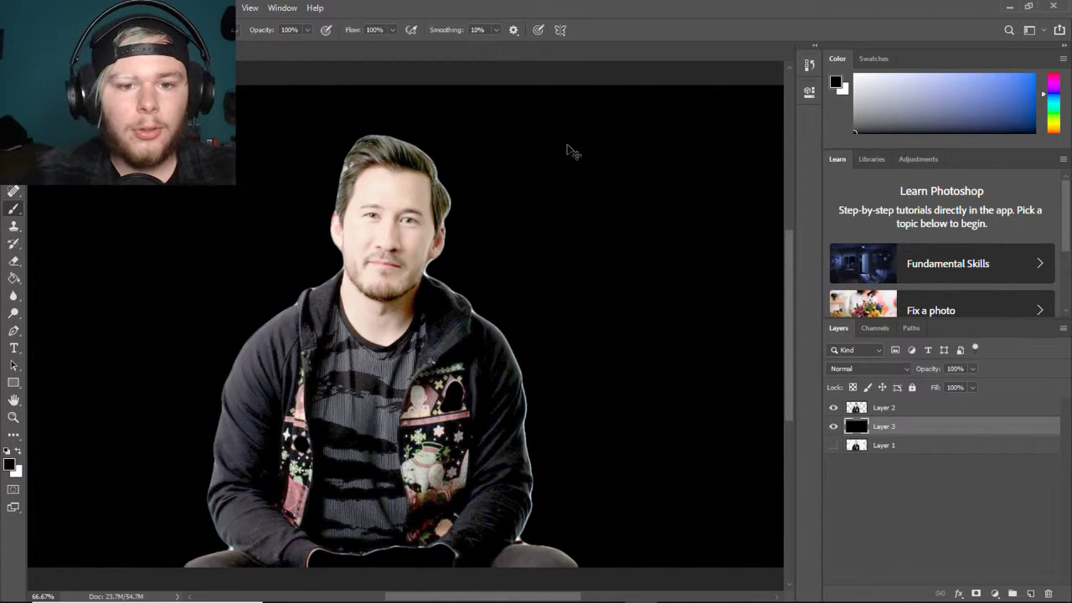
pyautogui.hotkey('ctrl', '+')
pyautogui.hotkey('ctrl', '-')
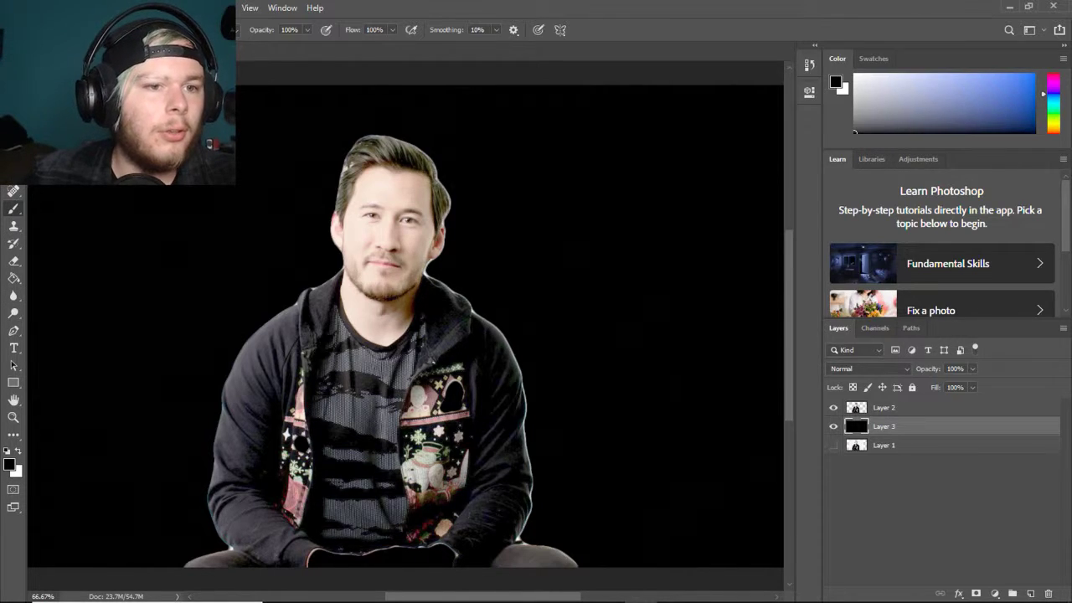
# - On Layer 2, erase the white fringe along the man's left neck, hood and shoulder with the Eraser tool
pyautogui.click(13, 261)
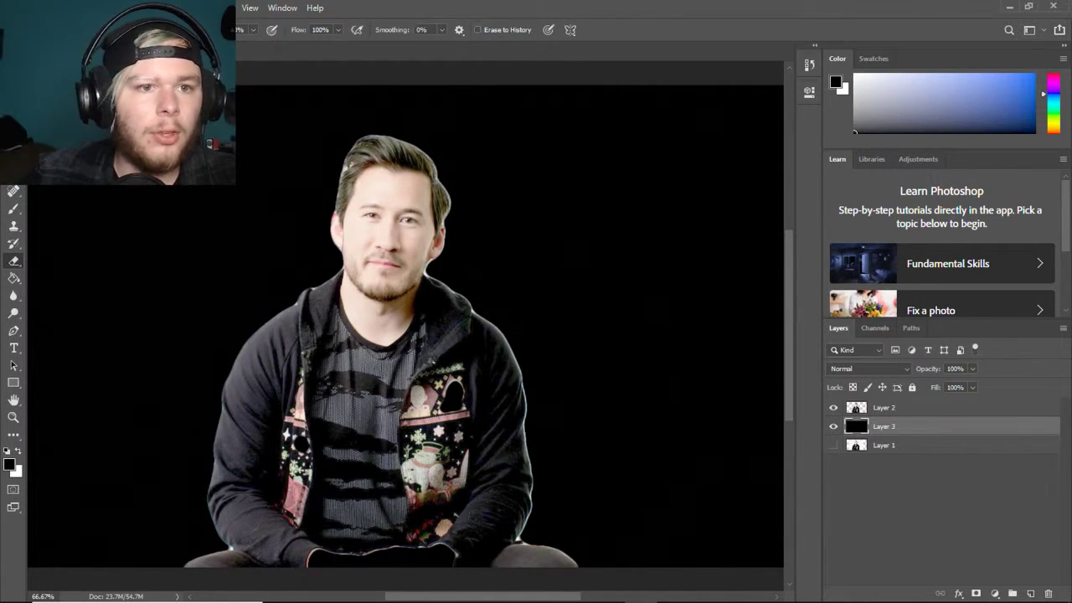
pyautogui.click(51, 29)
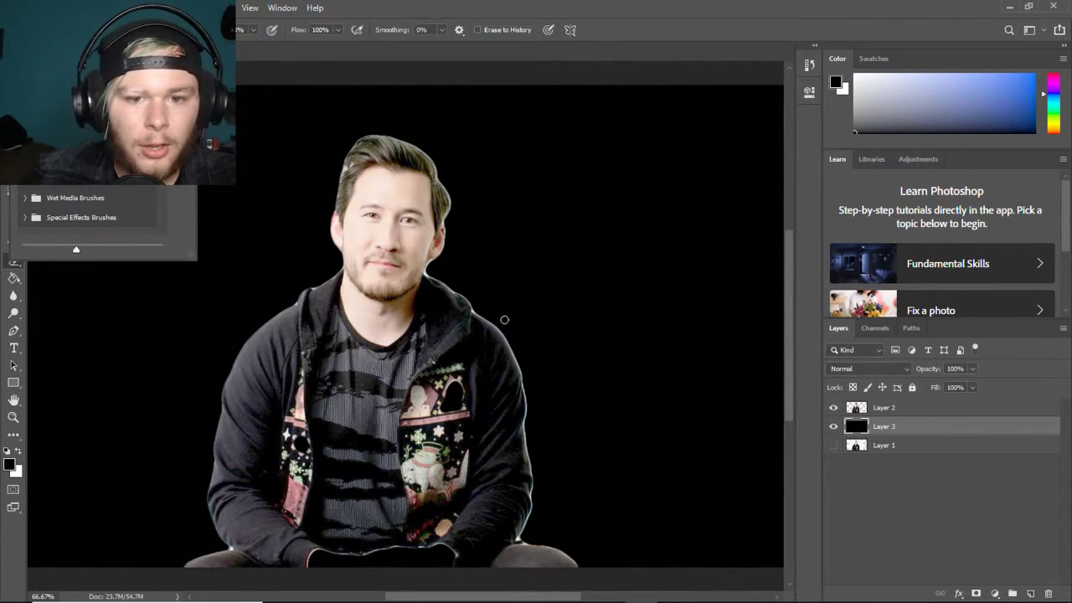
pyautogui.click(625, 18)
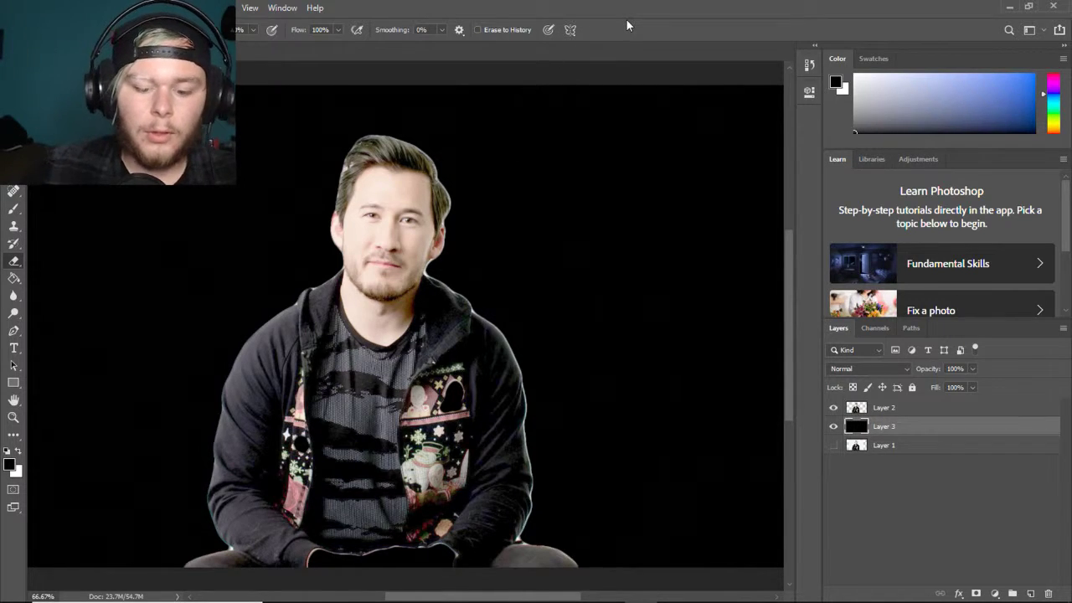
pyautogui.hotkey('ctrl', '+')
pyautogui.hotkey('ctrl', '+')
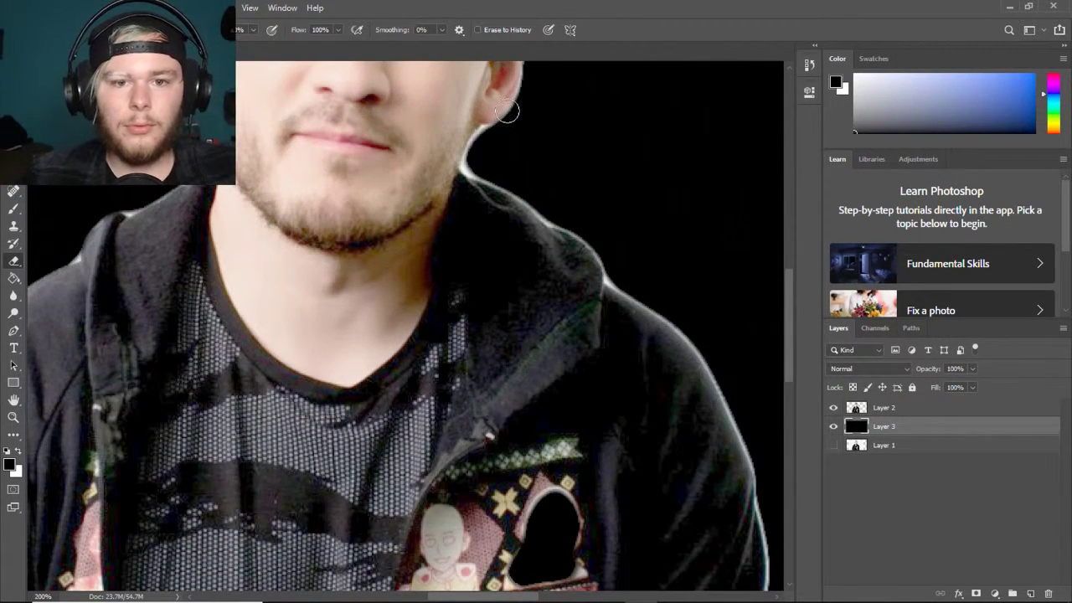
pyautogui.moveTo(478, 141); pyautogui.dragTo(491, 158)
pyautogui.click(888, 408)
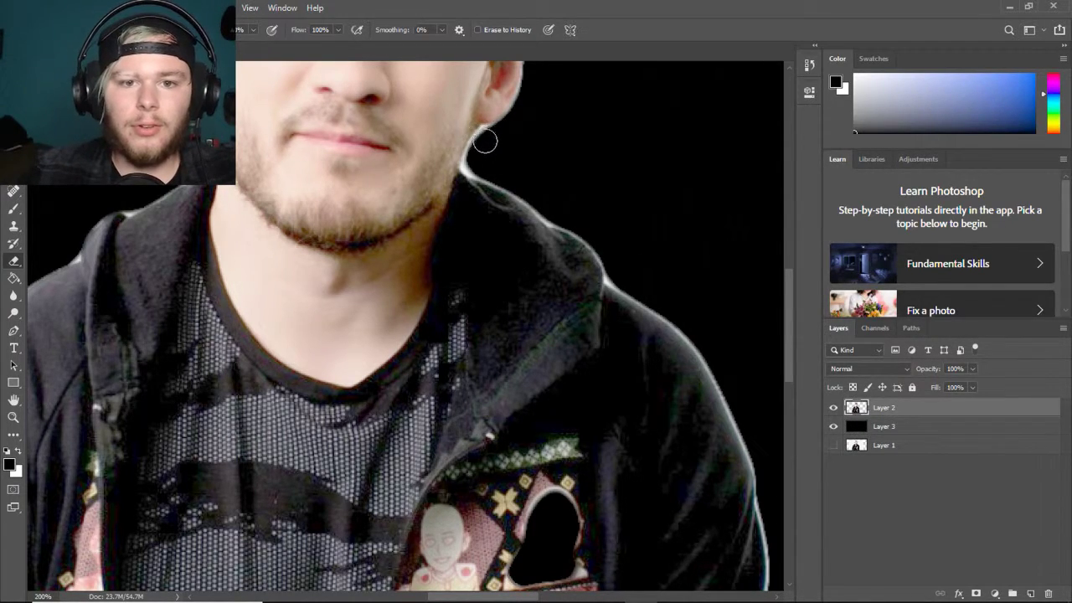
pyautogui.moveTo(479, 146)
pyautogui.mouseDown()
pyautogui.moveTo(596, 245)
pyautogui.moveTo(620, 287)
pyautogui.moveTo(702, 356)
pyautogui.moveTo(744, 449)
pyautogui.moveTo(769, 593)
pyautogui.mouseUp()
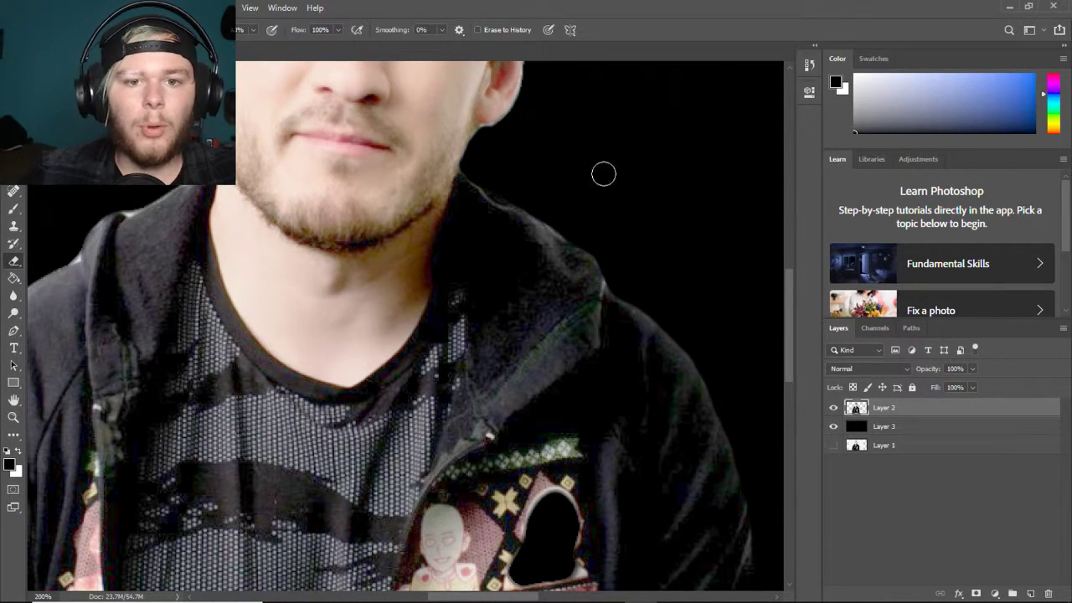
# - Erase the light fringe along the outer edge of his left sleeve above the elbow
pyautogui.scroll(-5, 613, 177)
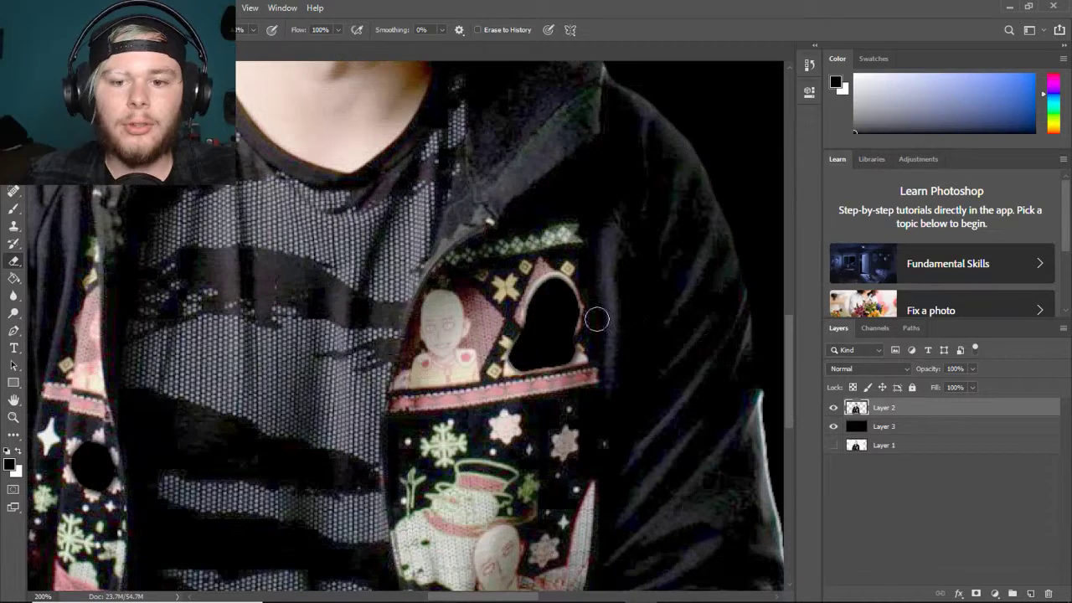
pyautogui.click(38, 30)
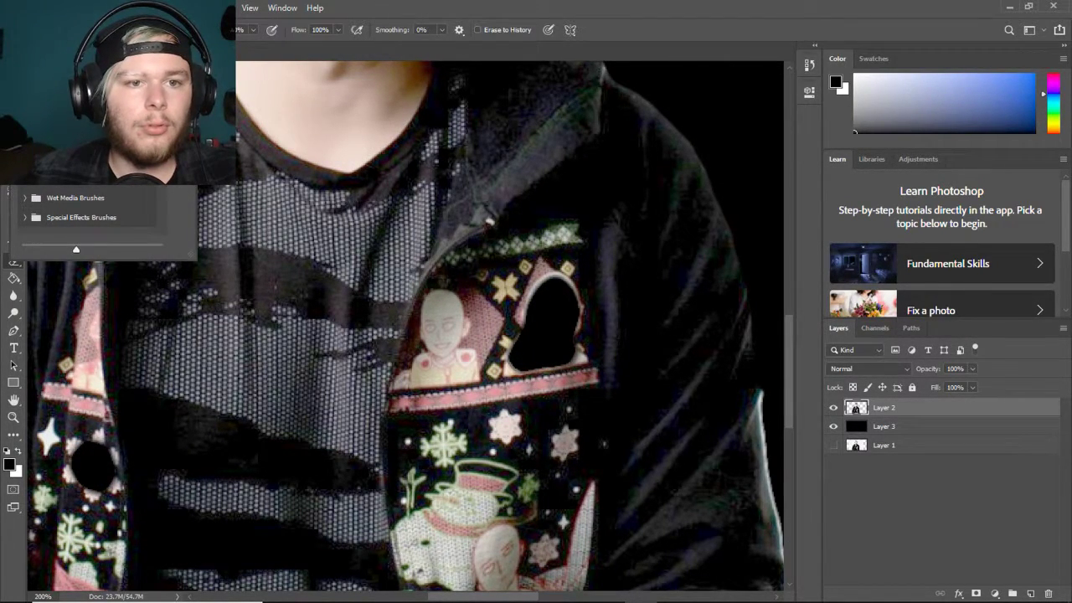
pyautogui.click(761, 377)
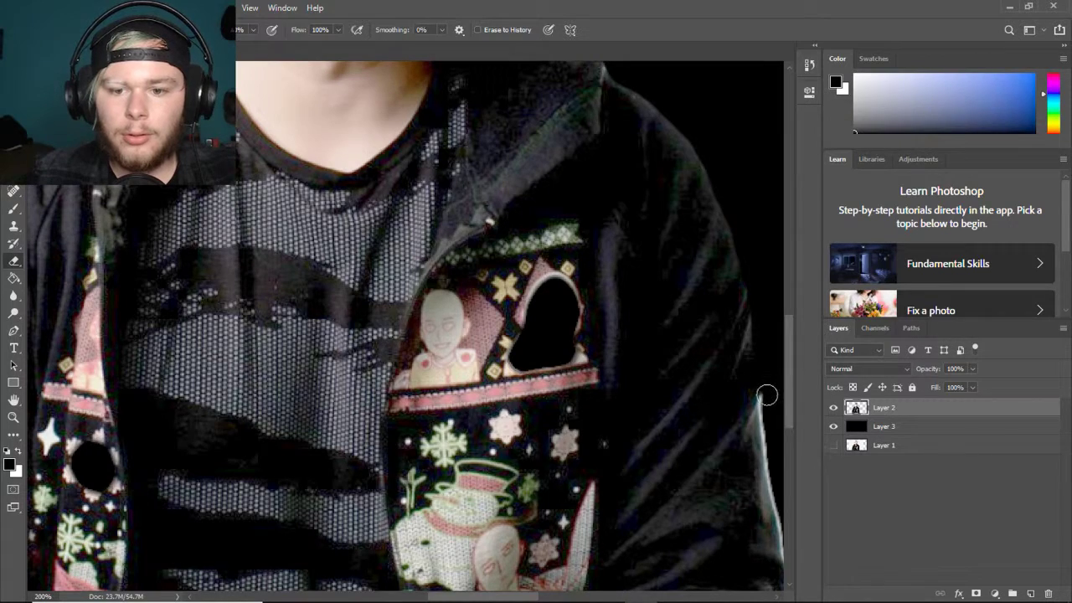
pyautogui.moveTo(766, 395); pyautogui.dragTo(789, 554)
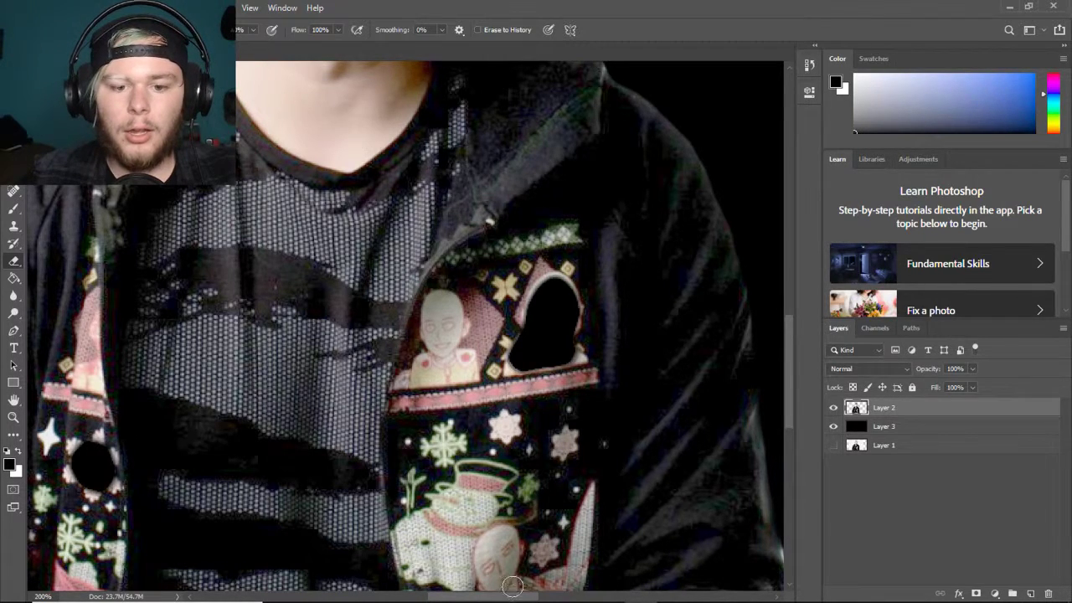
# - Erase the remaining fringe around his left elbow and forearm, down to the top edge of the thigh
pyautogui.hscroll(5, 513, 587)
pyautogui.scroll(-2, 562, 533)
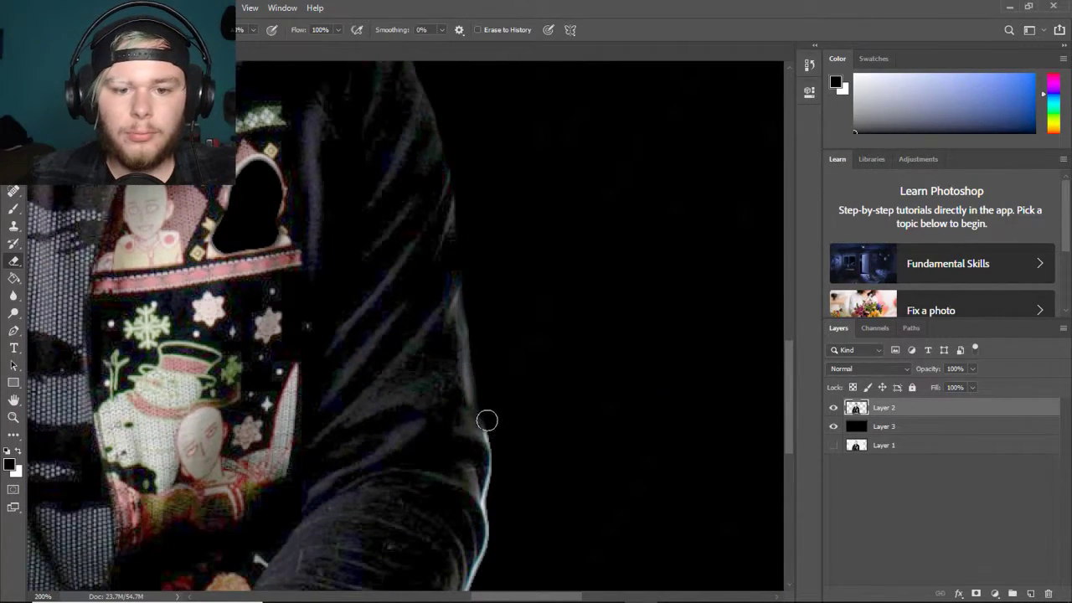
pyautogui.moveTo(488, 416)
pyautogui.mouseDown()
pyautogui.moveTo(495, 548)
pyautogui.moveTo(479, 587)
pyautogui.mouseUp()
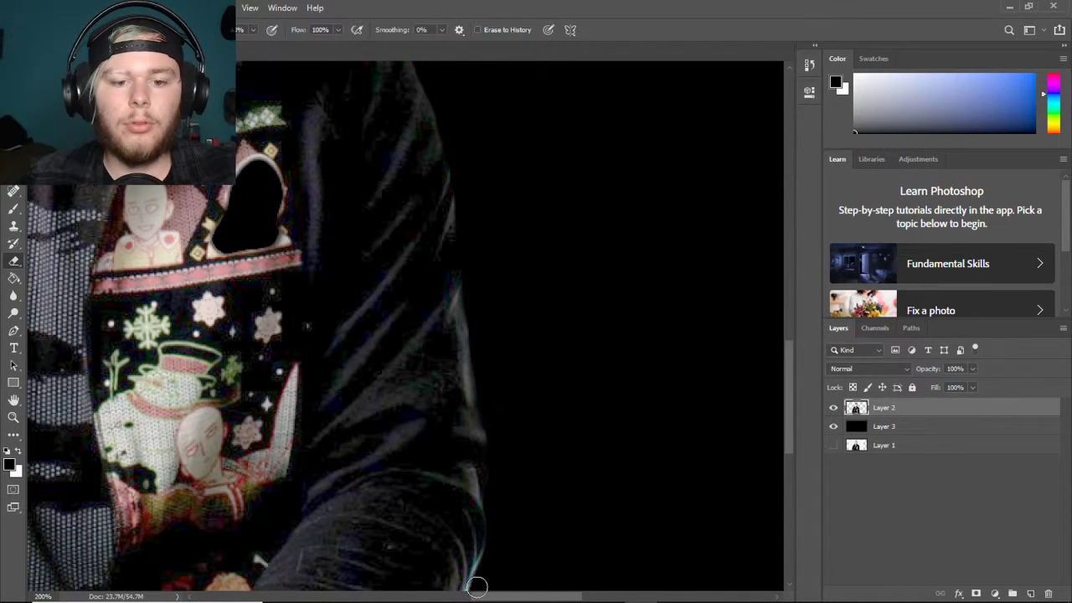
pyautogui.scroll(-5, 510, 514)
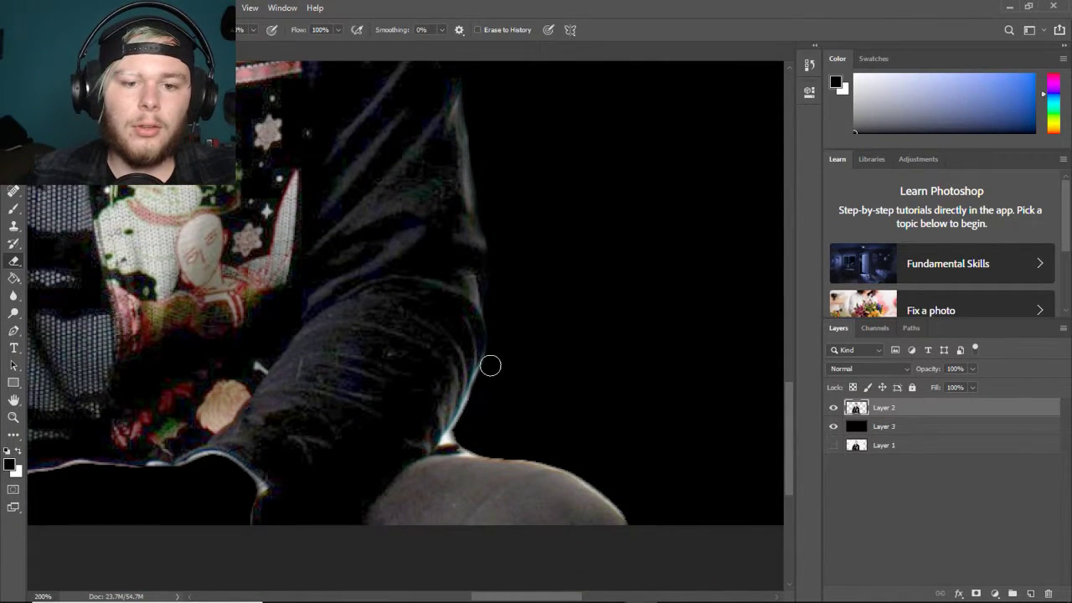
pyautogui.moveTo(486, 371)
pyautogui.mouseDown()
pyautogui.moveTo(449, 446)
pyautogui.moveTo(557, 469)
pyautogui.moveTo(616, 507)
pyautogui.moveTo(636, 540)
pyautogui.moveTo(624, 511)
pyautogui.moveTo(566, 473)
pyautogui.moveTo(488, 453)
pyautogui.mouseUp()
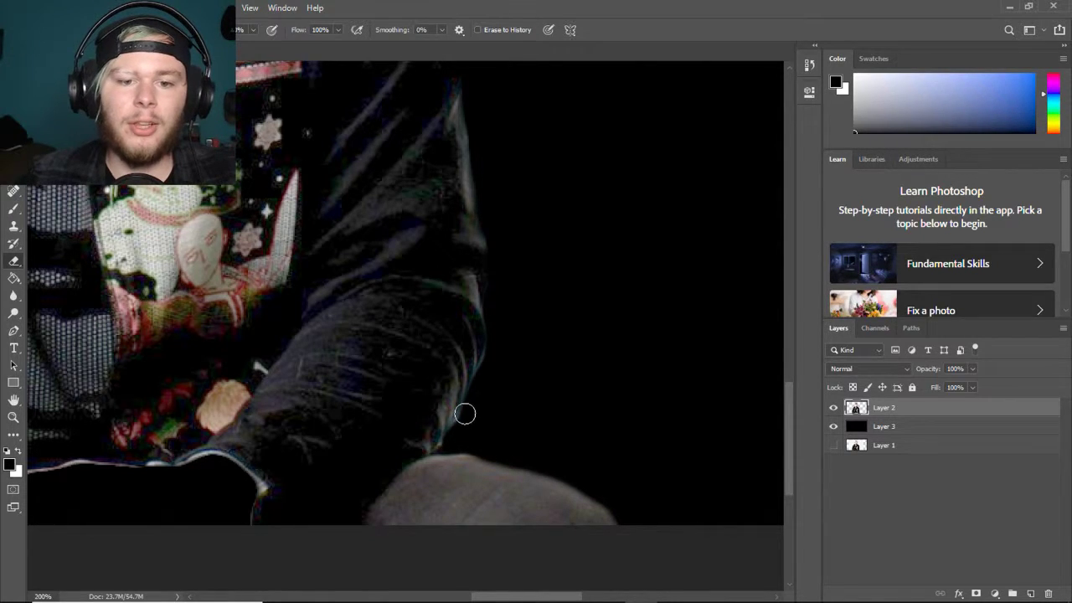
# - Erase the light fringe around the hair above his left ear, up the side of the head
pyautogui.scroll(10, 394, 455)
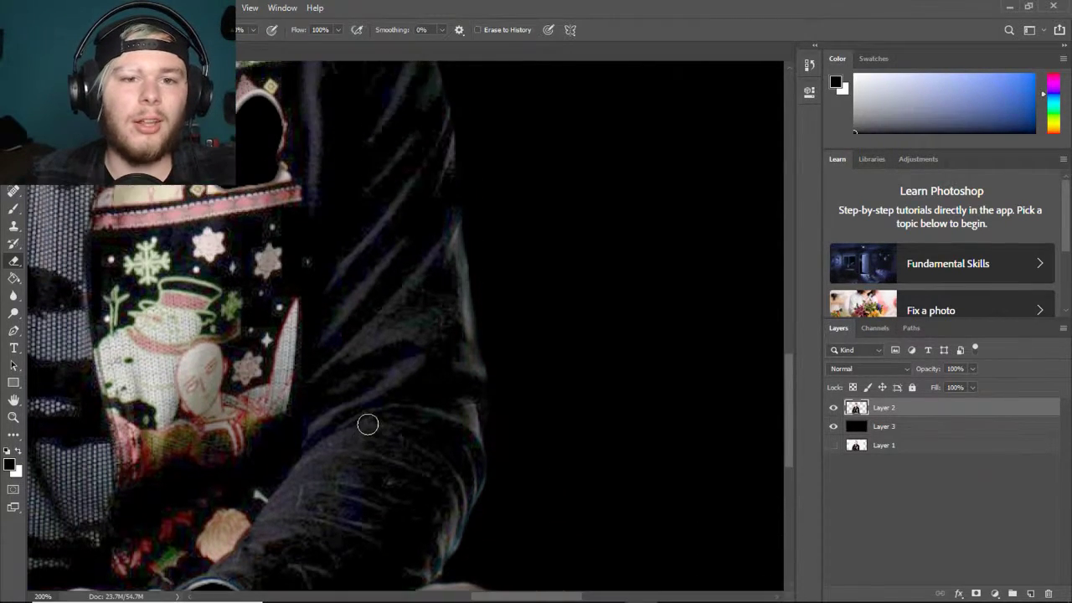
pyautogui.scroll(6, 356, 386)
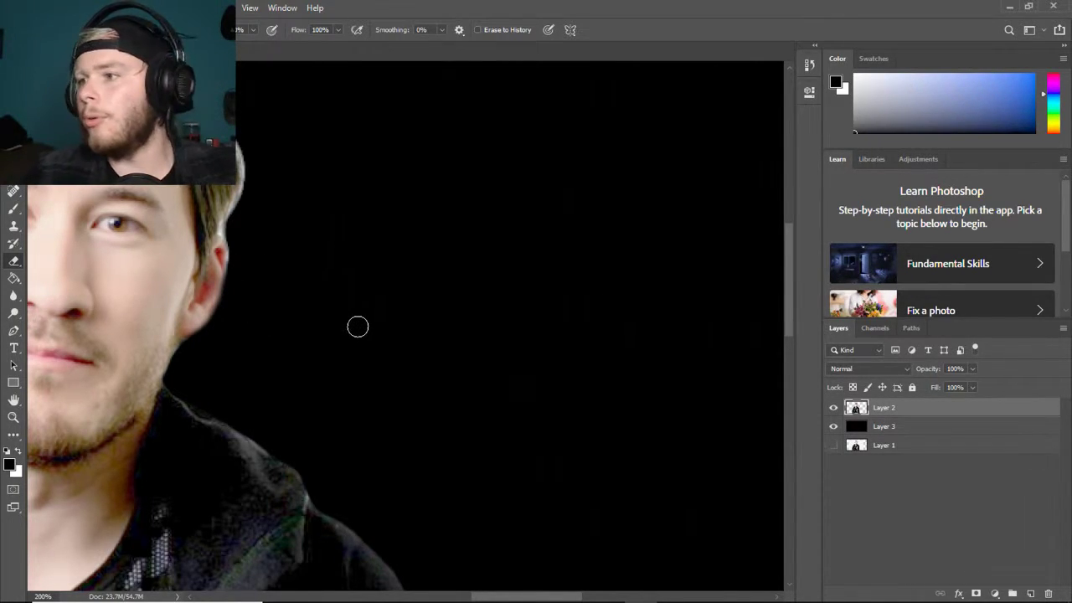
pyautogui.scroll(4, 357, 324)
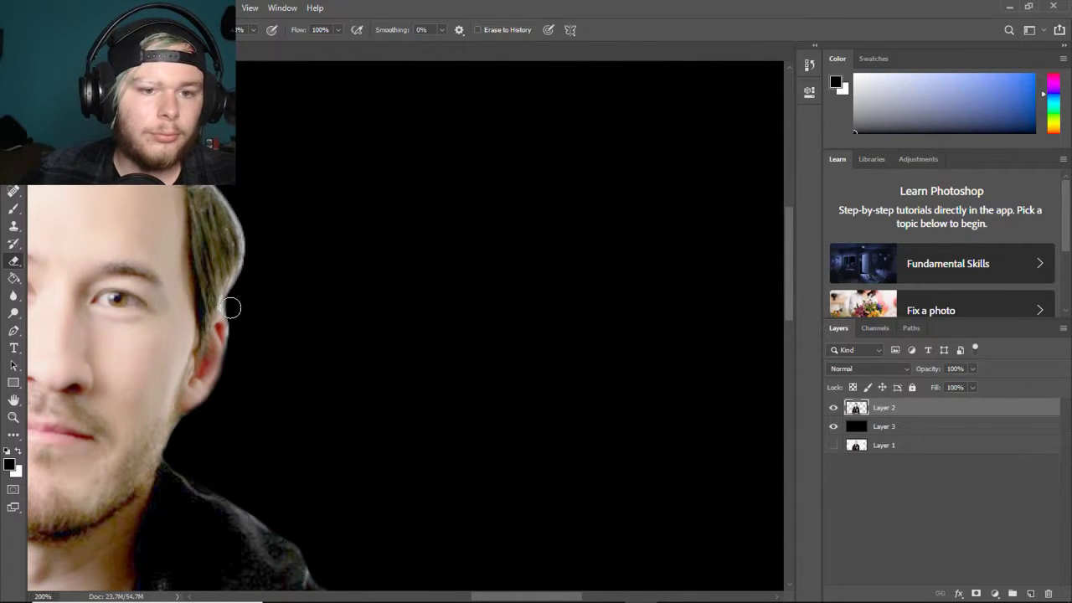
pyautogui.moveTo(236, 295)
pyautogui.mouseDown()
pyautogui.moveTo(246, 219)
pyautogui.moveTo(231, 297)
pyautogui.mouseUp()
pyautogui.scroll(4, 256, 268)
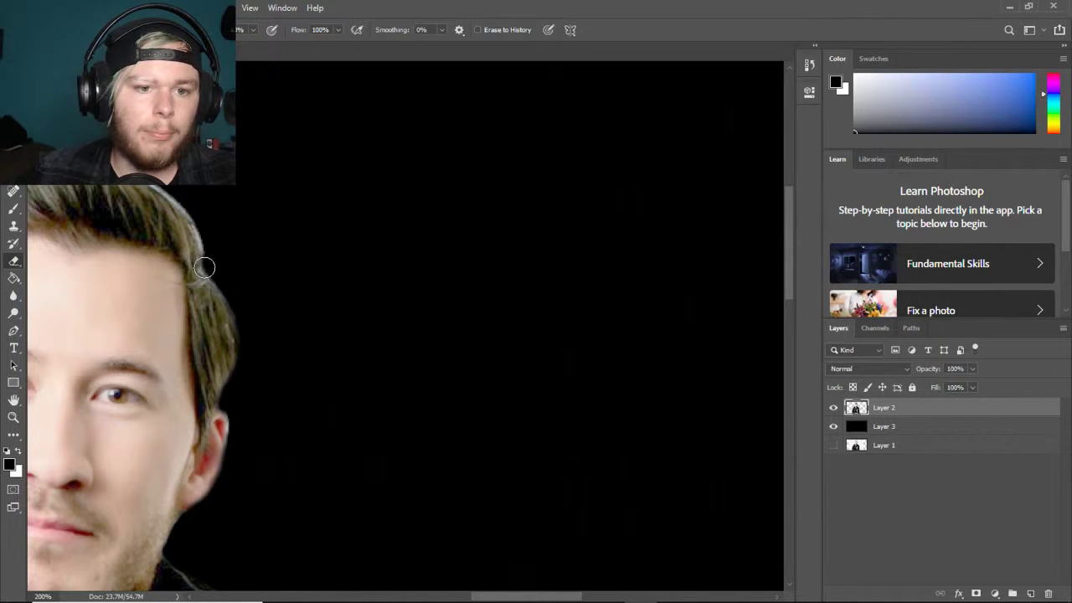
pyautogui.moveTo(210, 247); pyautogui.dragTo(187, 205)
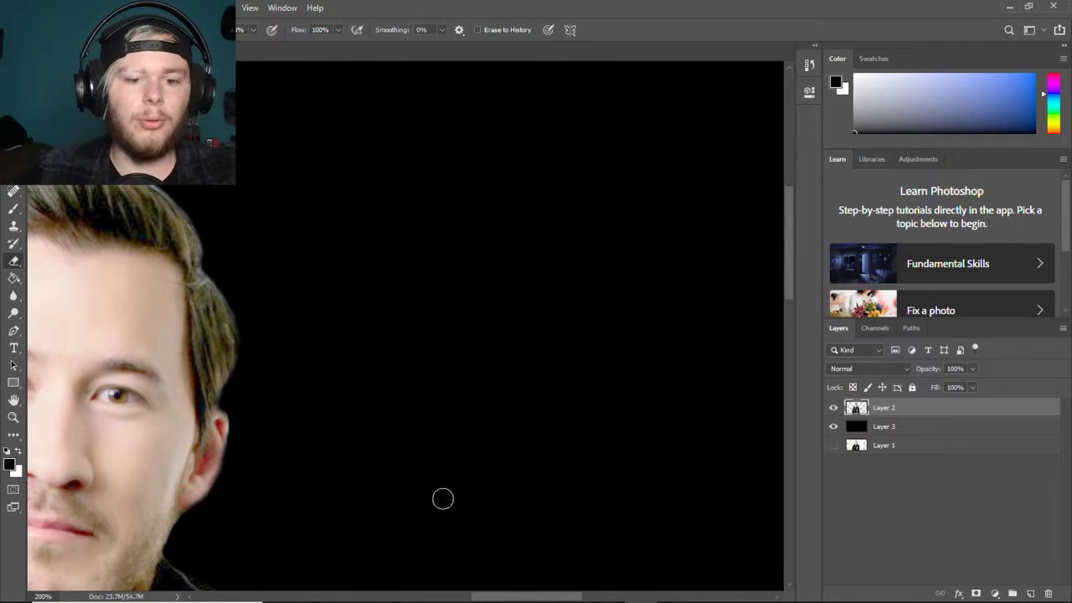
# - Erase the fringe over the top of the hair and down the right side of his head
pyautogui.hscroll(-8, 536, 587)
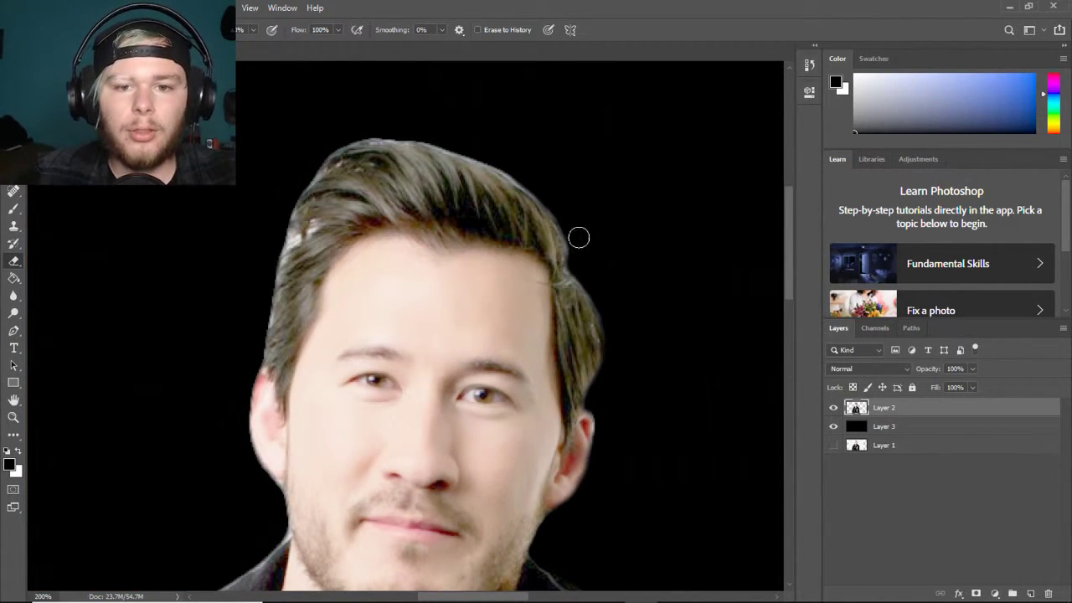
pyautogui.moveTo(566, 198)
pyautogui.mouseDown()
pyautogui.moveTo(564, 213)
pyautogui.moveTo(535, 192)
pyautogui.mouseUp()
pyautogui.moveTo(516, 177)
pyautogui.mouseDown()
pyautogui.moveTo(456, 149)
pyautogui.moveTo(355, 141)
pyautogui.moveTo(296, 192)
pyautogui.moveTo(350, 143)
pyautogui.moveTo(294, 172)
pyautogui.moveTo(292, 189)
pyautogui.moveTo(303, 180)
pyautogui.moveTo(263, 318)
pyautogui.mouseUp()
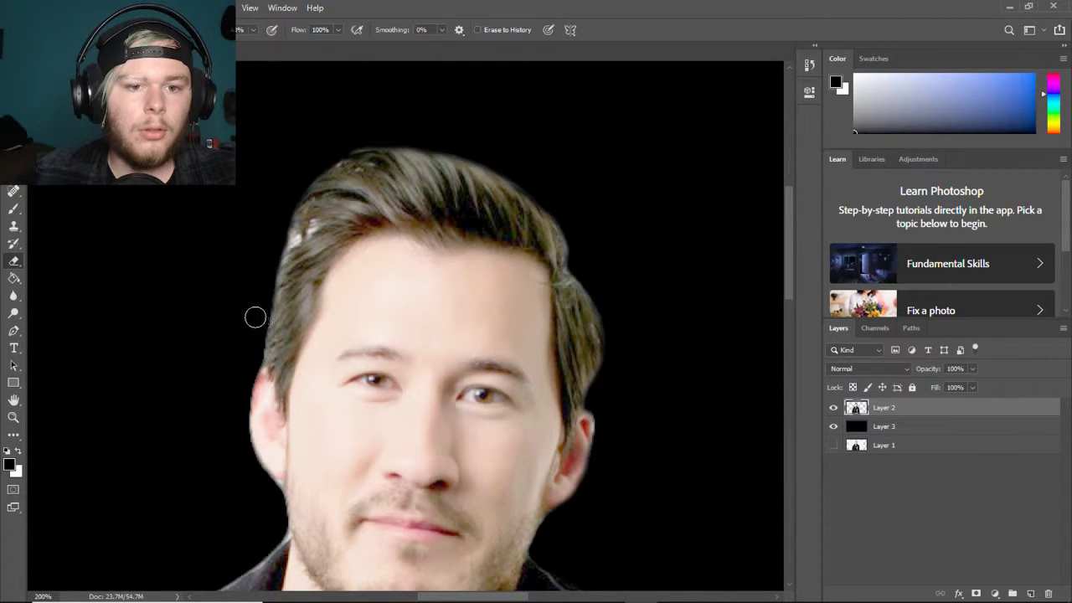
# - Erase the white fringe from below his right ear along the neck and hood to the shoulder
pyautogui.scroll(-5, 256, 313)
pyautogui.scroll(-3, 275, 374)
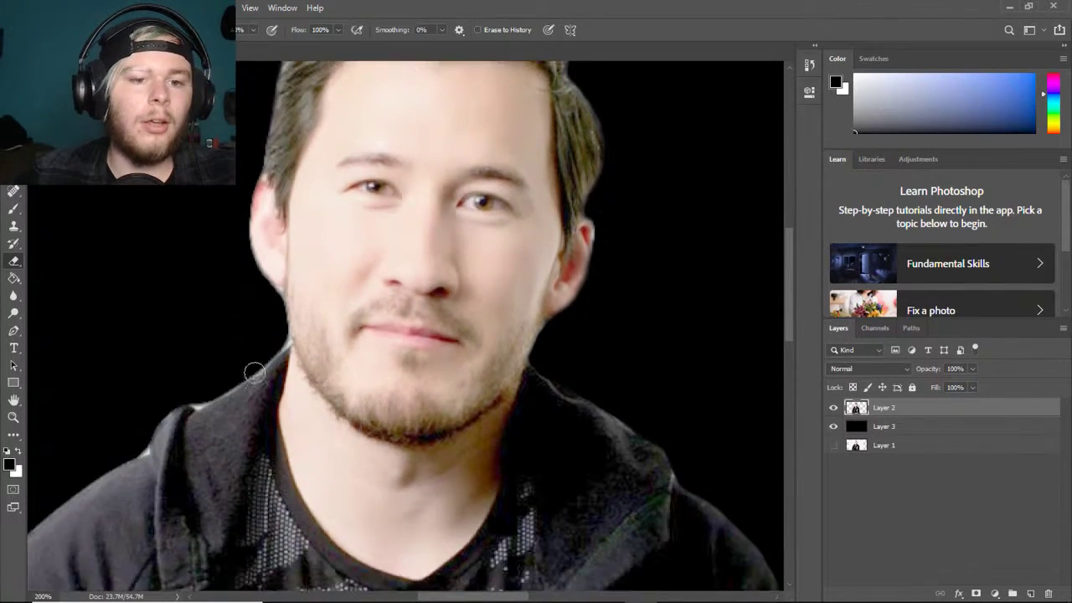
pyautogui.moveTo(273, 306)
pyautogui.mouseDown()
pyautogui.moveTo(282, 343)
pyautogui.moveTo(249, 373)
pyautogui.moveTo(169, 414)
pyautogui.moveTo(133, 454)
pyautogui.moveTo(186, 396)
pyautogui.mouseUp()
# - Erase the white fringe where his right forearm meets the thigh and up around the elbow
pyautogui.scroll(-5, 242, 395)
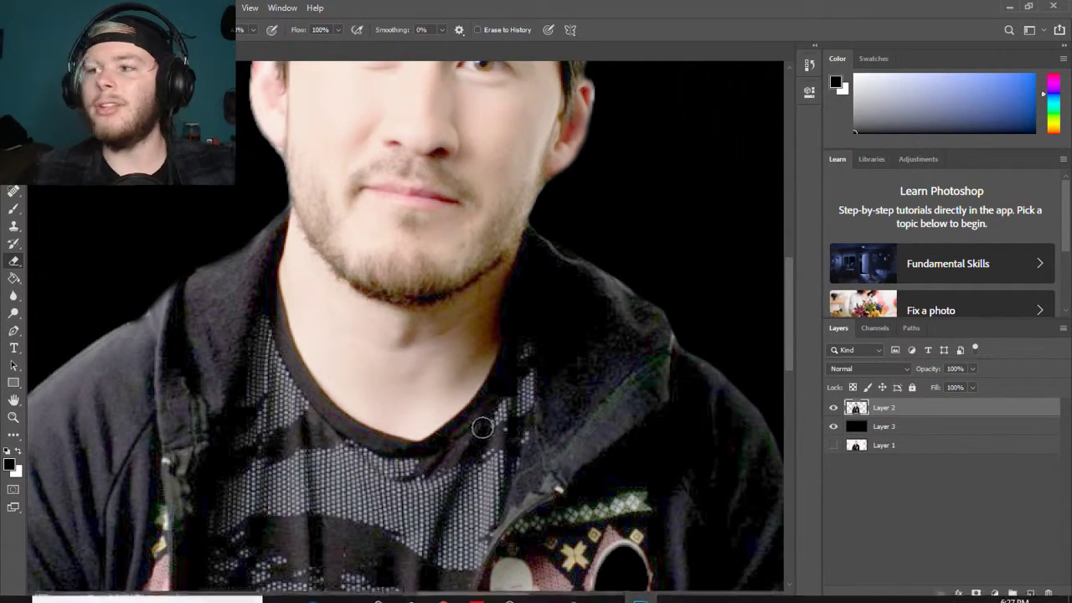
pyautogui.hscroll(-5, 431, 589)
pyautogui.scroll(-8, 376, 388)
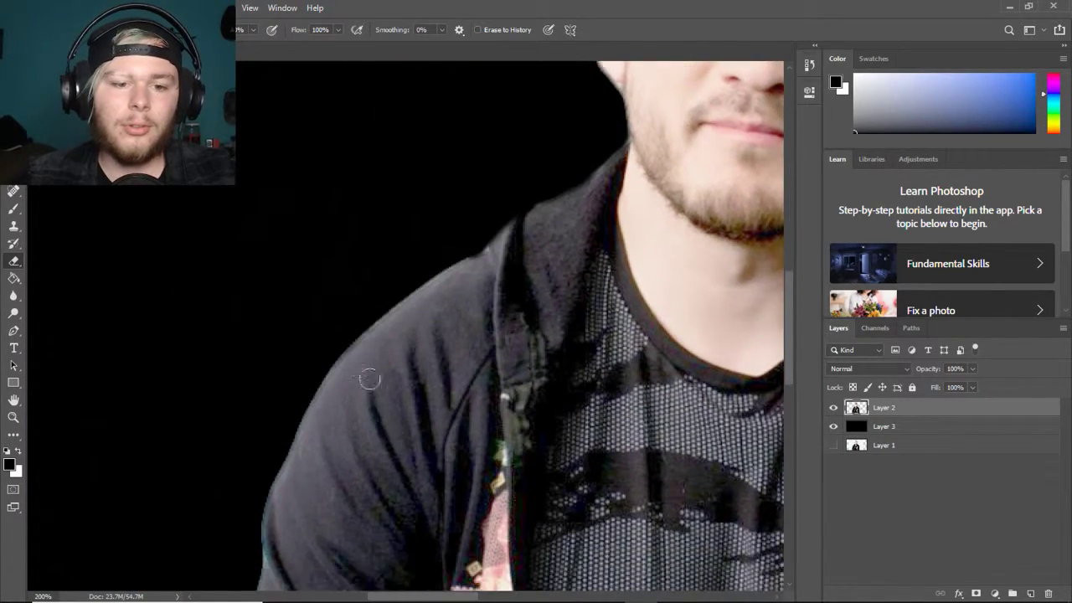
pyautogui.scroll(-8, 288, 273)
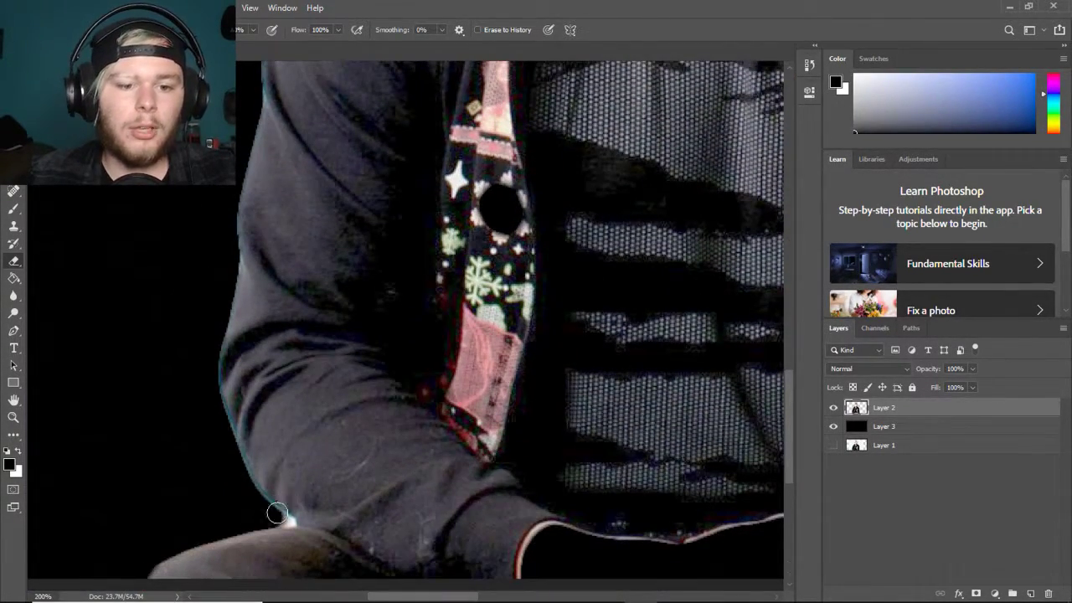
pyautogui.moveTo(278, 512)
pyautogui.mouseDown()
pyautogui.moveTo(286, 521)
pyautogui.moveTo(246, 494)
pyautogui.moveTo(217, 442)
pyautogui.mouseUp()
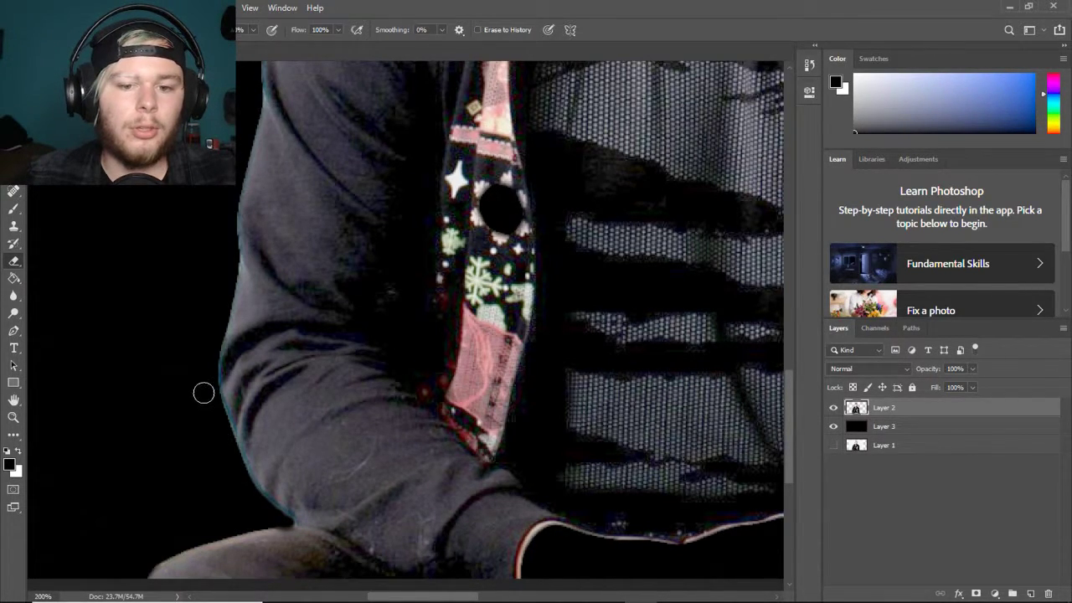
# - Adjust the eraser brush and erase the small white gaps showing through the hair near the temple
pyautogui.scroll(-3, 207, 424)
pyautogui.scroll(6, 414, 419)
pyautogui.scroll(2, 444, 412)
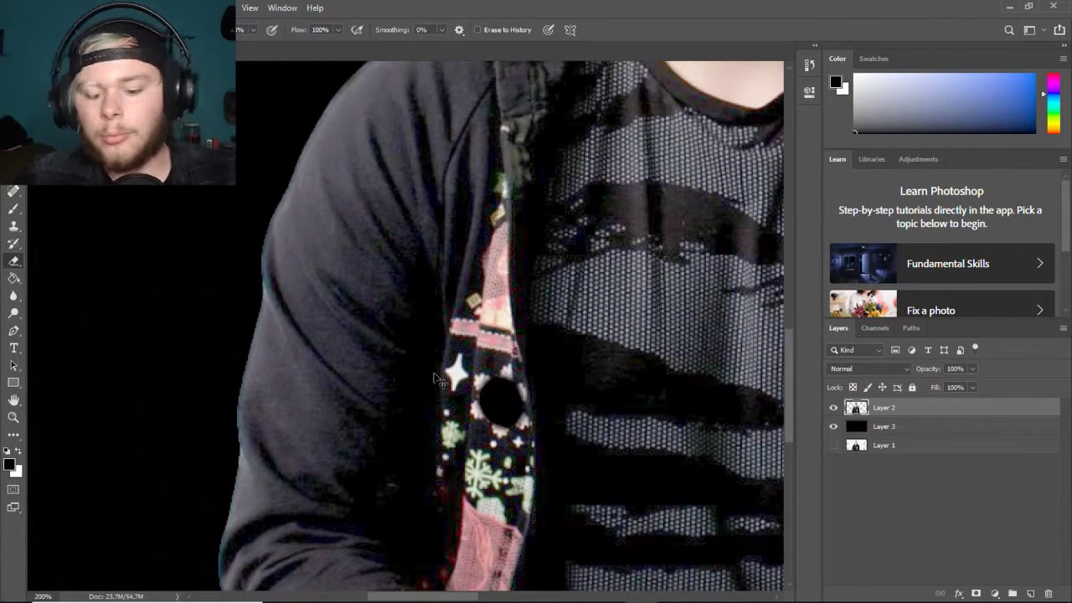
pyautogui.scroll(-3, 444, 412)
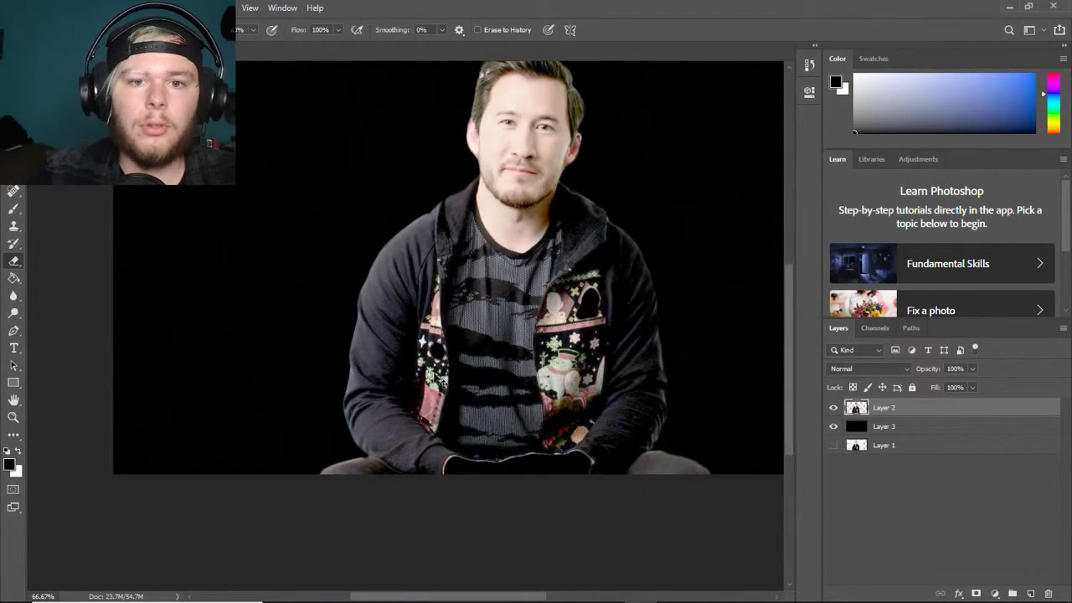
pyautogui.scroll(2, 431, 375)
pyautogui.scroll(10, 529, 216)
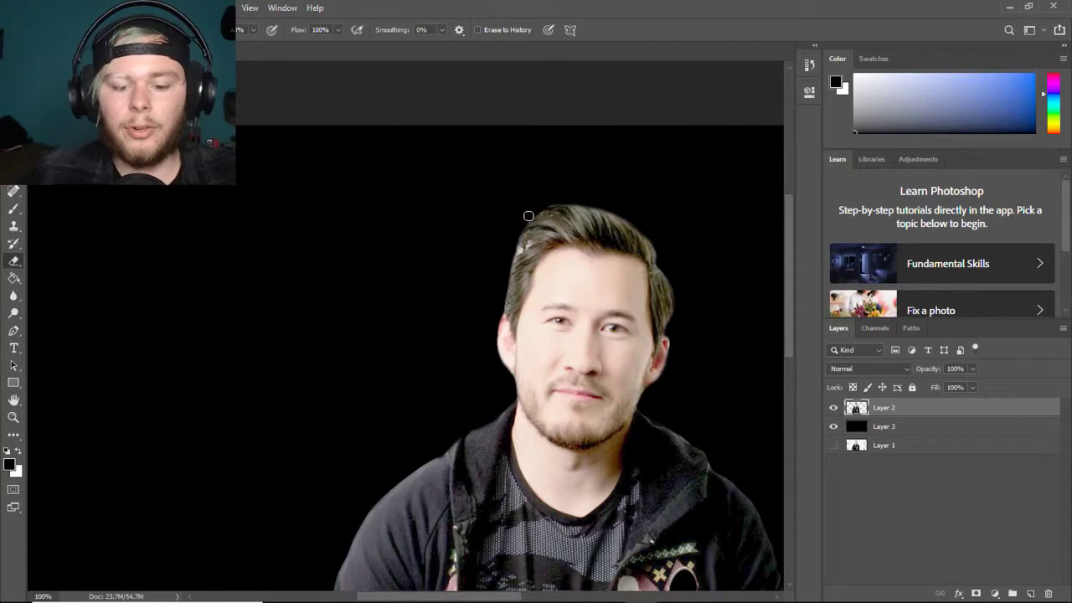
pyautogui.scroll(3, 529, 218)
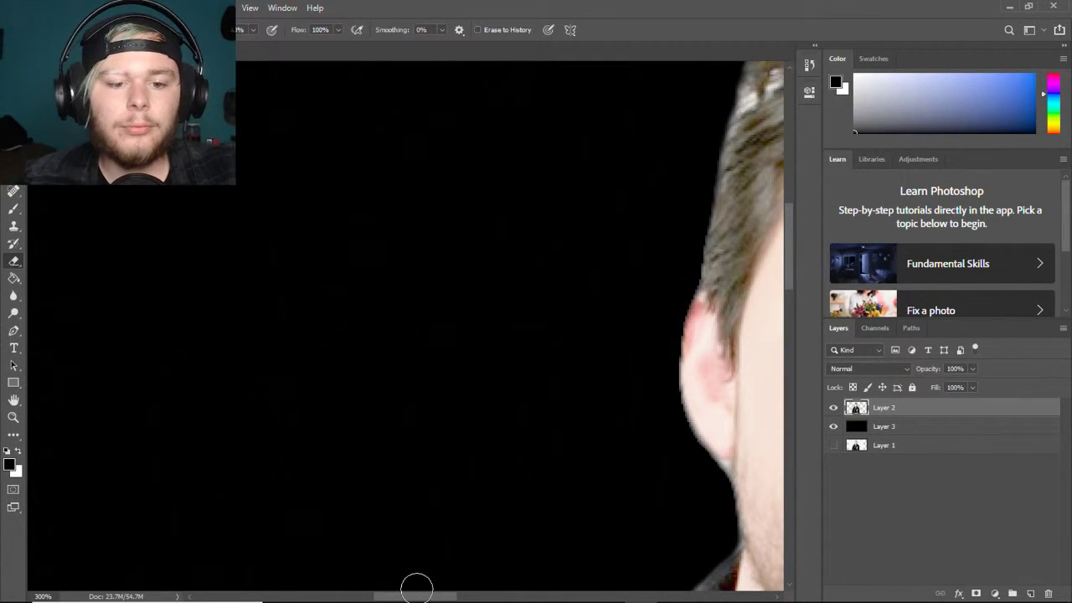
pyautogui.moveTo(416, 597); pyautogui.dragTo(453, 596)
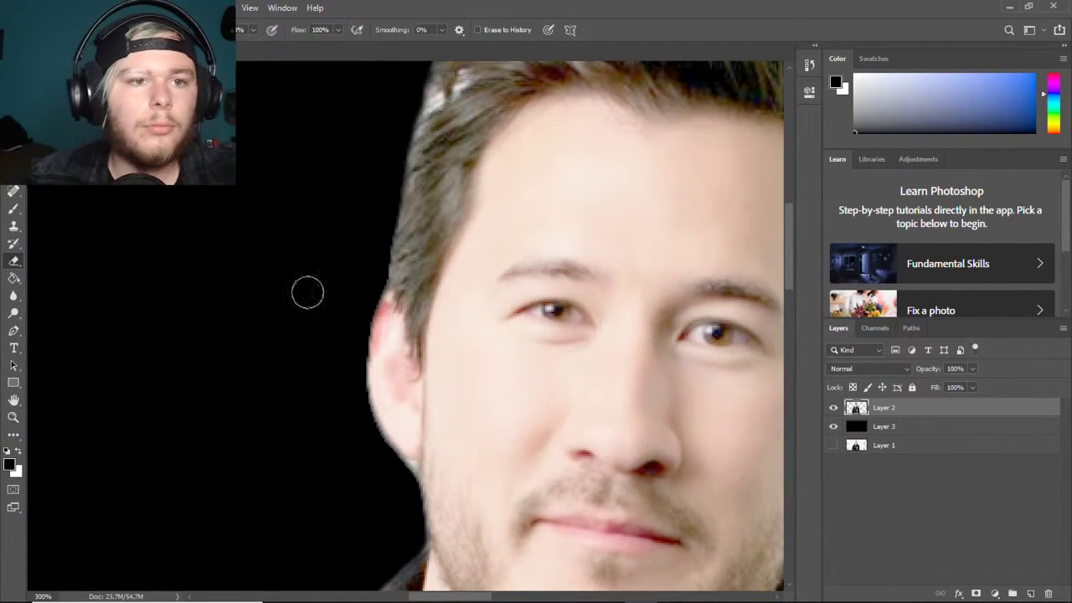
pyautogui.click(38, 29)
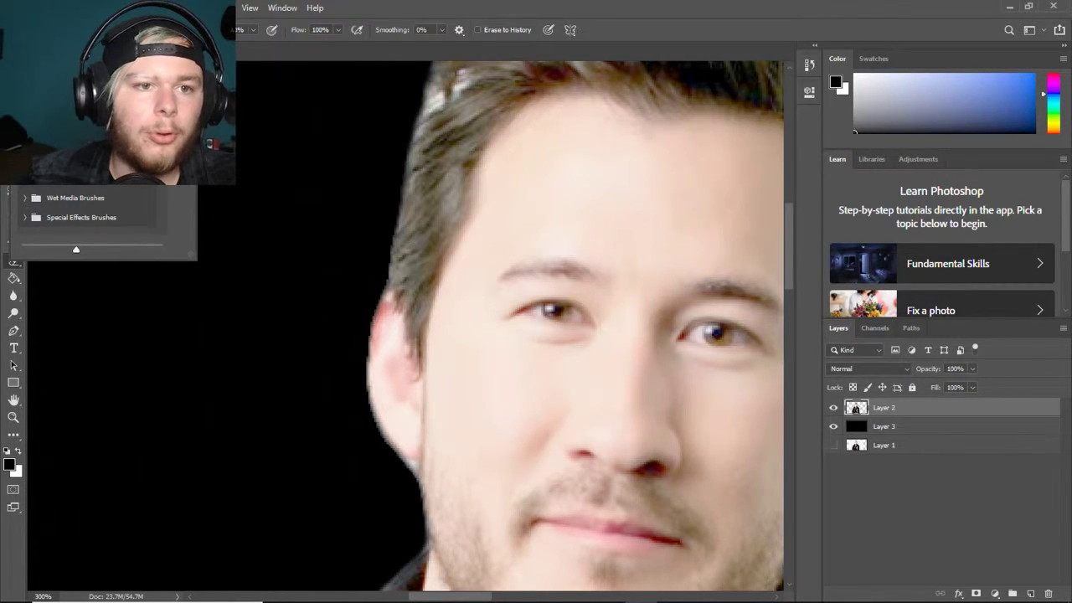
pyautogui.click(435, 99)
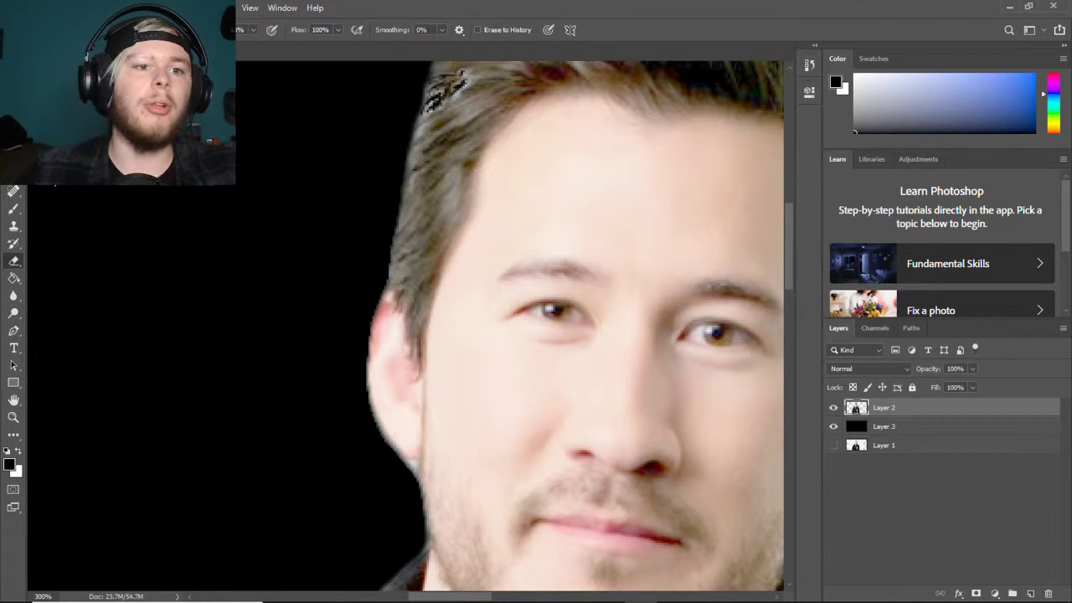
# - Try to repair the black specks in the hair near the temple with the Healing Brush
pyautogui.click(14, 192)
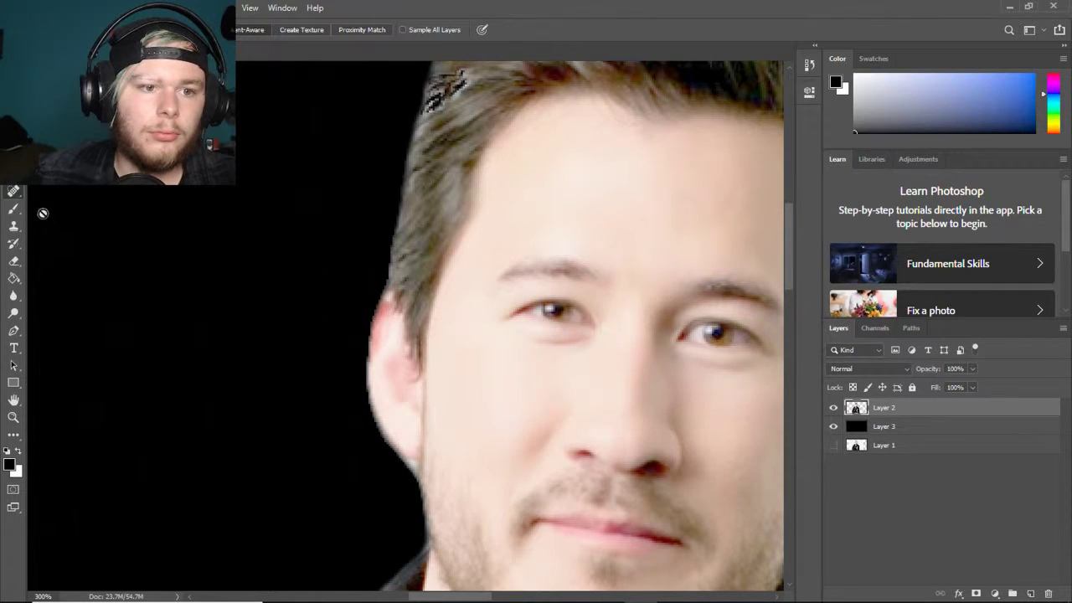
pyautogui.rightClick(17, 192)
pyautogui.click(67, 204)
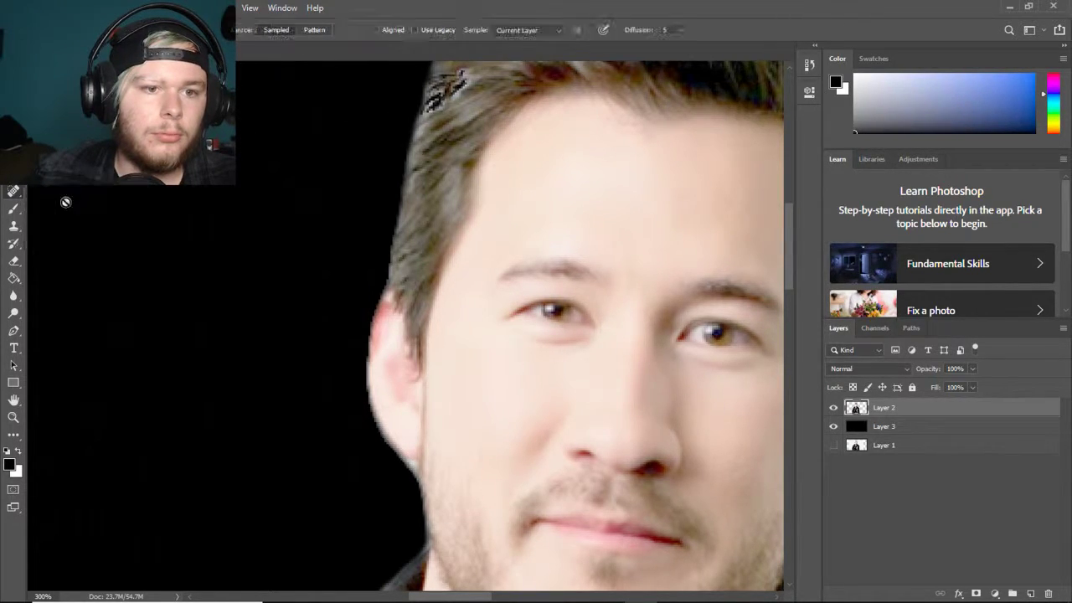
pyautogui.click(469, 132)
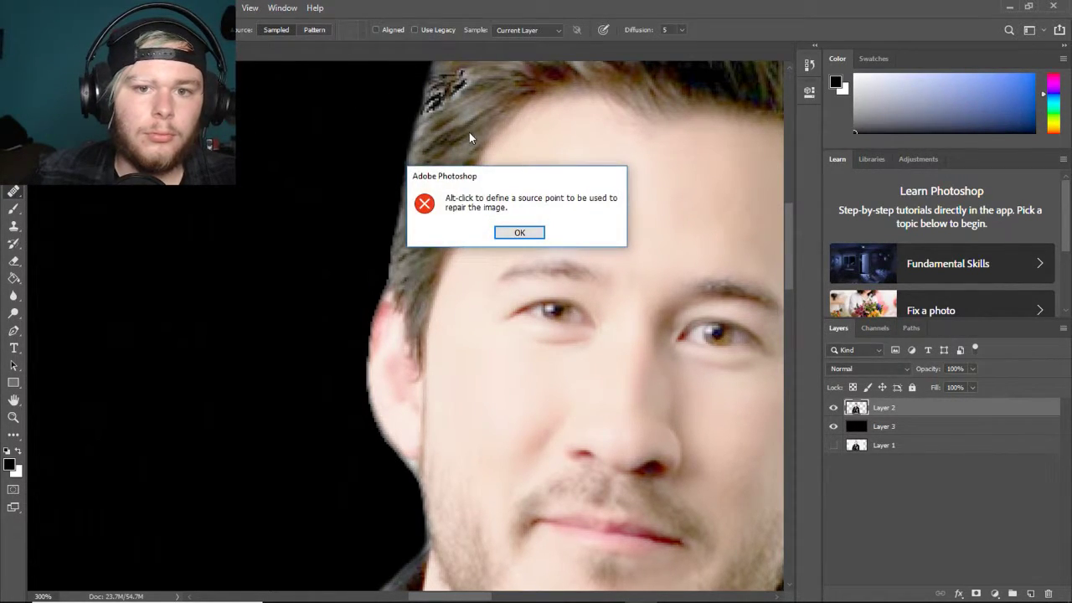
pyautogui.click(519, 233)
# - Switch to the Spot Healing Brush and try it on the black specks in the hair
pyautogui.rightClick(14, 192)
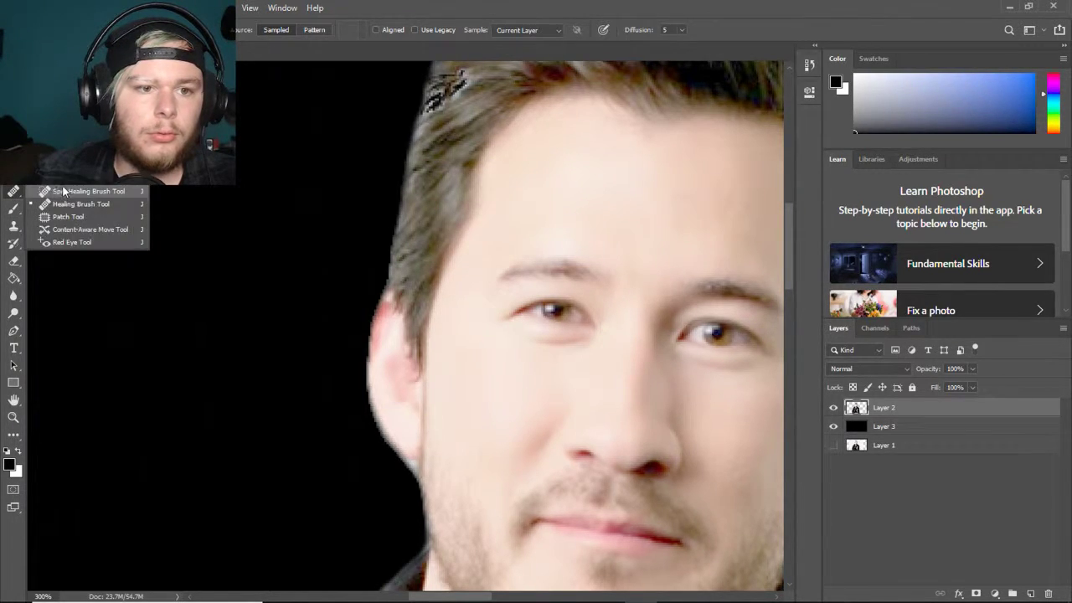
pyautogui.click(67, 188)
pyautogui.click(466, 72)
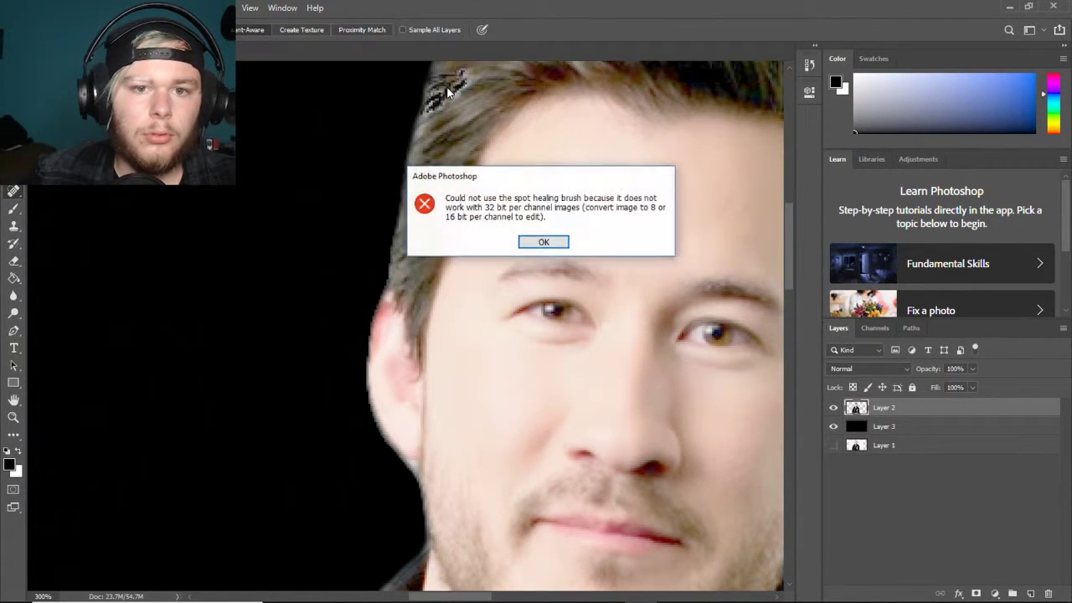
pyautogui.click(543, 242)
# - Convert the image mode to 16 bits per channel, merging the layers into one
pyautogui.click(59, 7)
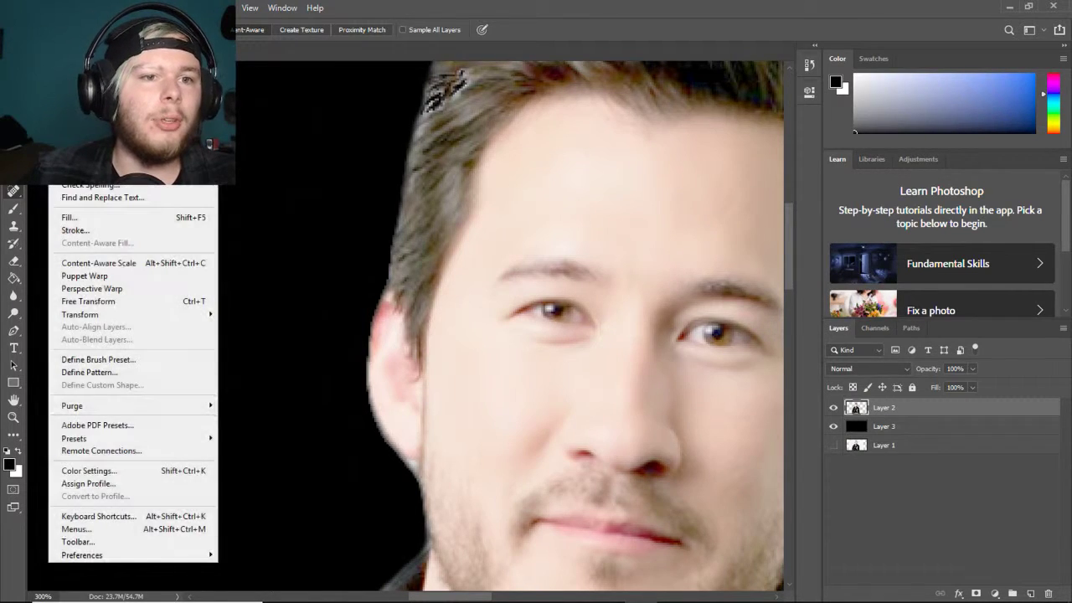
pyautogui.moveTo(83, 8)
pyautogui.moveTo(109, 22)
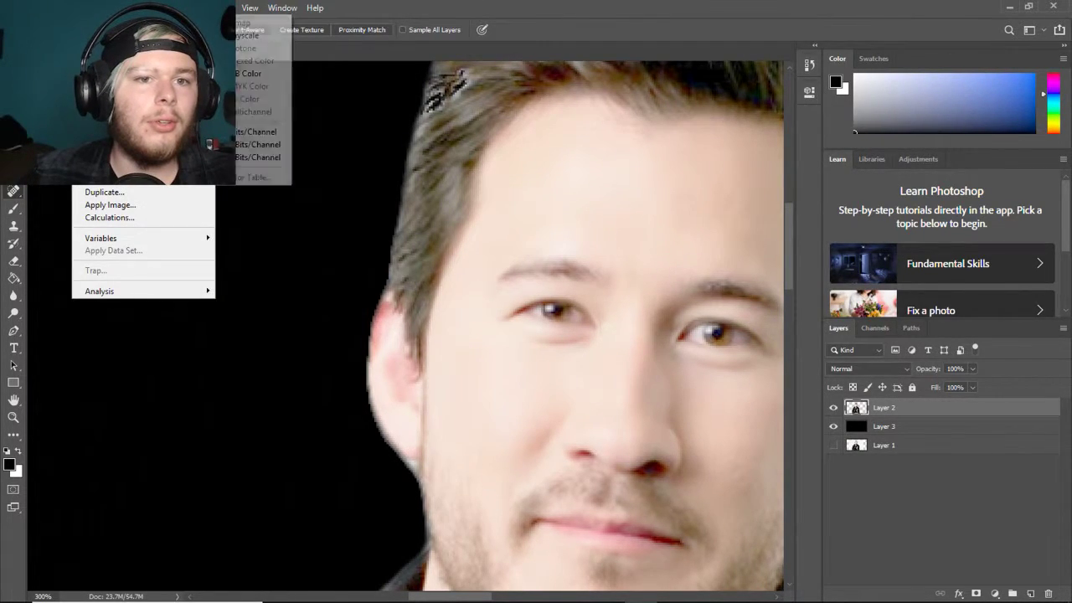
pyautogui.click(258, 144)
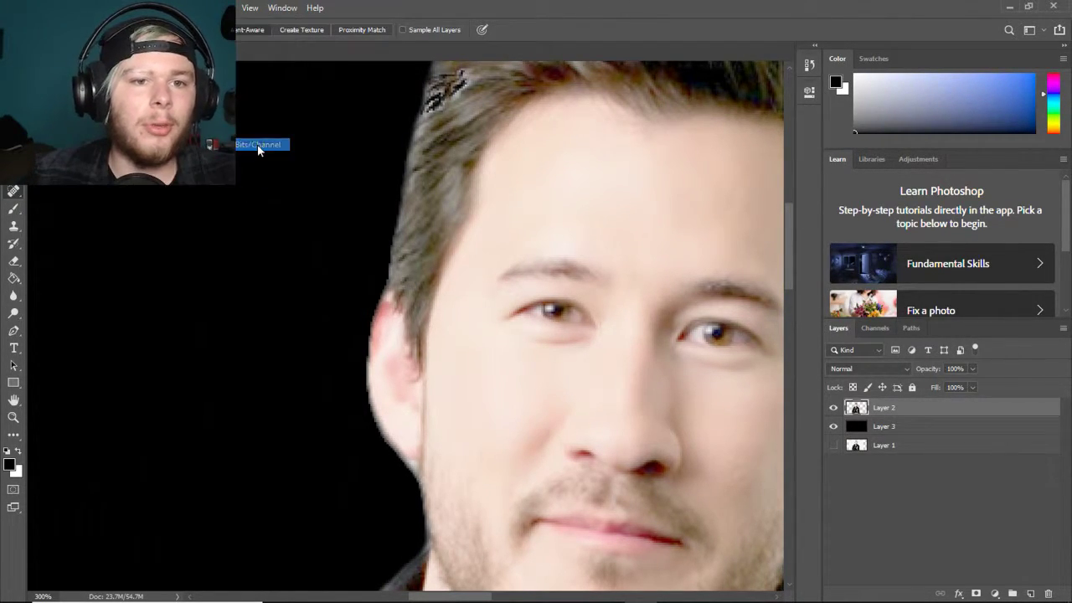
pyautogui.click(486, 236)
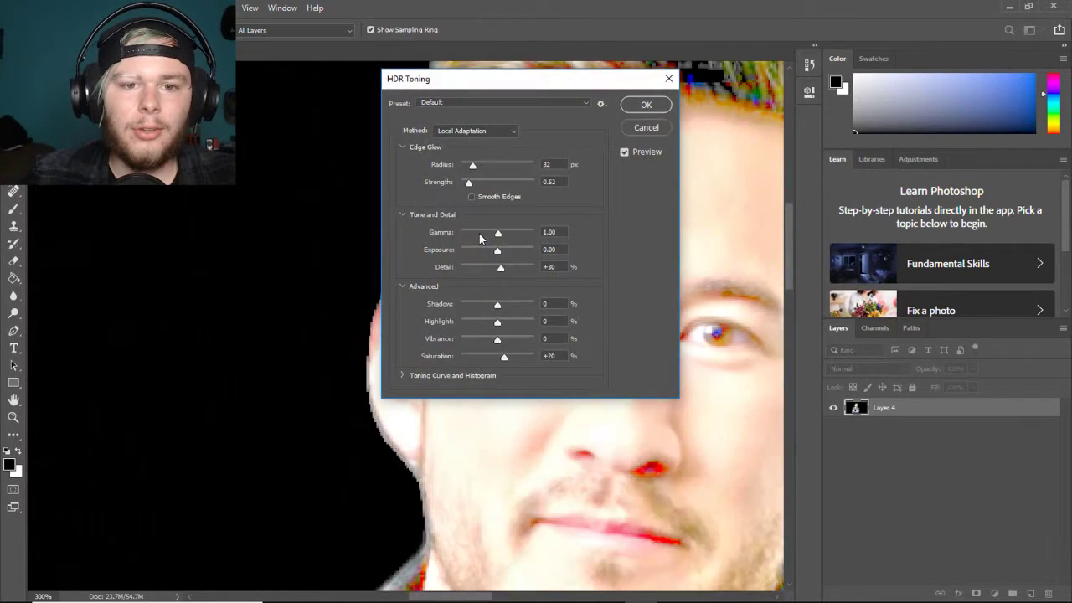
# - Set the HDR Toning method to Exposure and Gamma and apply the conversion
pyautogui.click(441, 101)
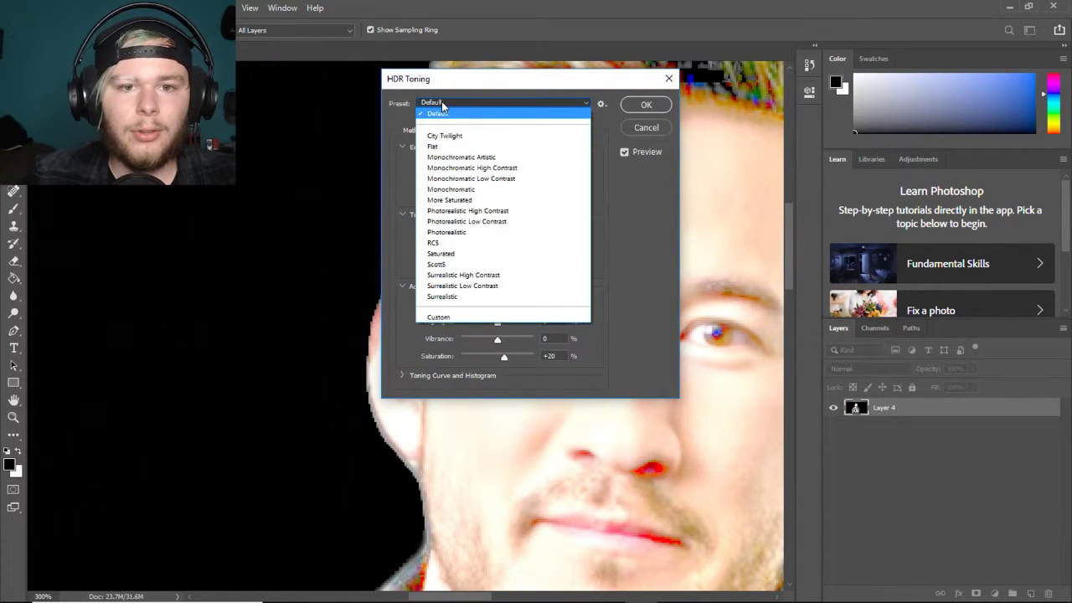
pyautogui.click(442, 102)
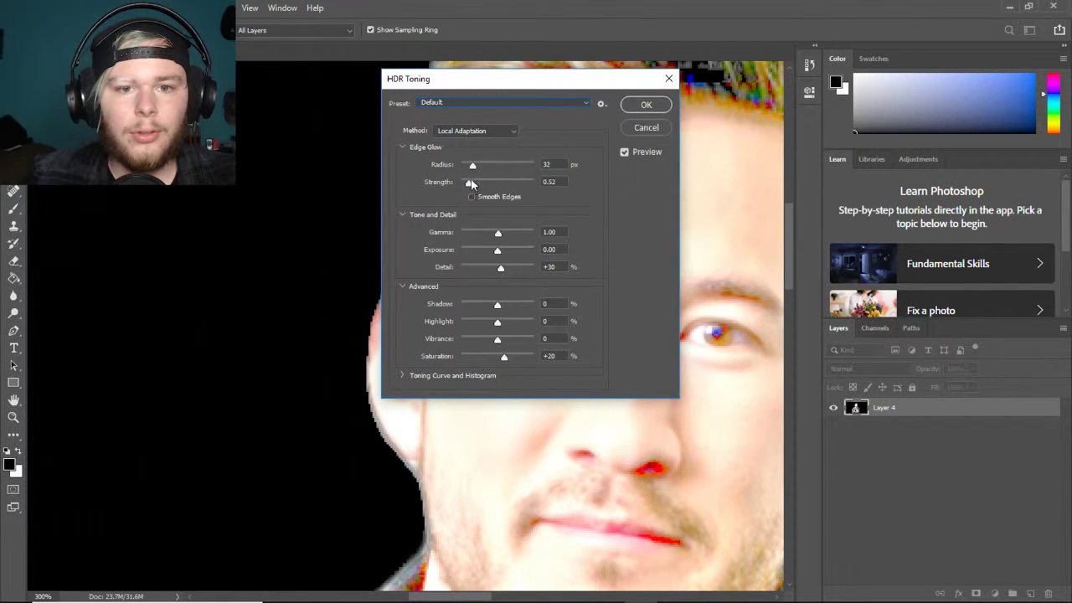
pyautogui.click(487, 137)
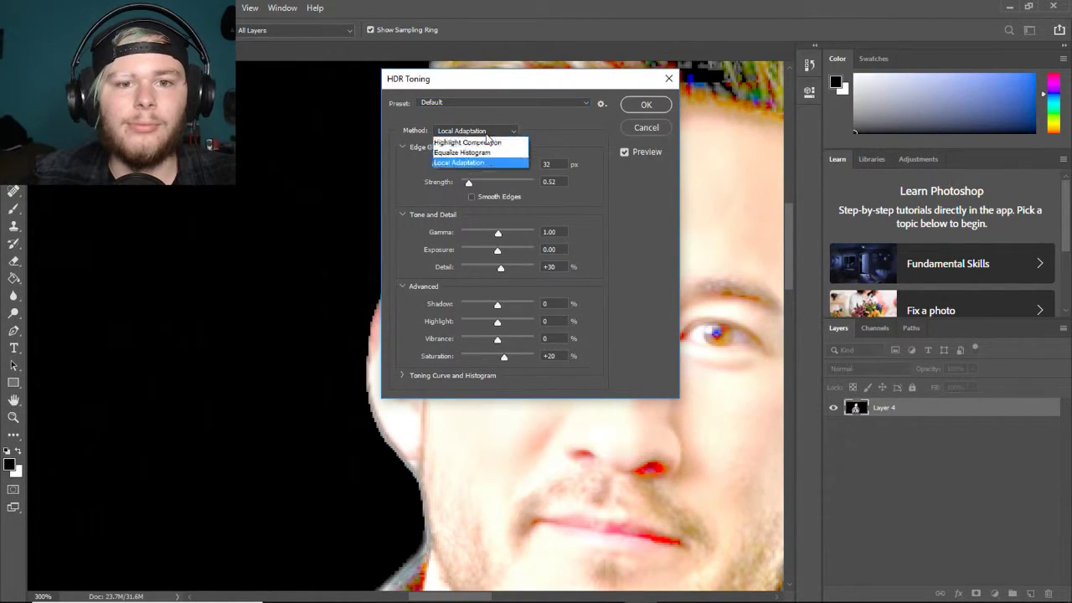
pyautogui.click(483, 139)
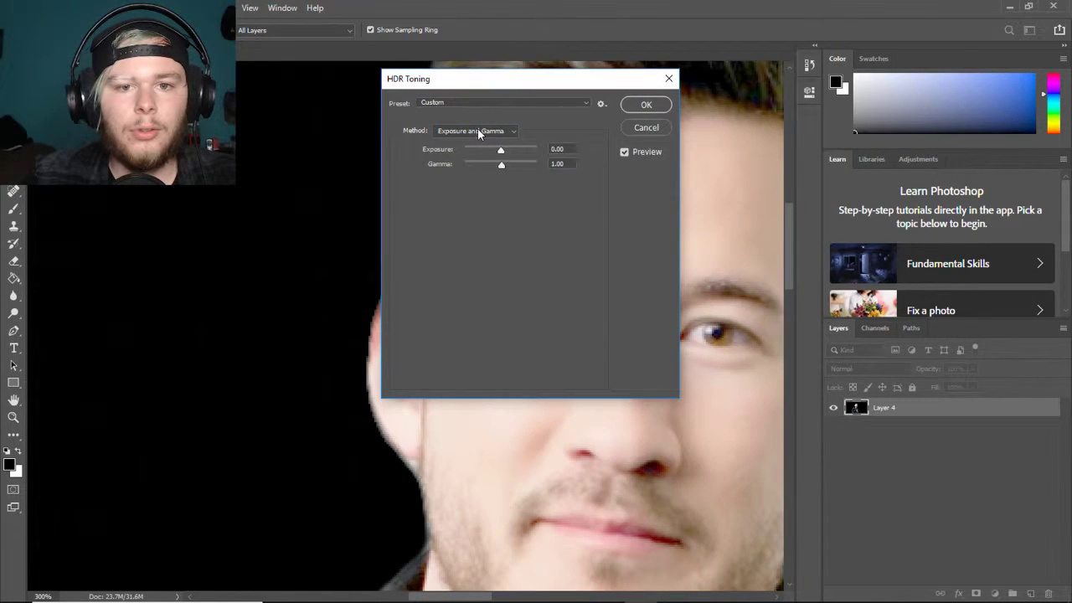
pyautogui.click(479, 133)
pyautogui.click(480, 132)
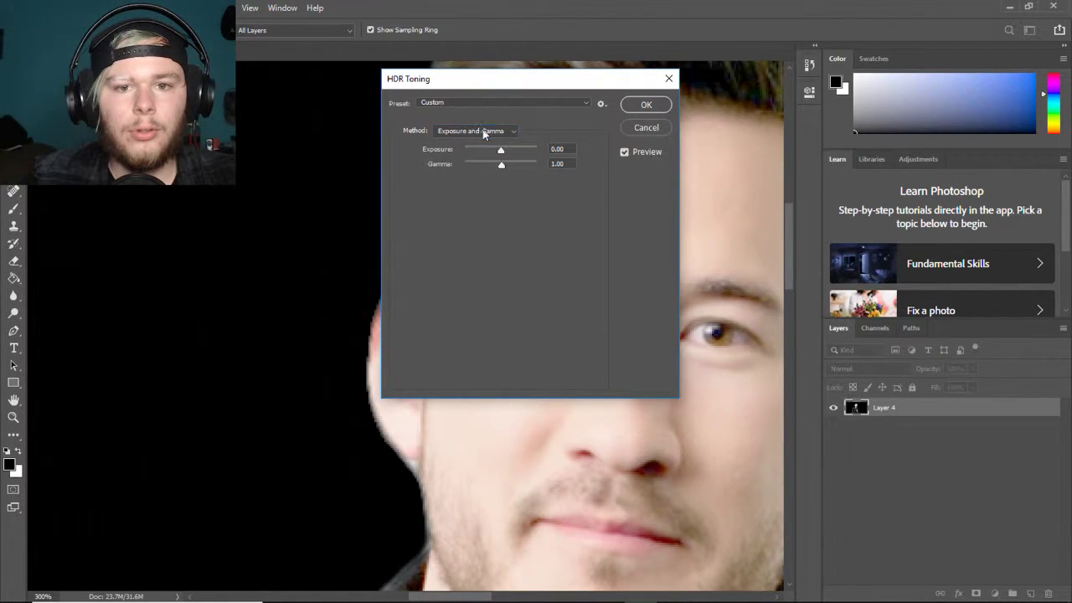
pyautogui.click(650, 109)
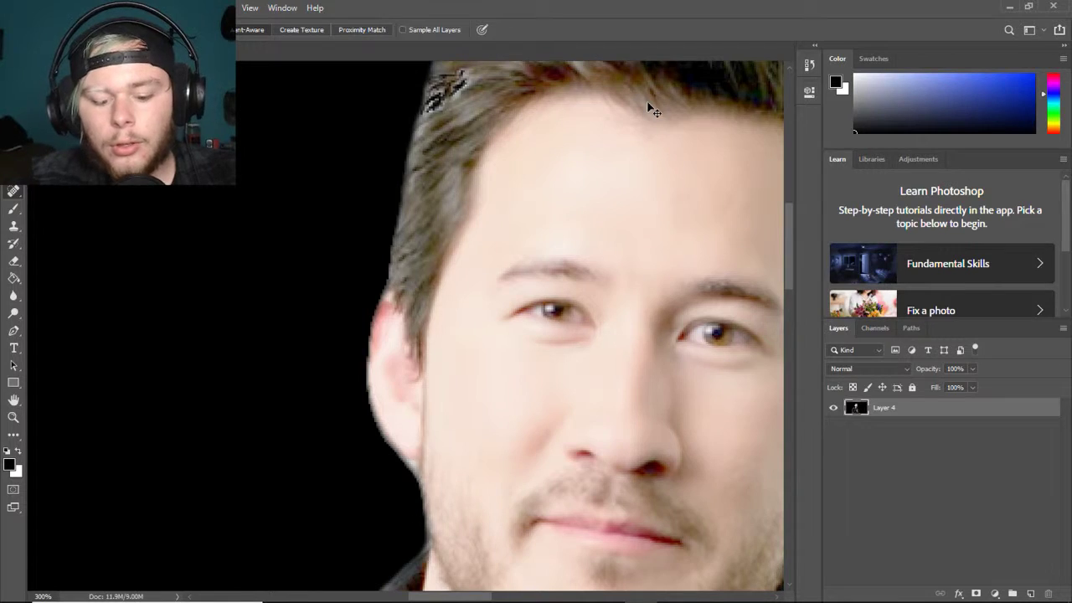
# - Resize the Spot Healing Brush, paint away the black specks in the hair near the temple, and switch to the Healing Brush
pyautogui.scroll(-3, 650, 109)
pyautogui.scroll(3, 650, 109)
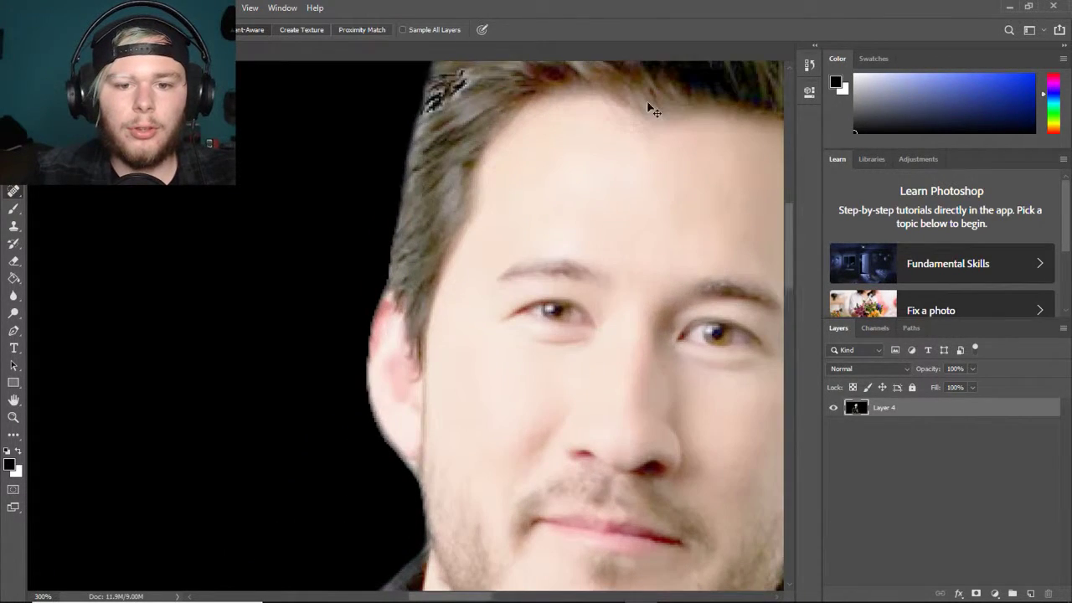
pyautogui.scroll(-3, 650, 109)
pyautogui.scroll(3, 650, 108)
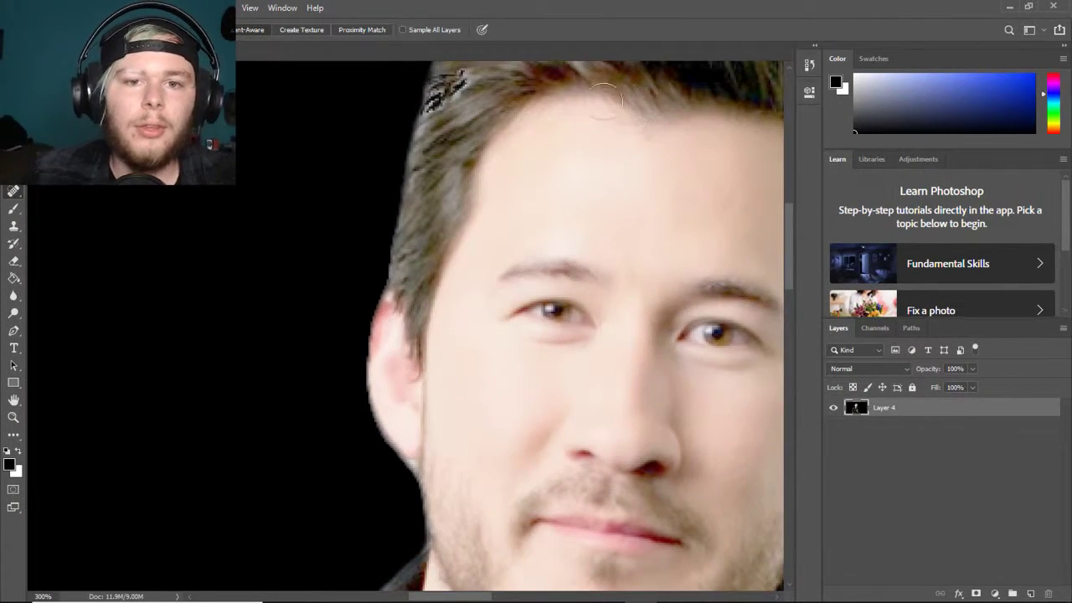
pyautogui.click(51, 29)
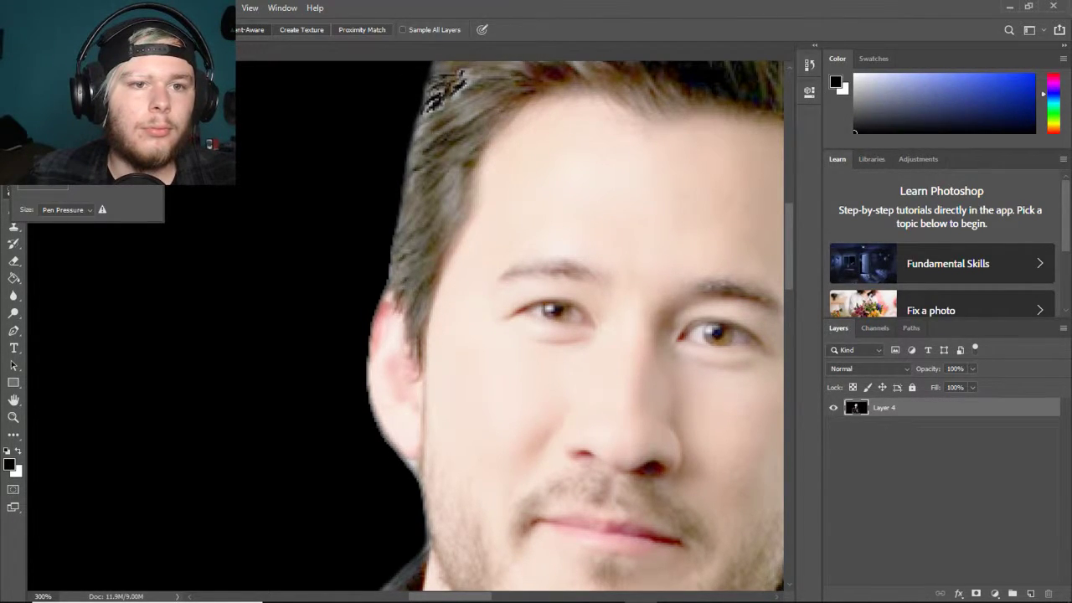
pyautogui.moveTo(462, 79)
pyautogui.mouseDown()
pyautogui.moveTo(429, 109)
pyautogui.moveTo(460, 68)
pyautogui.moveTo(442, 86)
pyautogui.mouseUp()
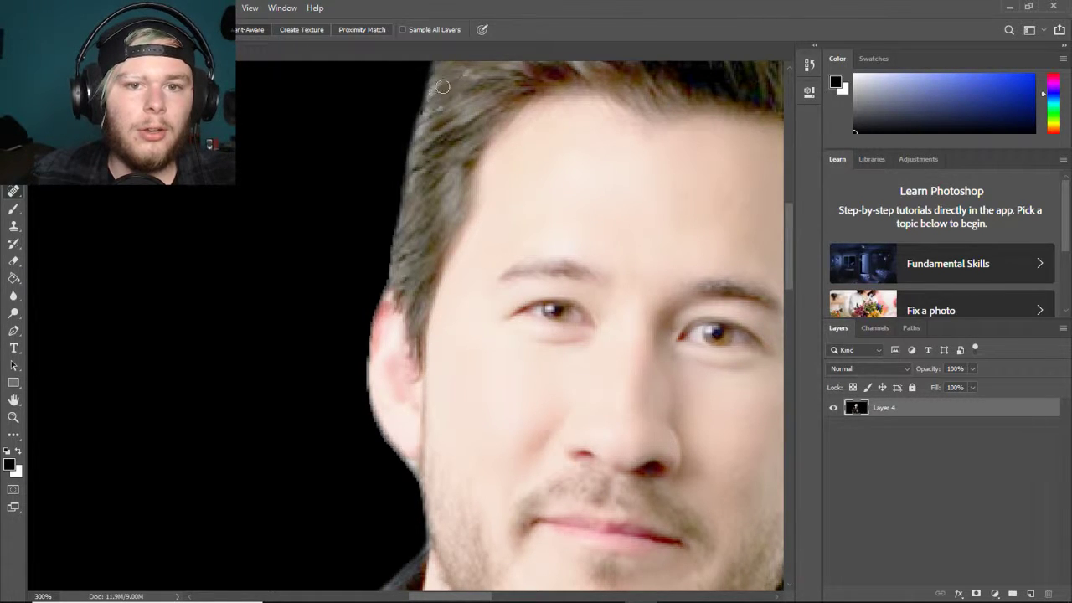
pyautogui.rightClick(15, 192)
pyautogui.click(76, 201)
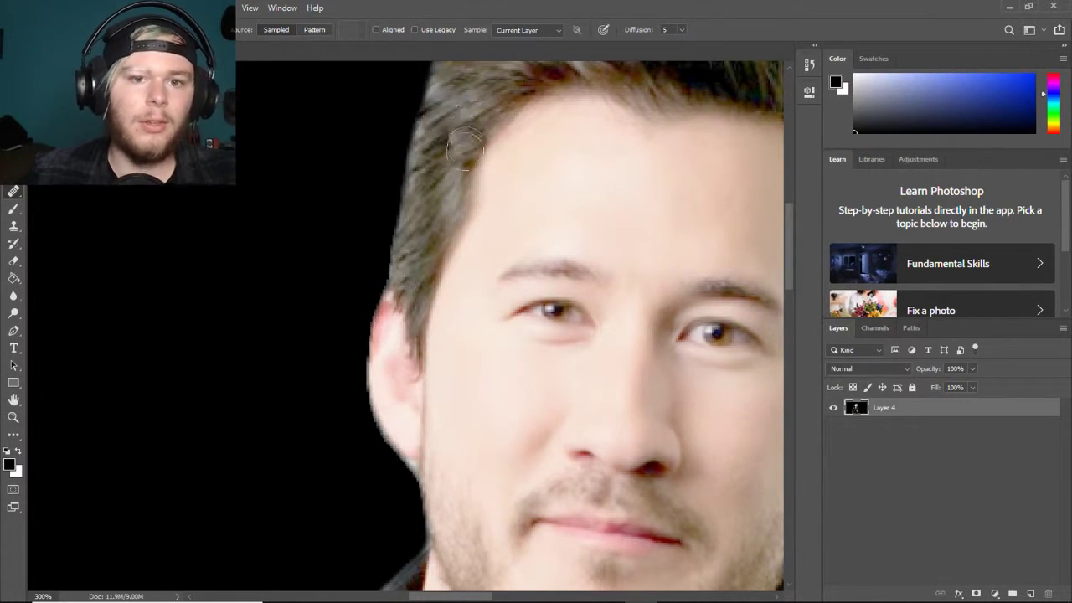
pyautogui.hotkey('ctrl', '-')
pyautogui.hotkey('ctrl', '-')
pyautogui.hotkey('ctrl', '-')
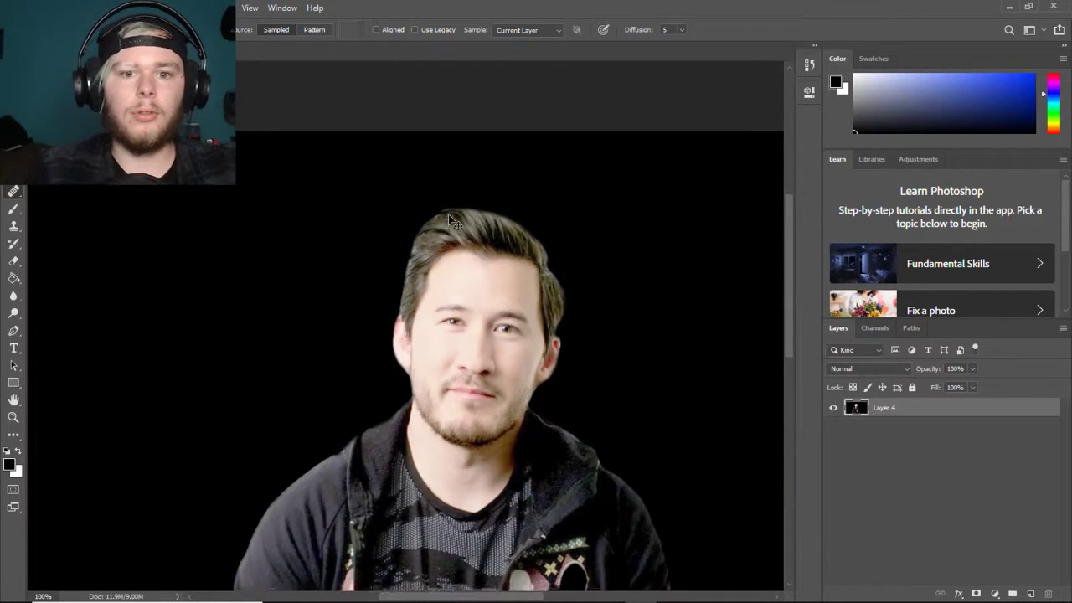
pyautogui.hotkey('ctrl', '-')
pyautogui.hotkey('ctrl', '+')
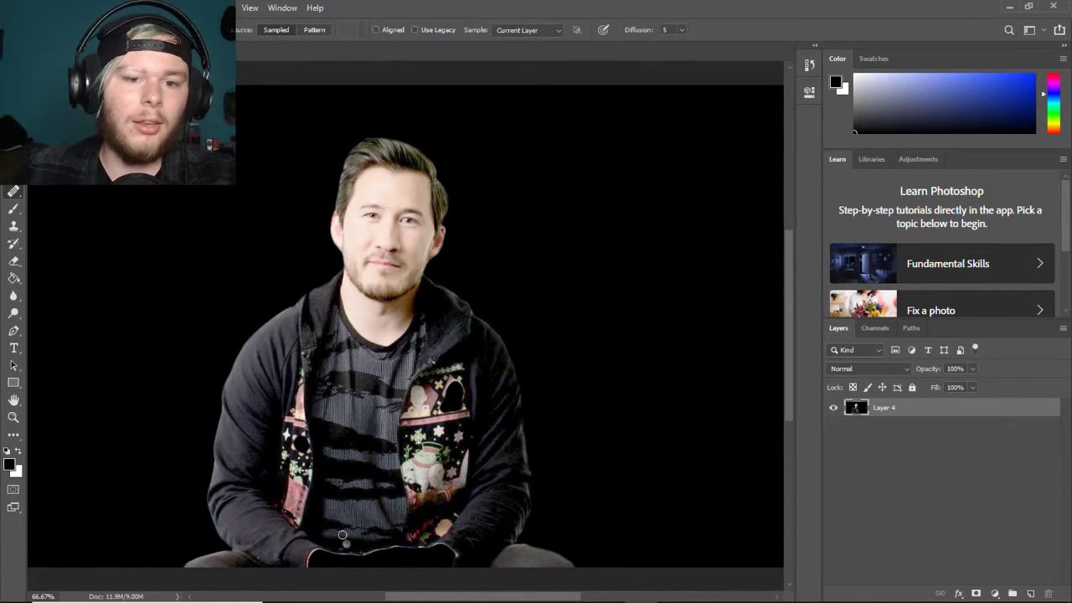
pyautogui.hotkey('ctrl', 't')
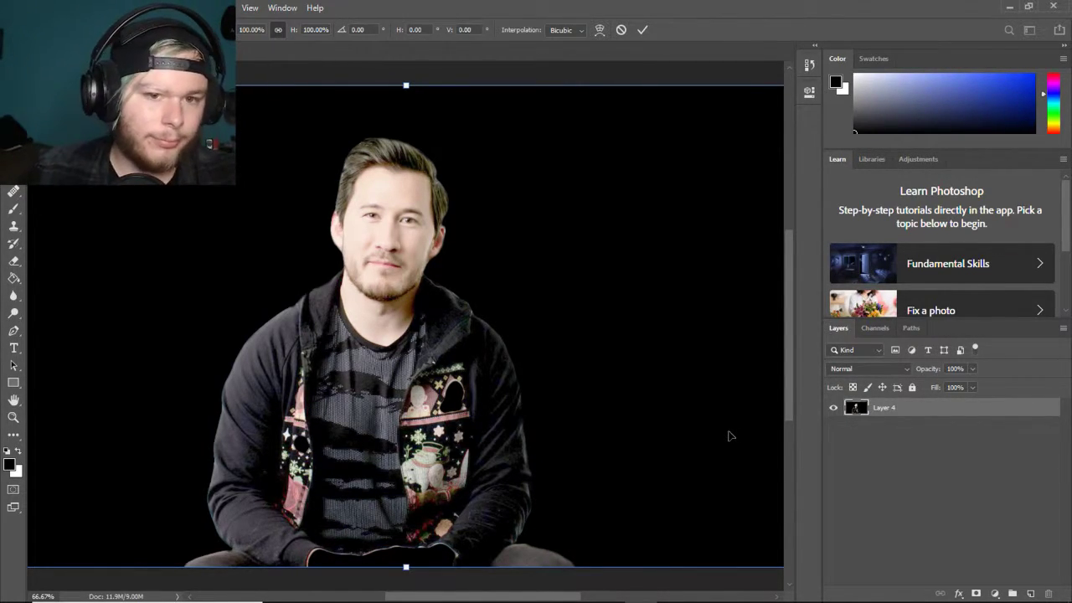
pyautogui.click(619, 30)
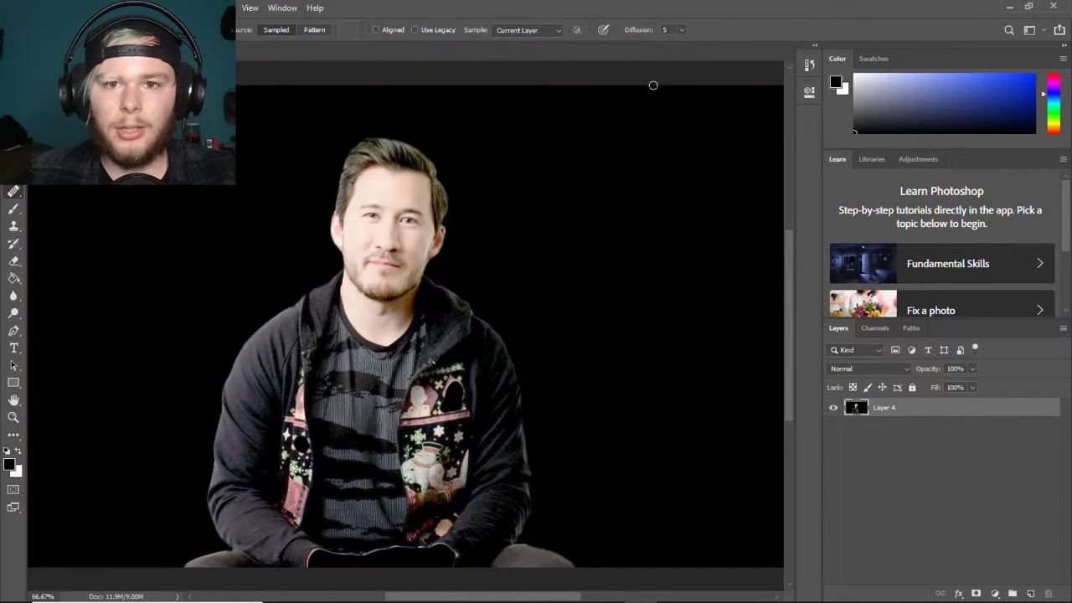
# - Add a new empty layer above the merged portrait layer and make the portrait layer active again
pyautogui.click(1032, 593)
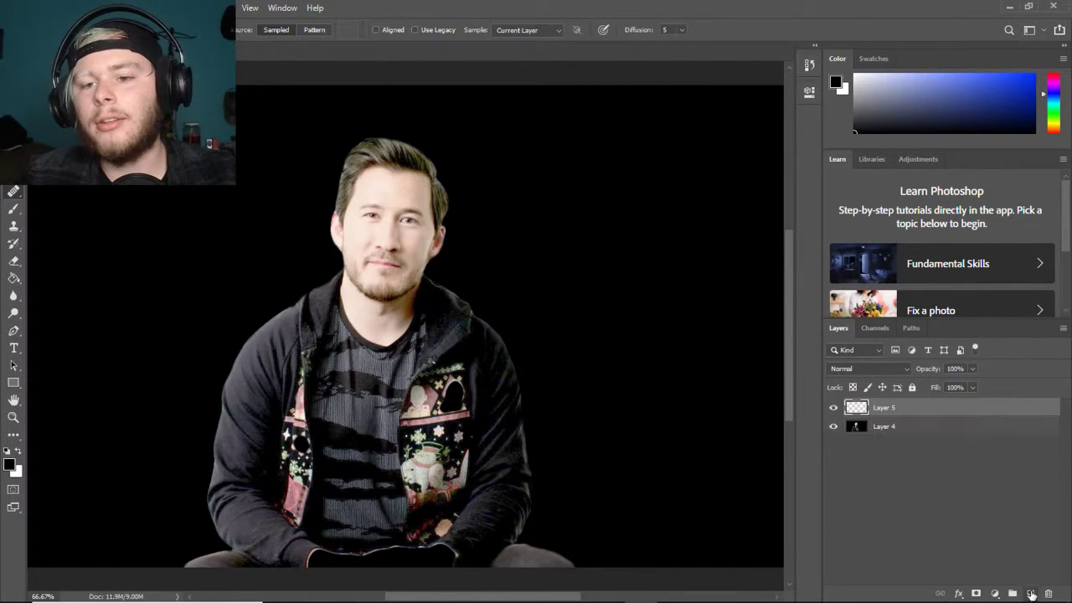
pyautogui.click(883, 429)
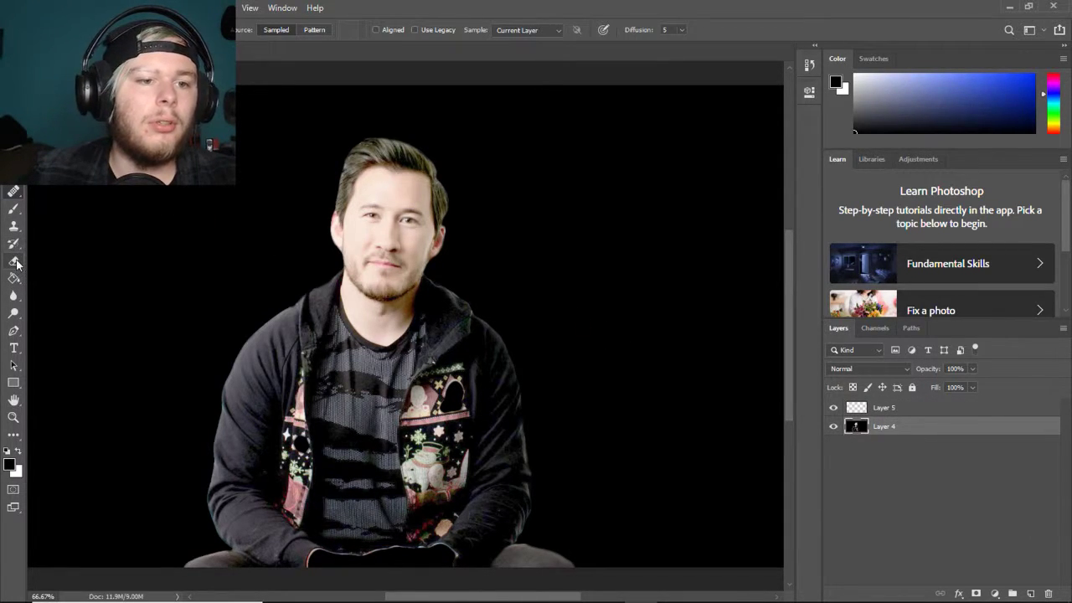
# - Select the whole man with the Quick Selection tool, including his jacket, face, hair and both ears
pyautogui.press('w')
pyautogui.moveTo(334, 489)
pyautogui.mouseDown()
pyautogui.moveTo(307, 529)
pyautogui.moveTo(232, 567)
pyautogui.moveTo(453, 530)
pyautogui.moveTo(533, 565)
pyautogui.moveTo(515, 557)
pyautogui.moveTo(472, 366)
pyautogui.moveTo(443, 326)
pyautogui.moveTo(389, 315)
pyautogui.moveTo(297, 380)
pyautogui.moveTo(261, 436)
pyautogui.moveTo(365, 242)
pyautogui.mouseUp()
pyautogui.moveTo(375, 178)
pyautogui.mouseDown()
pyautogui.moveTo(350, 172)
pyautogui.moveTo(380, 151)
pyautogui.mouseUp()
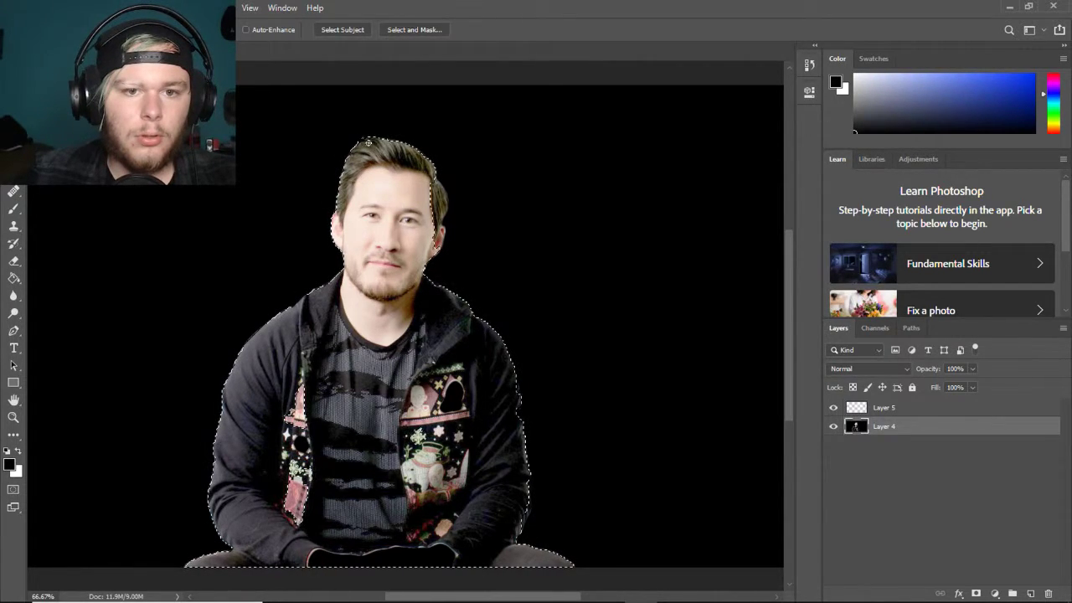
pyautogui.moveTo(434, 173); pyautogui.dragTo(443, 201)
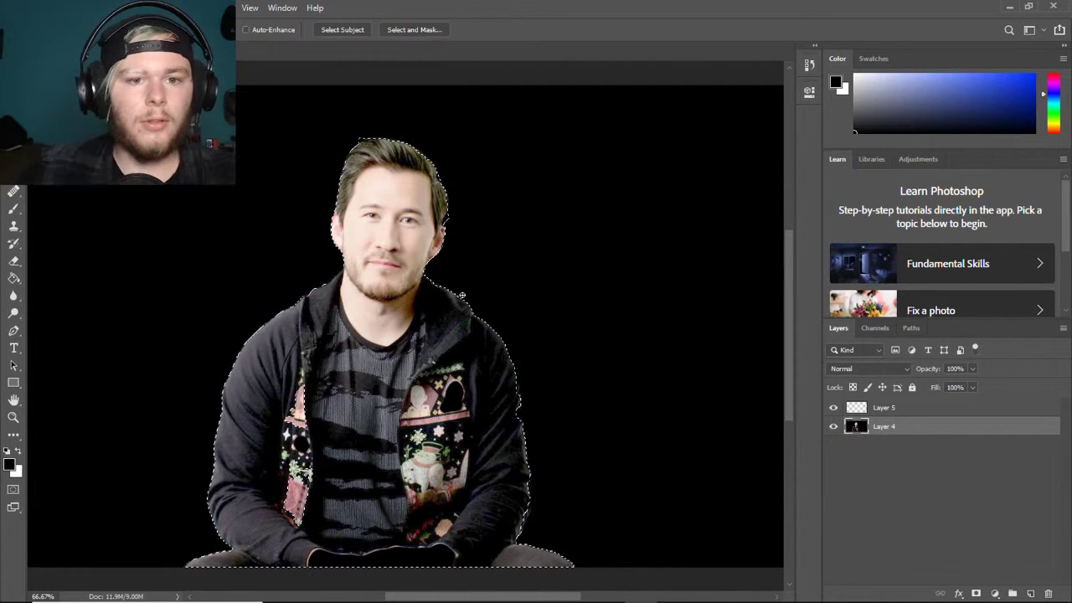
pyautogui.hotkey('ctrl', 'j')
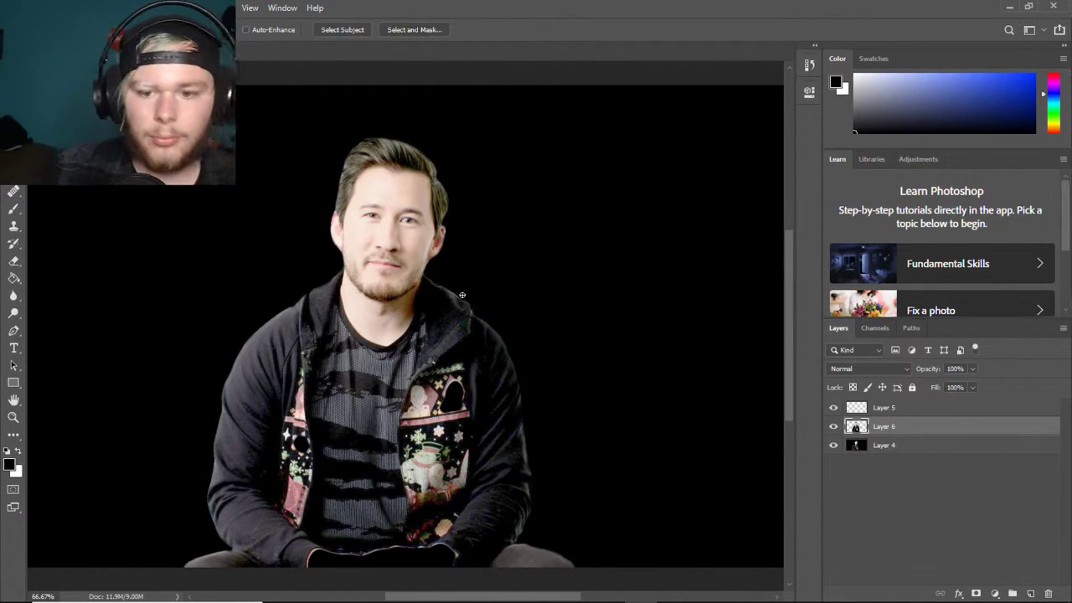
pyautogui.click(881, 408)
pyautogui.click(1048, 594)
pyautogui.click(479, 232)
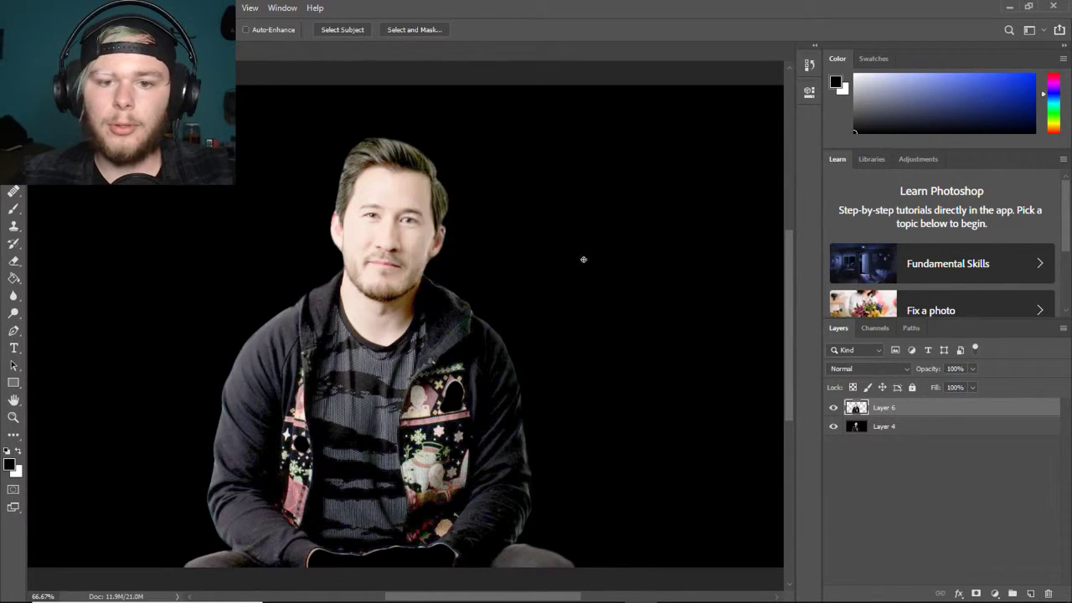
pyautogui.hotkey('ctrl', 't')
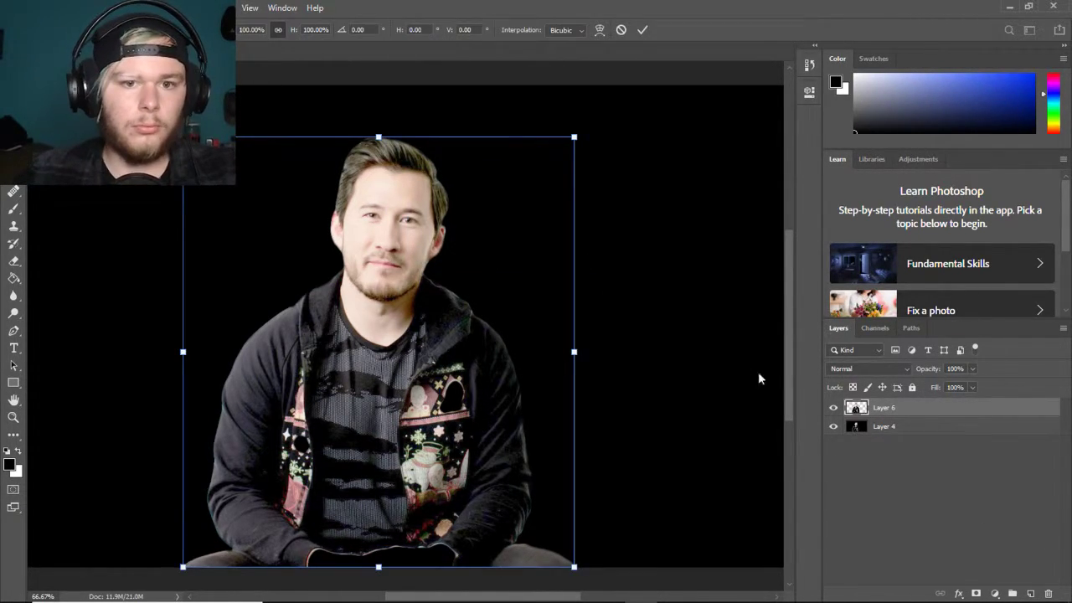
pyautogui.moveTo(575, 568); pyautogui.dragTo(649, 591)
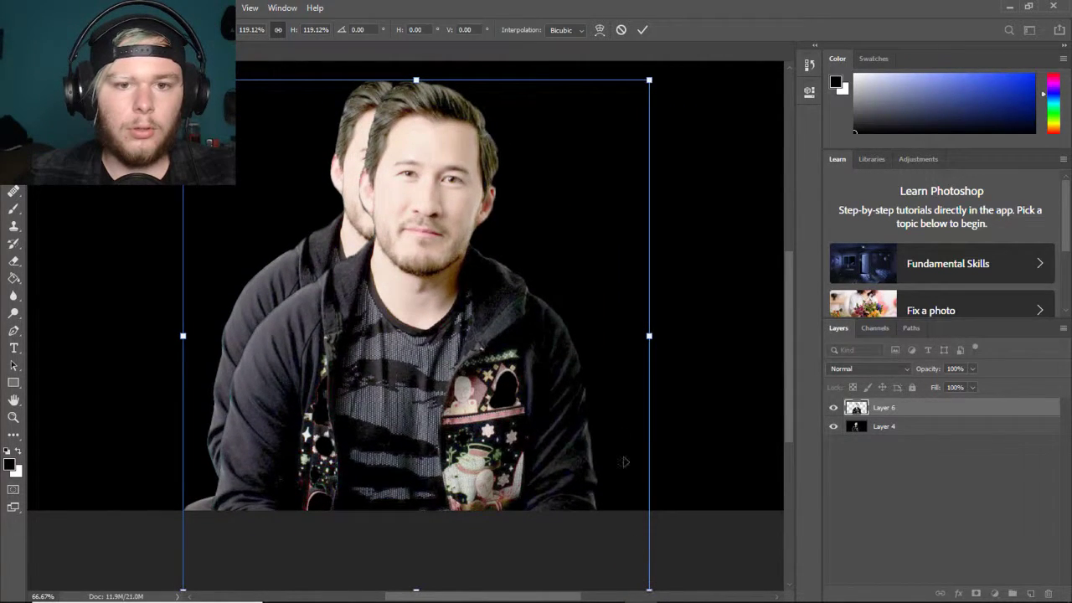
pyautogui.hotkey('ctrl', 'z')
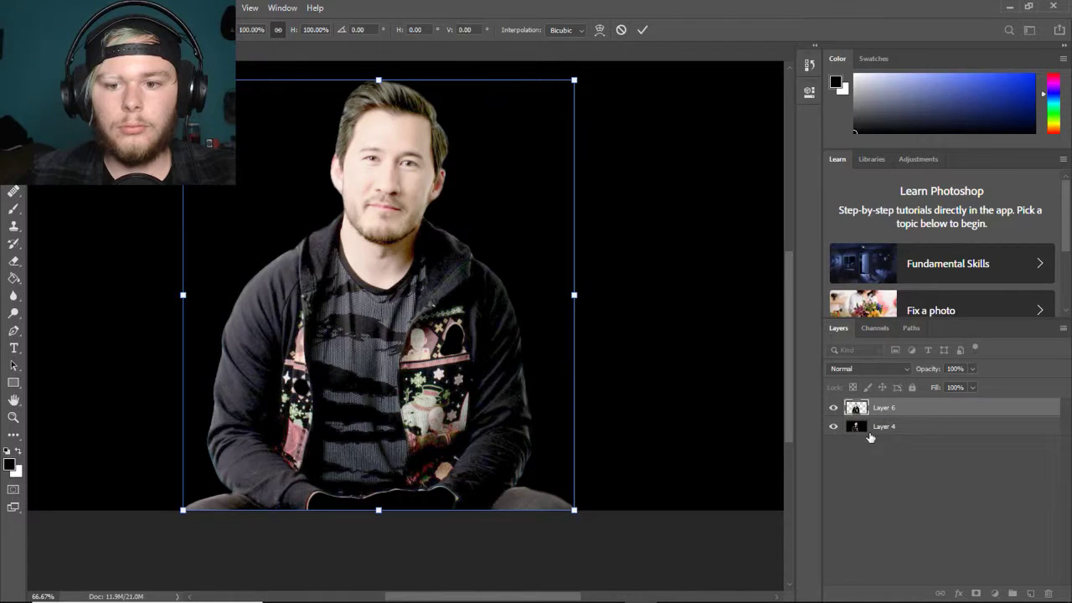
pyautogui.click(620, 30)
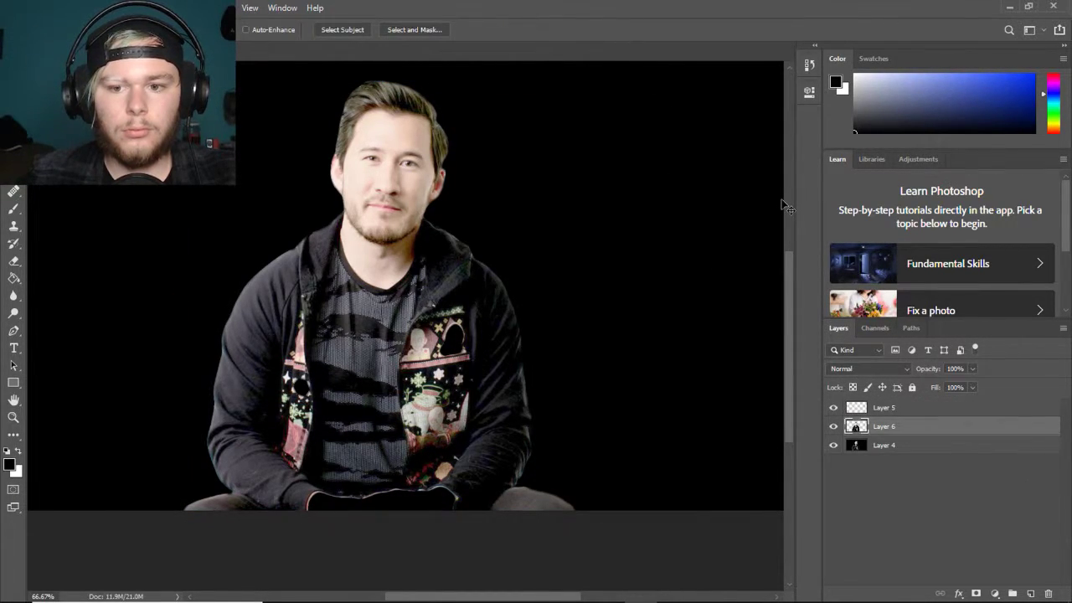
pyautogui.hotkey('ctrl', 'e')
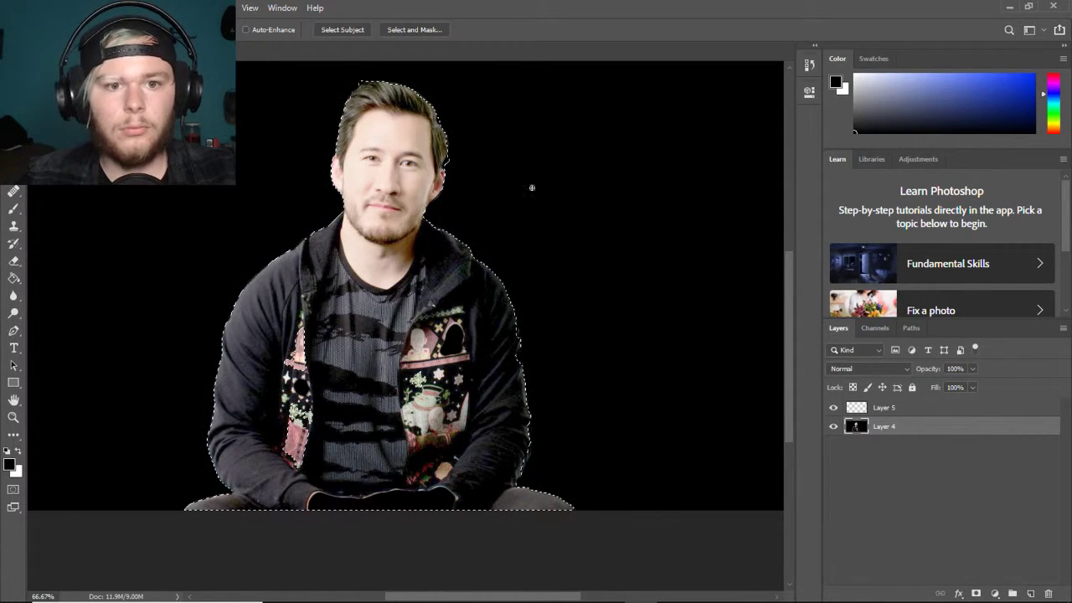
# - Cut the selected man onto his own layer and delete the empty Layer 5
pyautogui.rightClick(401, 234)
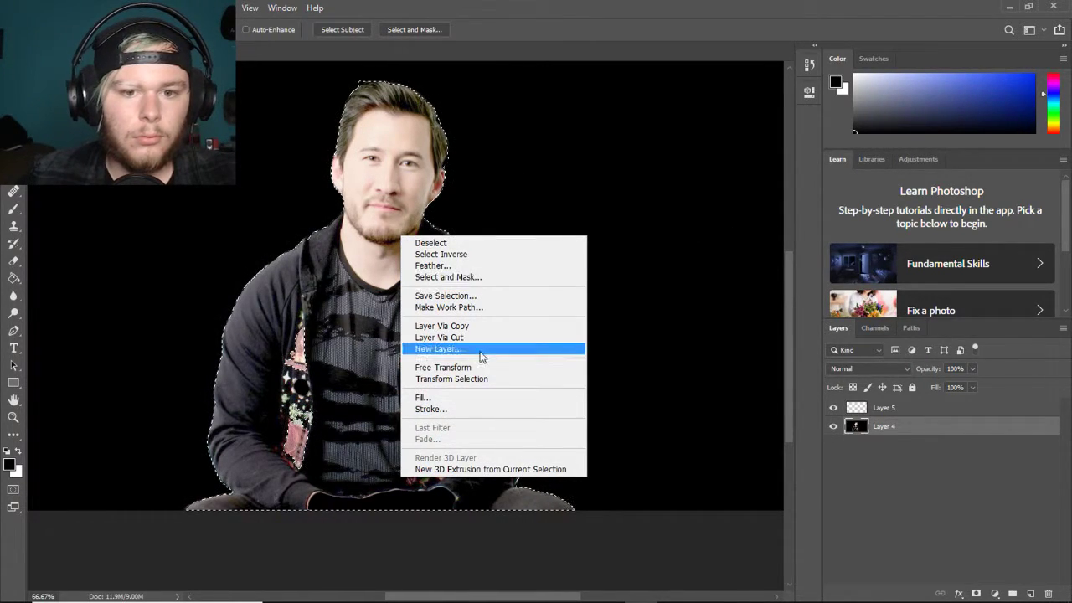
pyautogui.click(439, 338)
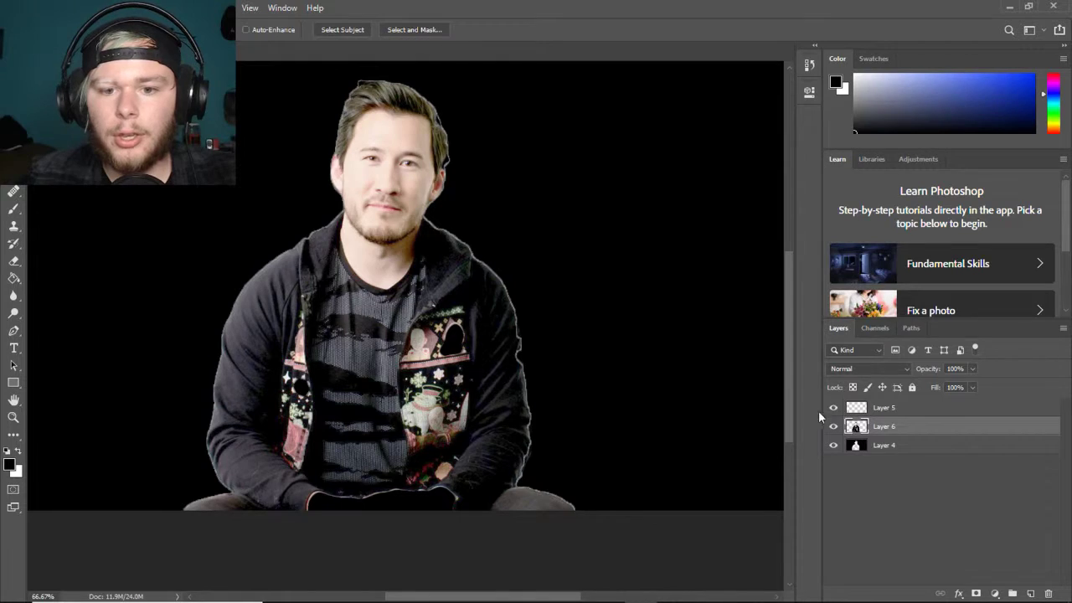
pyautogui.click(910, 411)
pyautogui.click(1048, 593)
pyautogui.click(474, 233)
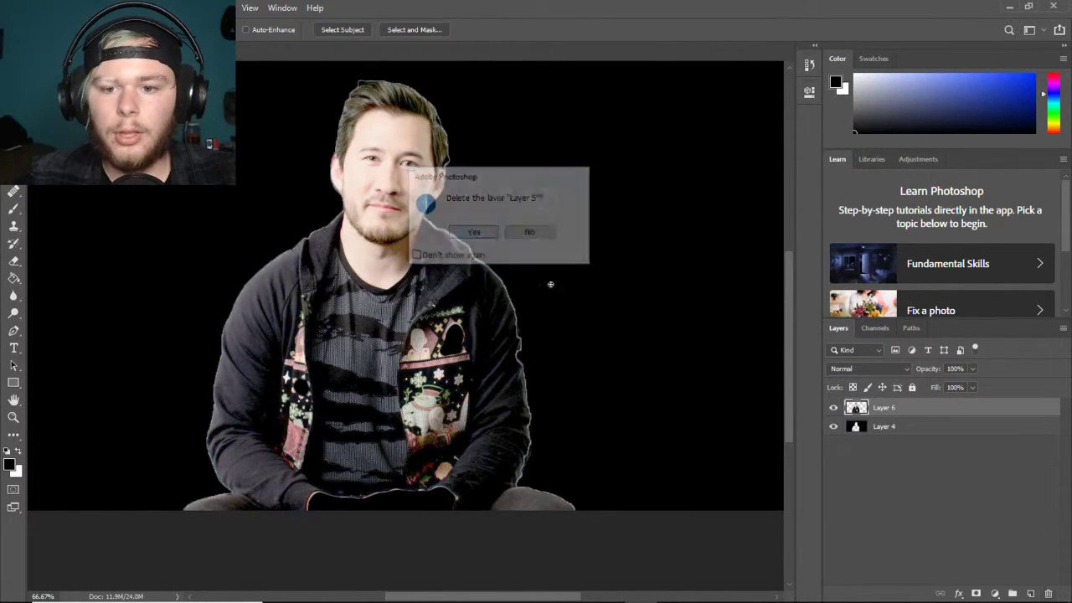
# - Fill the background layer beneath the cutout with solid black
pyautogui.click(13, 209)
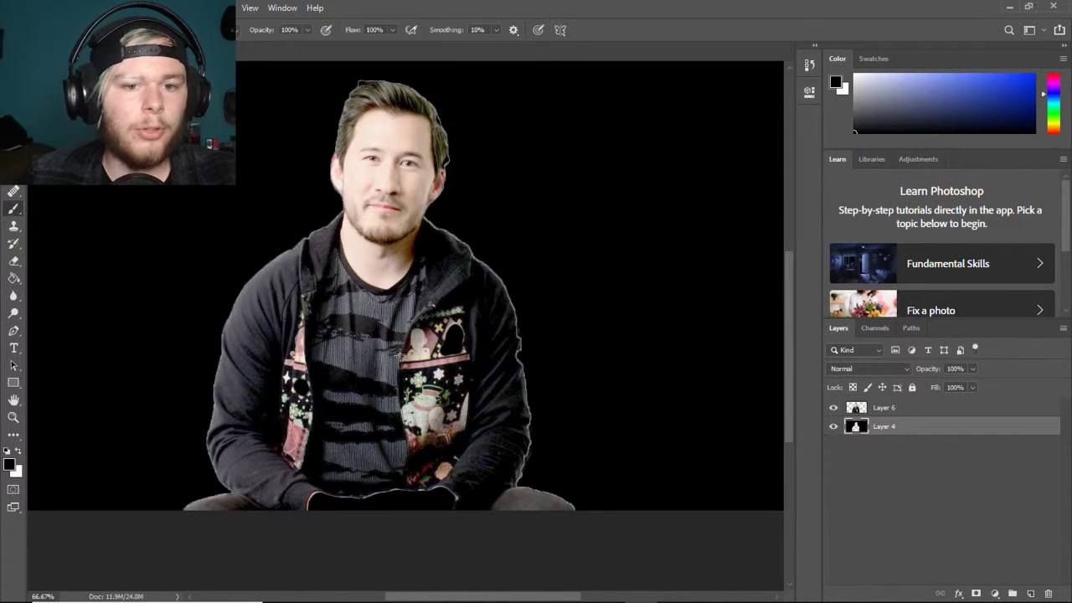
pyautogui.hotkey('alt', 'BackSpace')
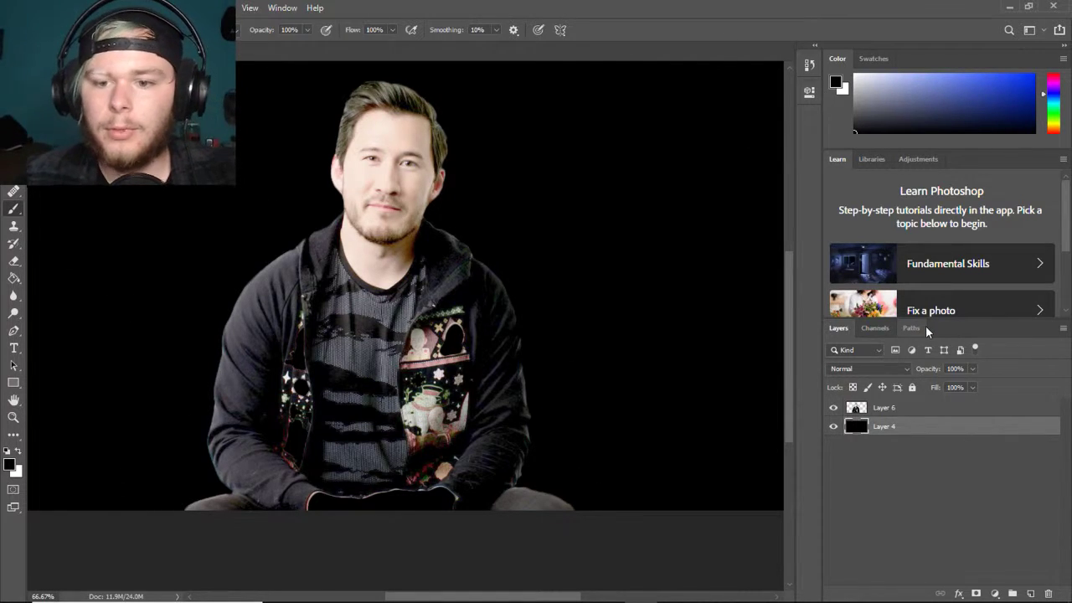
# - Enlarge the man's cutout layer to about 128.5% and apply the transformation
pyautogui.click(896, 408)
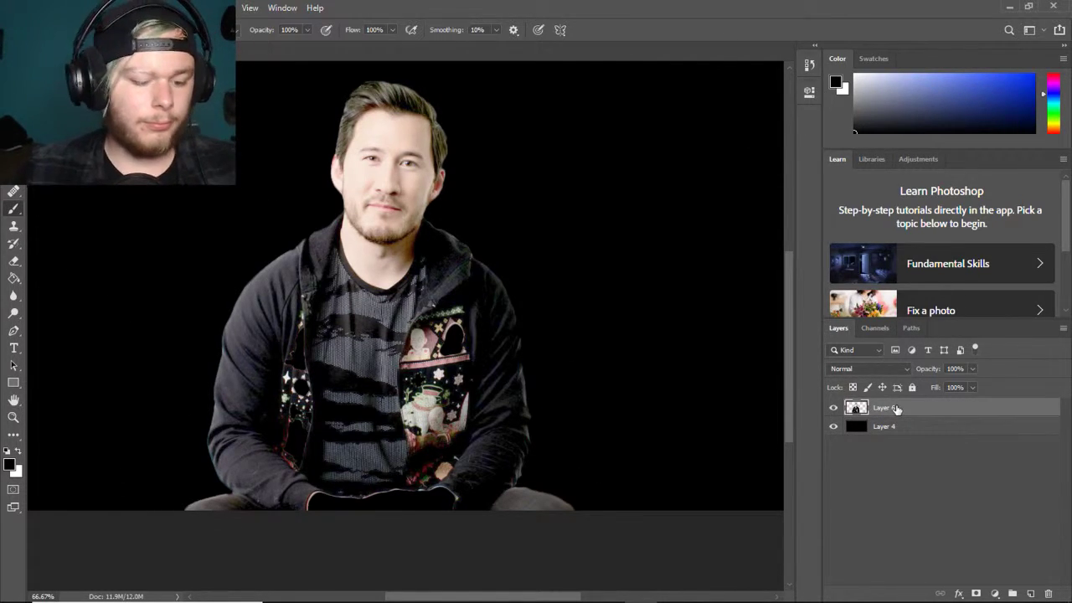
pyautogui.hotkey('ctrl', 't')
pyautogui.moveTo(575, 508); pyautogui.dragTo(686, 589)
pyautogui.click(643, 30)
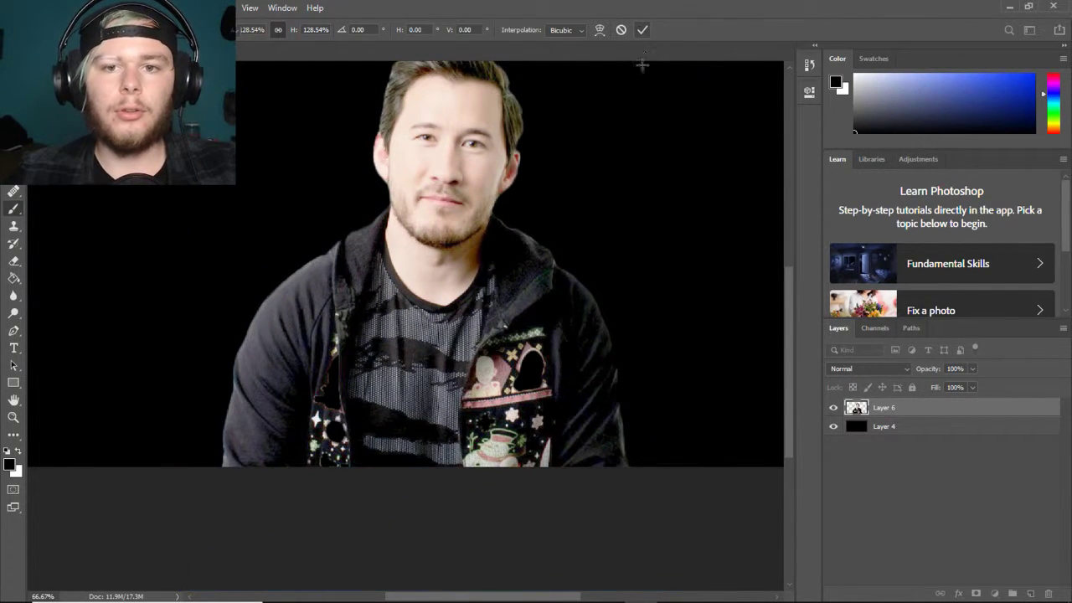
pyautogui.press('b')
pyautogui.hotkey('ctrl', '-')
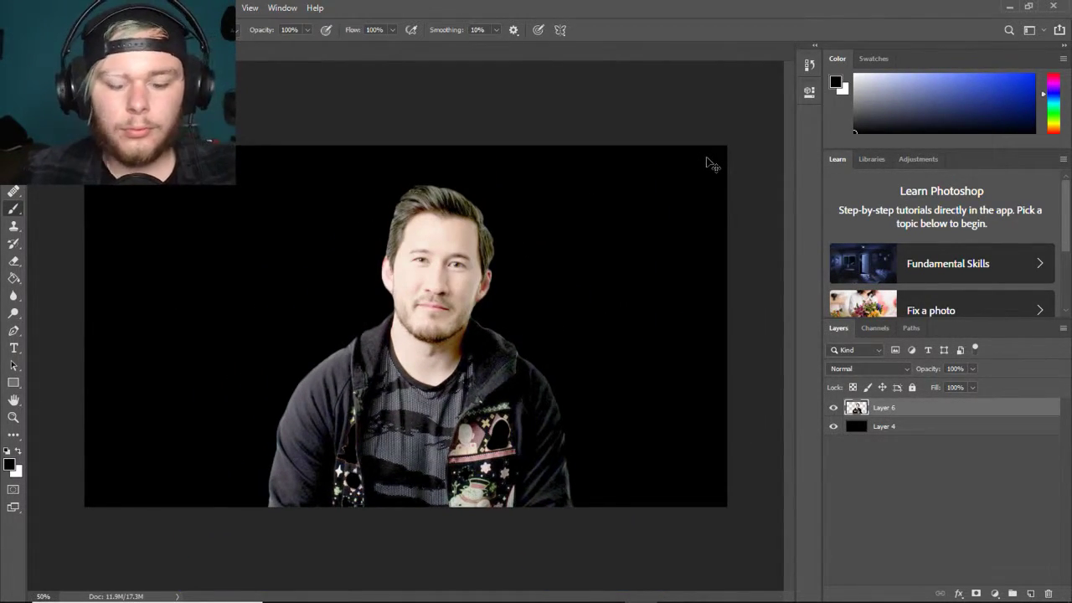
pyautogui.hotkey('ctrl', '+')
pyautogui.hotkey('ctrl', '+')
pyautogui.hotkey('ctrl', '-')
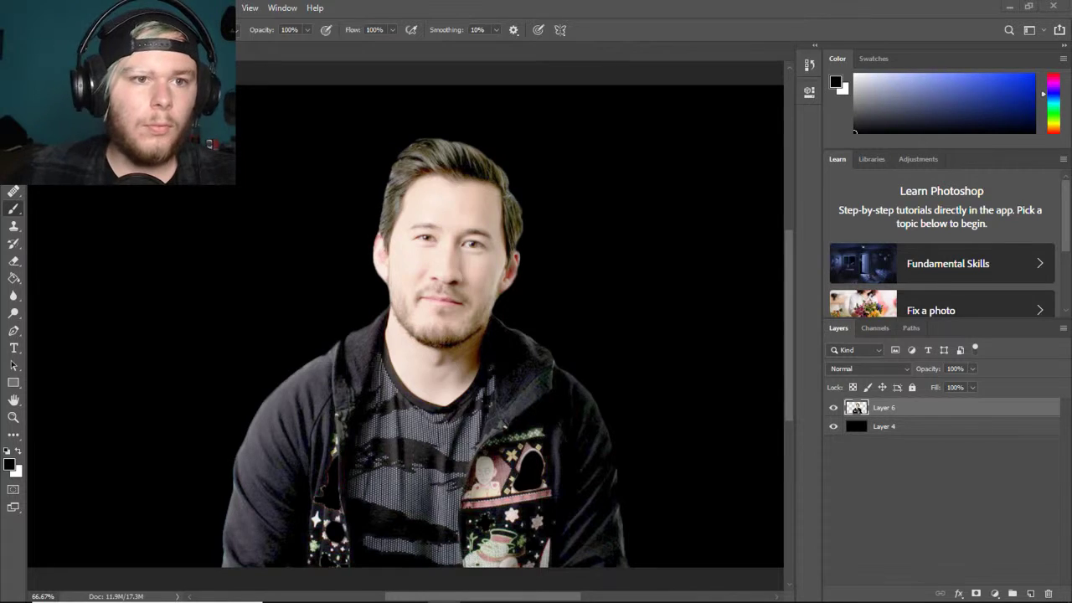
# - Paste the suit image as a new top layer and hide the man and black background layers
pyautogui.hotkey('alt', 'e')
pyautogui.hotkey('ctrl', 'v')
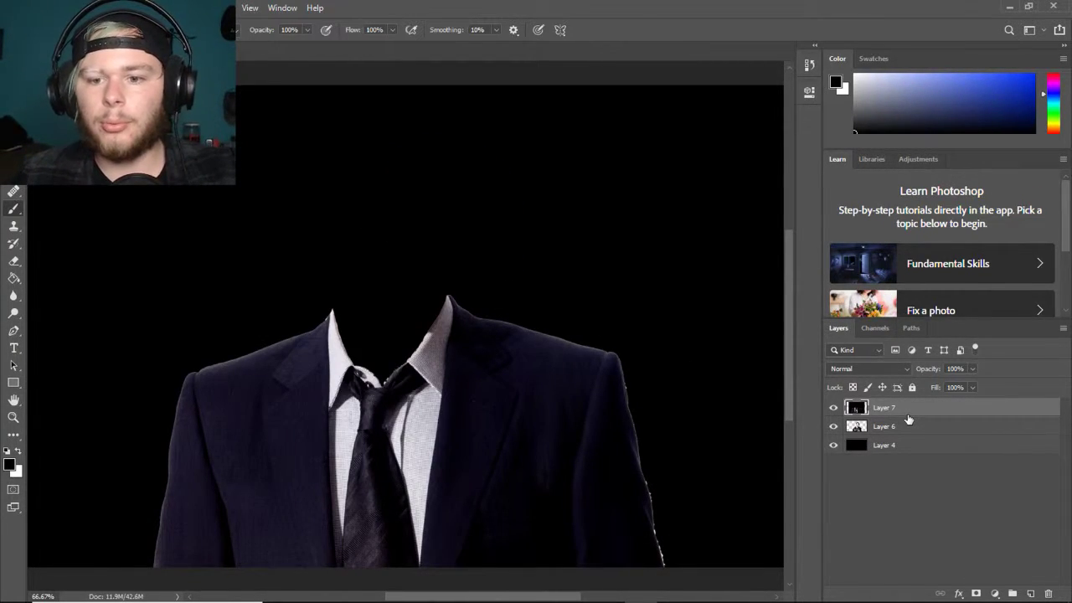
pyautogui.click(834, 426)
pyautogui.click(833, 445)
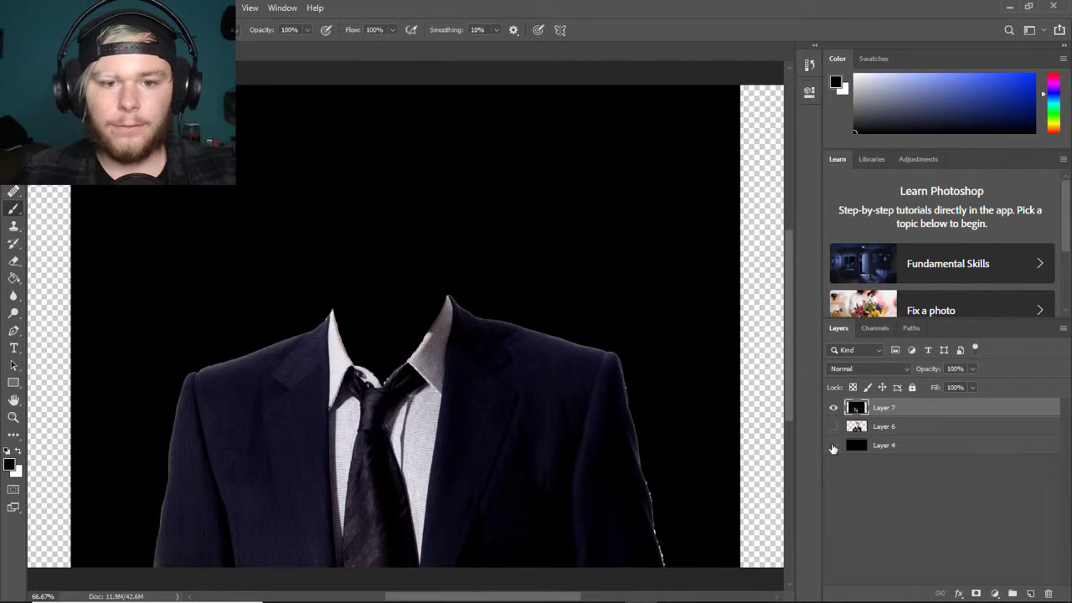
# - Select the whole suit, including shirt and tie, with the Quick Selection tool and copy it to a new layer
pyautogui.hotkey('ctrl', '-')
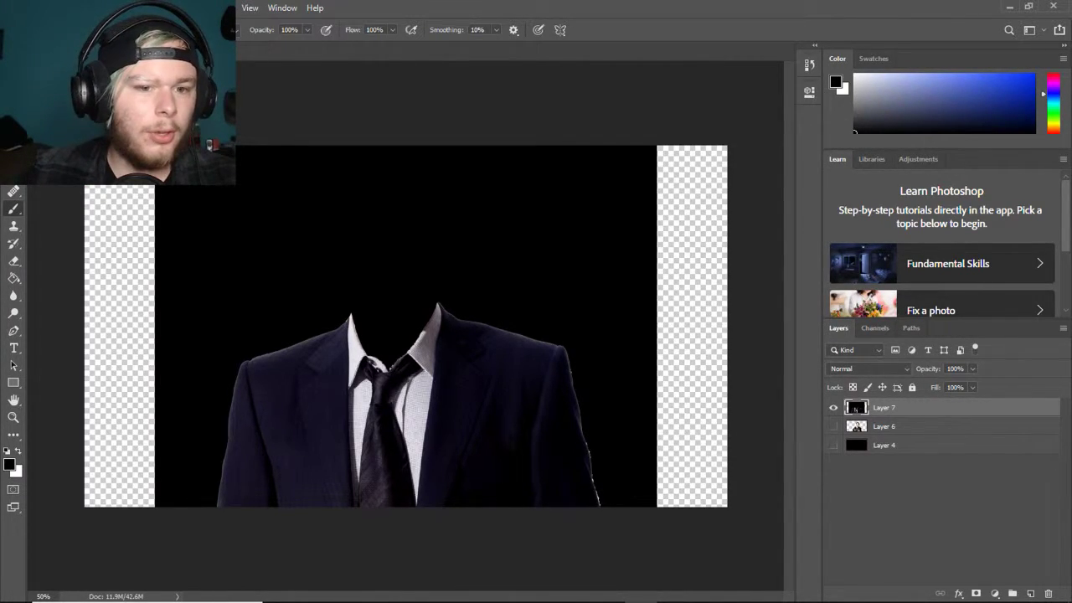
pyautogui.press('w')
pyautogui.moveTo(283, 407)
pyautogui.mouseDown()
pyautogui.moveTo(358, 465)
pyautogui.moveTo(435, 452)
pyautogui.moveTo(495, 377)
pyautogui.mouseUp()
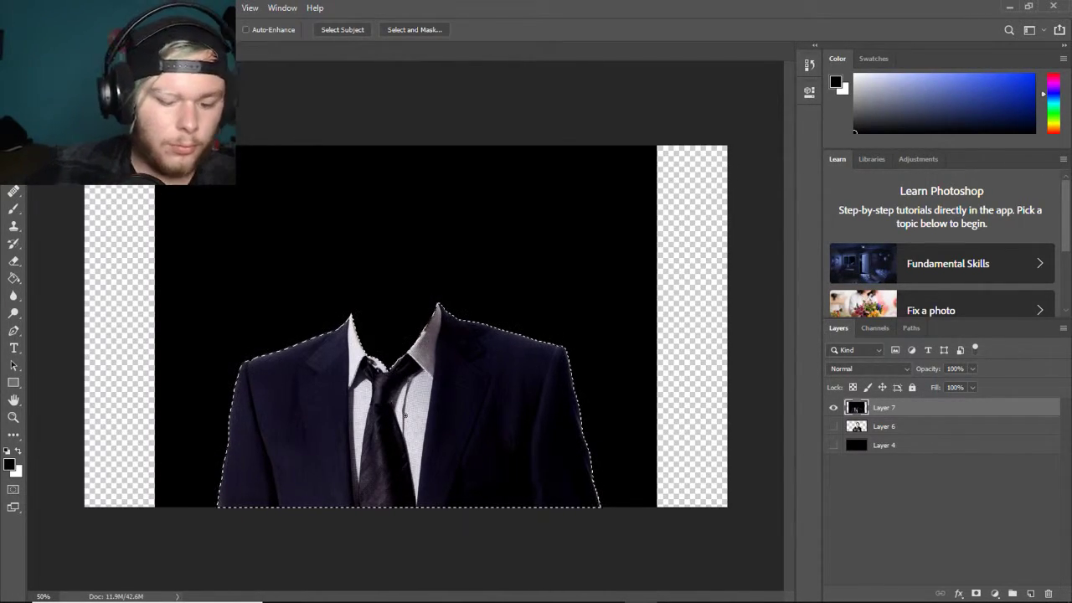
pyautogui.hotkey('ctrl', 'j')
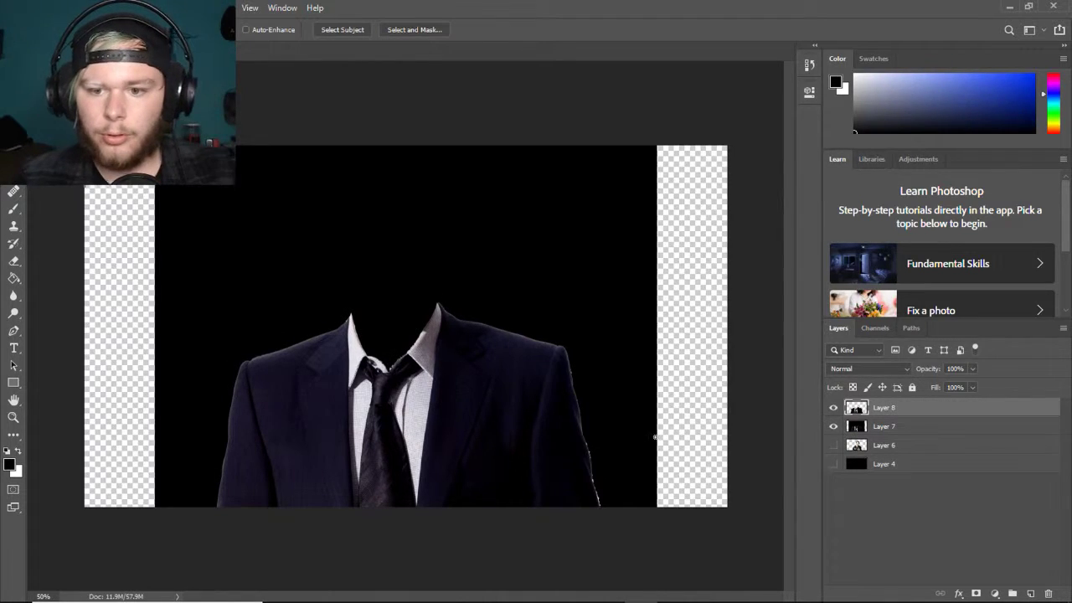
# - Hide the originally pasted suit image and show the man and black background layers again
pyautogui.click(832, 427)
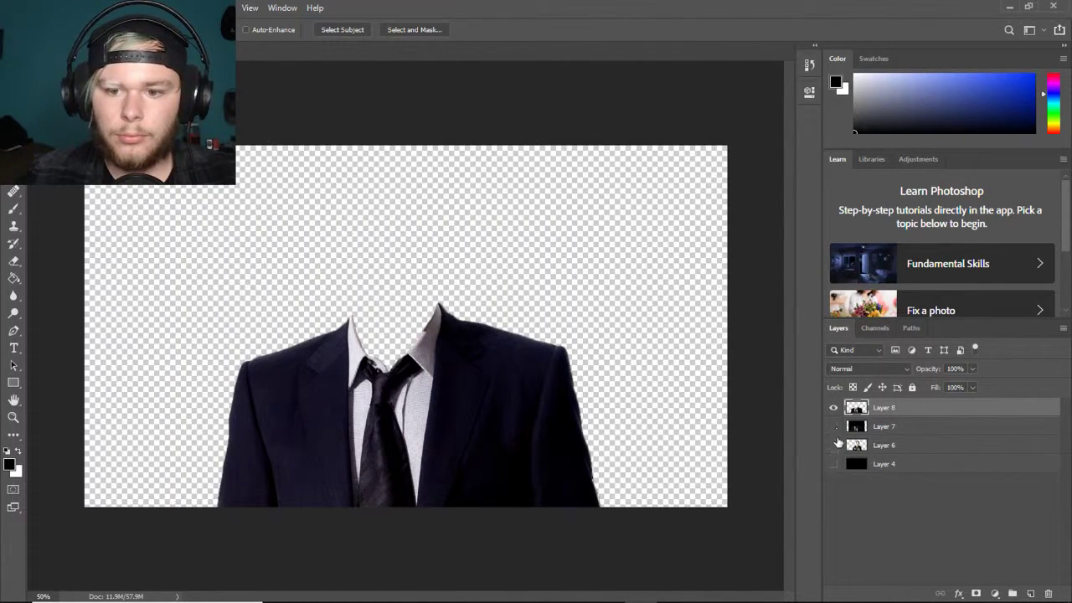
pyautogui.click(833, 444)
pyautogui.click(832, 463)
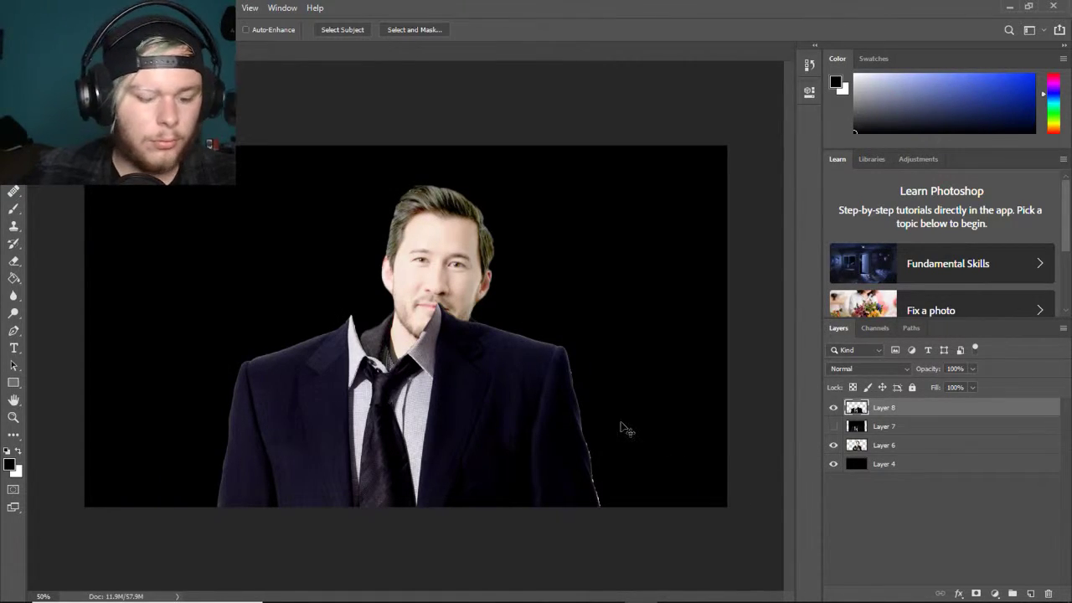
# - Flip the suit cutout horizontally, scale it to about 84%, and position it over the man's body below his chin
pyautogui.hotkey('ctrl', 't')
pyautogui.rightClick(382, 364)
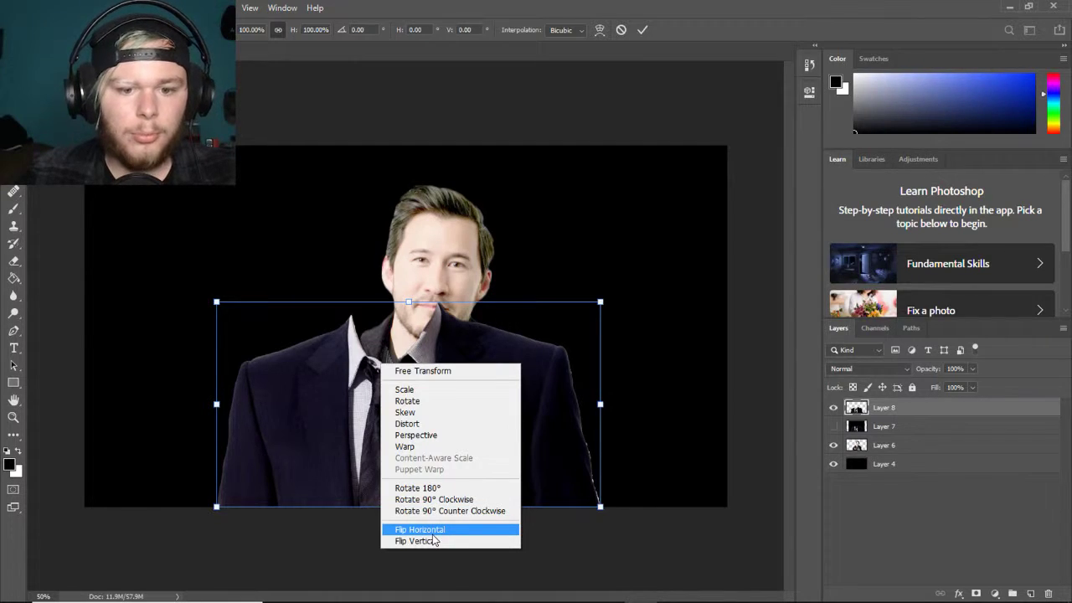
pyautogui.click(433, 534)
pyautogui.moveTo(491, 412); pyautogui.dragTo(496, 428)
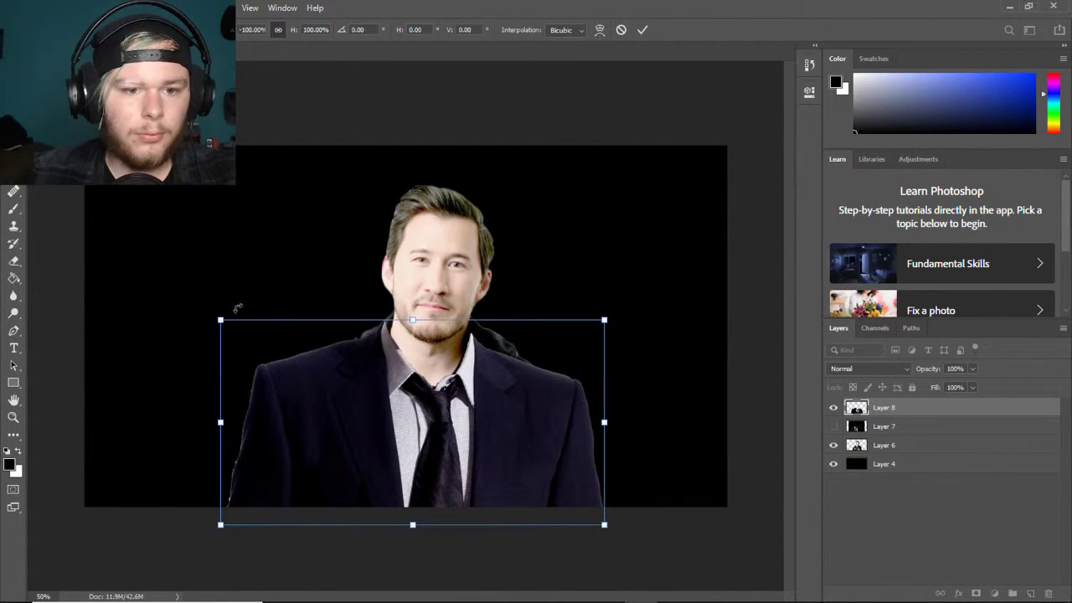
pyautogui.moveTo(221, 321); pyautogui.dragTo(278, 359)
pyautogui.moveTo(478, 437); pyautogui.dragTo(453, 403)
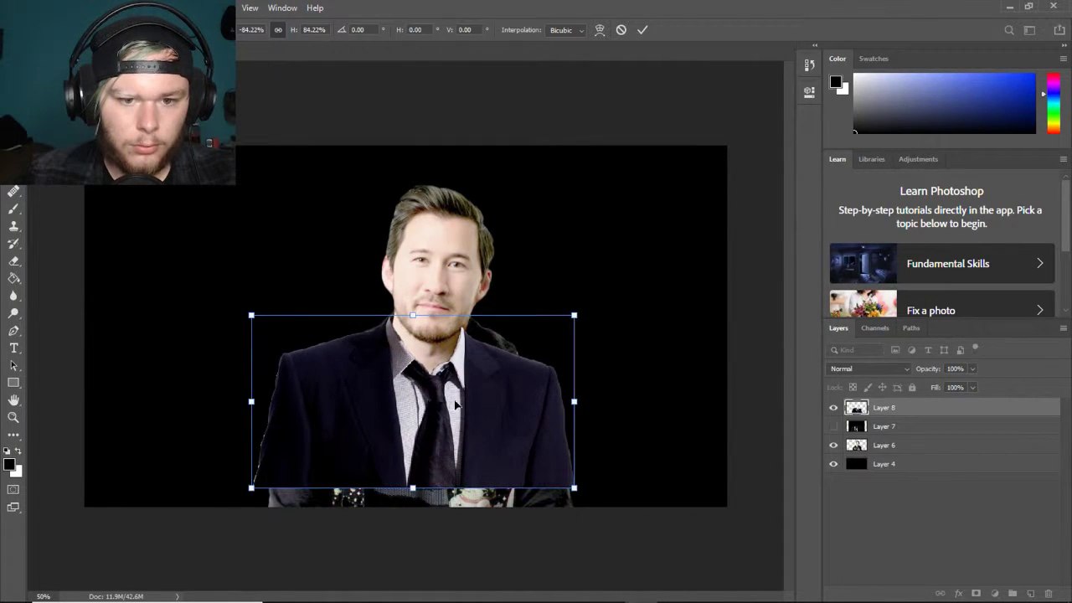
pyautogui.moveTo(413, 490)
pyautogui.mouseDown()
pyautogui.moveTo(414, 511)
pyautogui.moveTo(413, 487)
pyautogui.mouseUp()
pyautogui.moveTo(465, 435)
pyautogui.mouseDown()
pyautogui.moveTo(457, 454)
pyautogui.moveTo(468, 452)
pyautogui.mouseUp()
pyautogui.click(640, 31)
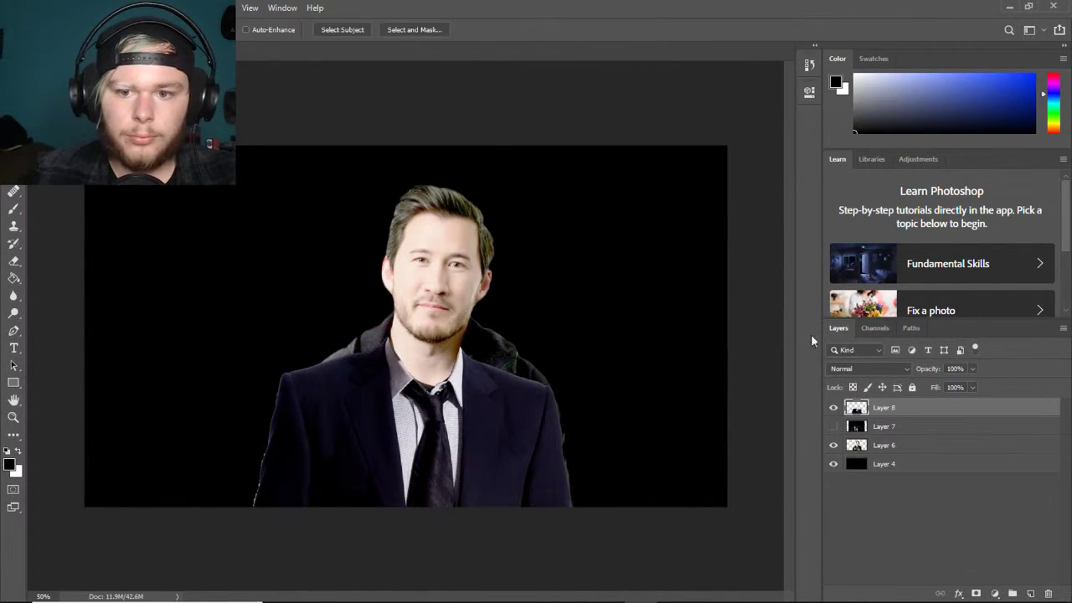
# - Move the man's layer slightly down so his neck sits inside the suit's collar
pyautogui.click(905, 447)
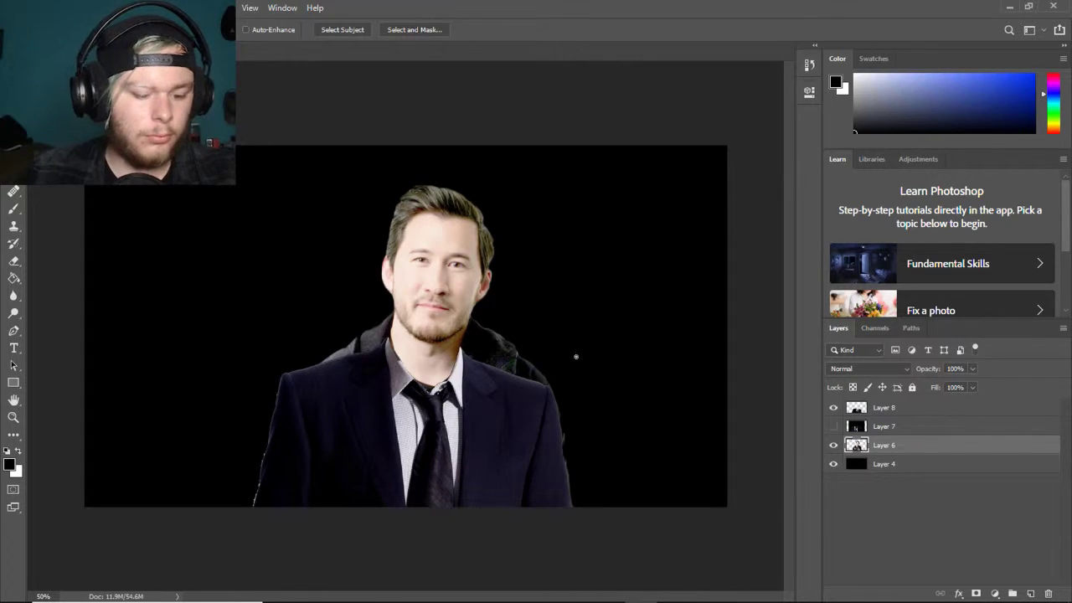
pyautogui.hotkey('ctrl', 't')
pyautogui.moveTo(488, 299)
pyautogui.mouseDown()
pyautogui.moveTo(469, 306)
pyautogui.moveTo(482, 311)
pyautogui.mouseUp()
pyautogui.click(642, 29)
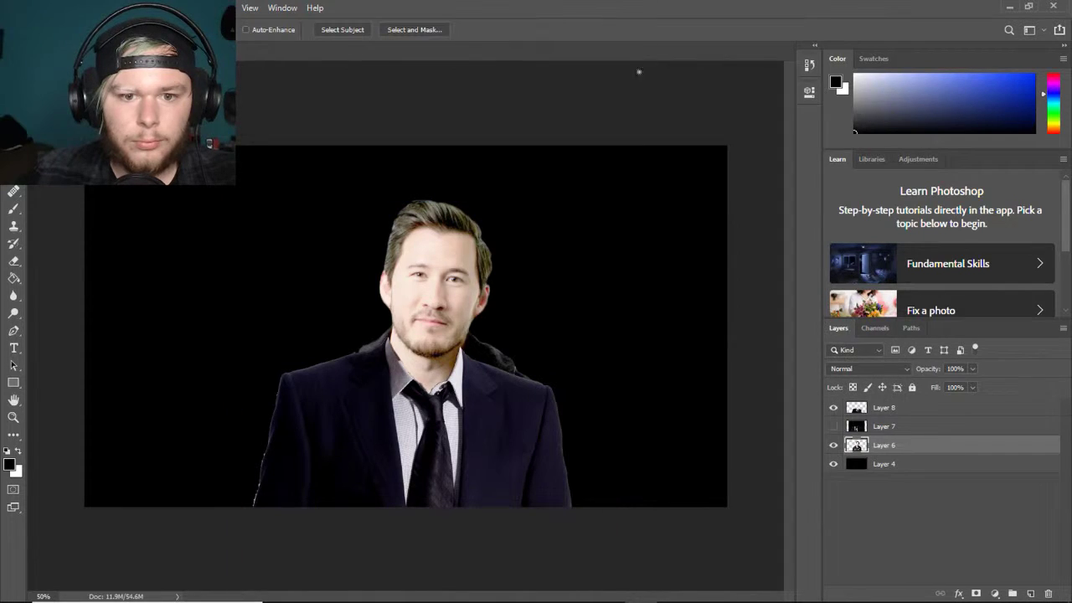
# - Erase the old jacket's hood sticking out above both suit shoulders on the man's layer with a small Eraser brush
pyautogui.hotkey('ctrl', '+')
pyautogui.hotkey('ctrl', '+')
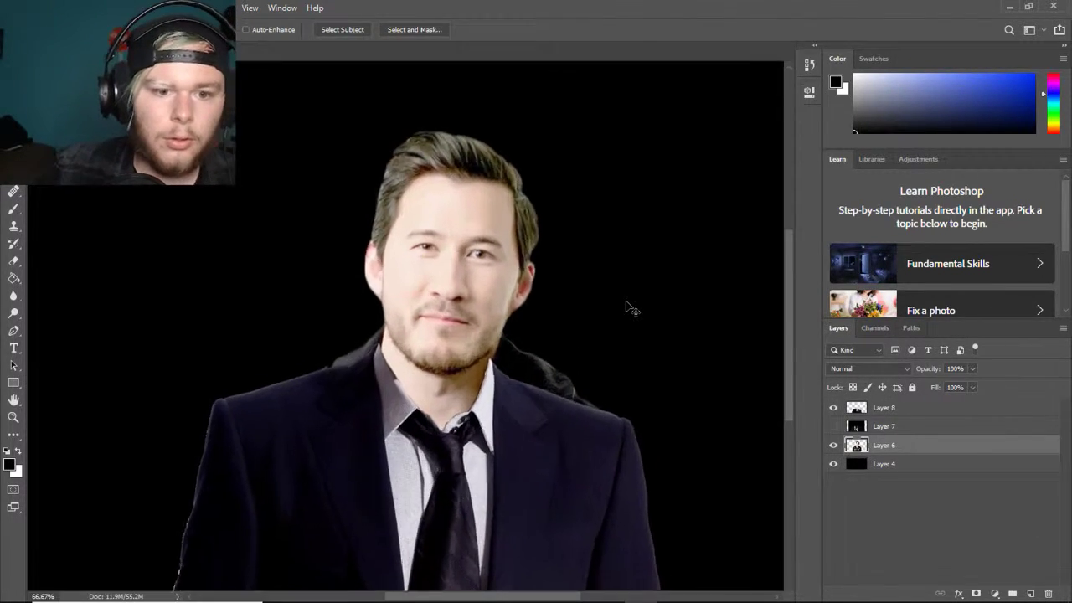
pyautogui.hotkey('ctrl', '-')
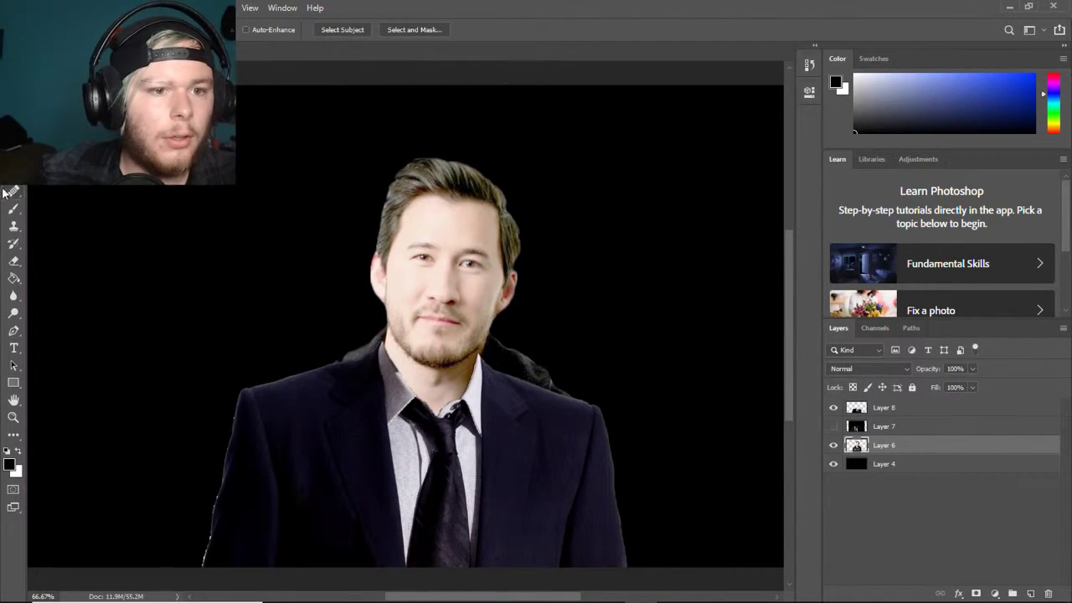
pyautogui.click(13, 260)
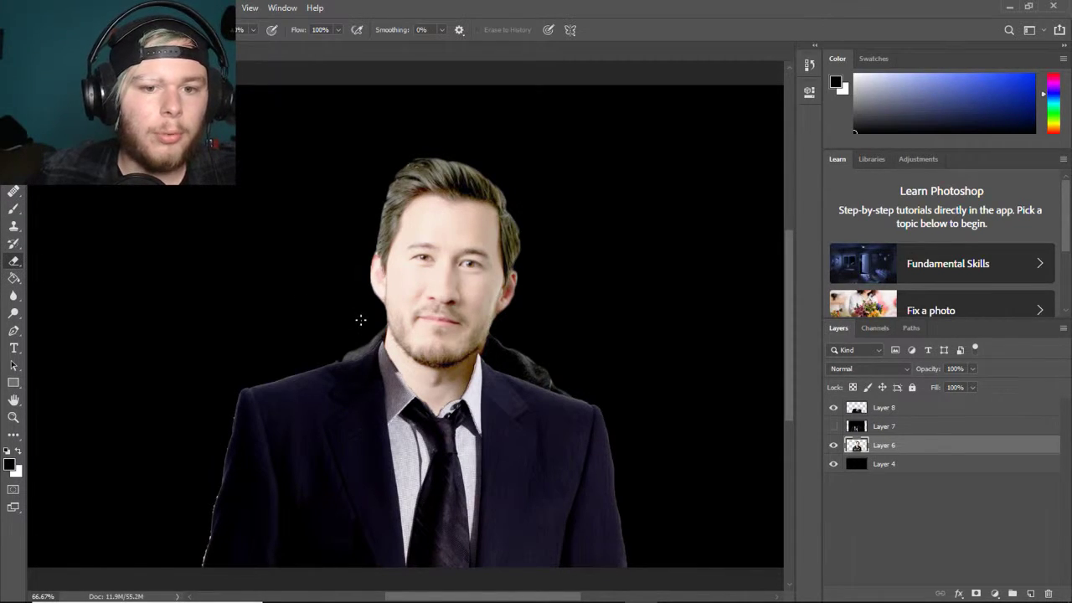
pyautogui.click(37, 30)
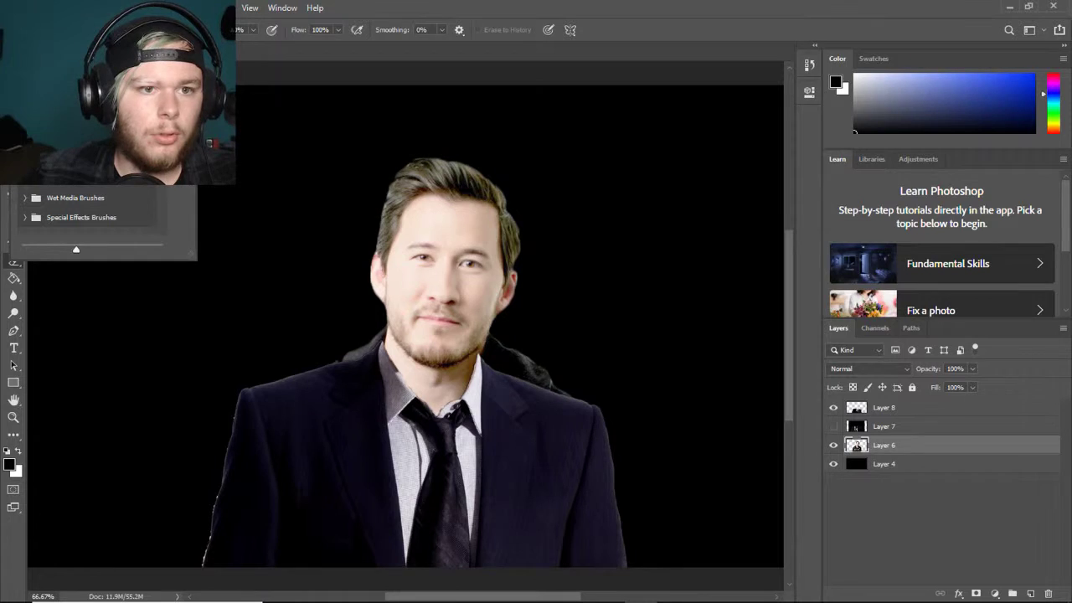
pyautogui.click(382, 324)
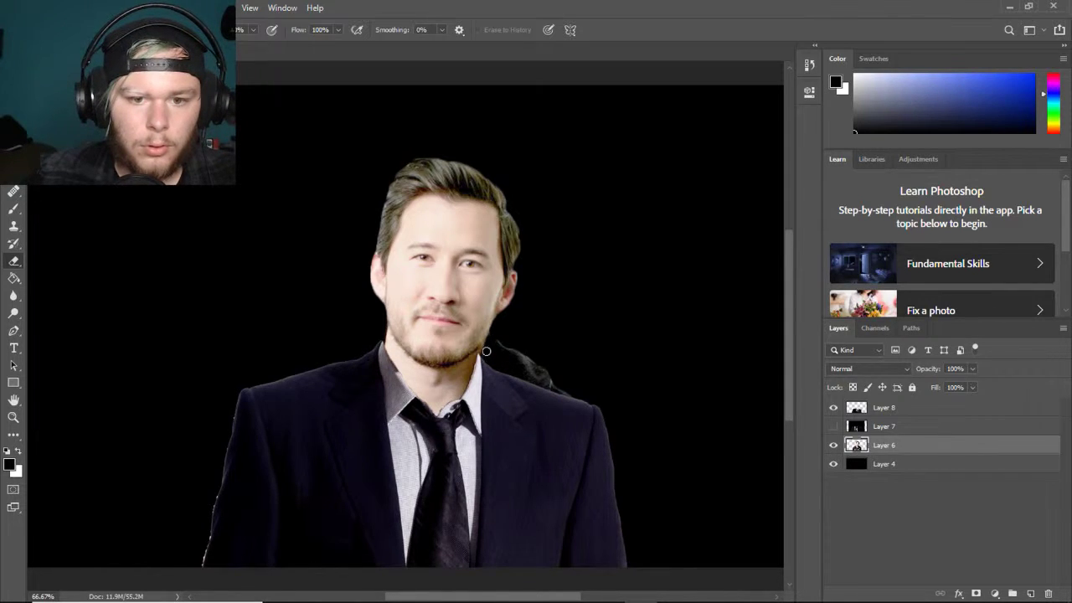
pyautogui.moveTo(511, 367)
pyautogui.mouseDown()
pyautogui.moveTo(541, 374)
pyautogui.moveTo(520, 367)
pyautogui.moveTo(603, 395)
pyautogui.mouseUp()
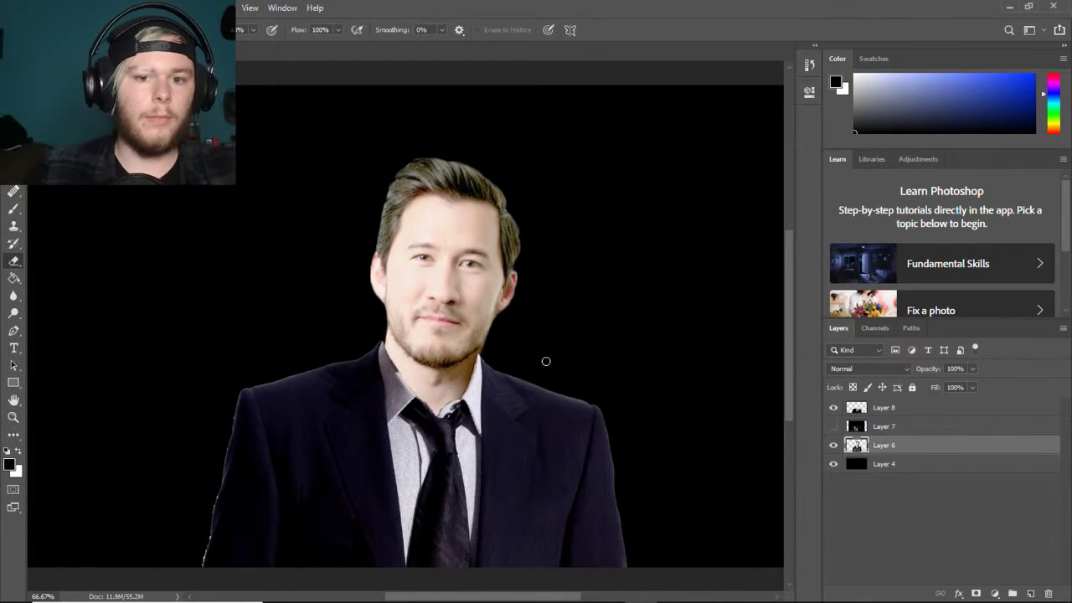
# - Erase the rough collar edges around the neck on the suit cutout layer with a small Eraser brush
pyautogui.hotkey('ctrl', '+')
pyautogui.hotkey('ctrl', '+')
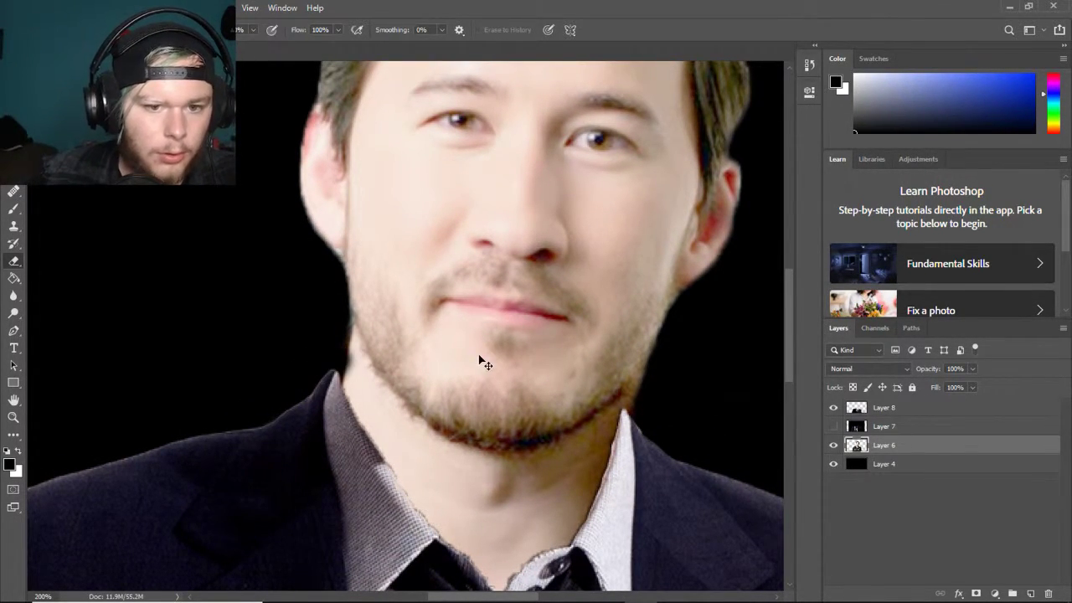
pyautogui.click(886, 409)
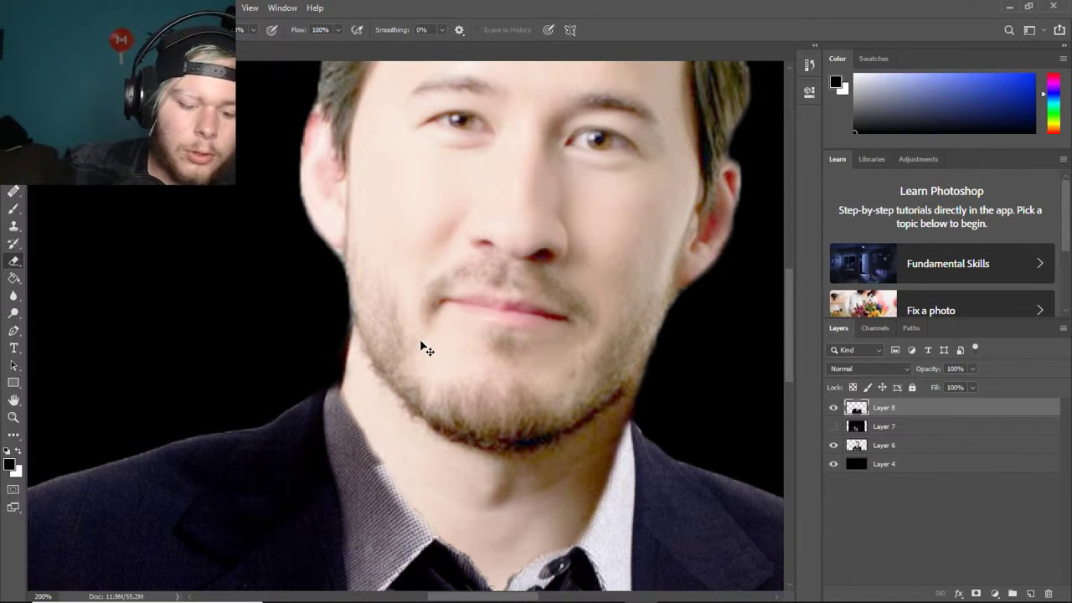
pyautogui.scroll(-3, 423, 347)
pyautogui.scroll(1, 423, 348)
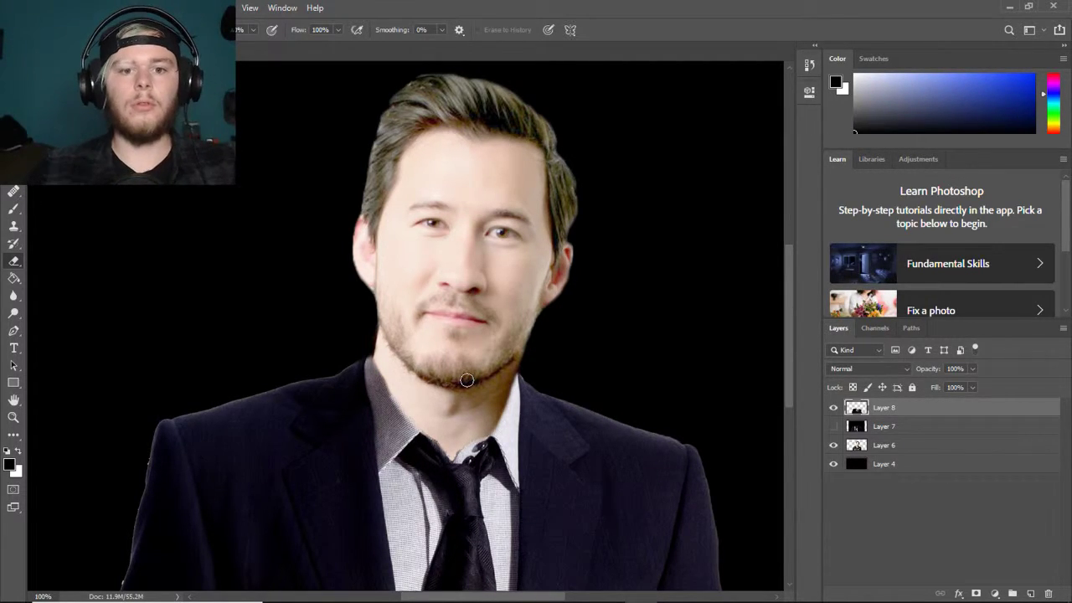
pyautogui.scroll(-1, 469, 384)
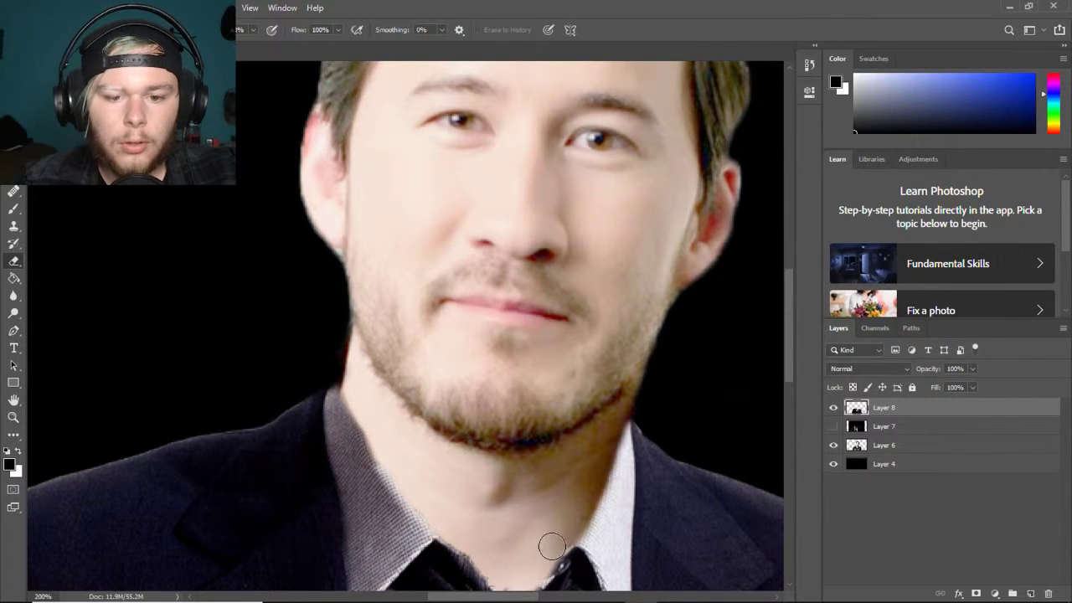
pyautogui.scroll(-2, 533, 518)
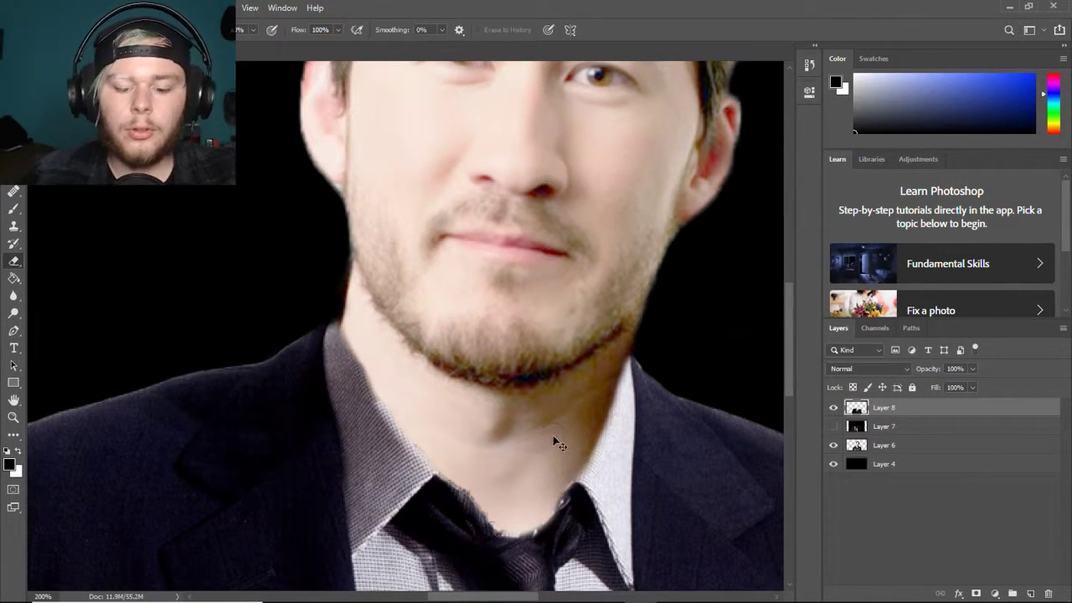
pyautogui.hotkey('ctrl', '-')
pyautogui.hotkey('ctrl', '-')
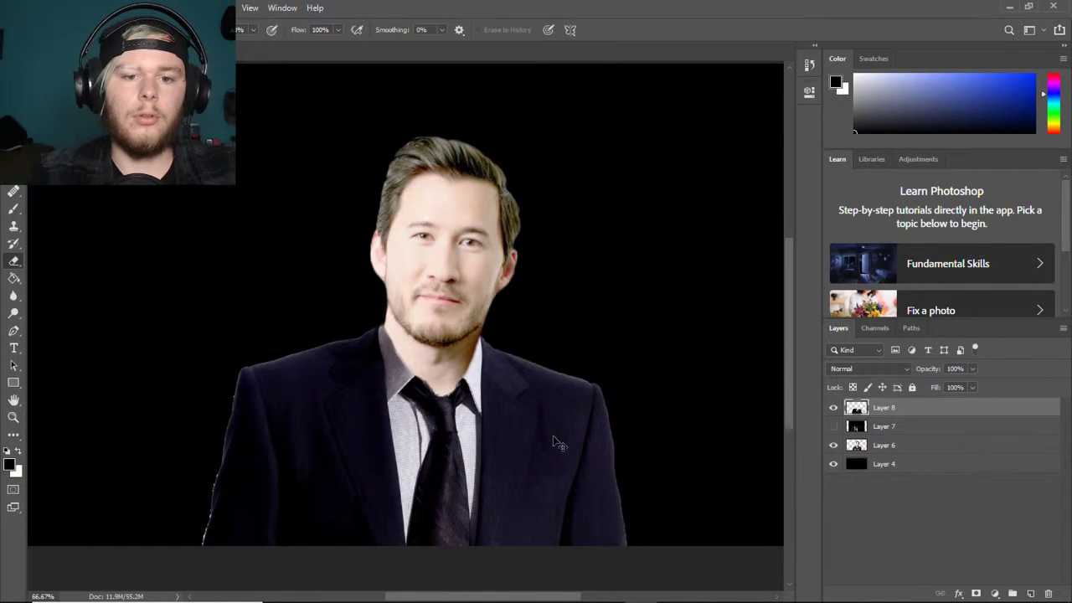
pyautogui.hotkey('ctrl', '+')
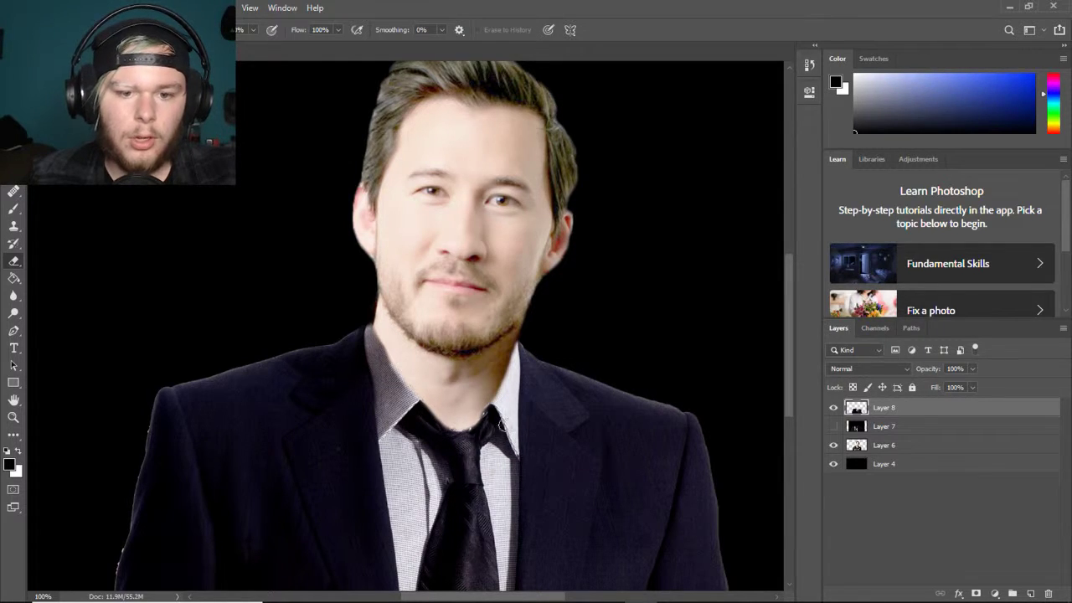
pyautogui.hotkey('ctrl', '-')
pyautogui.hotkey('ctrl', '-')
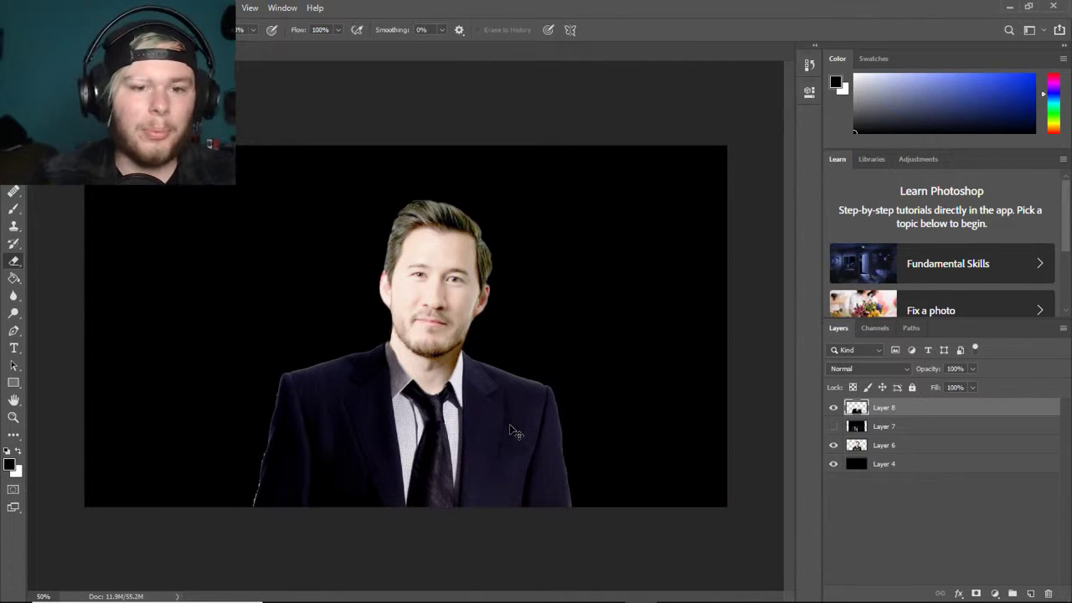
# - Soften the outer edges of the suit cutout along both shoulders and sleeves with a larger, soft Eraser brush
pyautogui.hotkey('ctrl', '+')
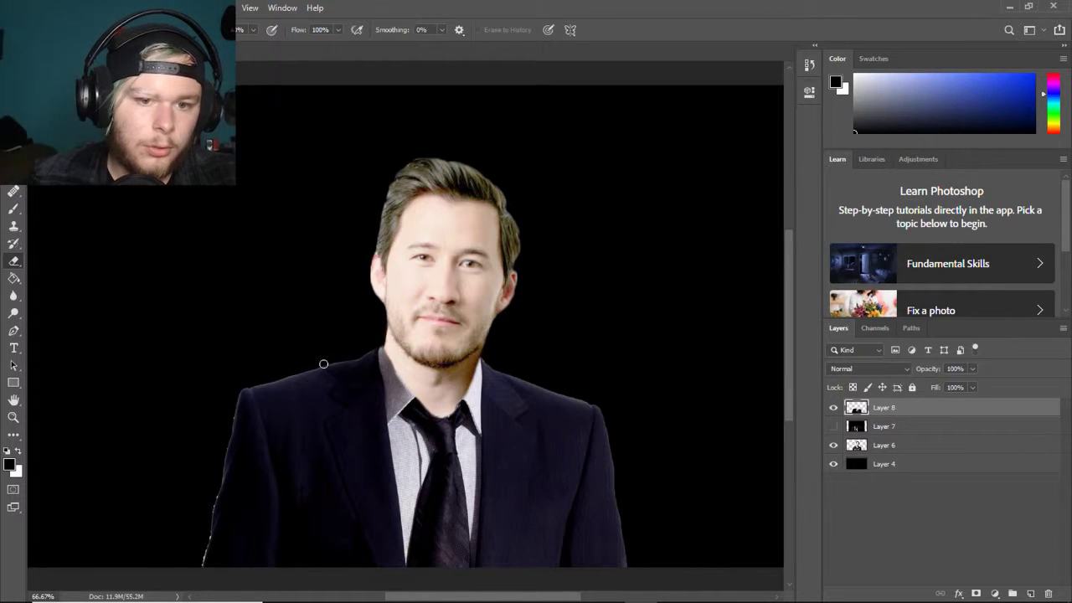
pyautogui.click(50, 29)
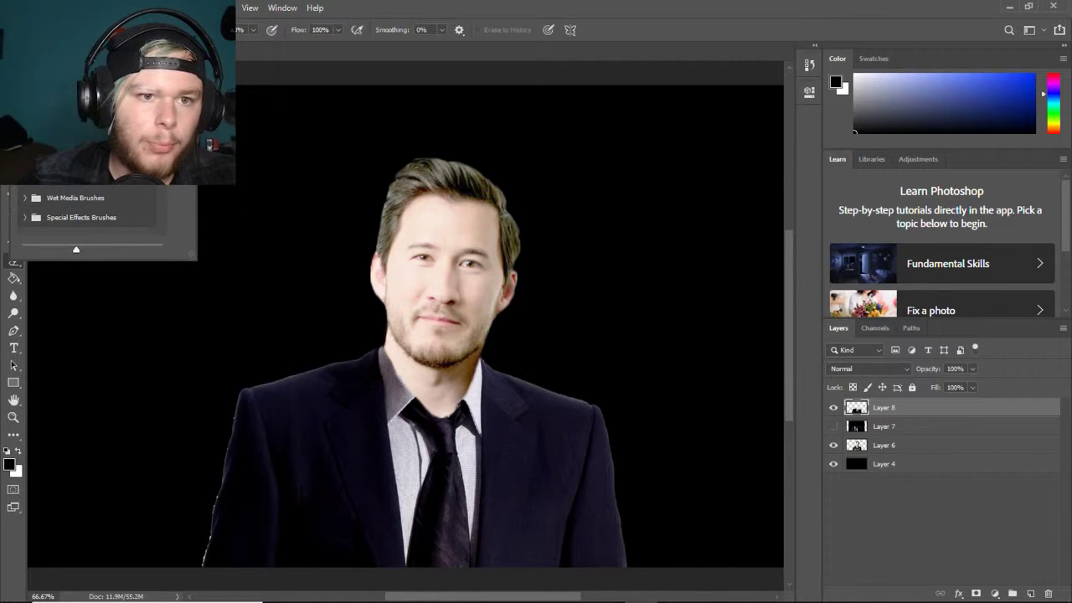
pyautogui.click(346, 350)
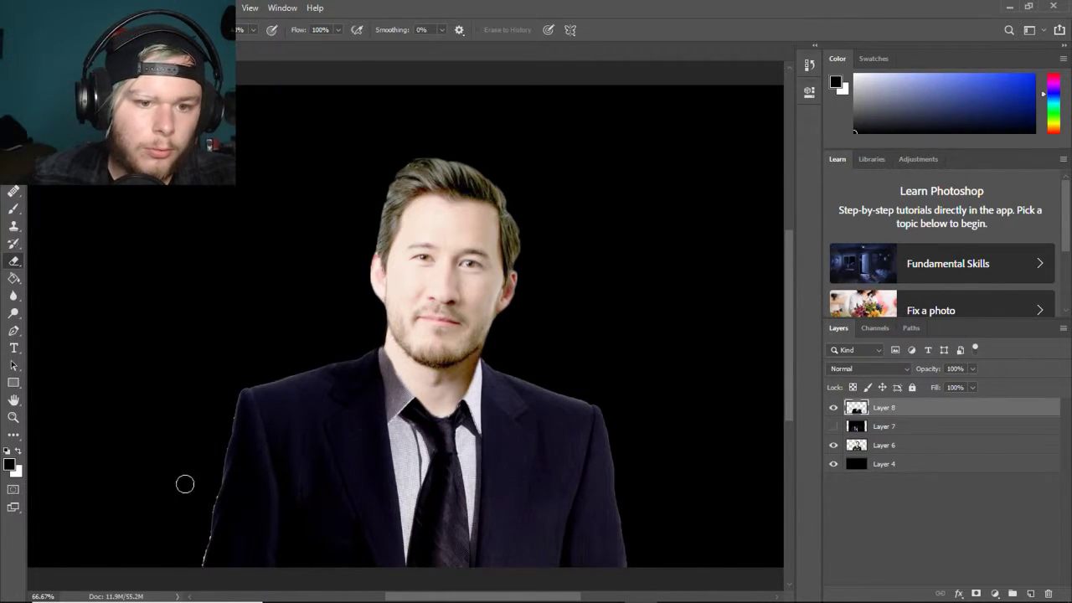
pyautogui.moveTo(197, 553)
pyautogui.mouseDown()
pyautogui.moveTo(214, 477)
pyautogui.moveTo(197, 564)
pyautogui.moveTo(235, 386)
pyautogui.moveTo(341, 356)
pyautogui.mouseUp()
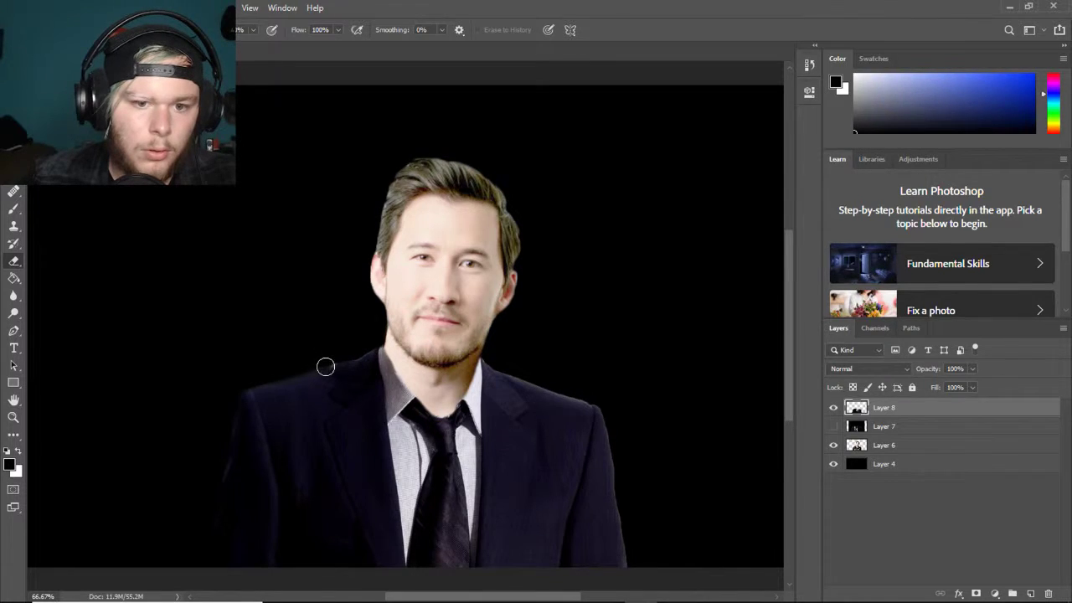
pyautogui.click(899, 451)
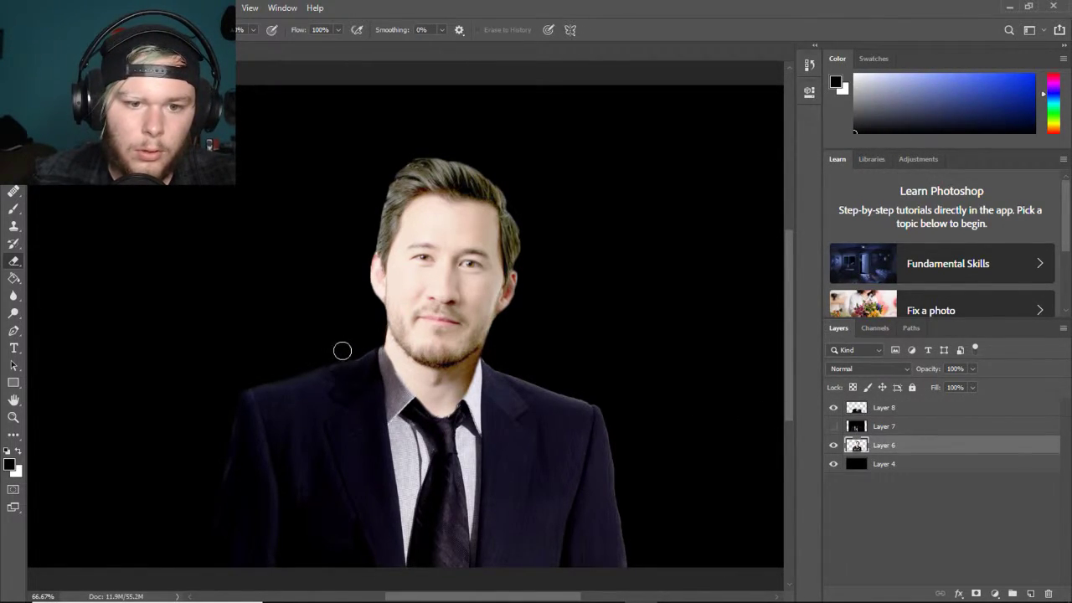
pyautogui.click(907, 410)
pyautogui.moveTo(504, 367)
pyautogui.mouseDown()
pyautogui.moveTo(605, 406)
pyautogui.moveTo(629, 558)
pyautogui.moveTo(634, 579)
pyautogui.moveTo(645, 578)
pyautogui.mouseUp()
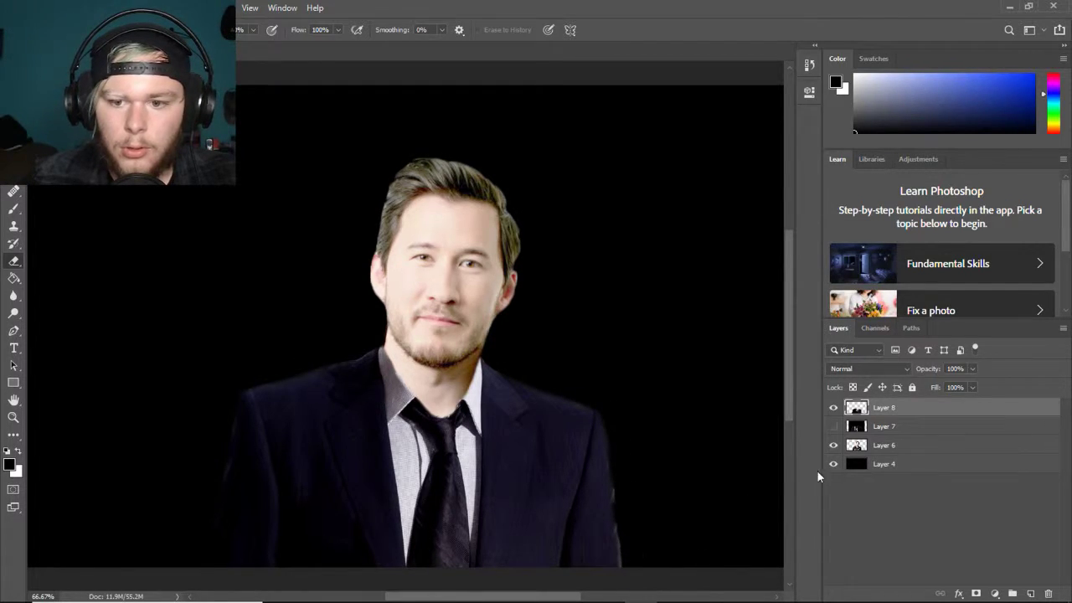
# - Erase the old jacket's remains beside the suit sleeve below the man's shoulder on Layer 6
pyautogui.click(886, 426)
pyautogui.click(888, 446)
pyautogui.moveTo(615, 445); pyautogui.dragTo(624, 587)
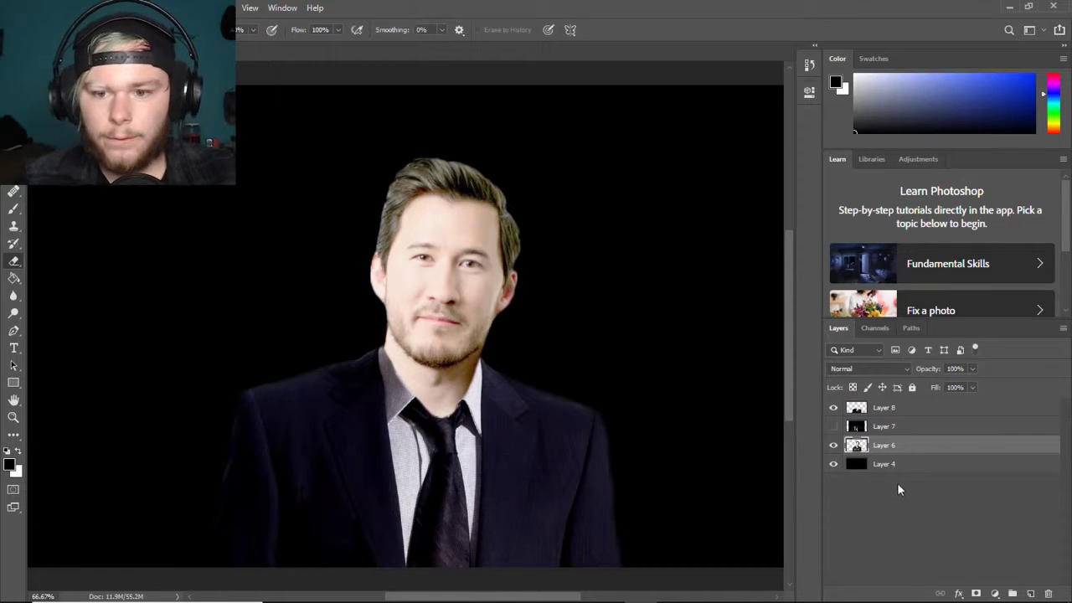
# - Add a Brightness/Contrast adjustment clipped to the man's layer and set its brightness to -69
pyautogui.click(997, 594)
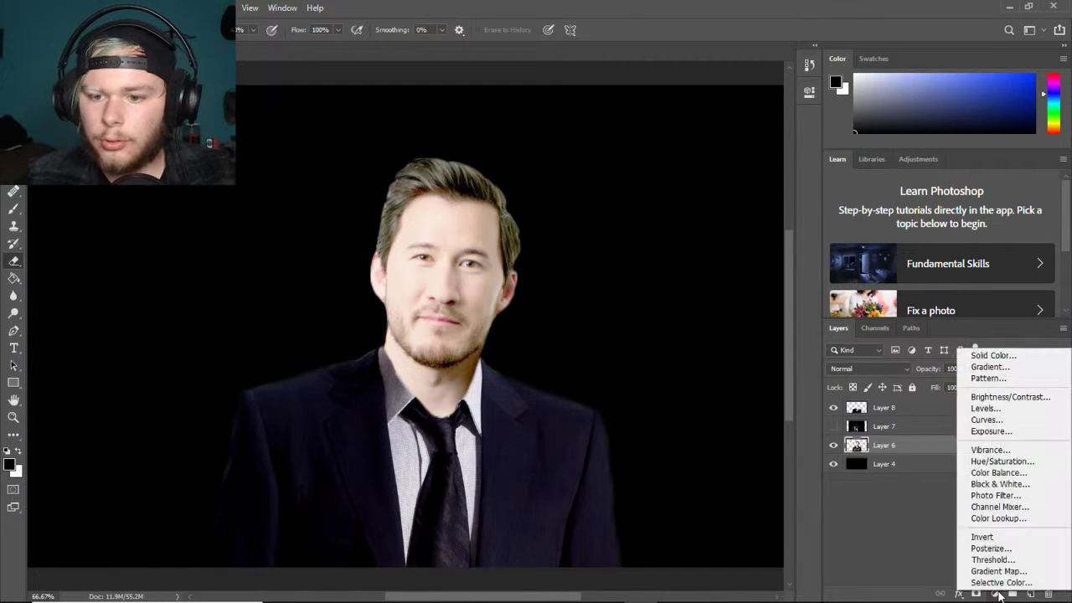
pyautogui.click(1003, 396)
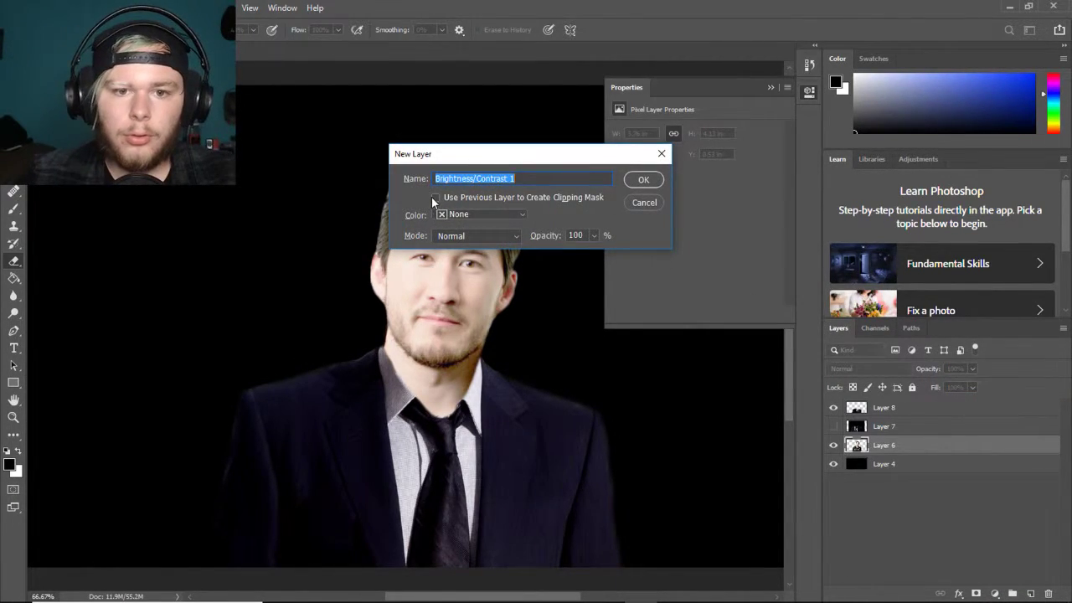
pyautogui.click(435, 197)
pyautogui.click(642, 181)
pyautogui.moveTo(694, 171); pyautogui.dragTo(651, 174)
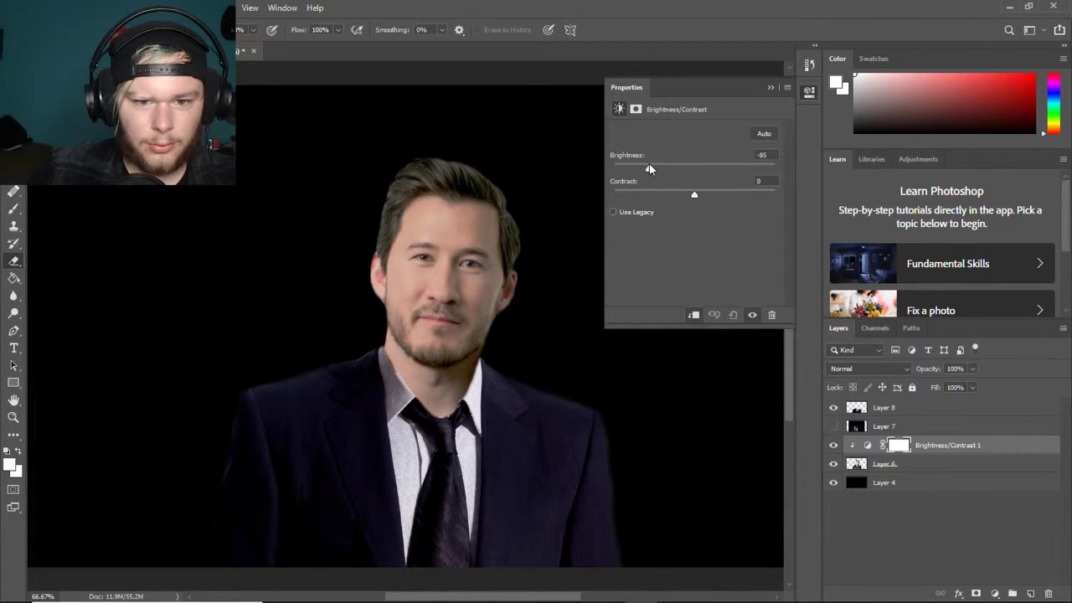
pyautogui.moveTo(649, 164); pyautogui.dragTo(649, 164)
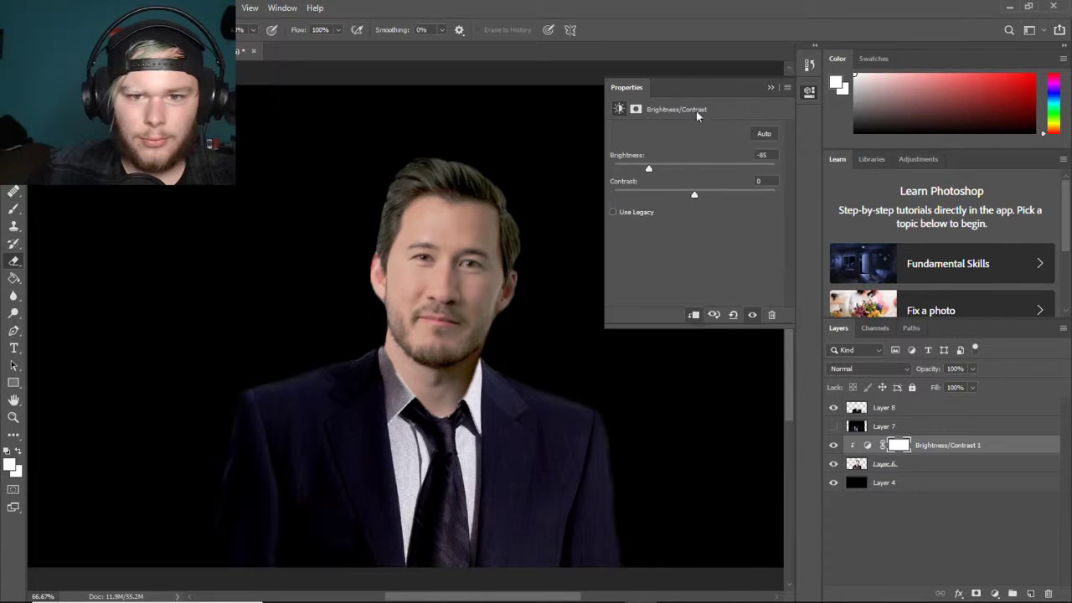
pyautogui.moveTo(650, 171); pyautogui.dragTo(659, 173)
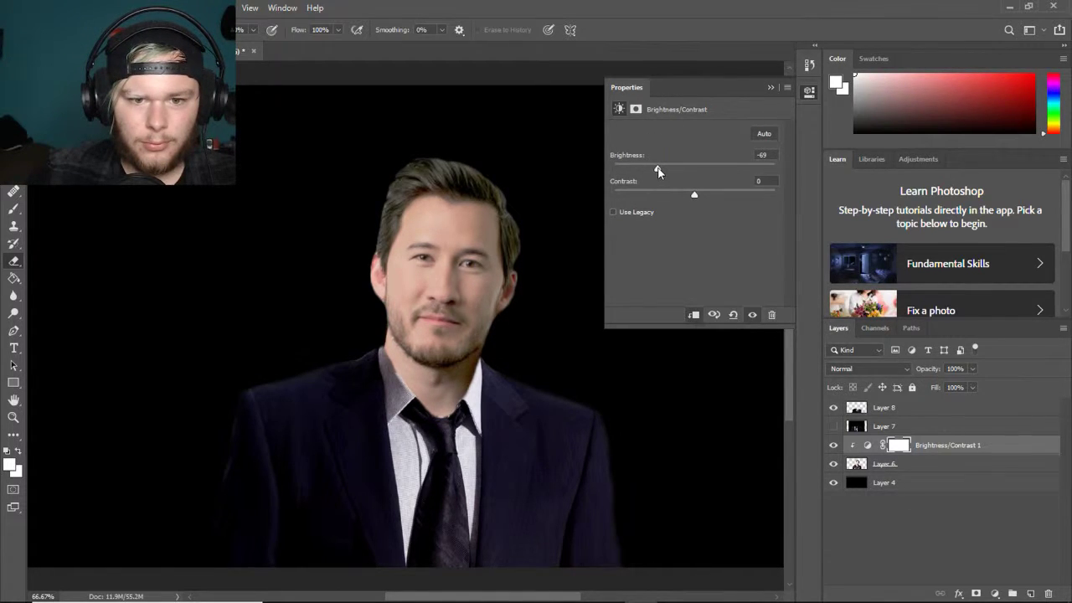
pyautogui.click(771, 88)
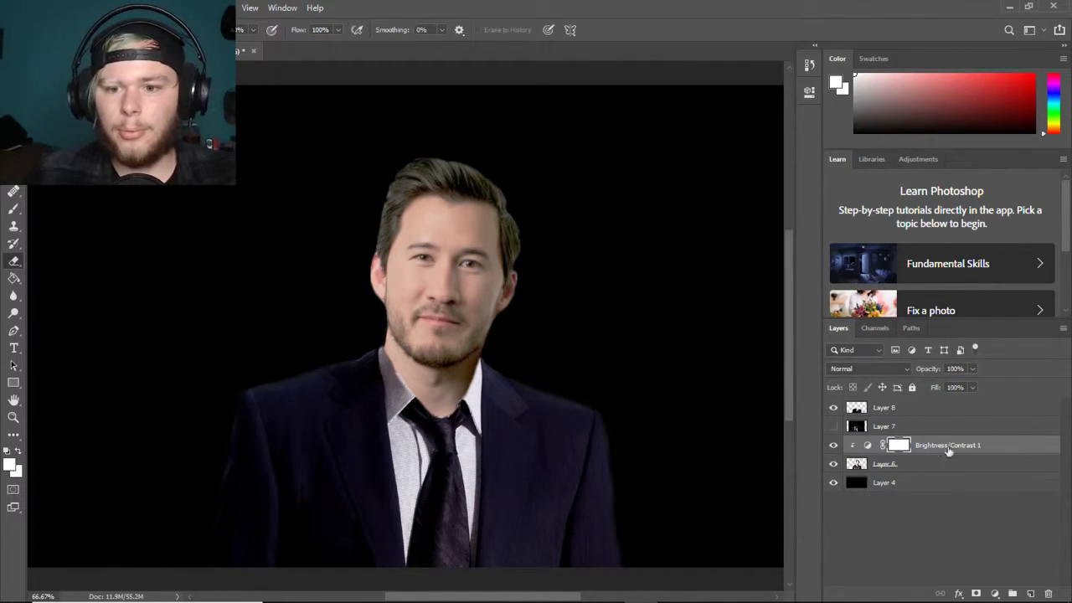
# - Add a Black & White adjustment with the Default preset, clipped to the suit cutout layer
pyautogui.click(914, 411)
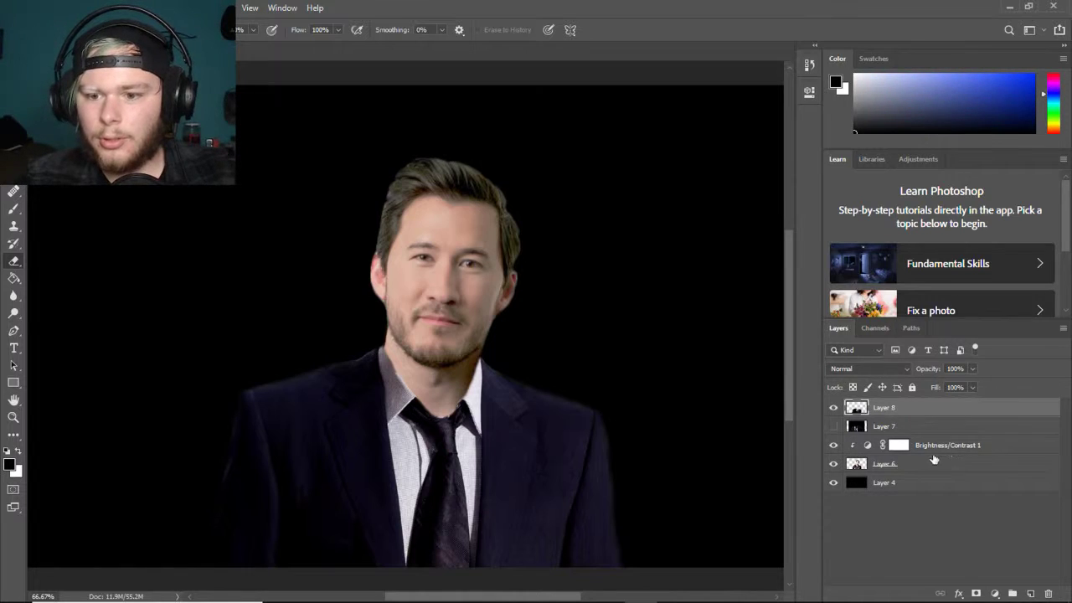
pyautogui.click(995, 594)
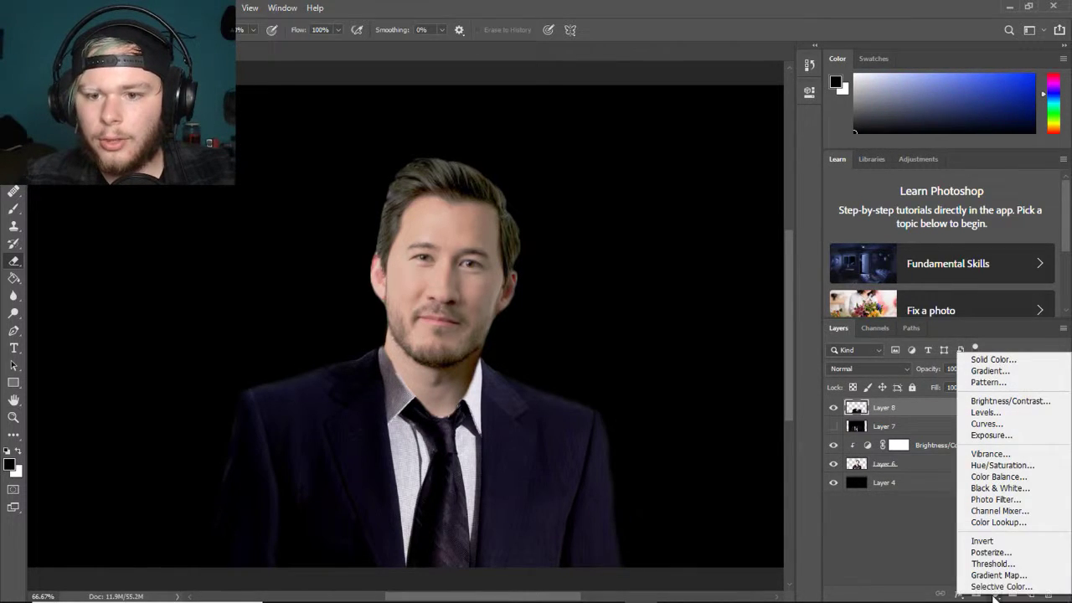
pyautogui.keyDown('alt'); pyautogui.click(1001, 488); pyautogui.keyUp('alt')
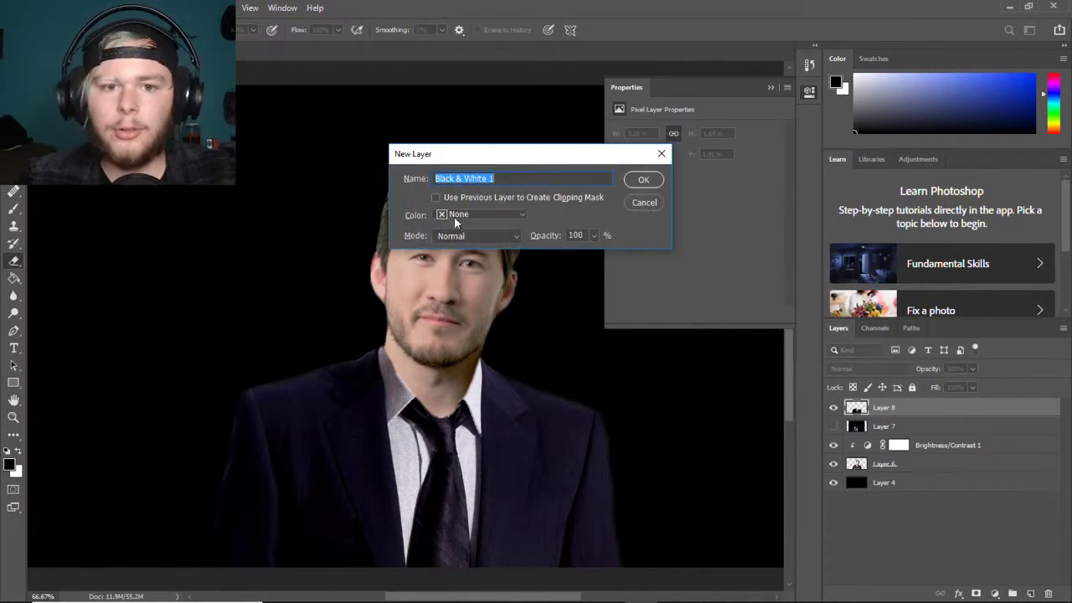
pyautogui.click(435, 198)
pyautogui.click(644, 180)
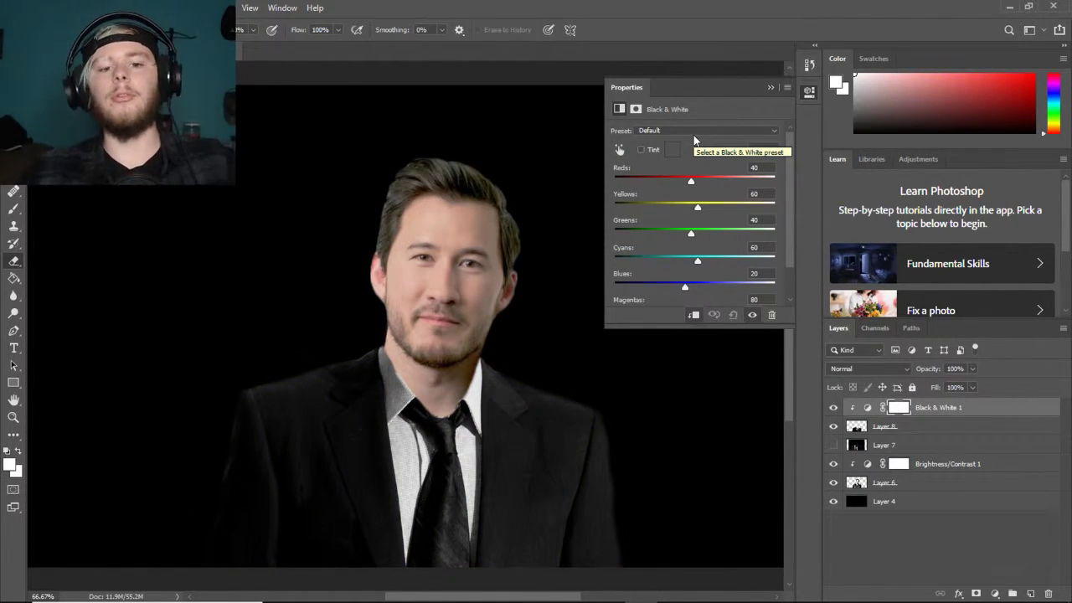
pyautogui.click(770, 87)
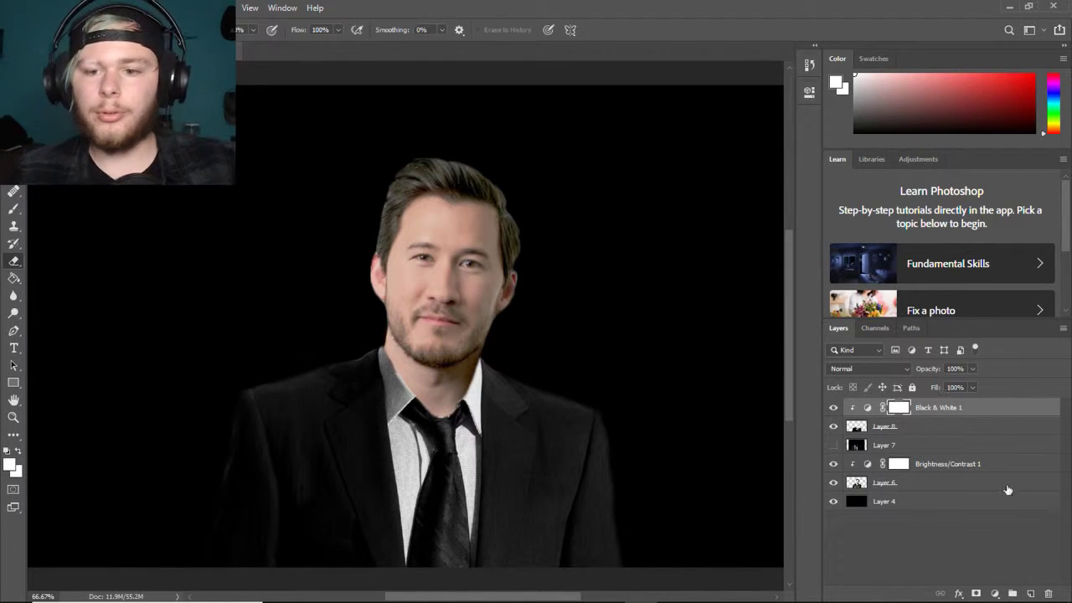
pyautogui.click(965, 433)
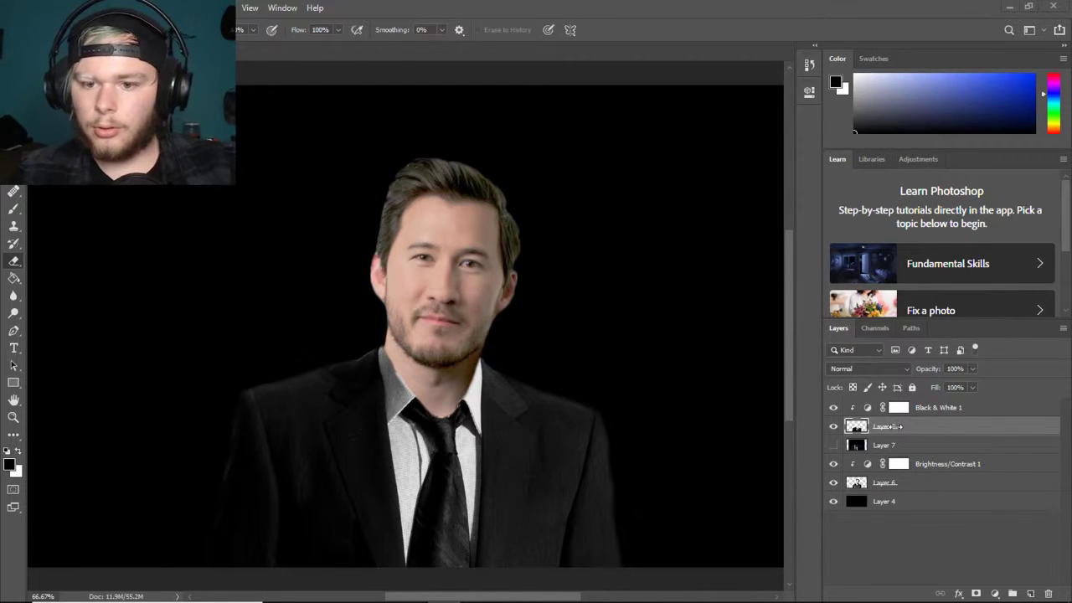
pyautogui.click(919, 483)
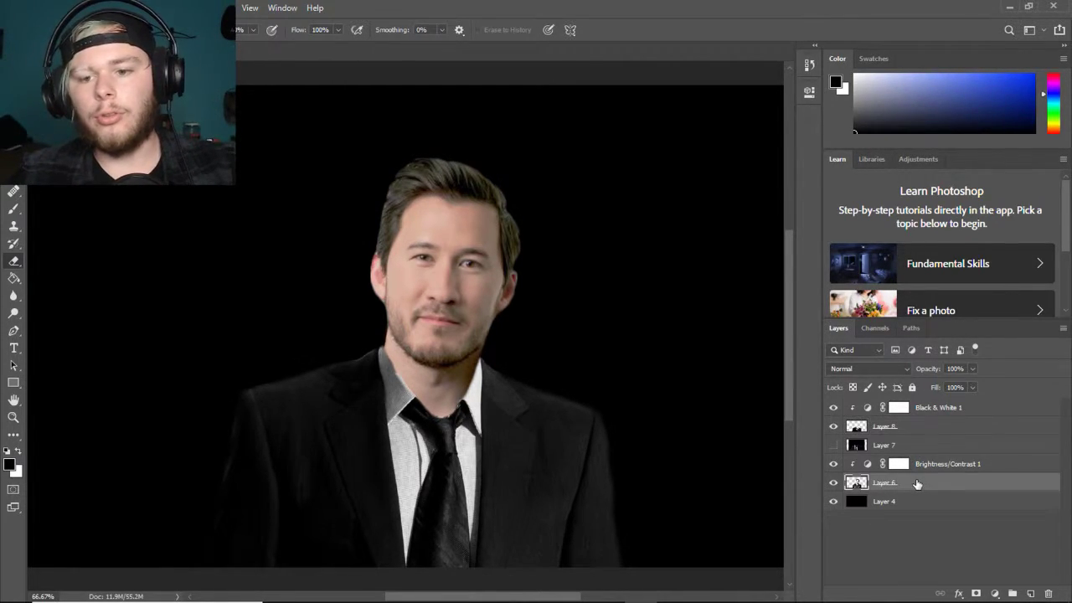
pyautogui.rightClick(914, 429)
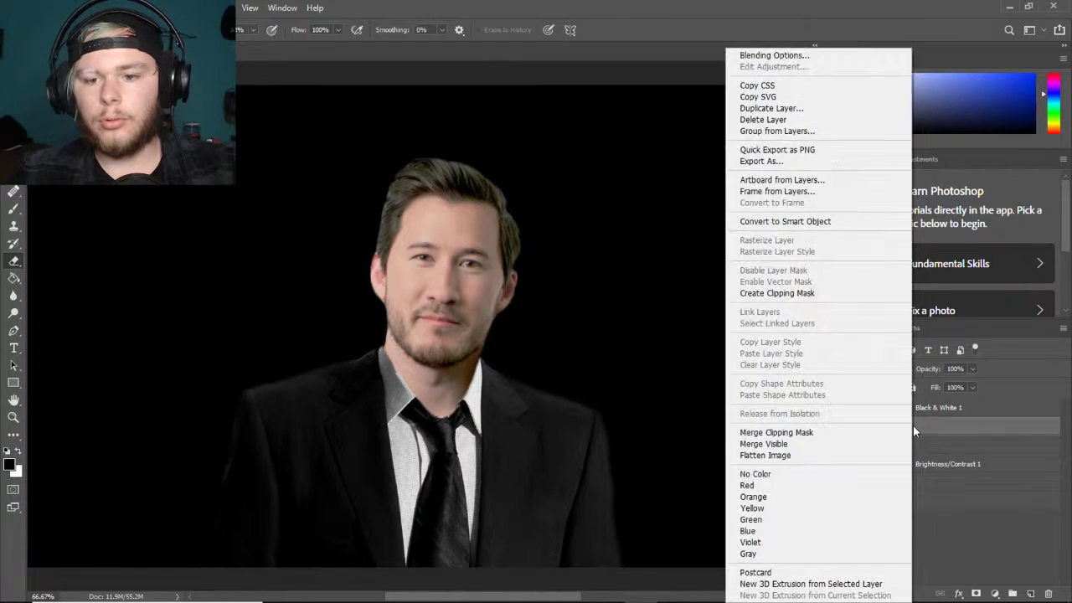
pyautogui.click(961, 510)
pyautogui.click(910, 491)
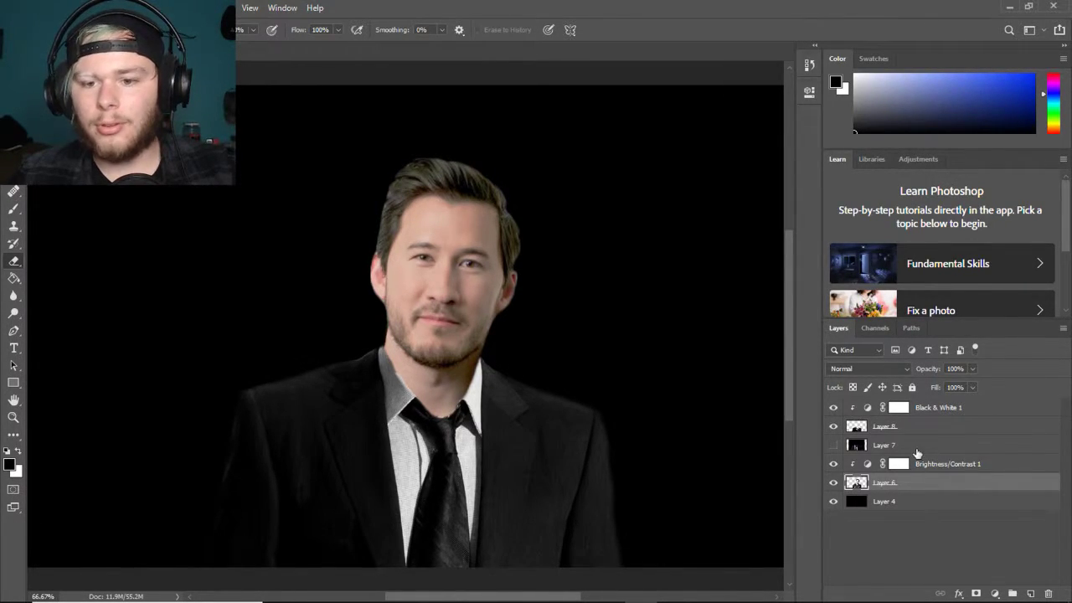
pyautogui.rightClick(919, 429)
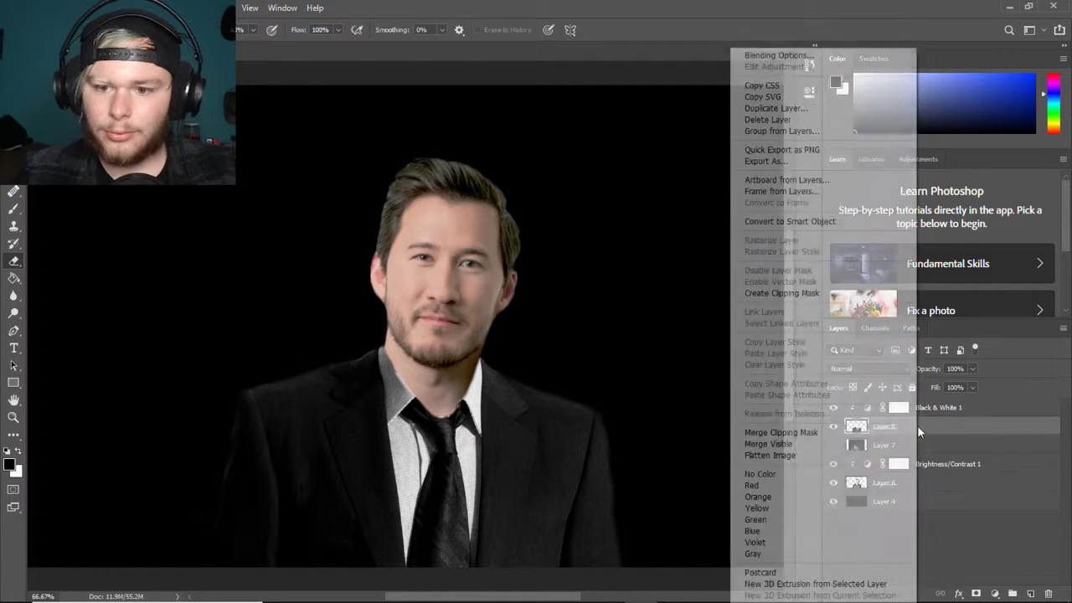
pyautogui.click(978, 511)
pyautogui.click(983, 533)
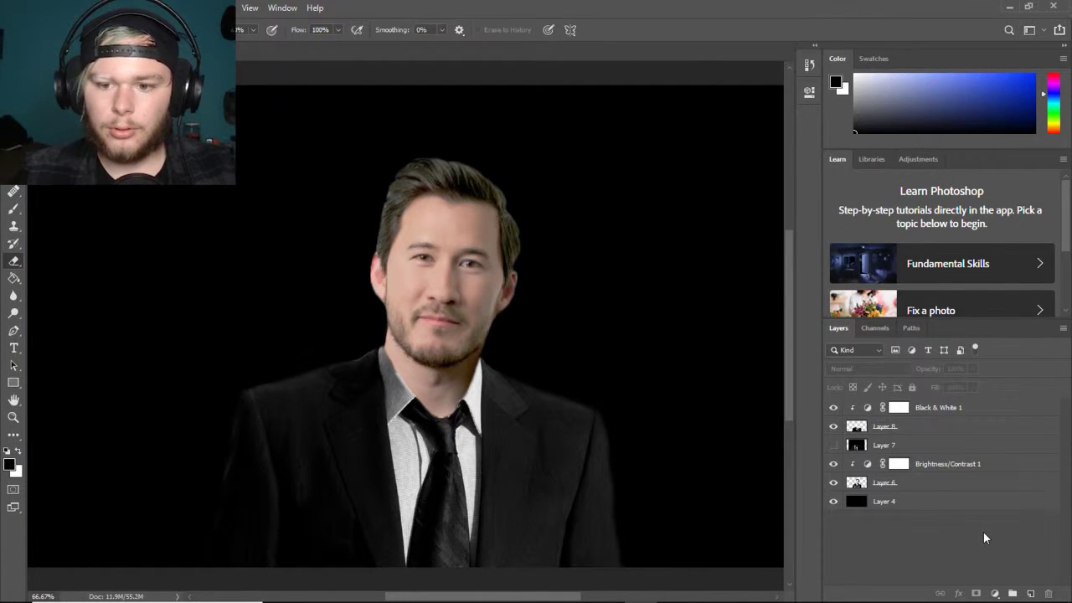
pyautogui.click(927, 433)
pyautogui.click(927, 491)
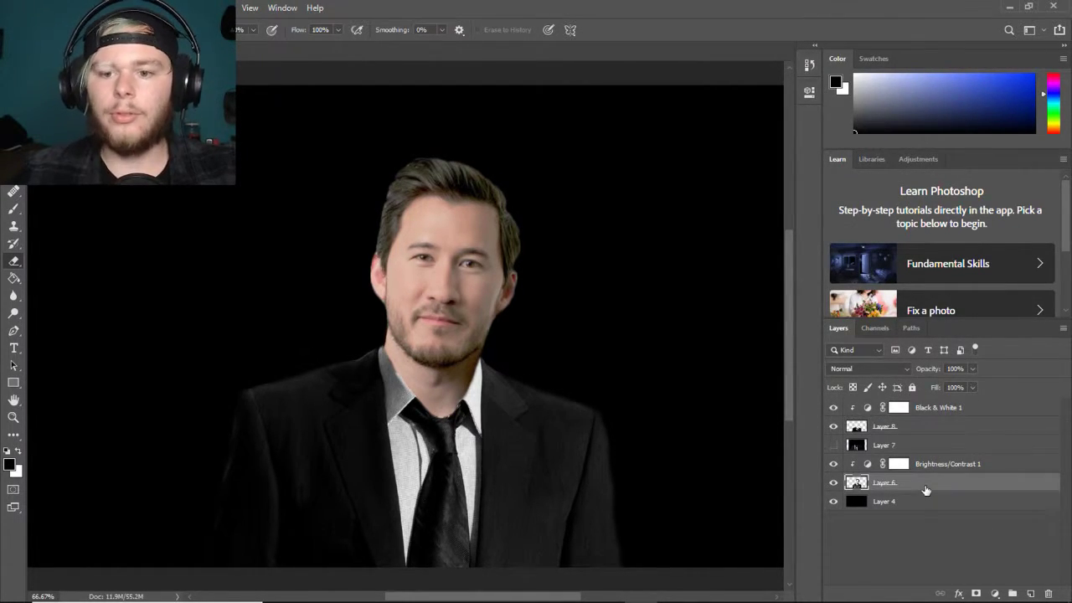
pyautogui.keyDown('ctrl'); pyautogui.click(938, 479); pyautogui.keyUp('ctrl')
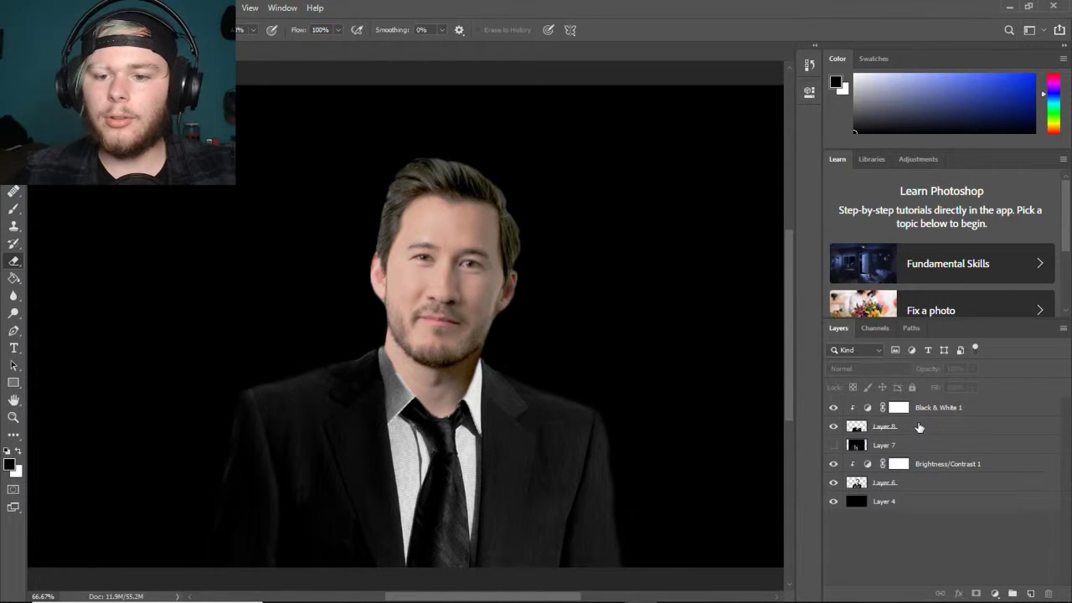
pyautogui.click(919, 428)
pyautogui.keyDown('ctrl'); pyautogui.click(912, 486); pyautogui.keyUp('ctrl')
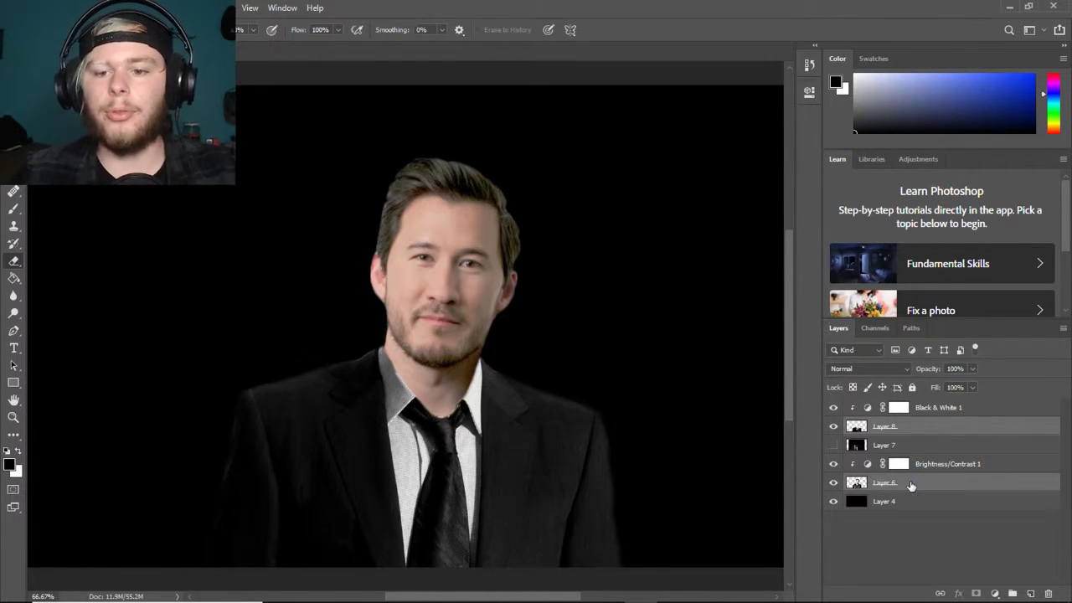
pyautogui.rightClick(910, 484)
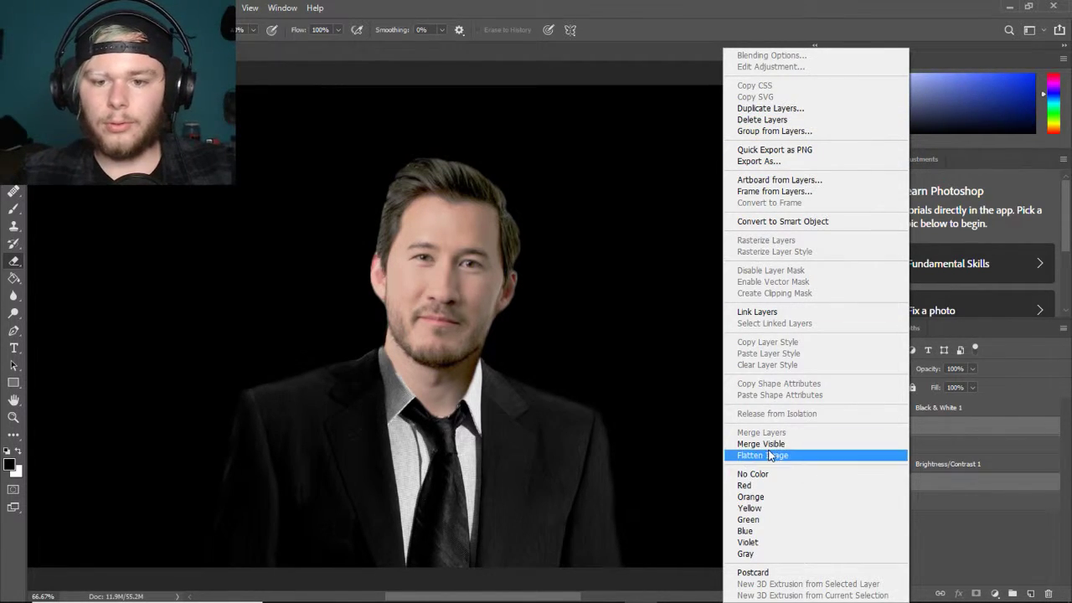
pyautogui.click(978, 534)
pyautogui.rightClick(978, 533)
pyautogui.rightClick(895, 558)
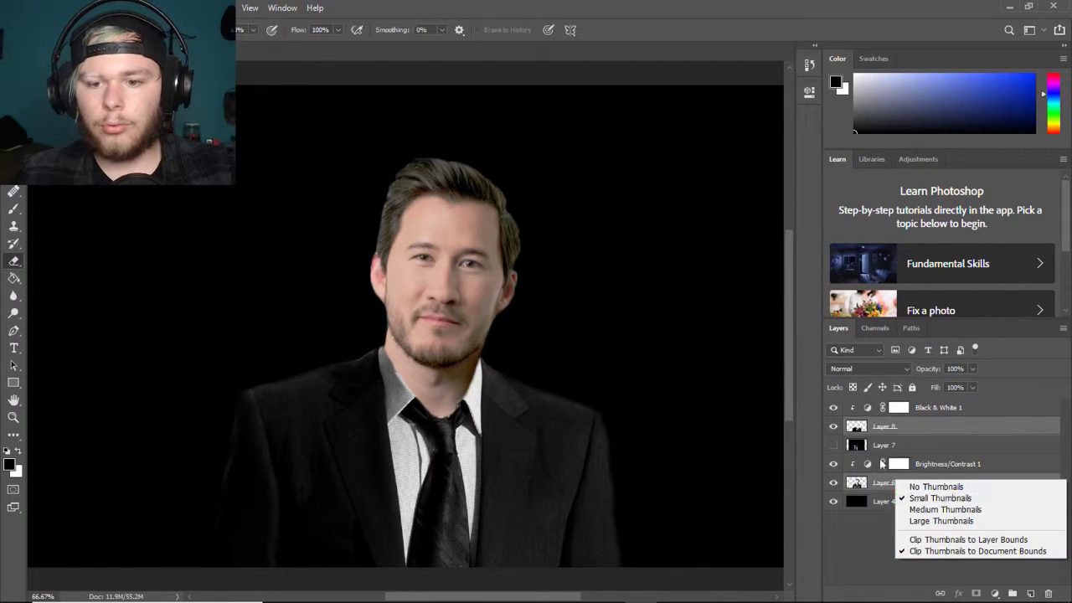
pyautogui.rightClick(928, 425)
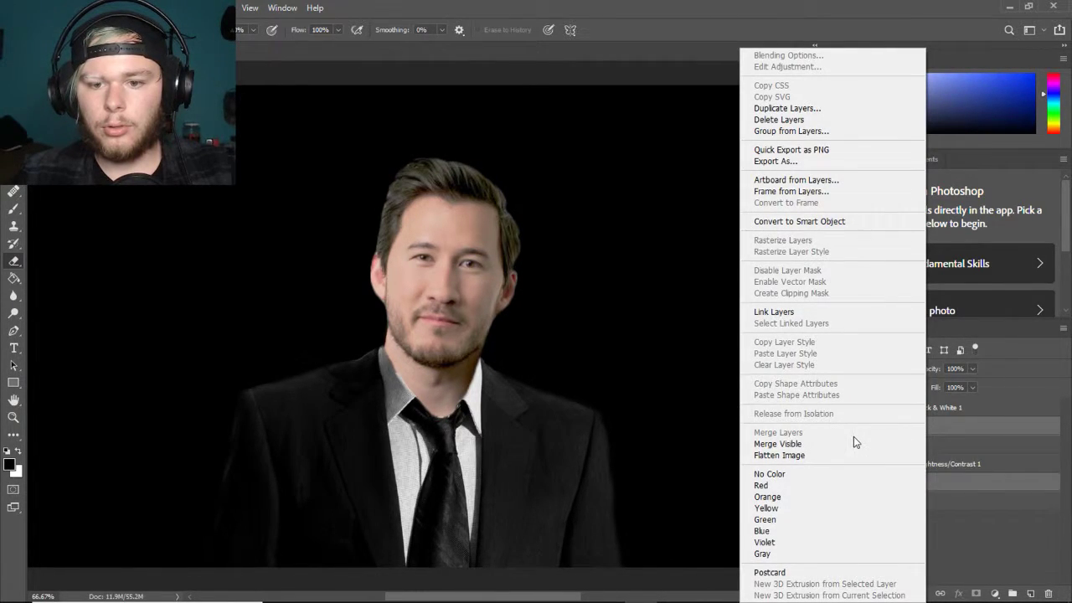
pyautogui.rightClick(941, 429)
pyautogui.rightClick(958, 426)
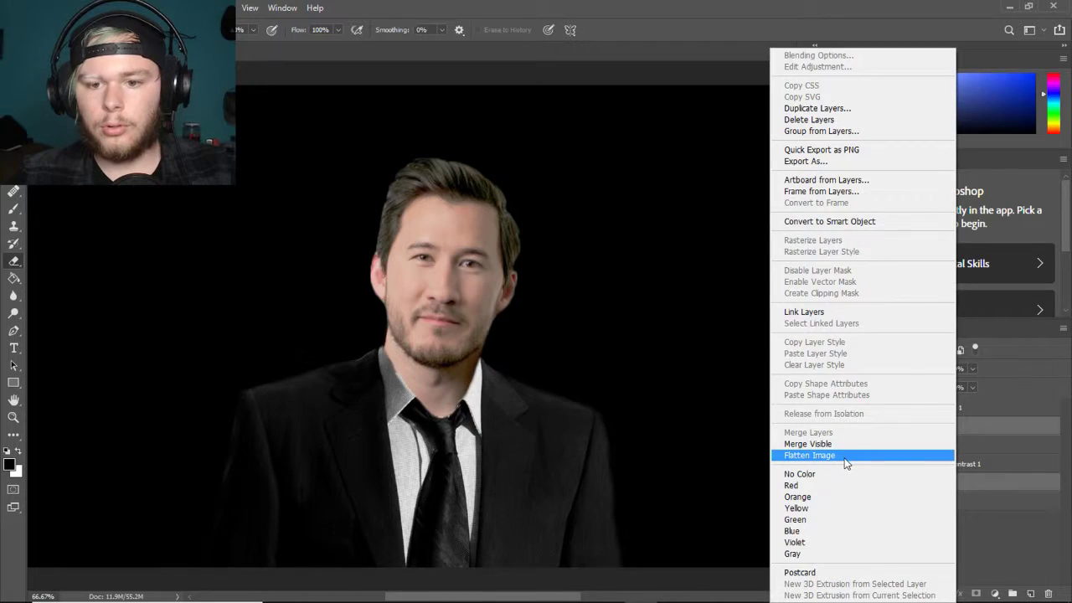
pyautogui.click(969, 516)
# - Hide the black background on Layer 4 and merge all the visible man and suit layers into one
pyautogui.click(834, 502)
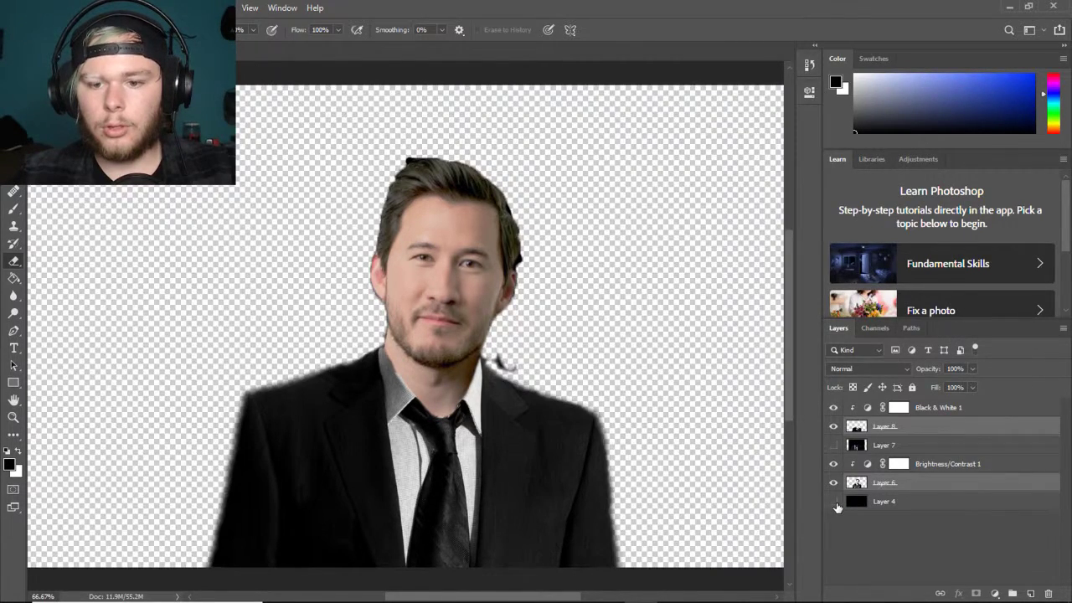
pyautogui.rightClick(915, 432)
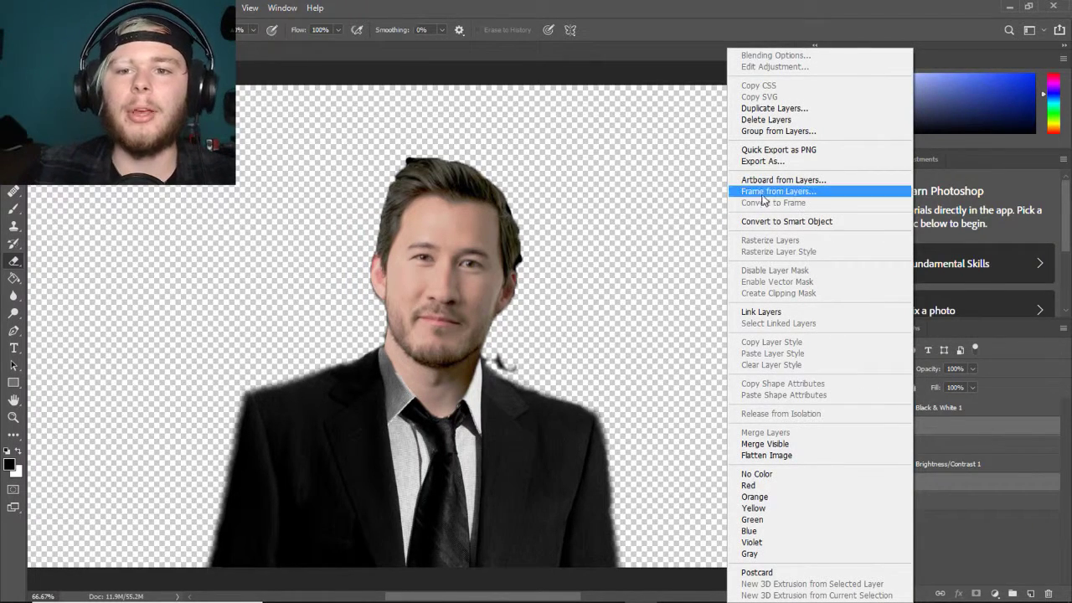
pyautogui.click(776, 444)
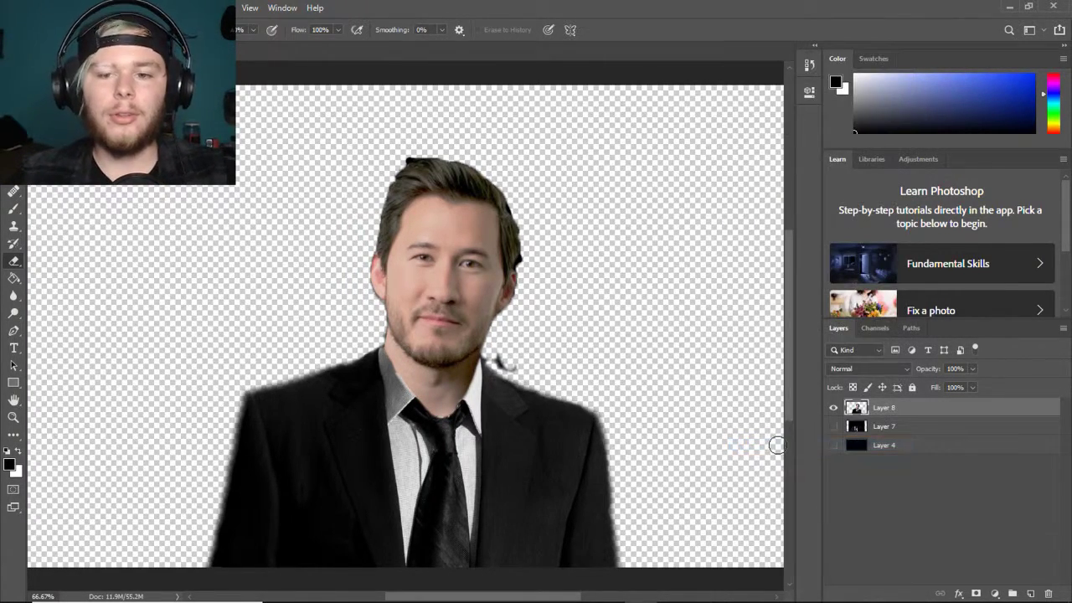
# - Erase the stray remnants beside the neck and around the hair on the merged layer, and show the black background again
pyautogui.click(834, 447)
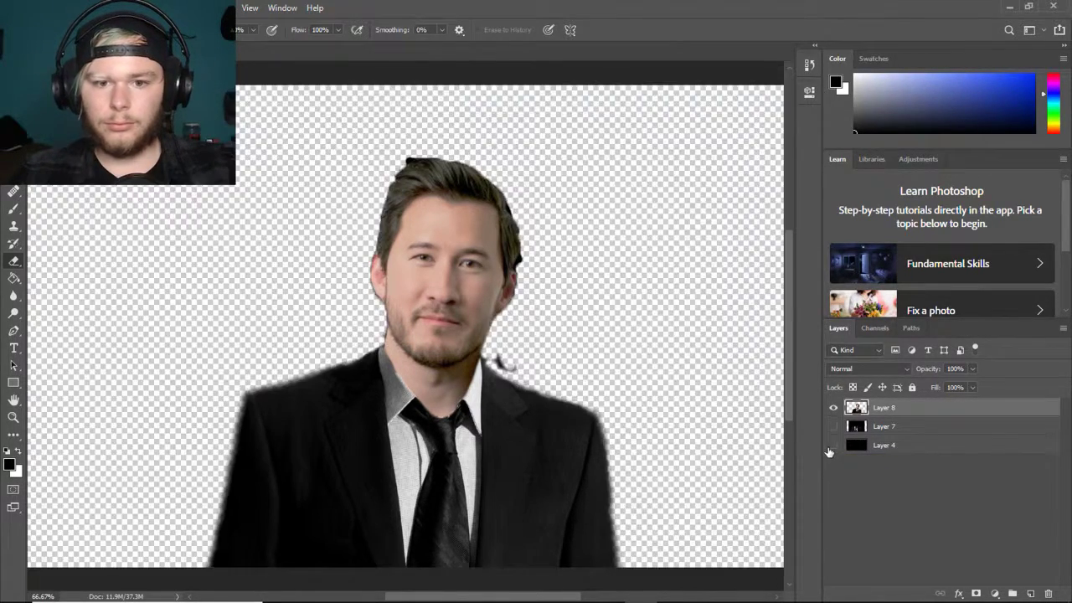
pyautogui.click(834, 446)
pyautogui.moveTo(502, 355)
pyautogui.mouseDown()
pyautogui.moveTo(507, 371)
pyautogui.moveTo(496, 359)
pyautogui.mouseUp()
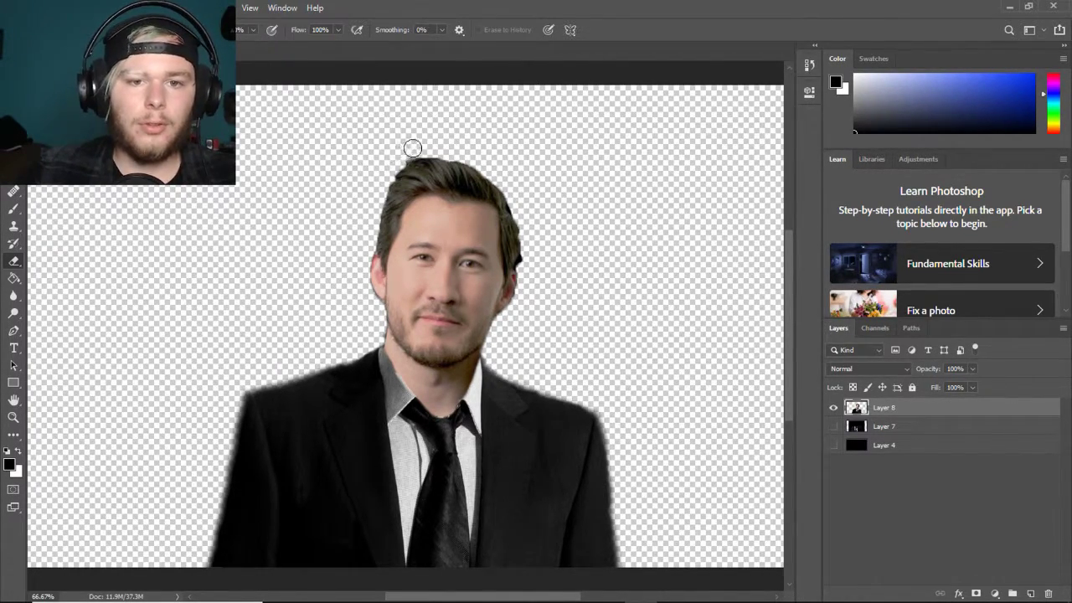
pyautogui.moveTo(527, 256)
pyautogui.mouseDown()
pyautogui.moveTo(517, 192)
pyautogui.moveTo(527, 216)
pyautogui.mouseUp()
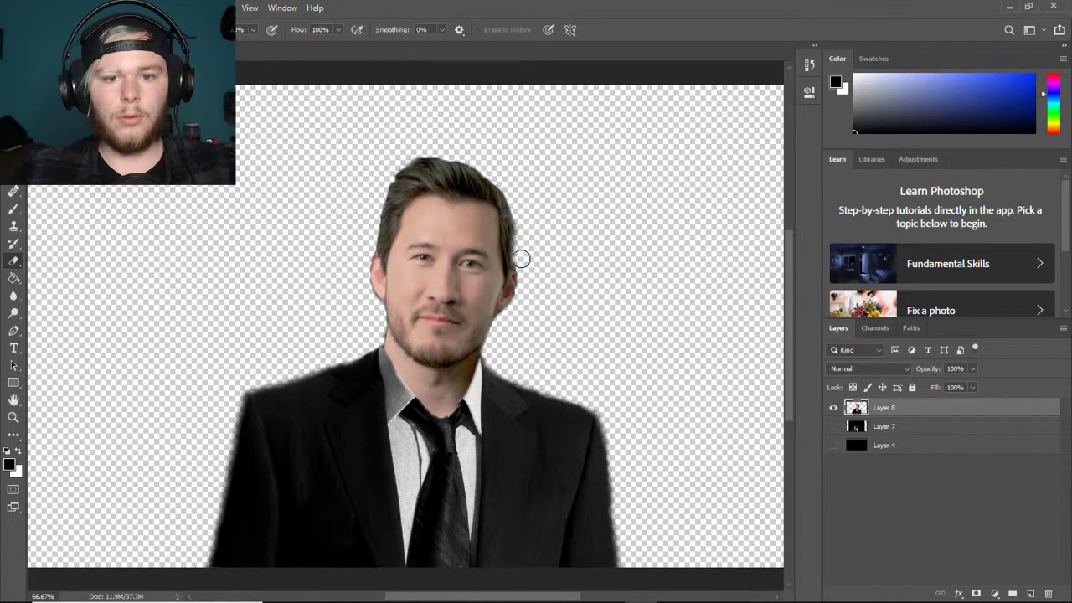
pyautogui.hotkey('ctrl', 'z')
pyautogui.hotkey('ctrl', 'z')
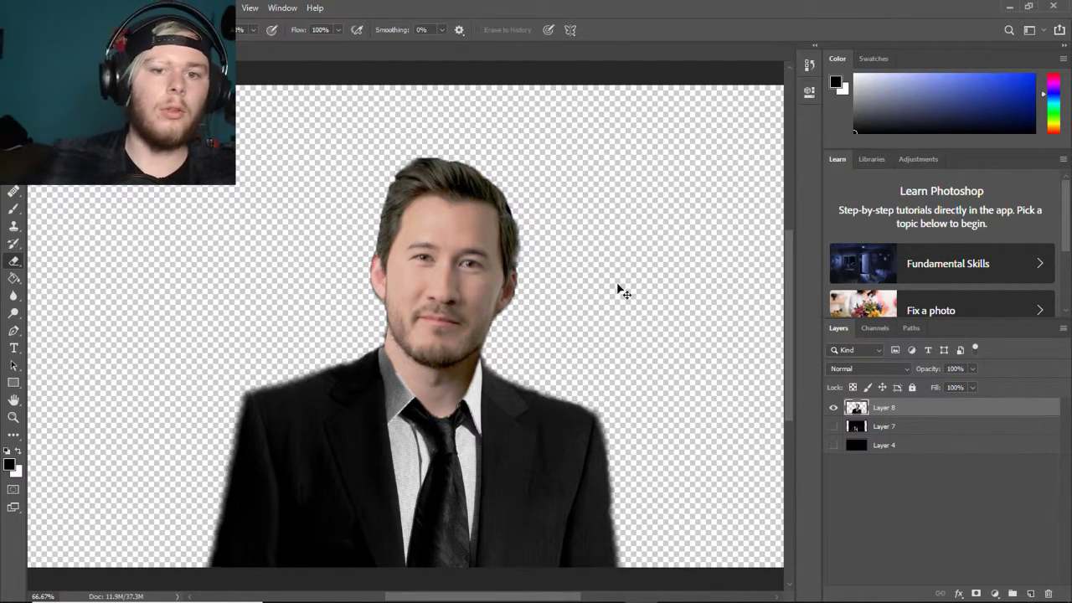
pyautogui.click(834, 445)
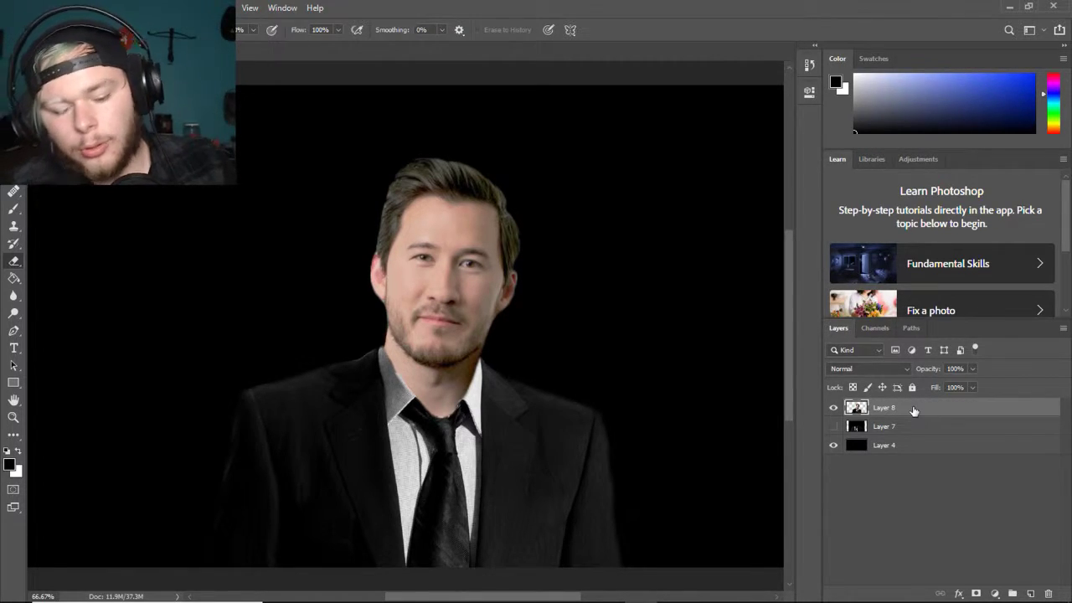
# - Duplicate the merged Layer 8 and limit the original's blending to the red channel by turning off G and B
pyautogui.hotkey('ctrl', 'j')
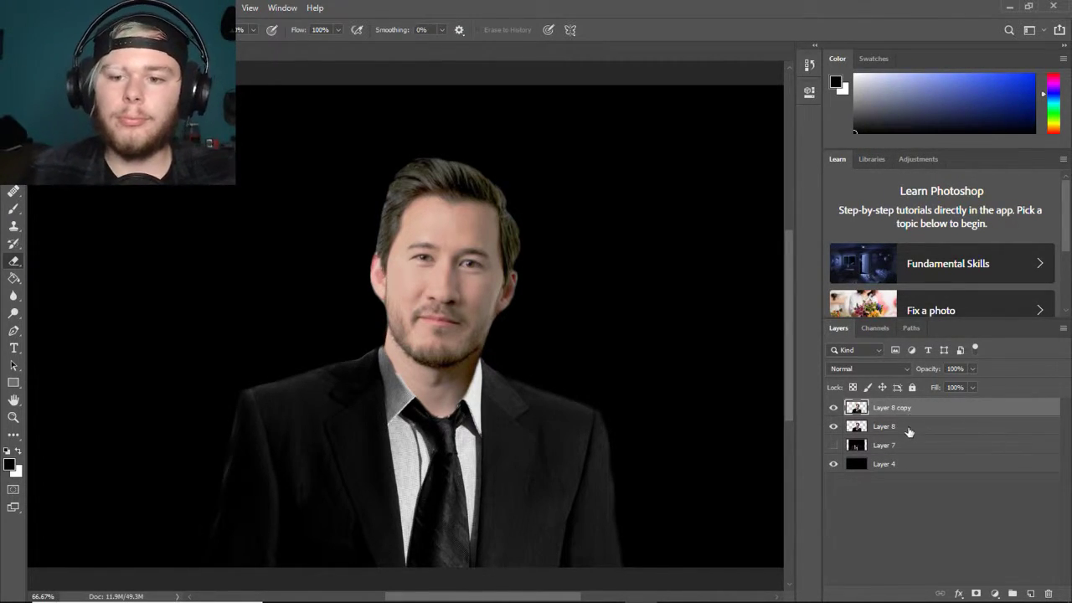
pyautogui.rightClick(909, 427)
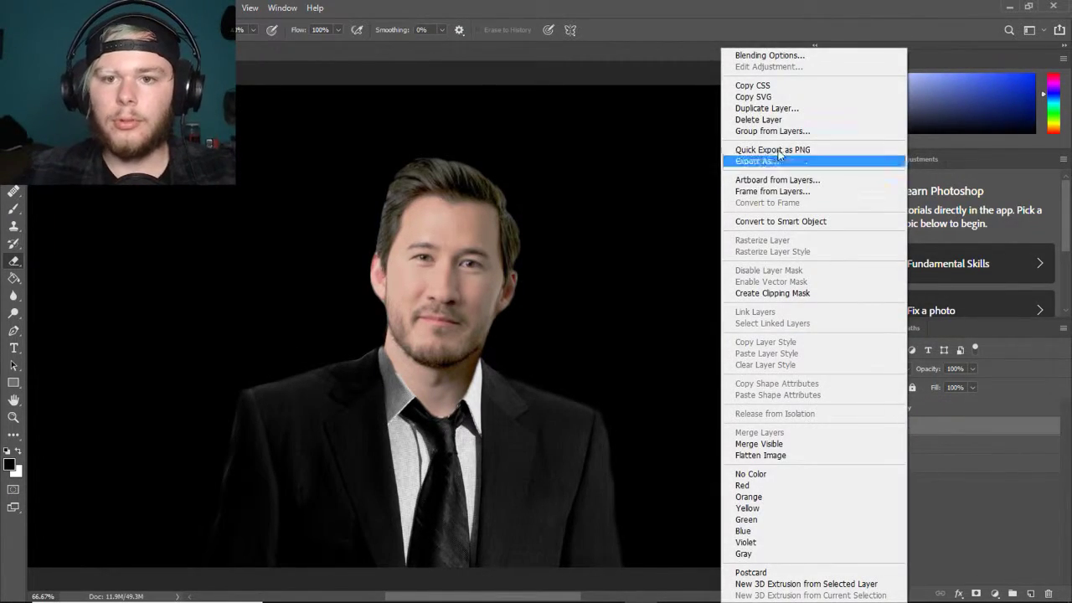
pyautogui.click(764, 57)
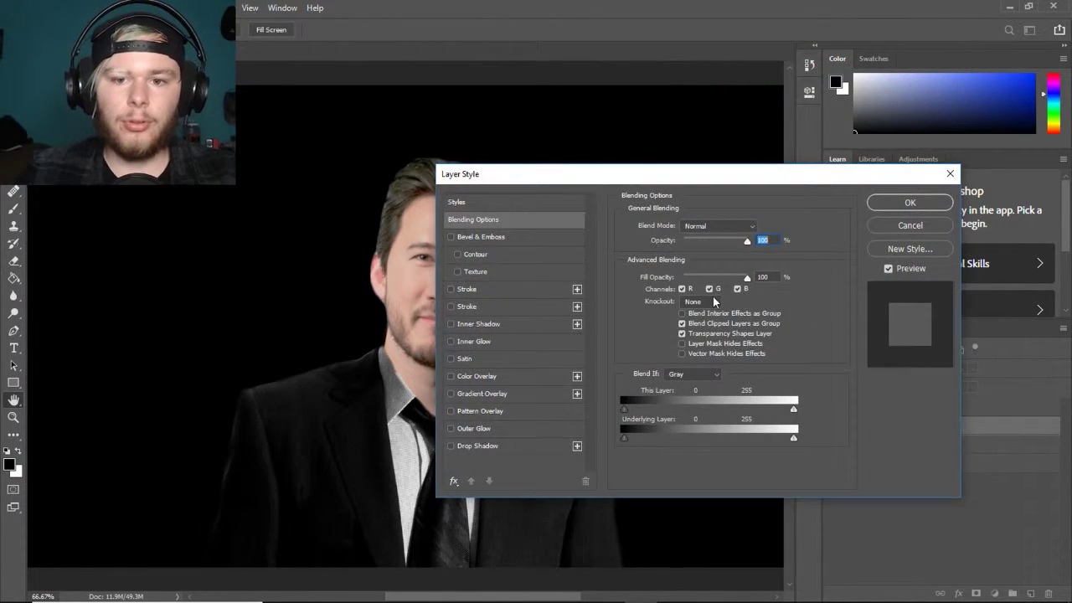
pyautogui.click(709, 288)
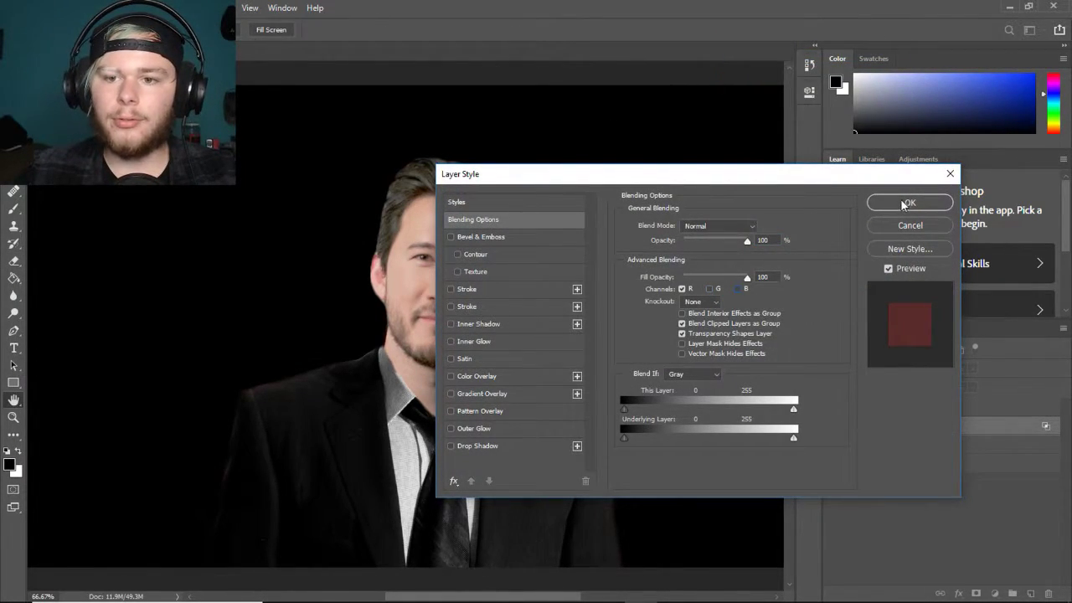
pyautogui.click(905, 203)
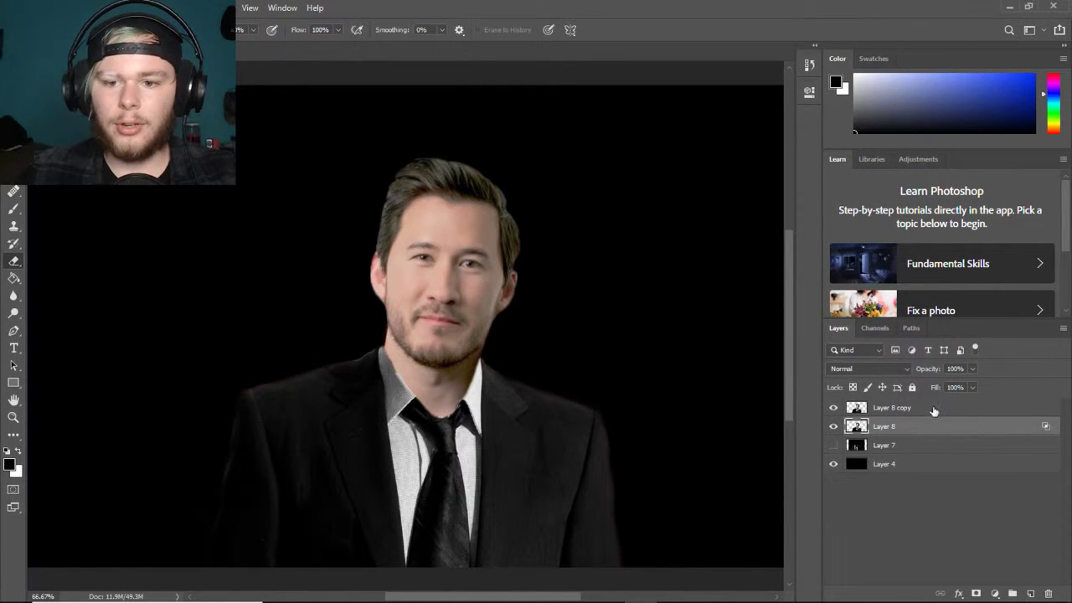
# - Turn off the R channel in the blending options of Layer 8 copy
pyautogui.rightClick(934, 409)
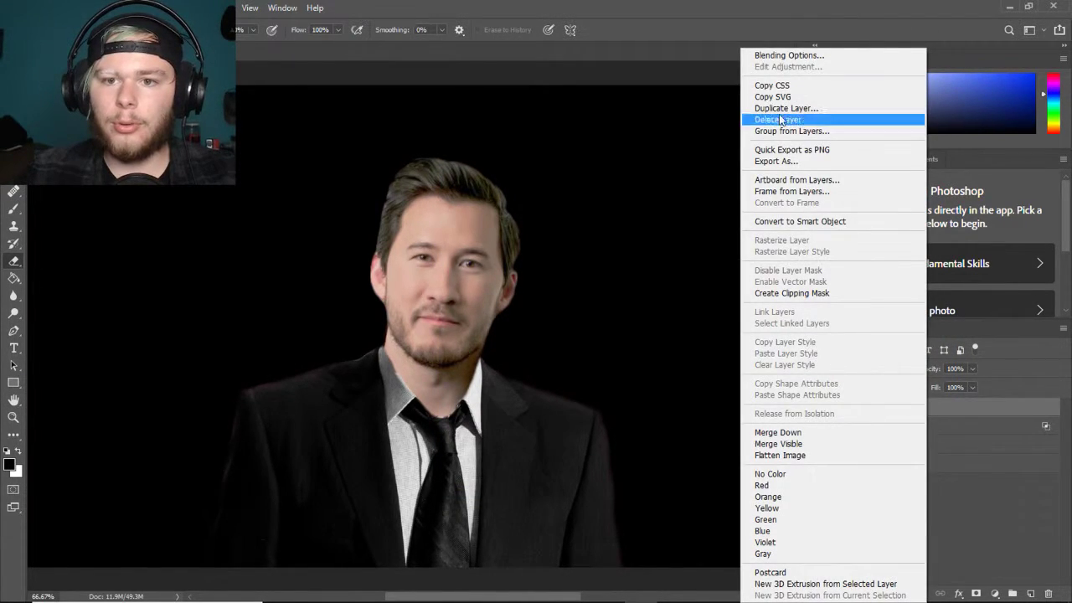
pyautogui.click(775, 55)
pyautogui.click(687, 291)
pyautogui.click(906, 202)
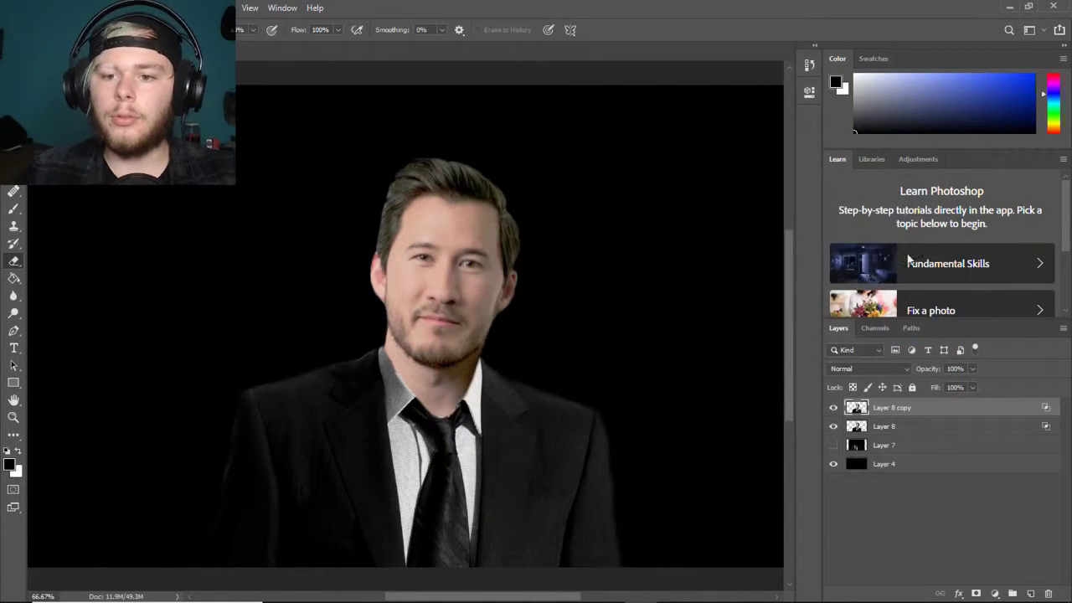
# - Set the opacity of both Layer 8 copy and Layer 8 to 50%
pyautogui.click(973, 369)
pyautogui.moveTo(974, 387); pyautogui.dragTo(947, 384)
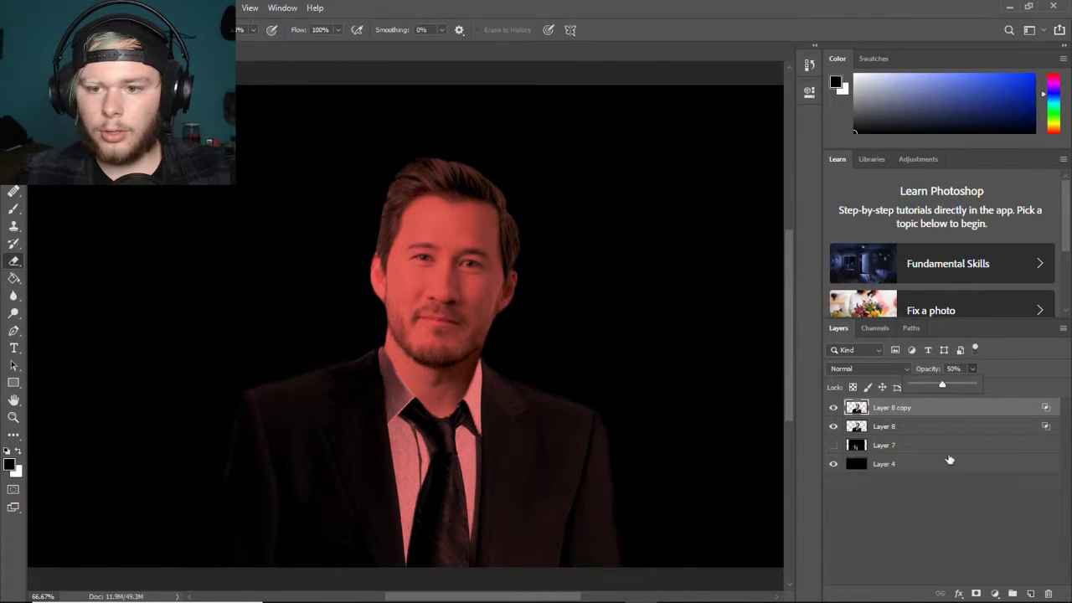
pyautogui.click(940, 507)
pyautogui.click(896, 429)
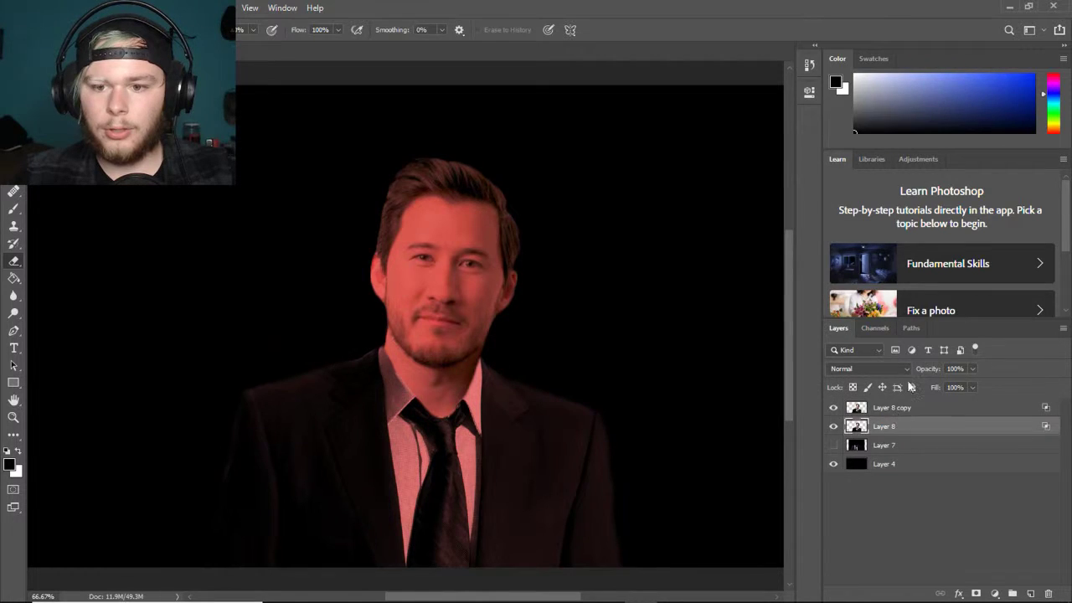
pyautogui.click(973, 369)
pyautogui.moveTo(974, 391); pyautogui.dragTo(943, 390)
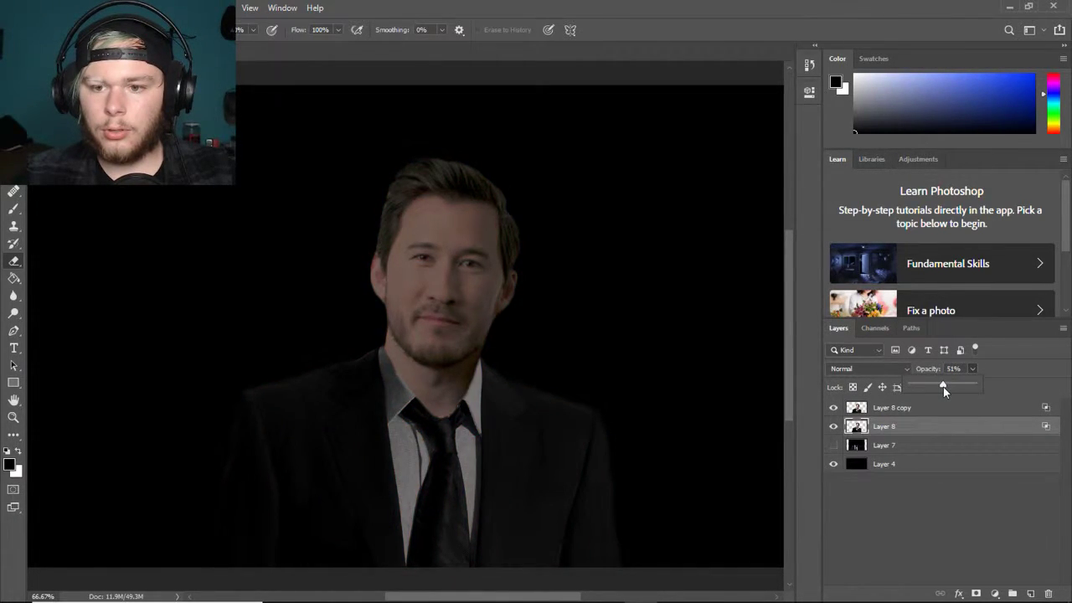
pyautogui.click(951, 508)
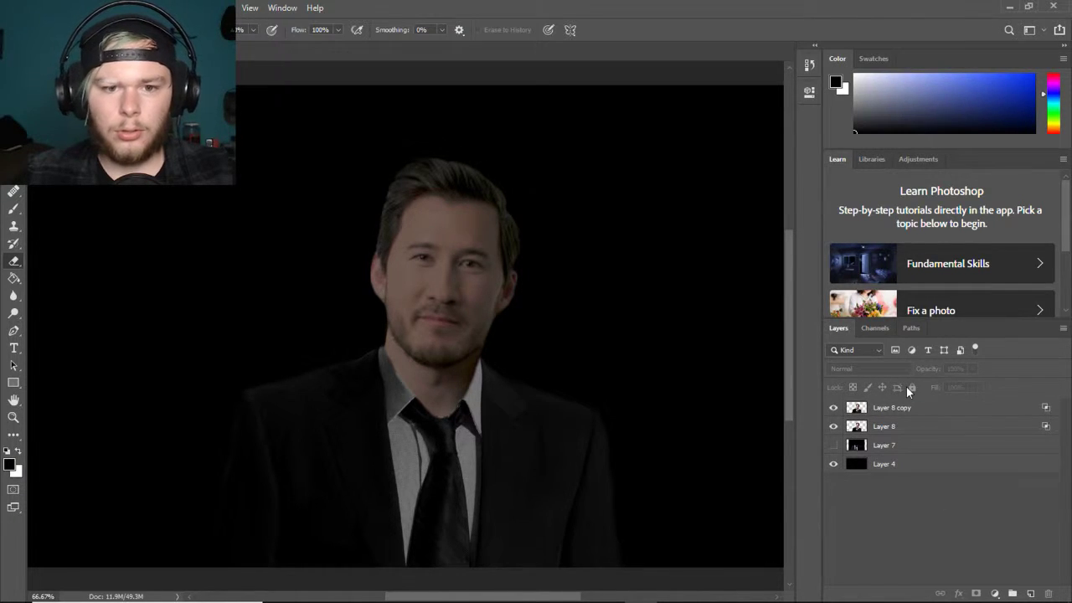
# - Nudge the red-channel Layer 8 slightly to the left with the Move tool to offset it from its copy
pyautogui.click(905, 432)
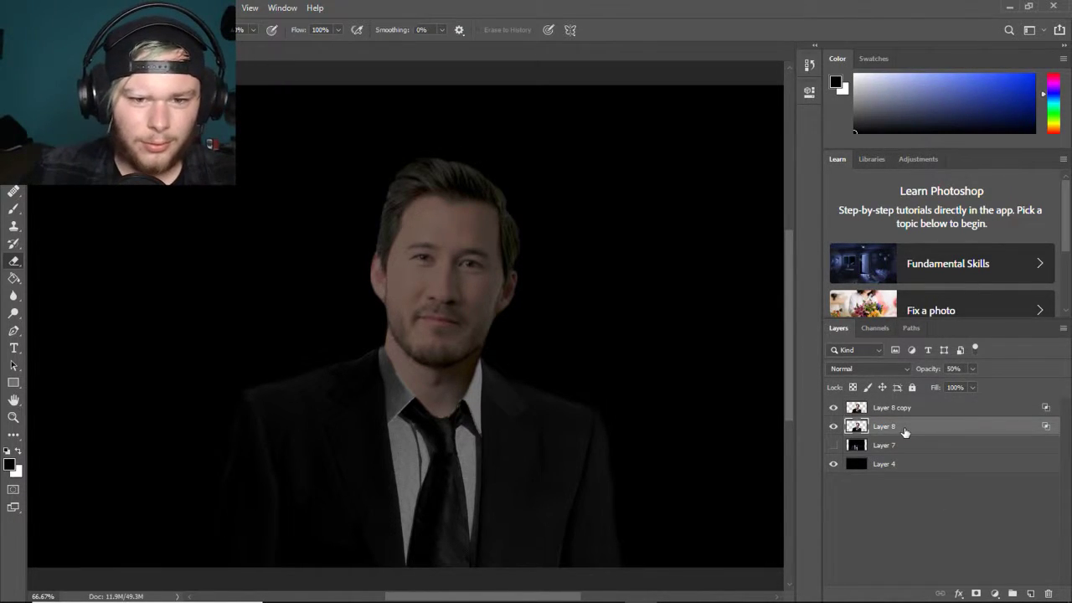
pyautogui.click(920, 523)
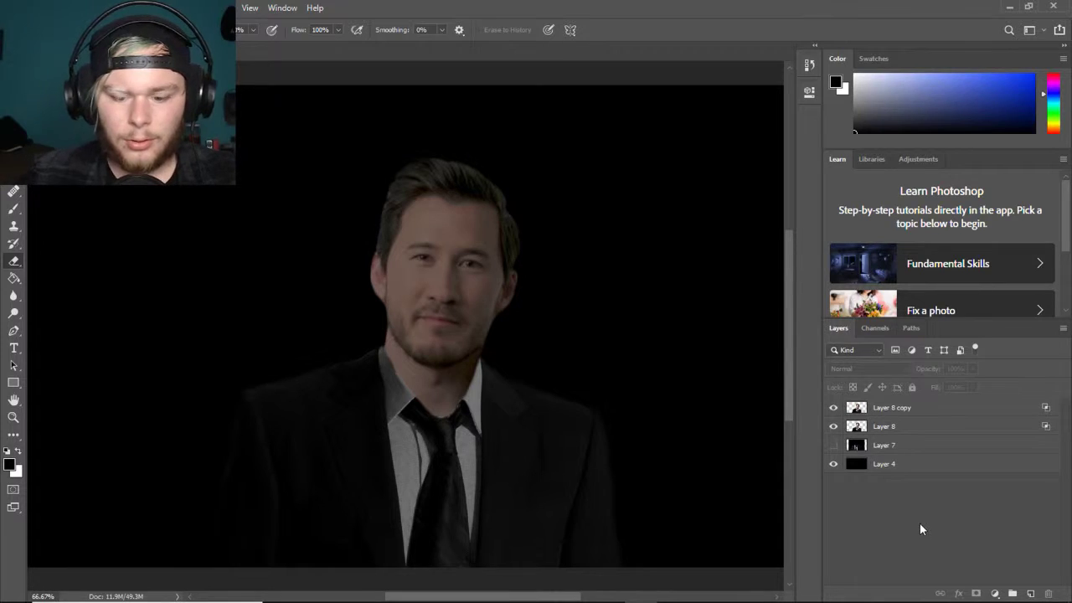
pyautogui.click(912, 428)
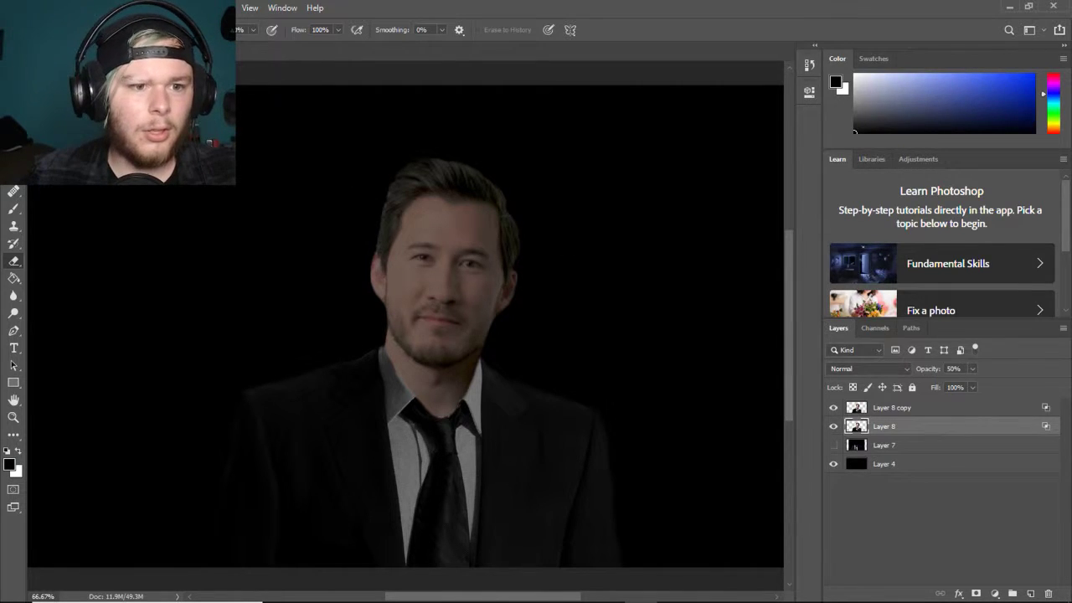
pyautogui.press('v')
pyautogui.press('Left')
pyautogui.press('Left')
pyautogui.press('Left')
pyautogui.press('Left')
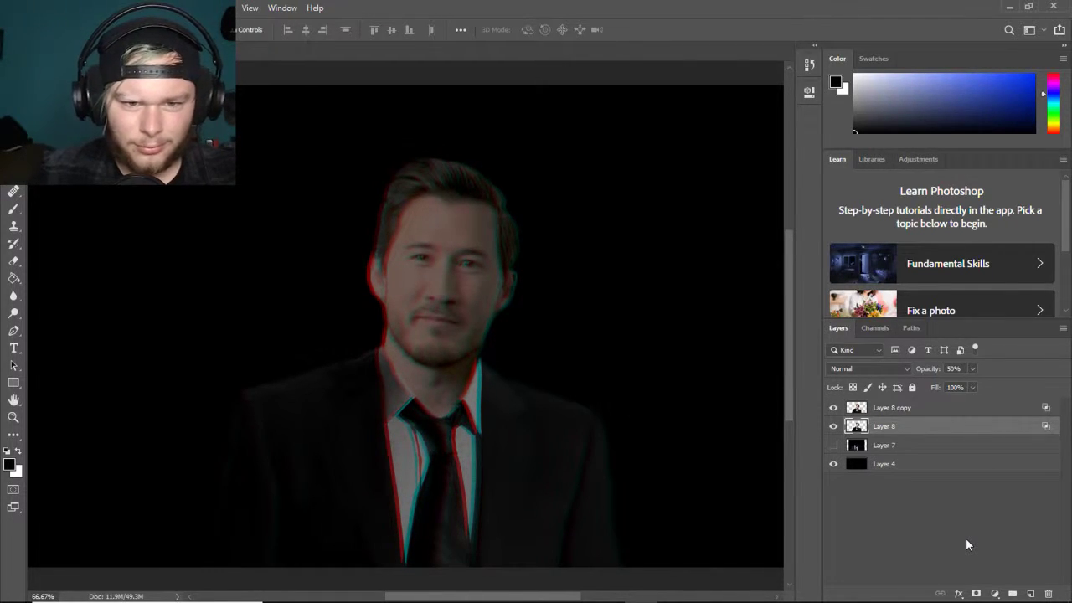
pyautogui.click(922, 519)
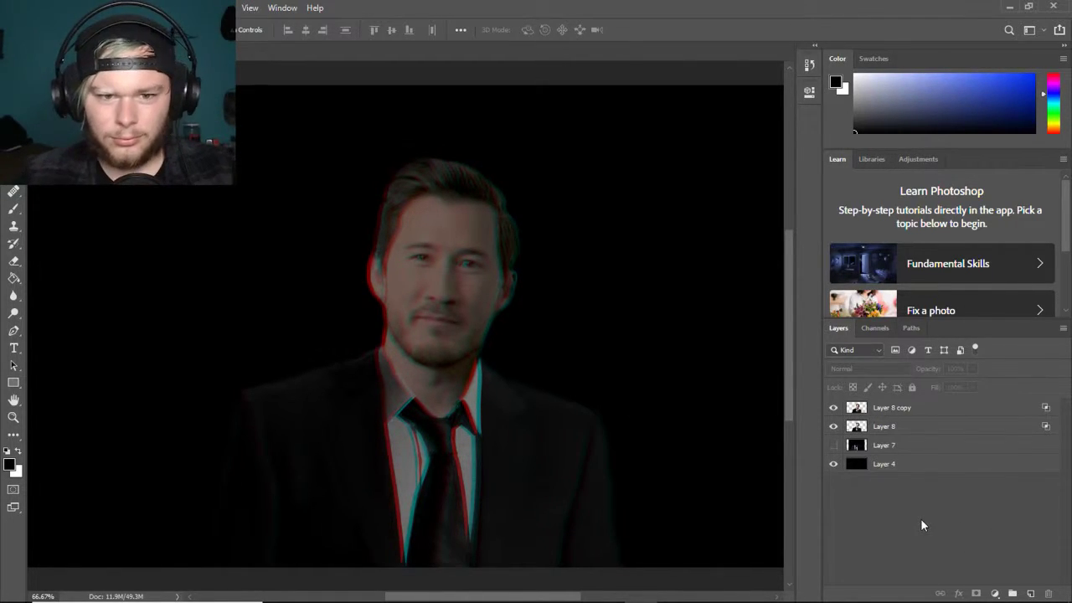
# - Add a Brightness/Contrast adjustment above Layer 8, using that layer as its clipping mask
pyautogui.click(900, 428)
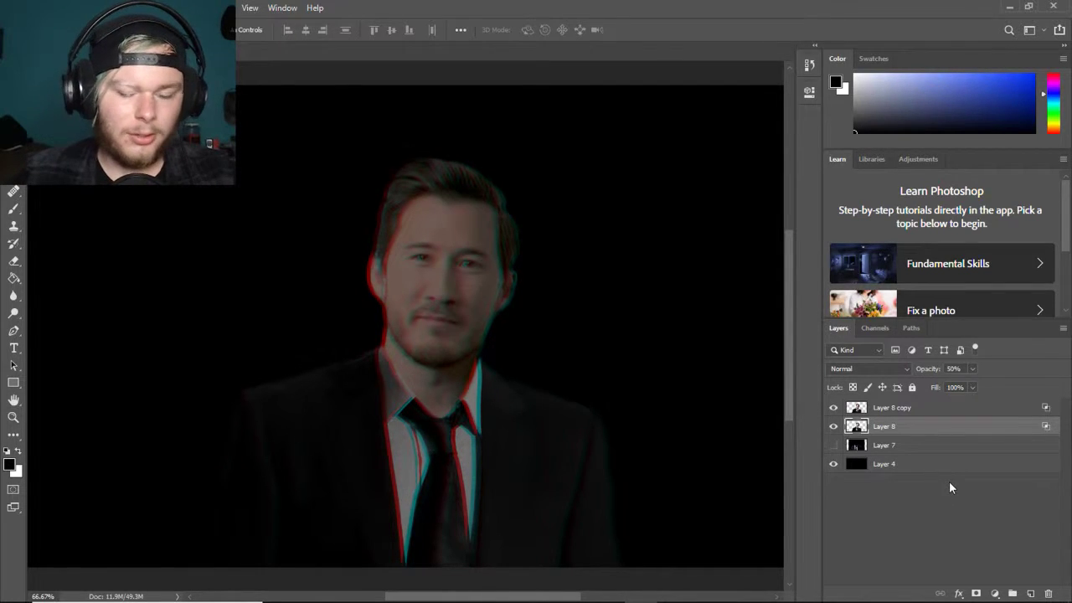
pyautogui.click(996, 593)
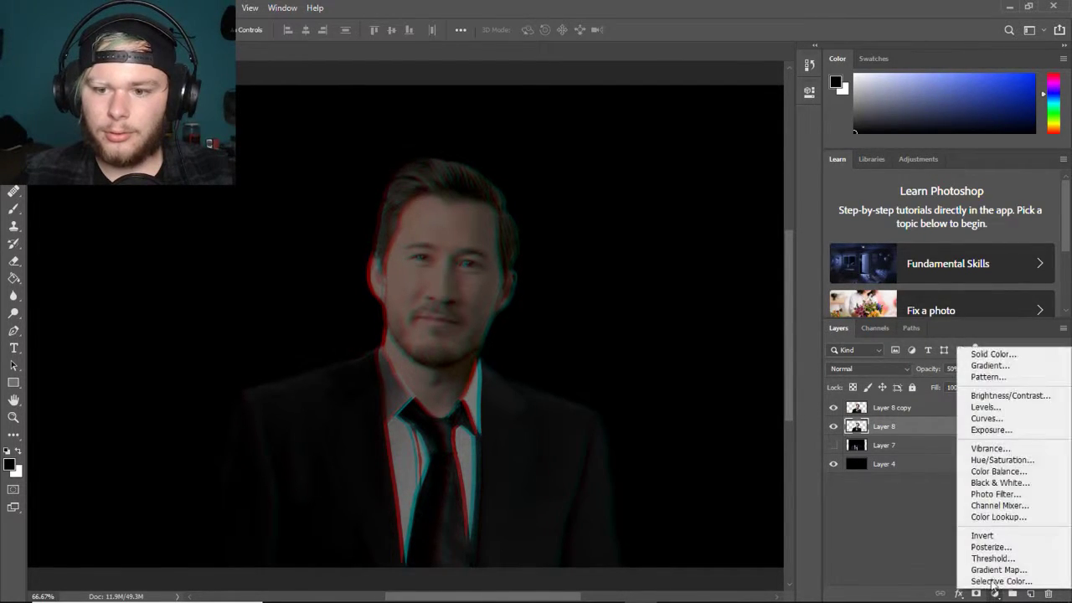
pyautogui.click(1006, 395)
pyautogui.click(435, 196)
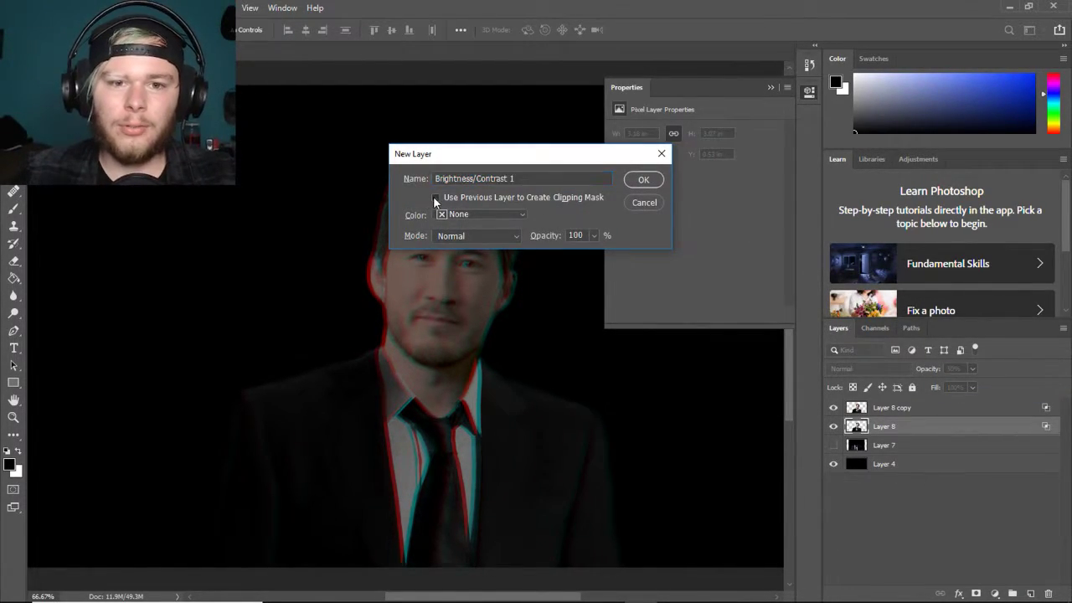
pyautogui.click(644, 181)
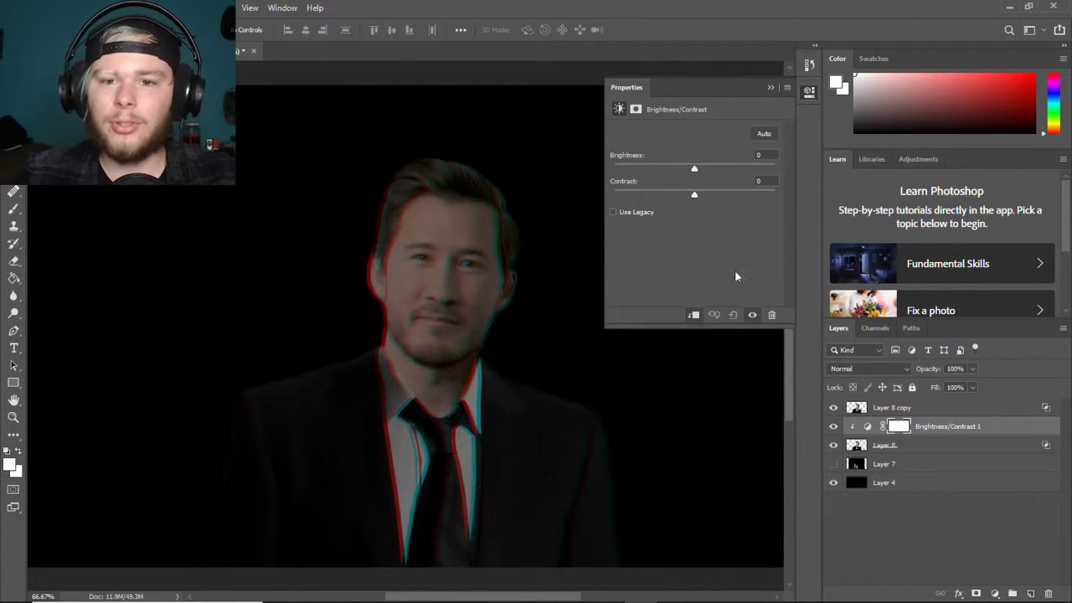
pyautogui.moveTo(929, 429); pyautogui.dragTo(926, 408)
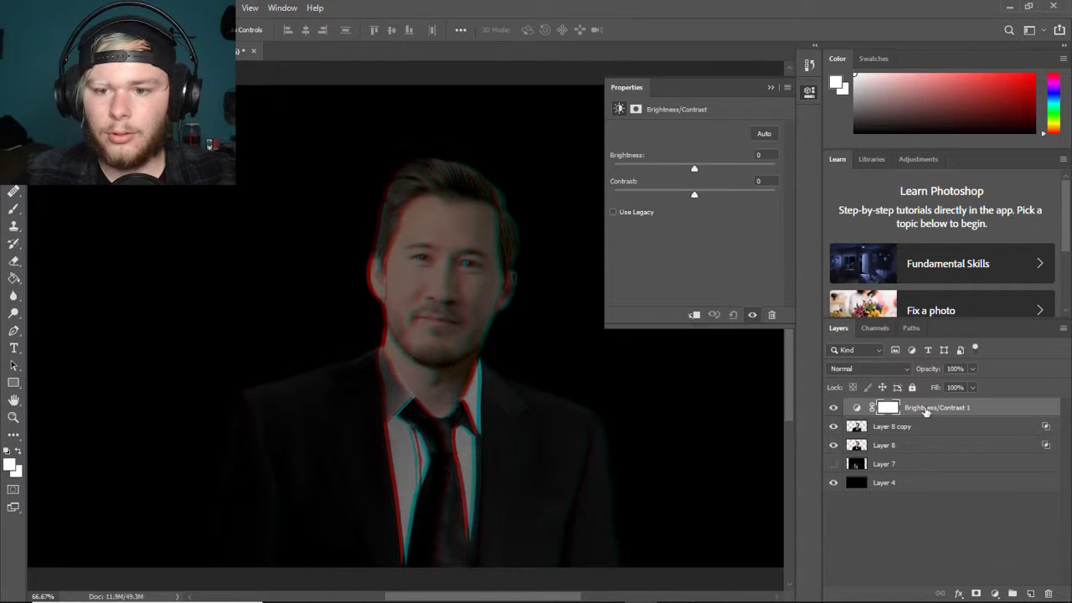
pyautogui.rightClick(926, 408)
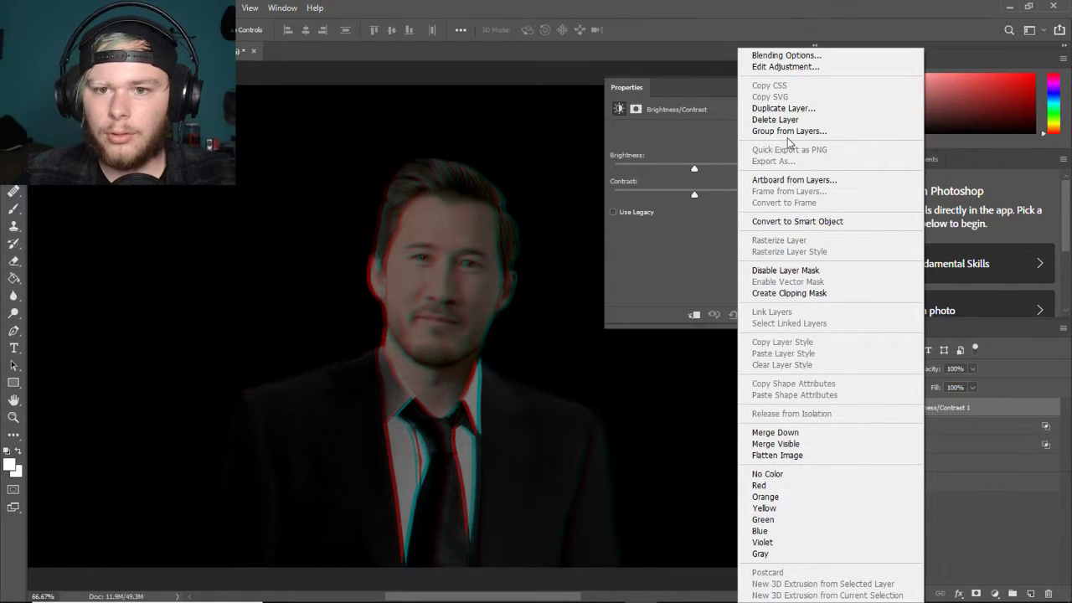
pyautogui.click(776, 119)
pyautogui.click(474, 237)
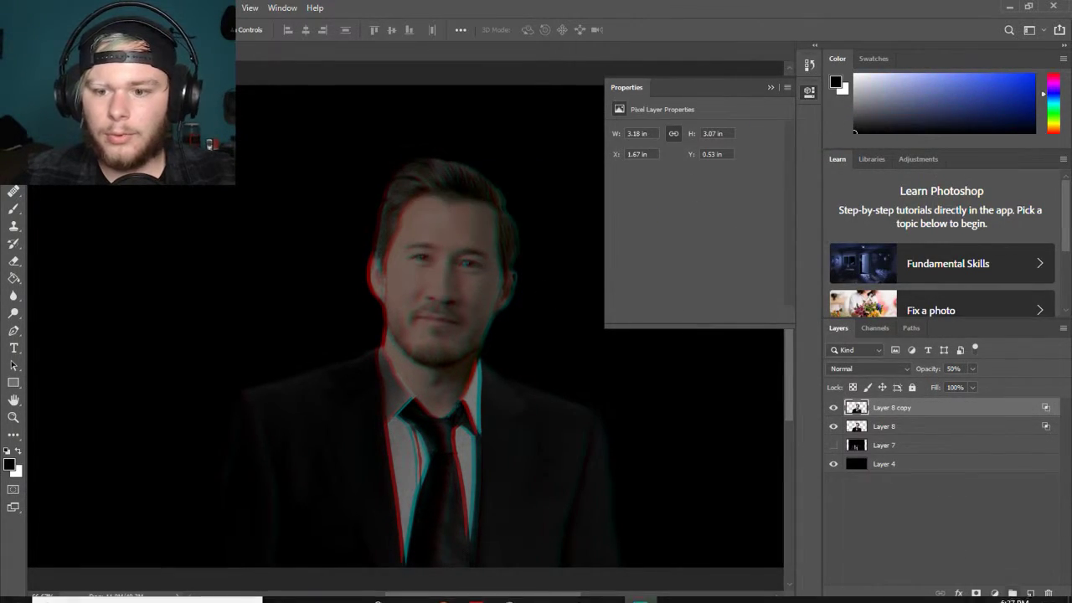
# - Add a Brightness/Contrast adjustment clipped to Layer 8 copy and raise its brightness to 55
pyautogui.click(995, 594)
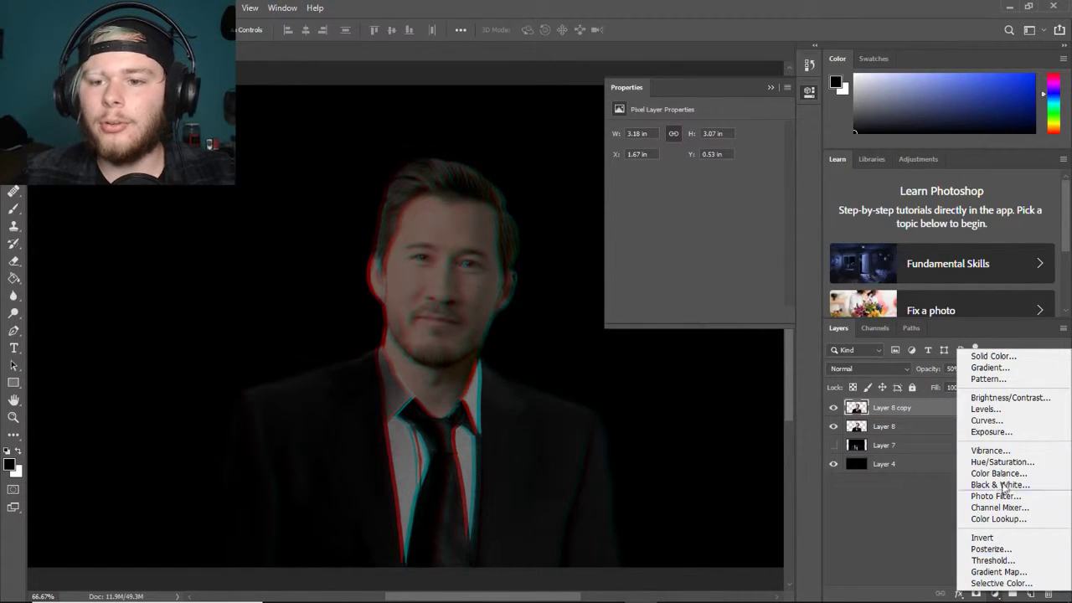
pyautogui.keyDown('alt'); pyautogui.click(1010, 398); pyautogui.keyUp('alt')
pyautogui.click(434, 197)
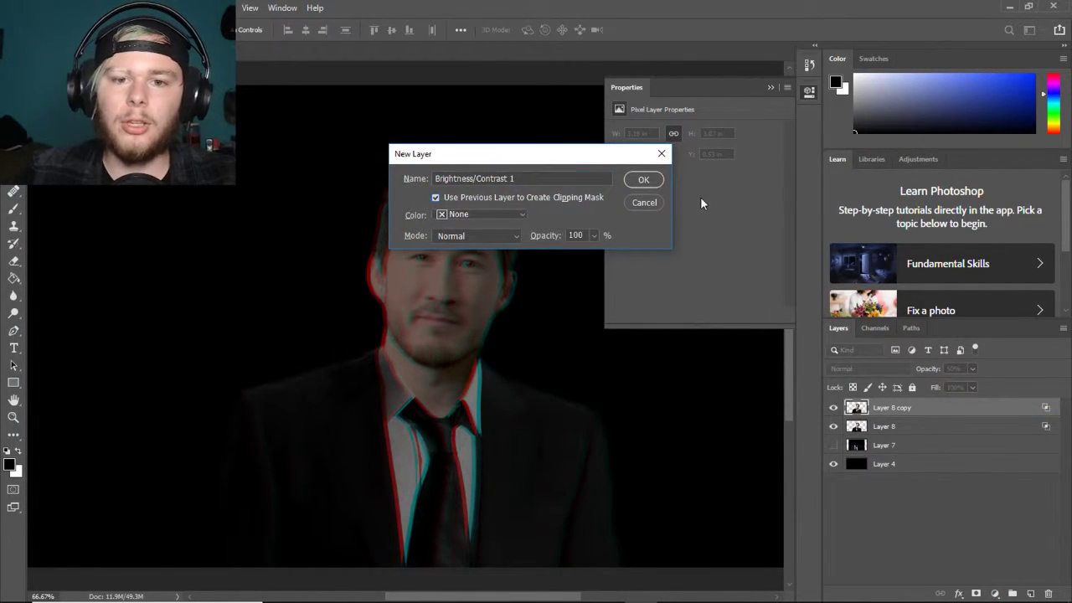
pyautogui.click(643, 179)
pyautogui.moveTo(693, 166); pyautogui.dragTo(719, 166)
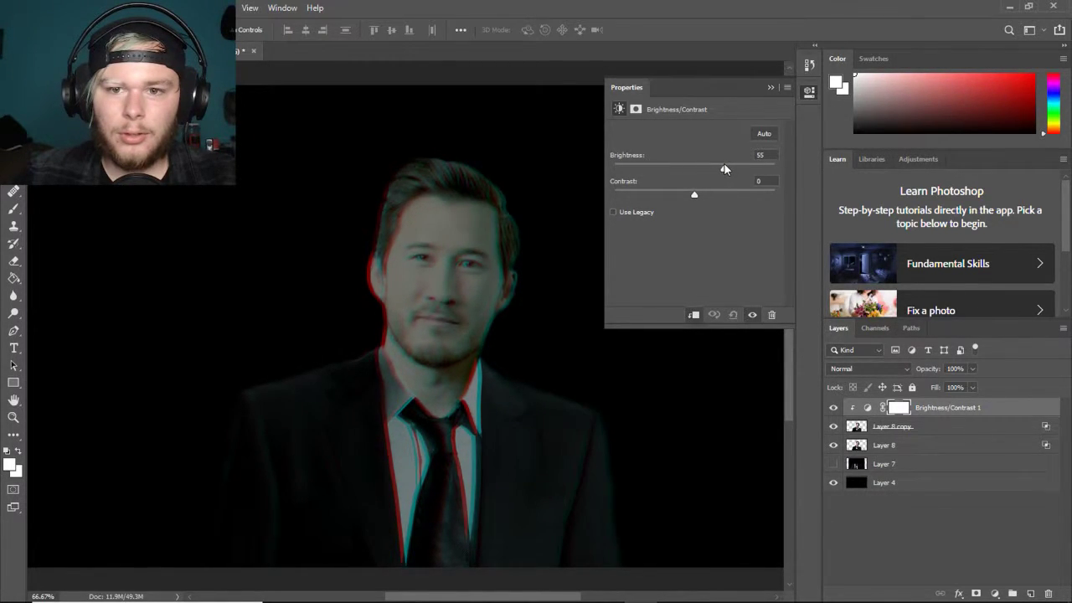
pyautogui.click(954, 532)
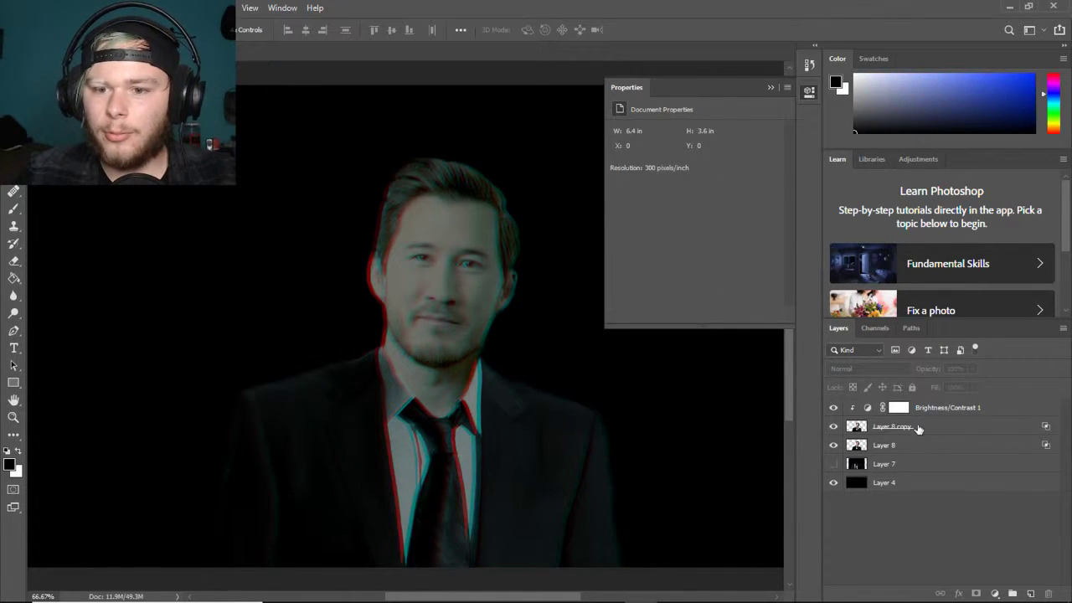
# - Add a Brightness/Contrast adjustment clipped to Layer 8 with brightness 56, and collapse the adjustment's properties
pyautogui.click(947, 445)
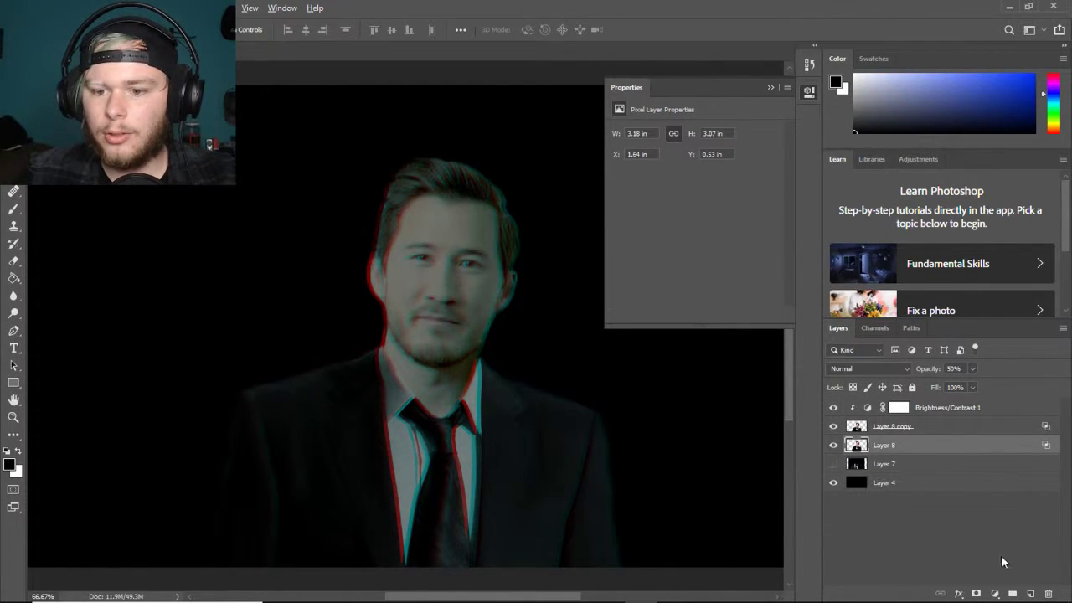
pyautogui.click(995, 594)
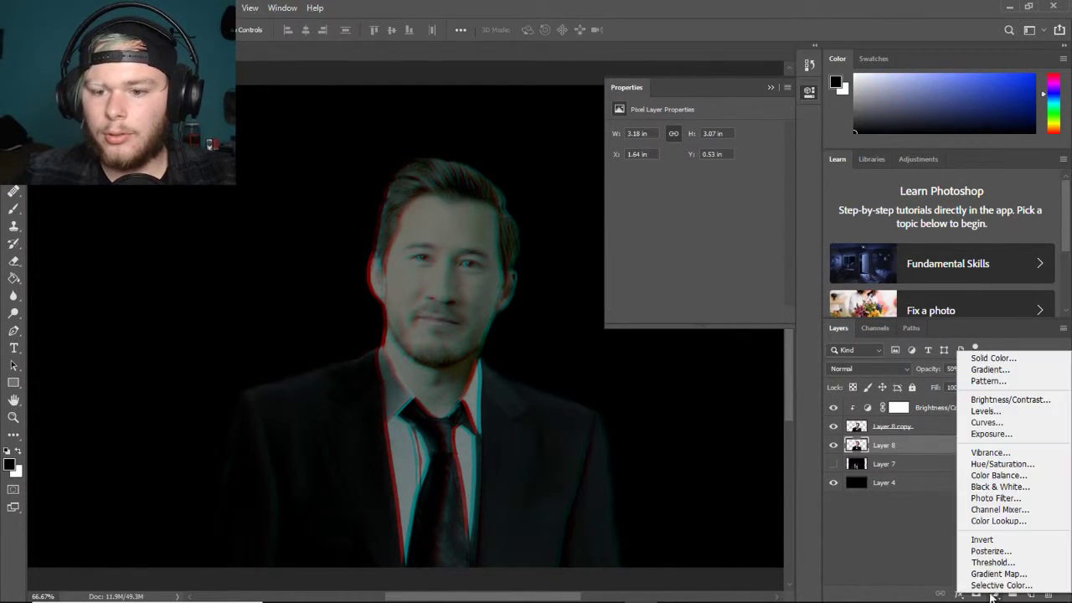
pyautogui.keyDown('alt'); pyautogui.click(1001, 400); pyautogui.keyUp('alt')
pyautogui.click(436, 197)
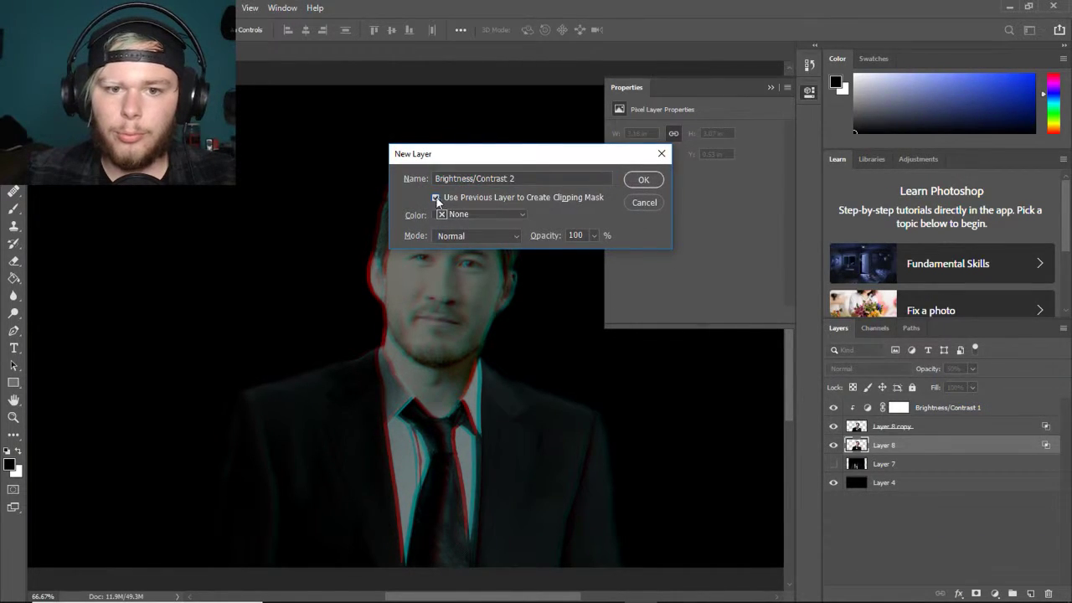
pyautogui.click(643, 180)
pyautogui.moveTo(695, 168); pyautogui.dragTo(713, 170)
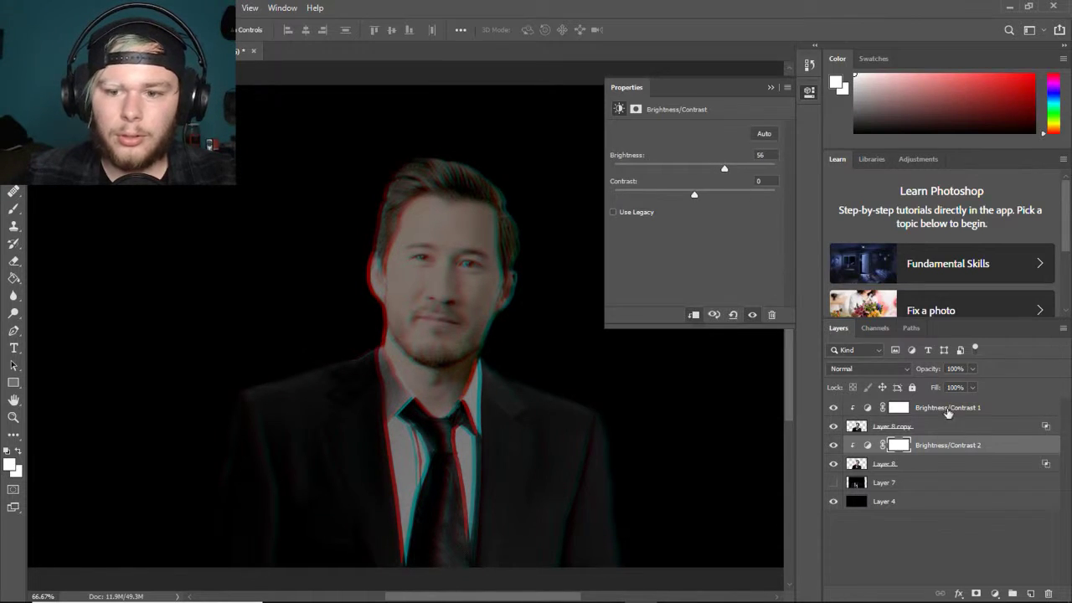
pyautogui.click(947, 555)
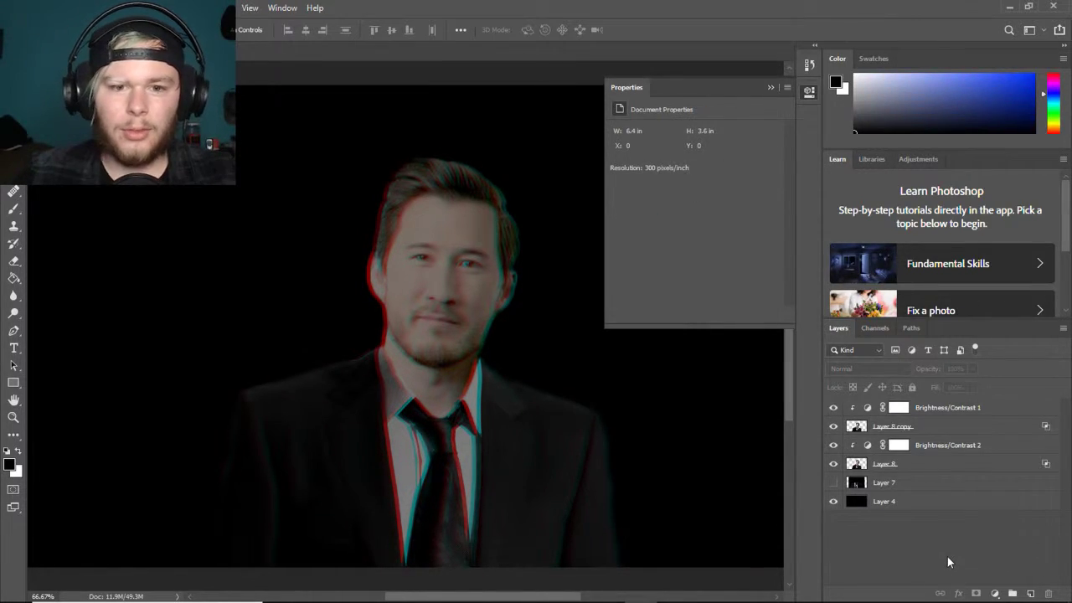
pyautogui.click(769, 85)
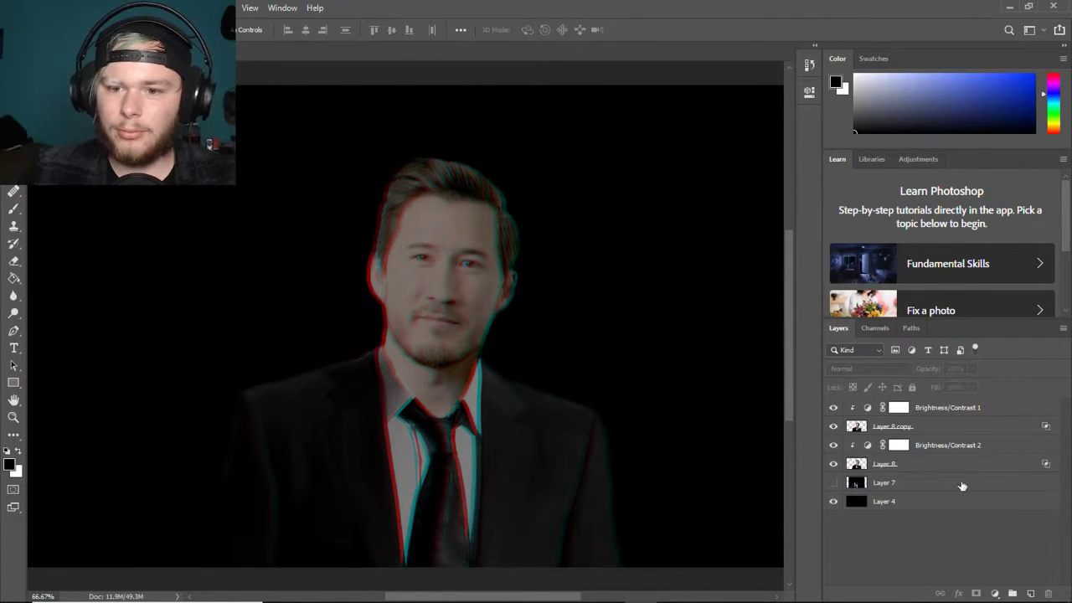
# - Set the opacity of both Layer 8 copy and Layer 8 to 75%
pyautogui.click(936, 427)
pyautogui.click(972, 369)
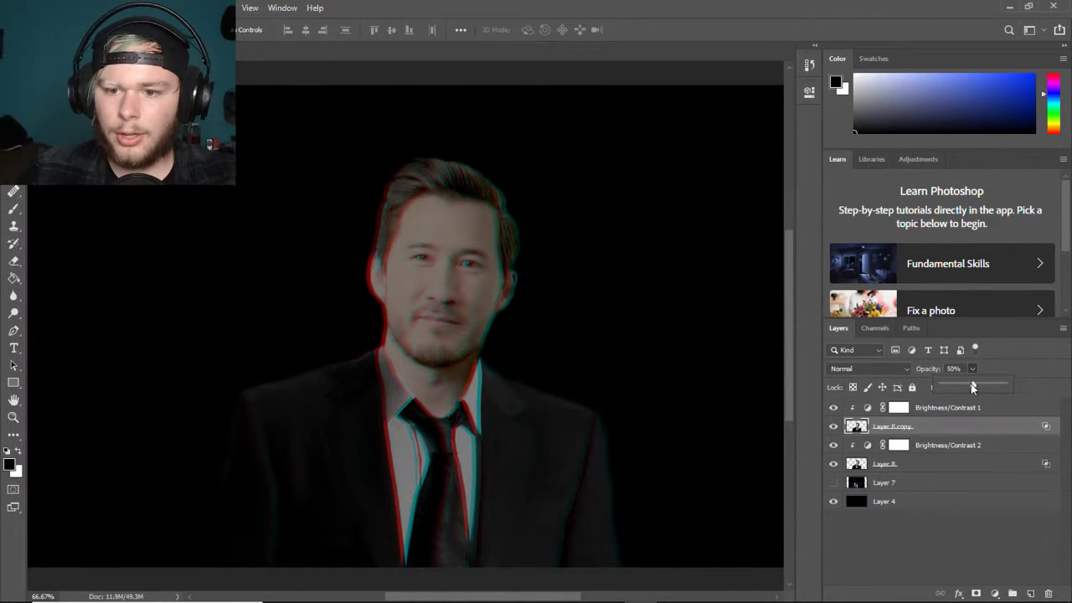
pyautogui.moveTo(986, 386); pyautogui.dragTo(990, 386)
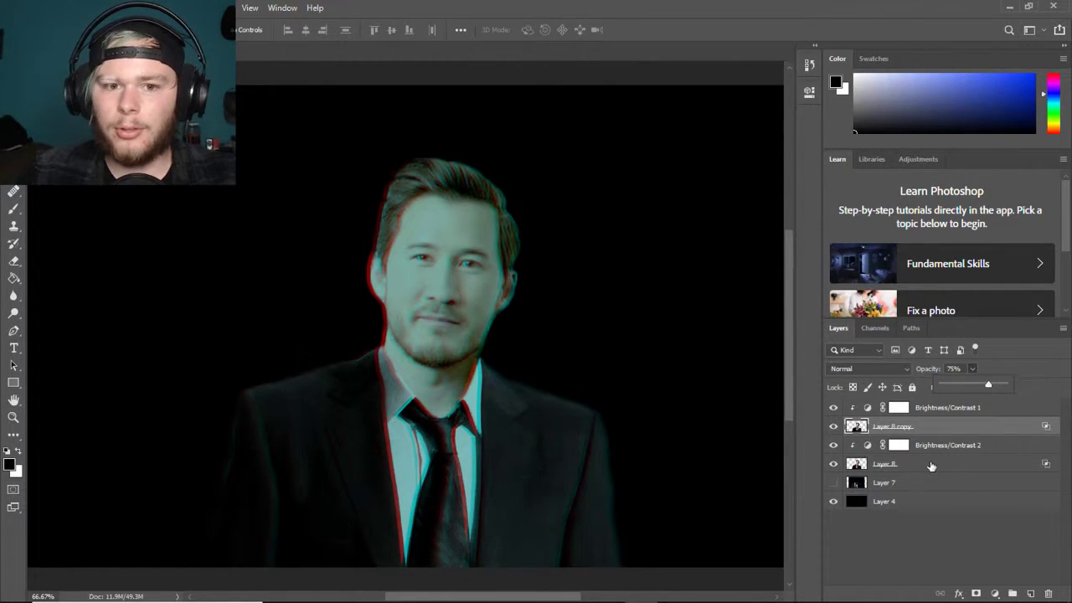
pyautogui.click(932, 466)
pyautogui.click(973, 368)
pyautogui.moveTo(989, 385); pyautogui.dragTo(991, 387)
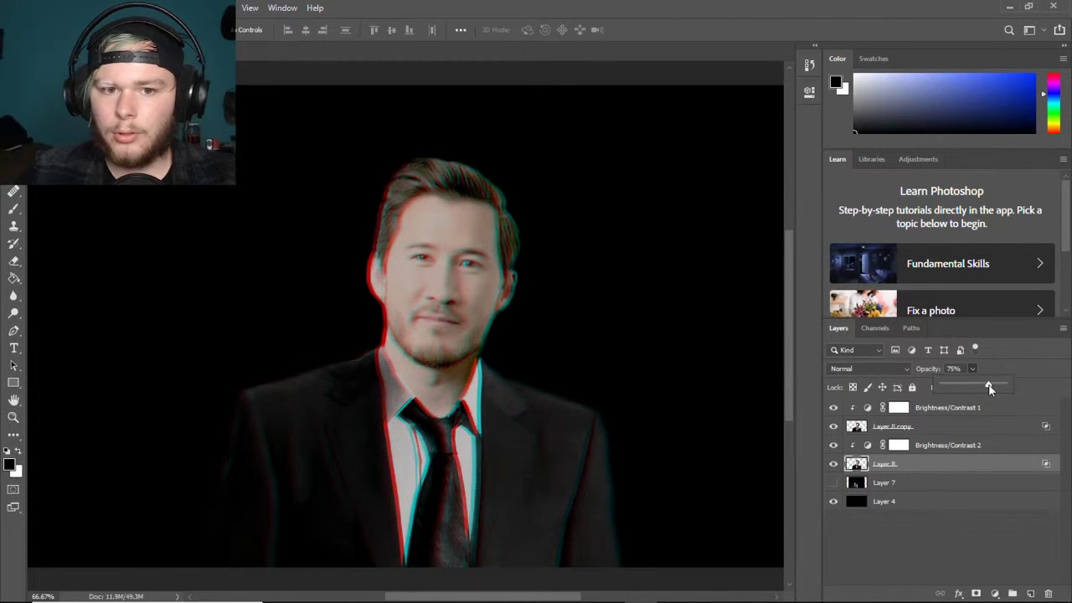
pyautogui.click(926, 543)
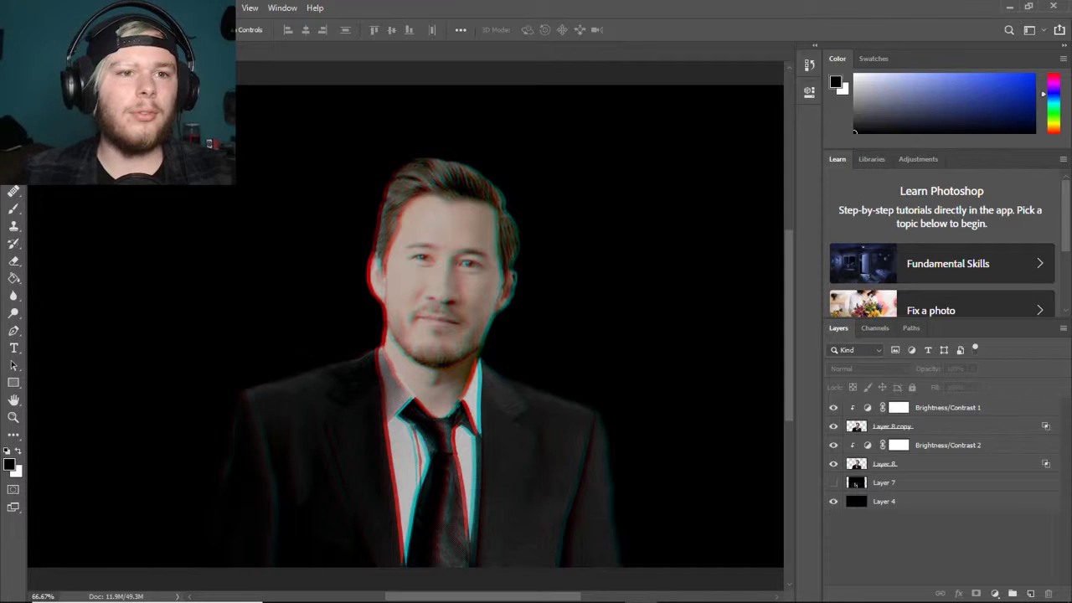
# - Create a new 1920 x 1080 px document at 300 ppi in 32-bit RGB and paste the copied portrait photo into it
pyautogui.hotkey('alt', 'f')
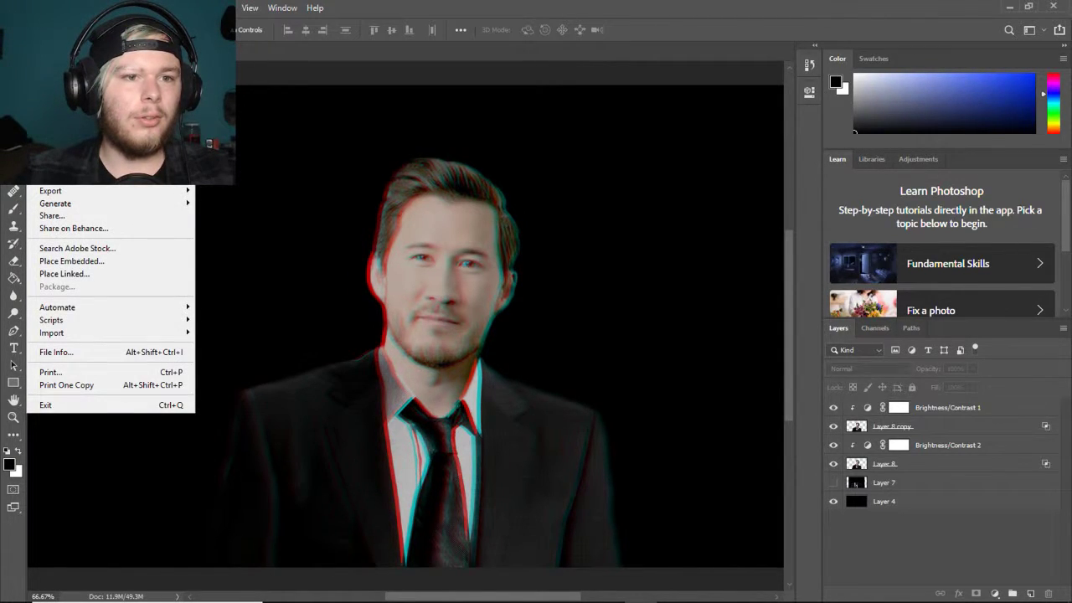
pyautogui.press('n')
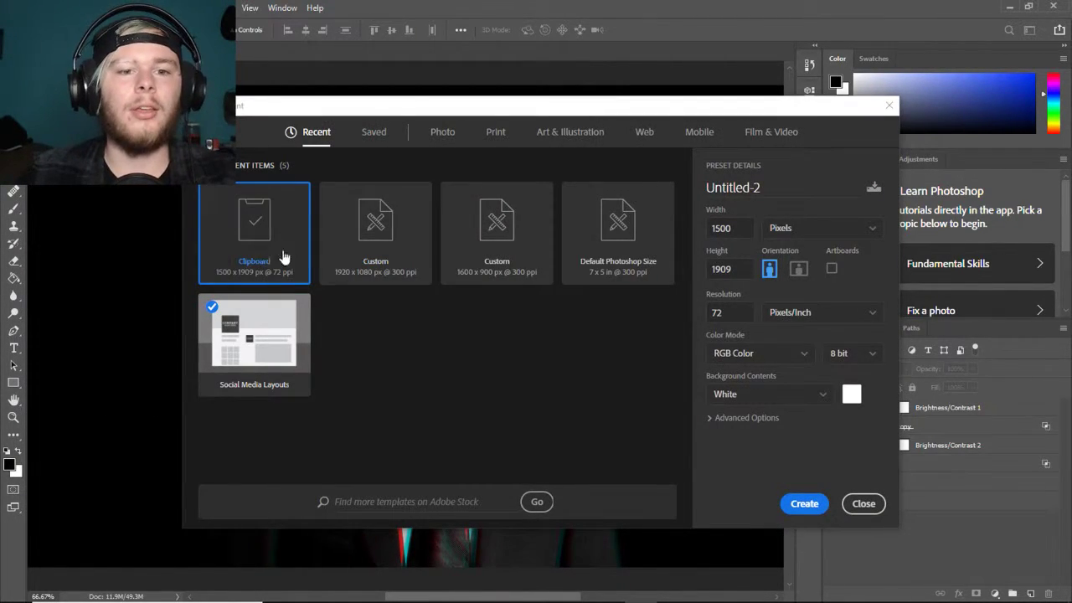
pyautogui.click(362, 240)
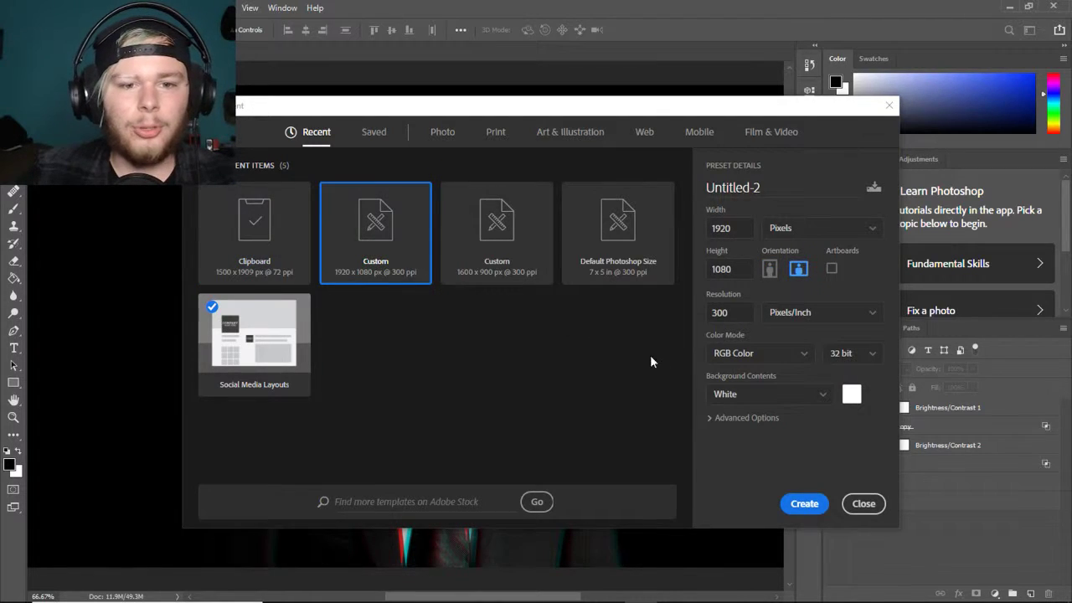
pyautogui.click(806, 506)
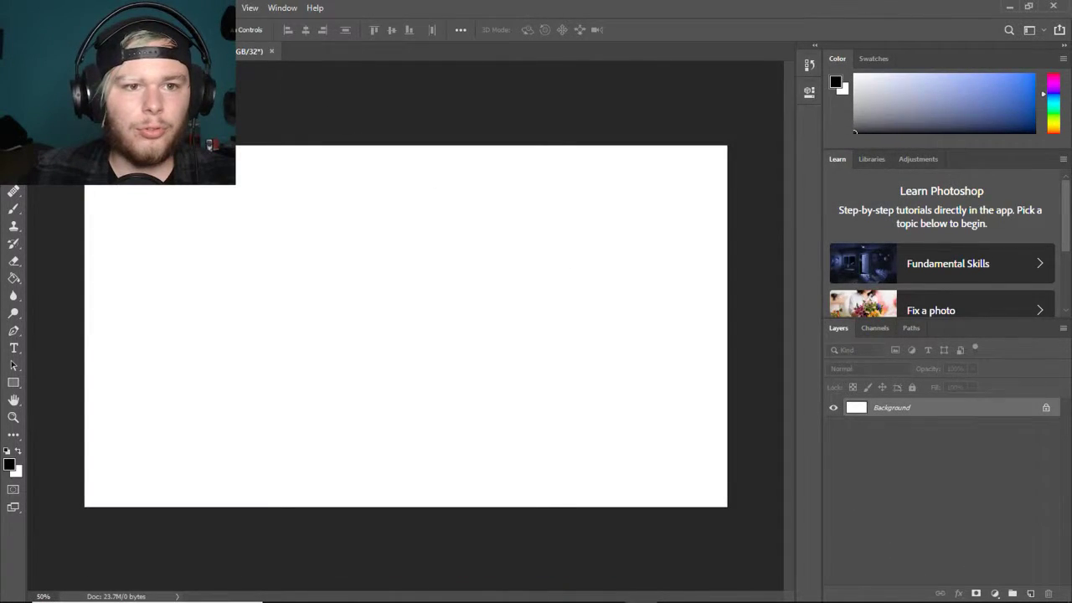
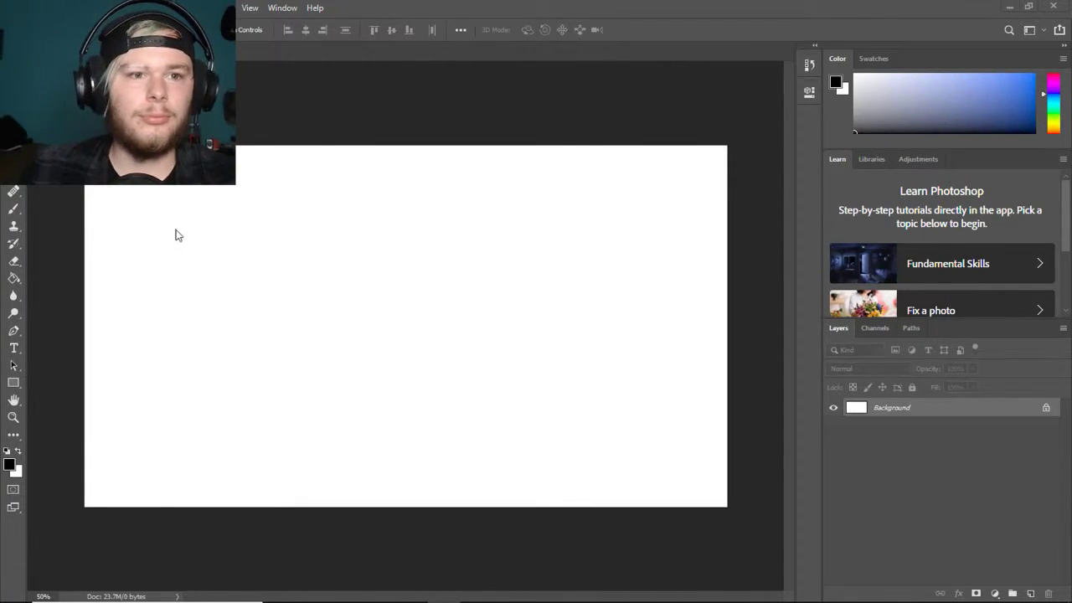
pyautogui.hotkey('alt', 'e')
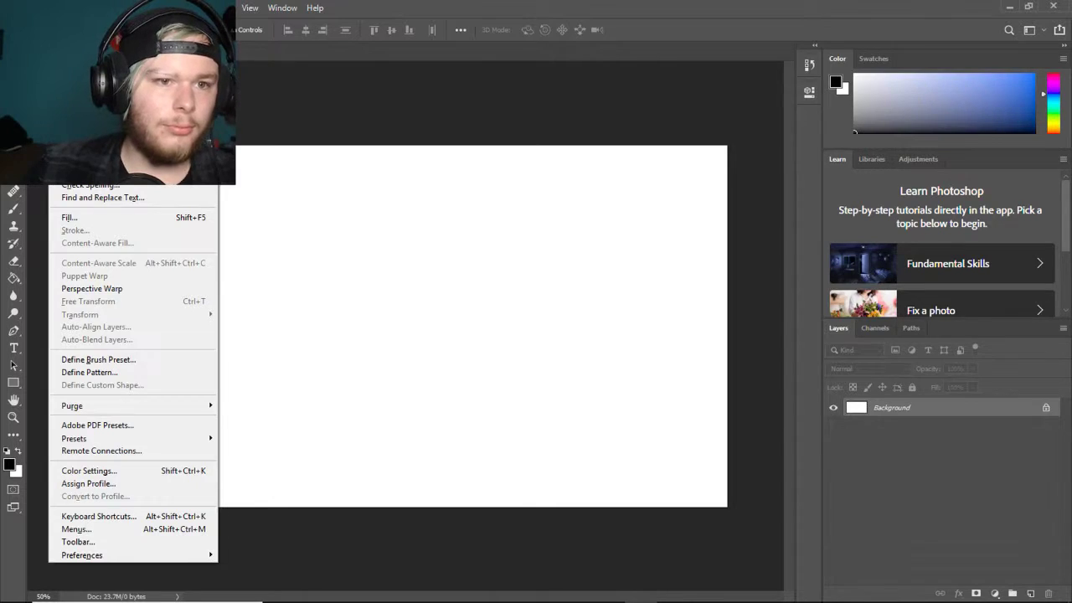
pyautogui.hotkey('ctrl', 'v')
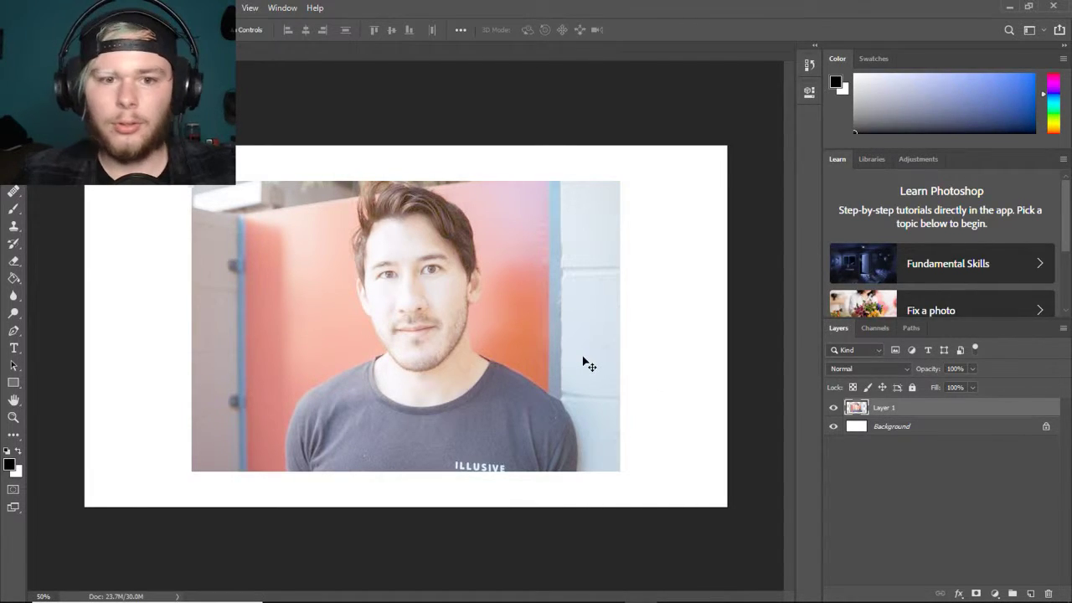
pyautogui.click(995, 595)
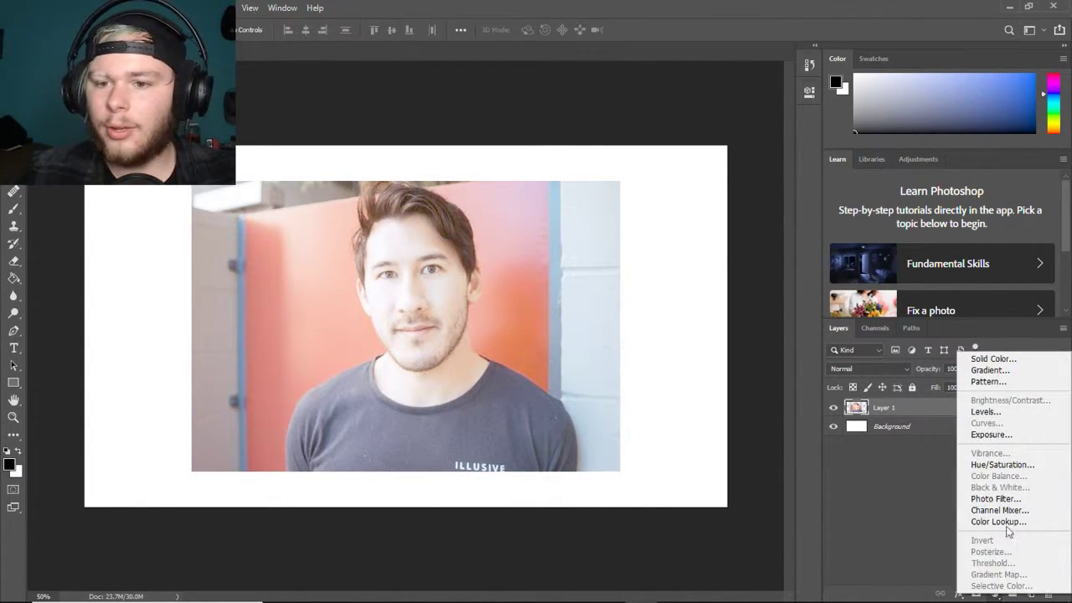
pyautogui.keyDown('alt'); pyautogui.click(980, 408); pyautogui.keyUp('alt')
pyautogui.click(642, 203)
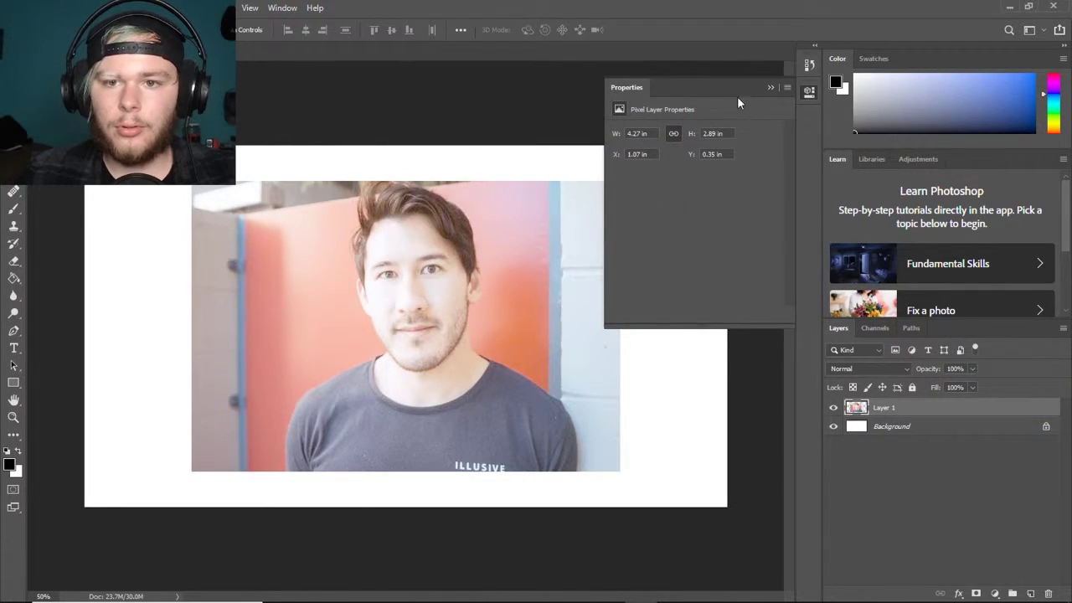
pyautogui.click(769, 87)
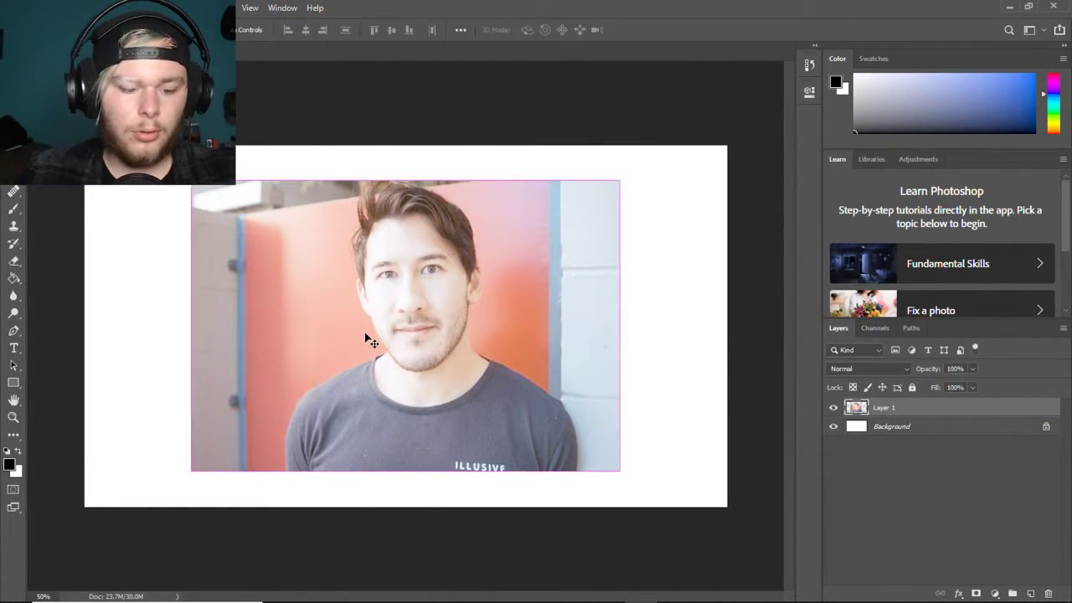
# - Scale the pasted portrait photo to about 133% and position it so that it fills the canvas height
pyautogui.hotkey('ctrl', 't')
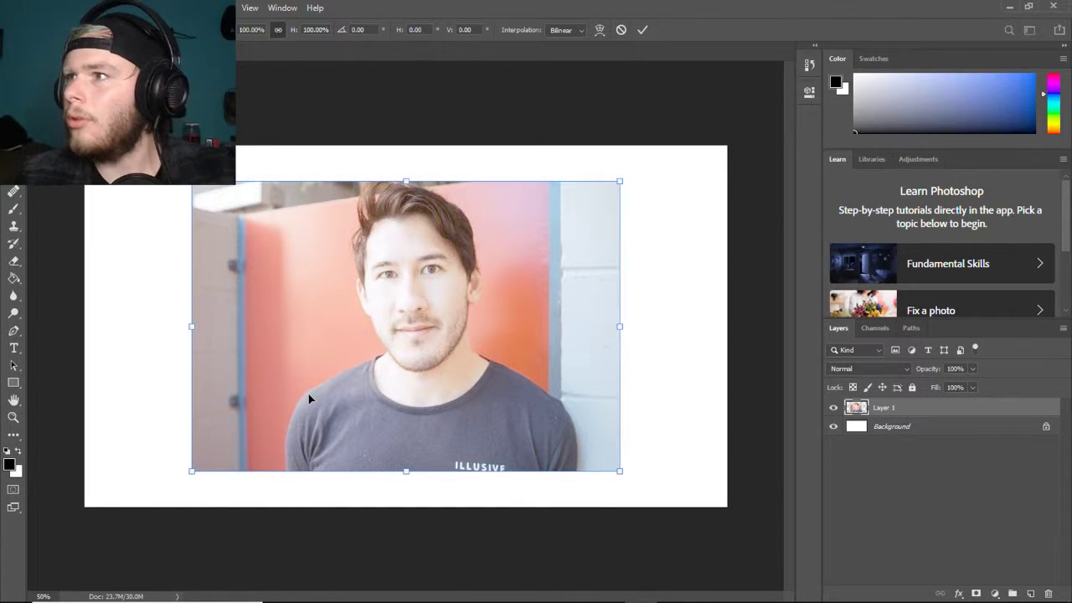
pyautogui.moveTo(190, 474); pyautogui.dragTo(127, 513)
pyautogui.moveTo(321, 427); pyautogui.dragTo(277, 395)
pyautogui.moveTo(573, 476); pyautogui.dragTo(683, 482)
pyautogui.moveTo(520, 427); pyautogui.dragTo(564, 427)
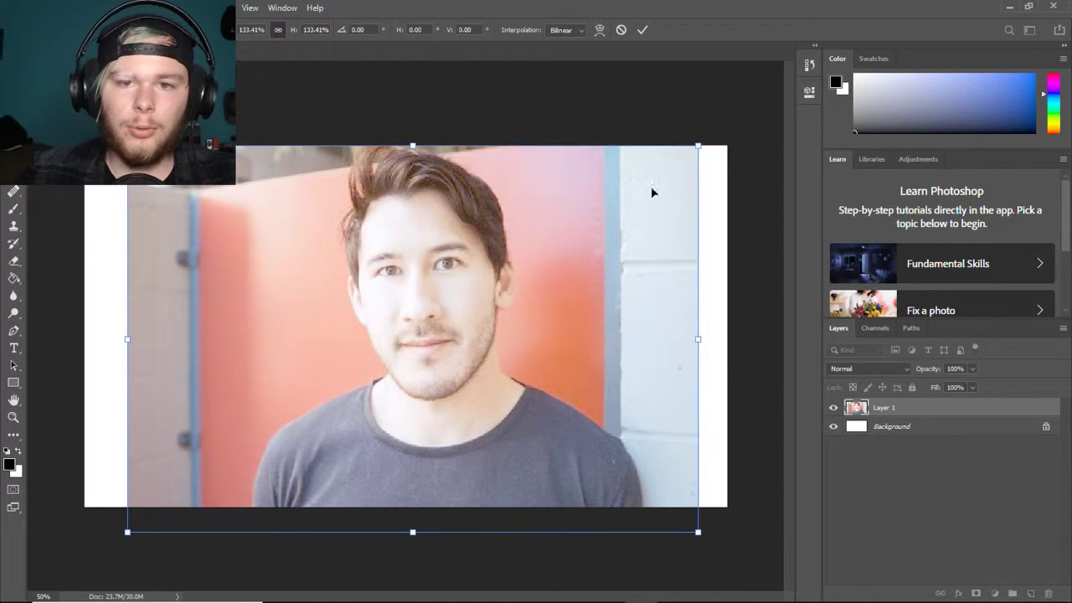
pyautogui.click(643, 29)
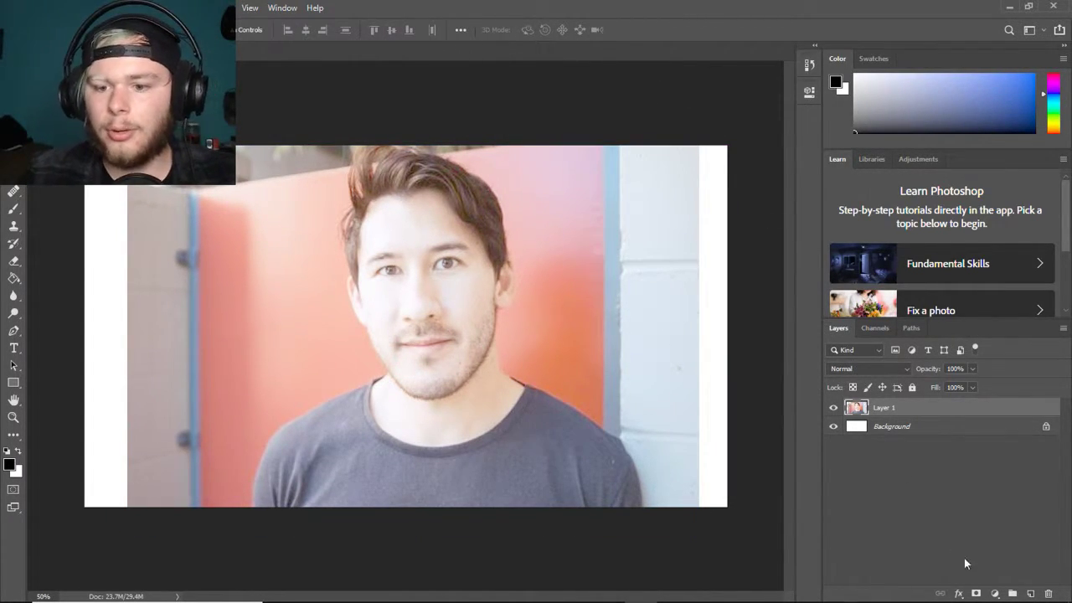
pyautogui.click(995, 593)
pyautogui.click(894, 493)
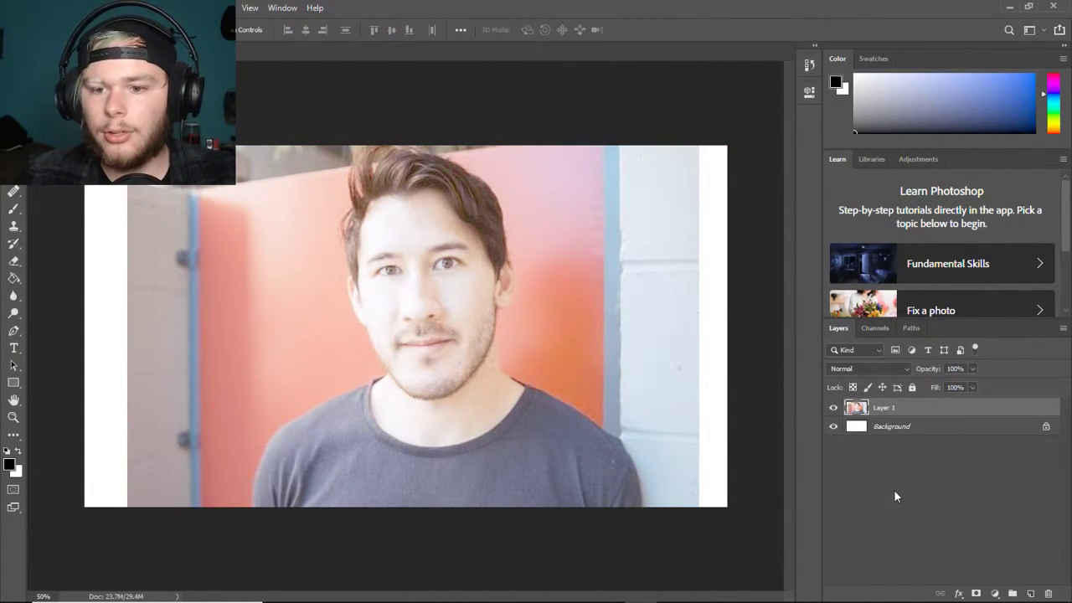
pyautogui.click(996, 593)
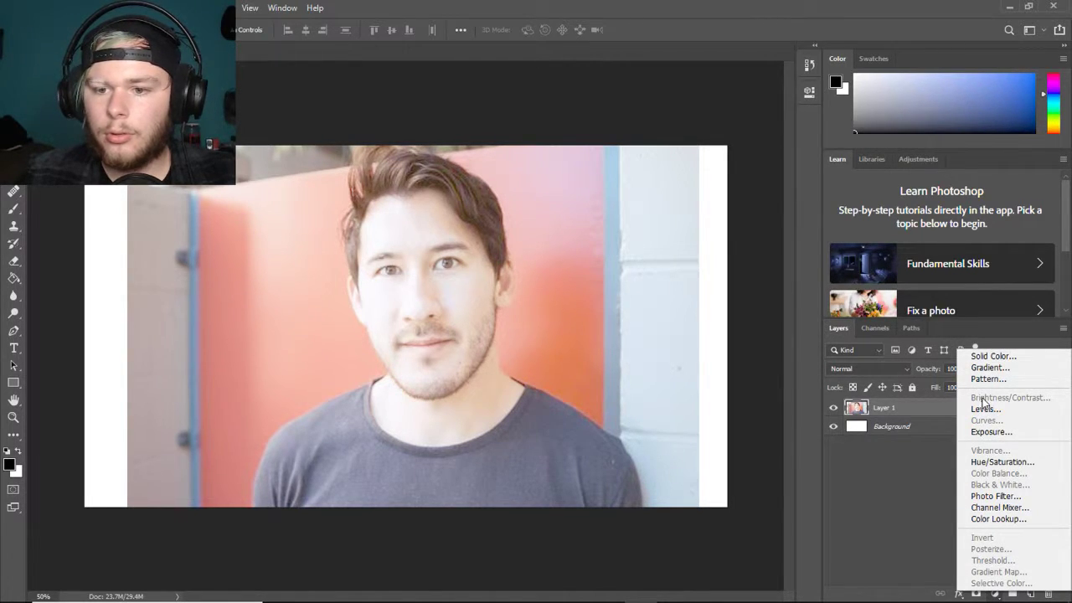
pyautogui.click(877, 520)
# - Convert the document to 16 bits per channel without merging its layers
pyautogui.click(92, 7)
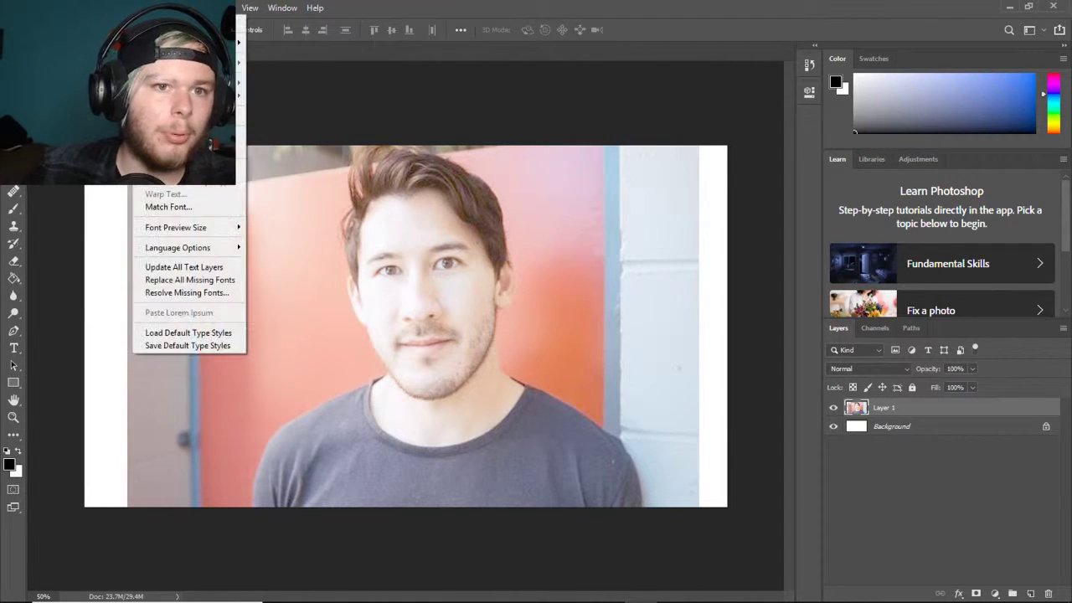
pyautogui.moveTo(118, 8)
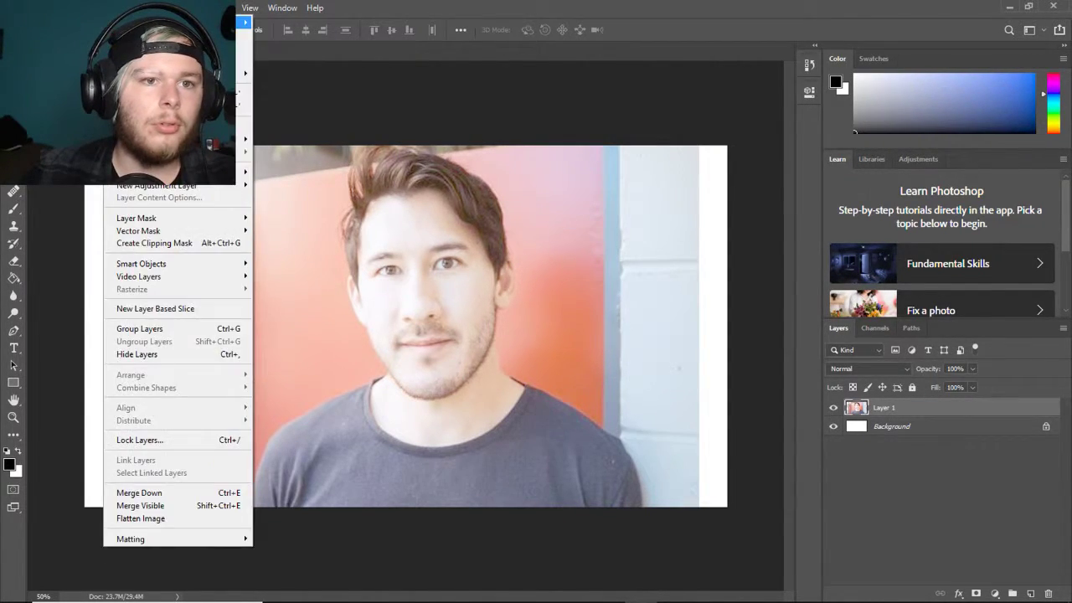
pyautogui.moveTo(143, 23)
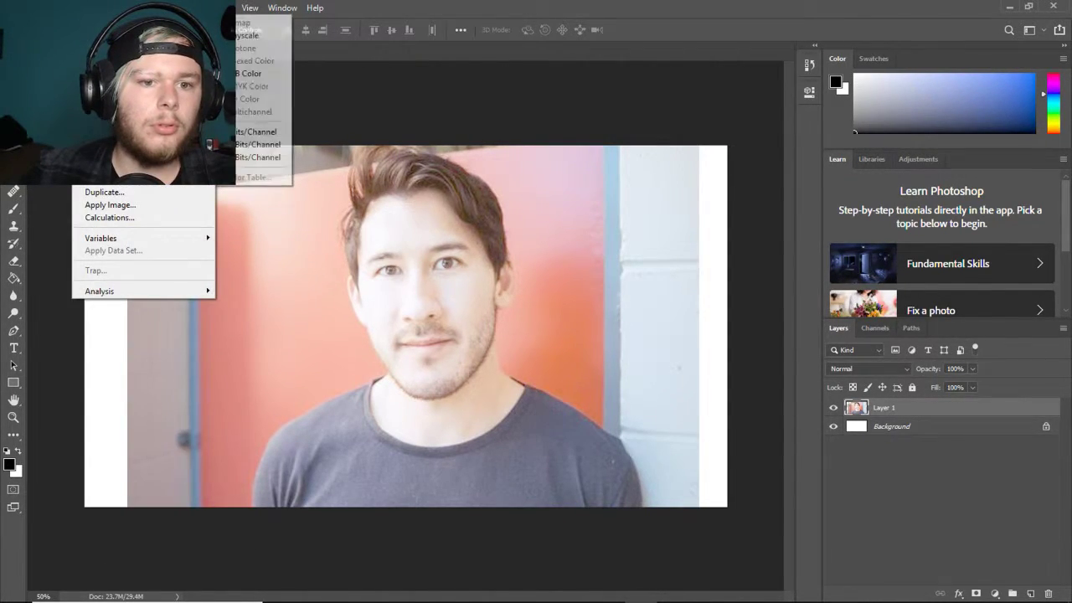
pyautogui.click(255, 144)
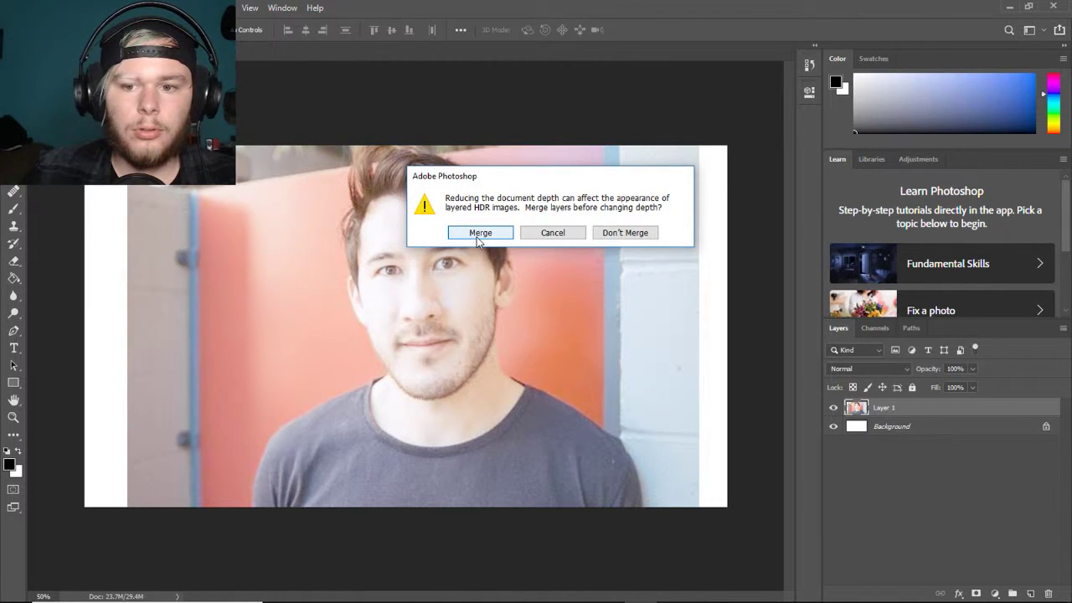
pyautogui.click(620, 237)
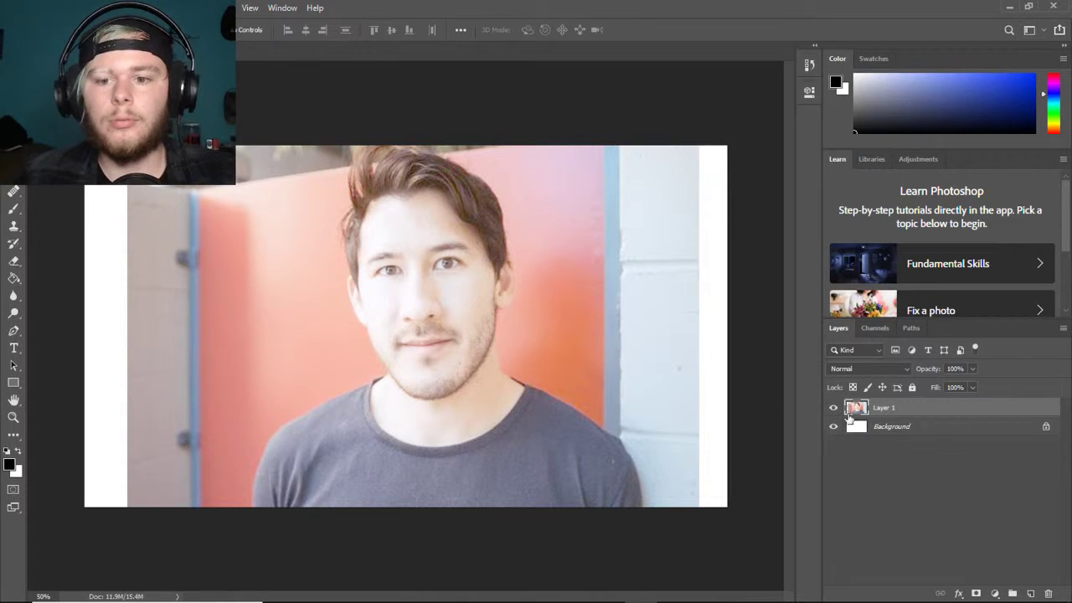
# - Add a Brightness/Contrast adjustment above the portrait photo with brightness -75 and contrast 100
pyautogui.click(995, 593)
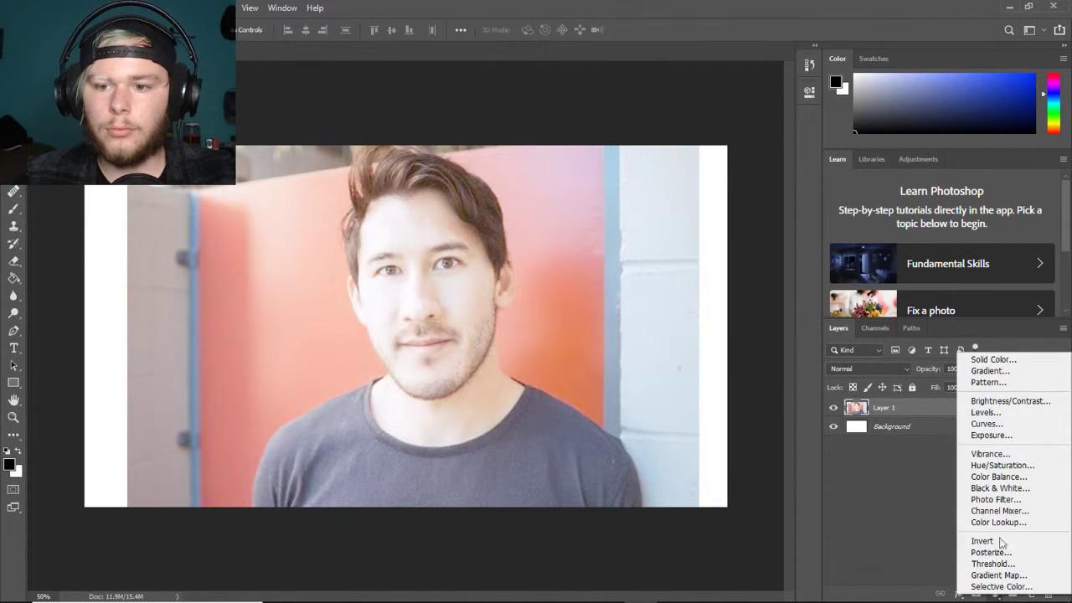
pyautogui.click(1010, 400)
pyautogui.moveTo(695, 168); pyautogui.dragTo(751, 198)
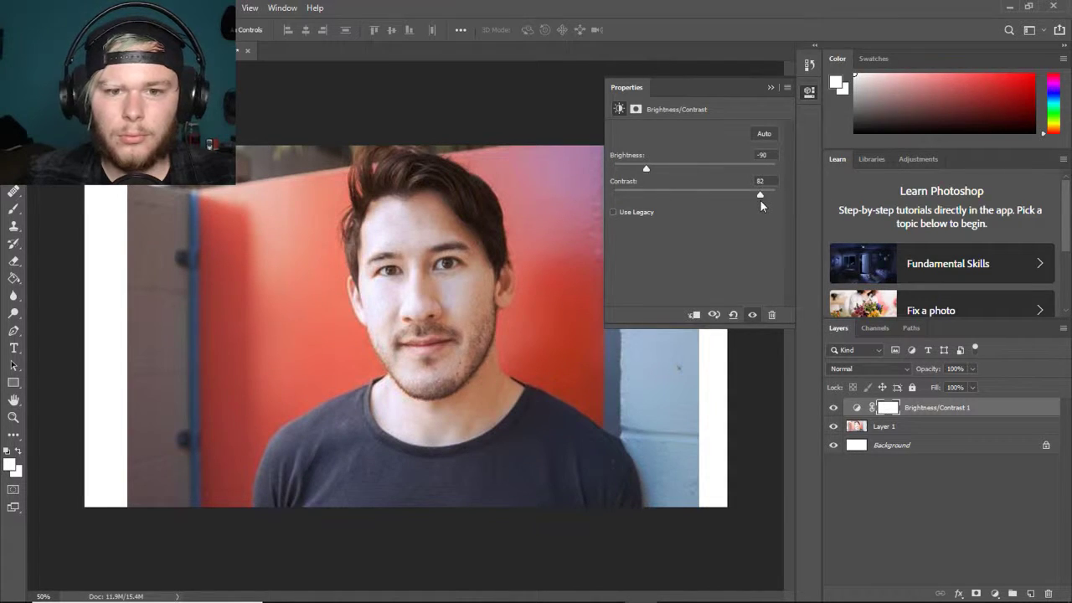
pyautogui.moveTo(647, 169); pyautogui.dragTo(655, 170)
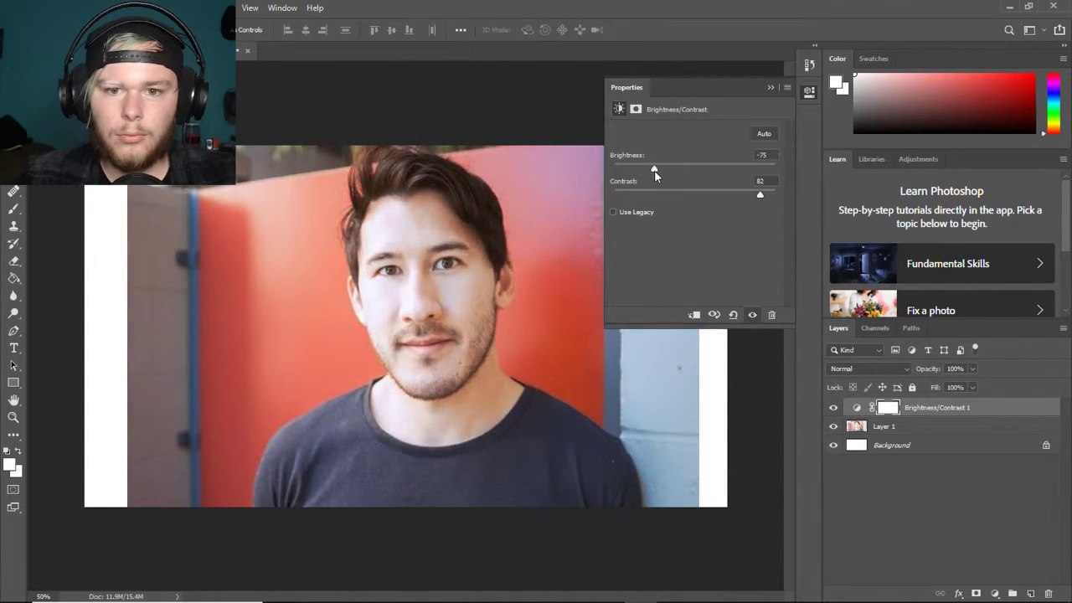
pyautogui.moveTo(761, 195); pyautogui.dragTo(784, 193)
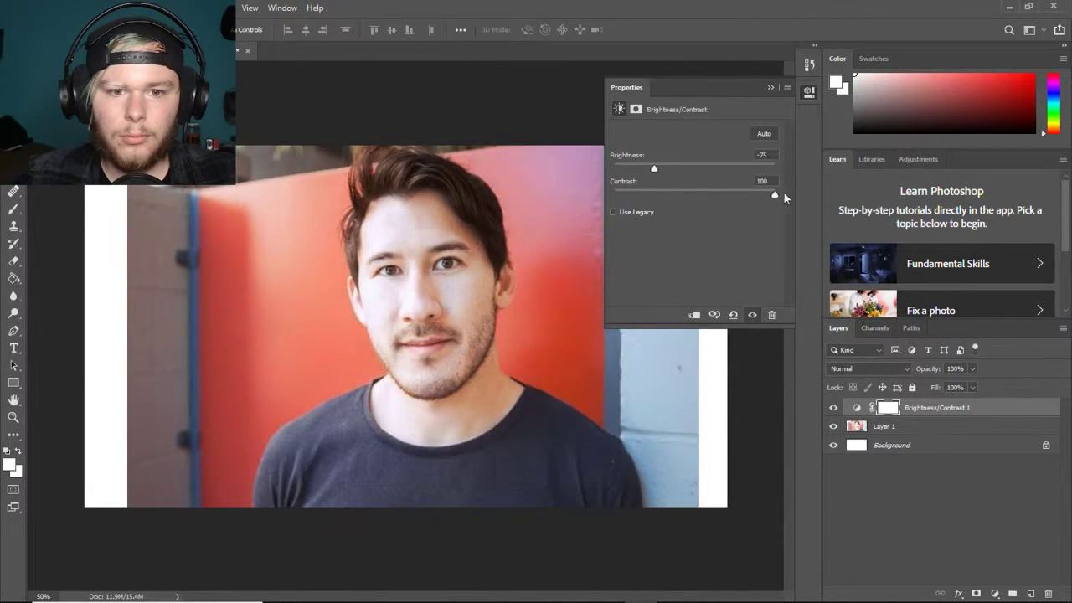
# - Enable Use Legacy for the Brightness/Contrast adjustment, set brightness to -66 and contrast to 38, and collapse its properties
pyautogui.click(614, 213)
pyautogui.moveTo(694, 197); pyautogui.dragTo(642, 172)
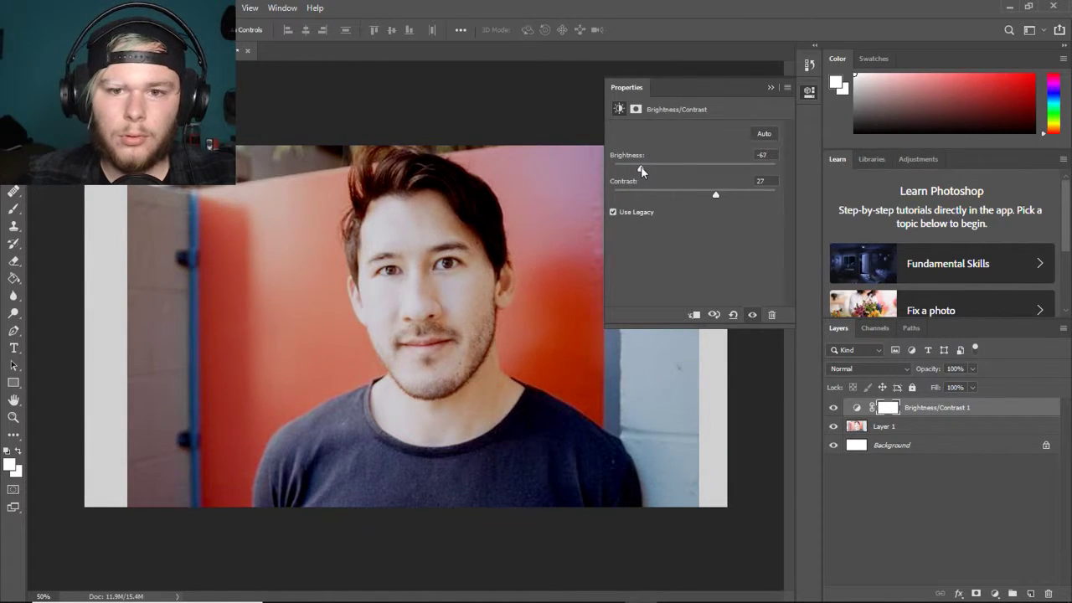
pyautogui.moveTo(710, 194)
pyautogui.mouseDown()
pyautogui.moveTo(741, 192)
pyautogui.moveTo(724, 191)
pyautogui.mouseUp()
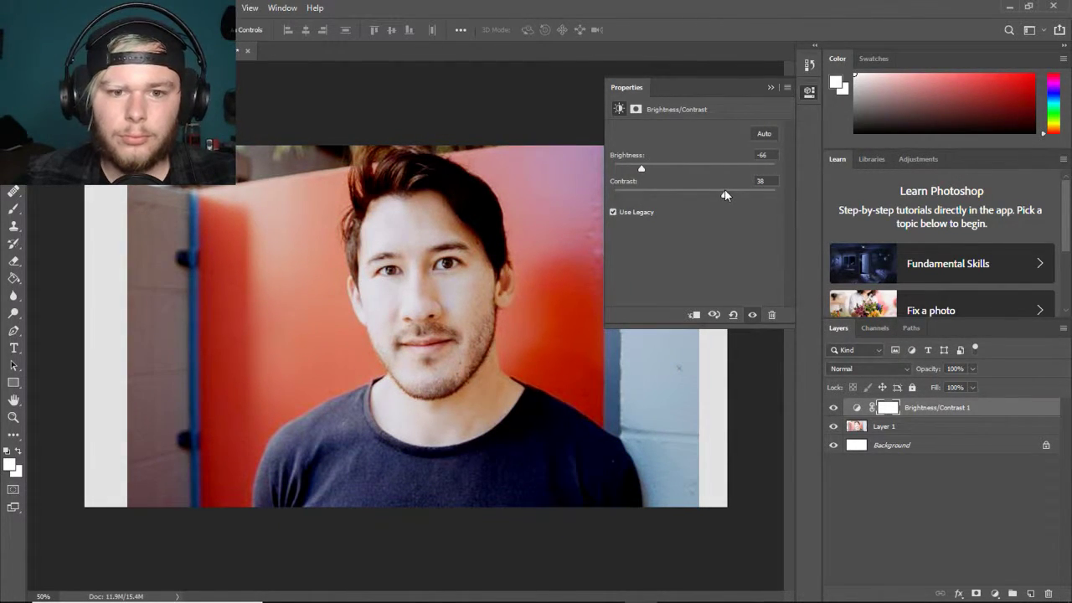
pyautogui.click(771, 87)
pyautogui.hotkey('ctrl', '+')
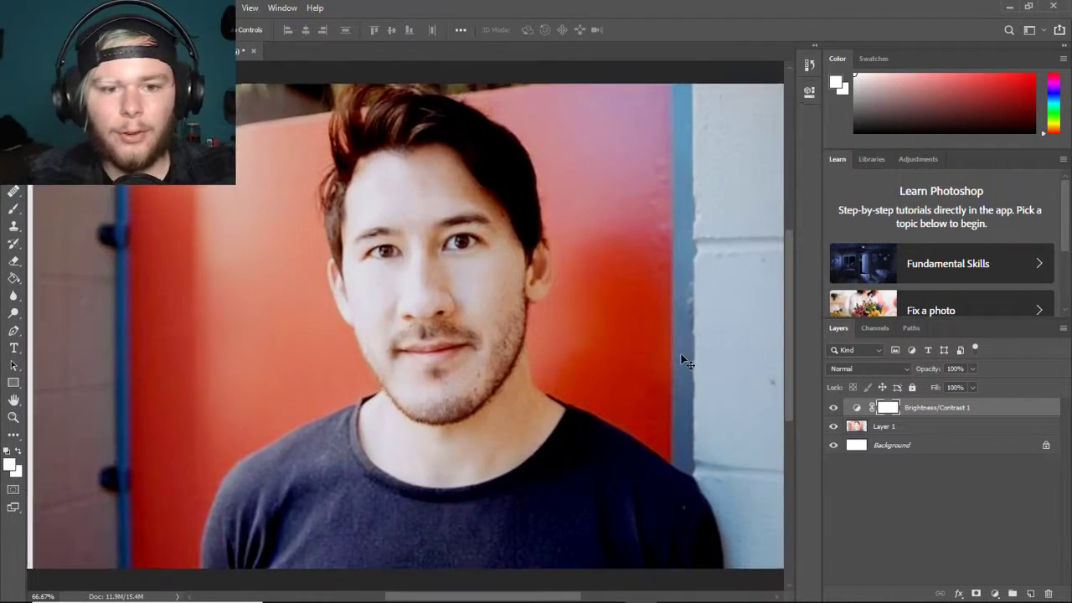
pyautogui.hotkey('ctrl', '+')
pyautogui.hotkey('ctrl', '-')
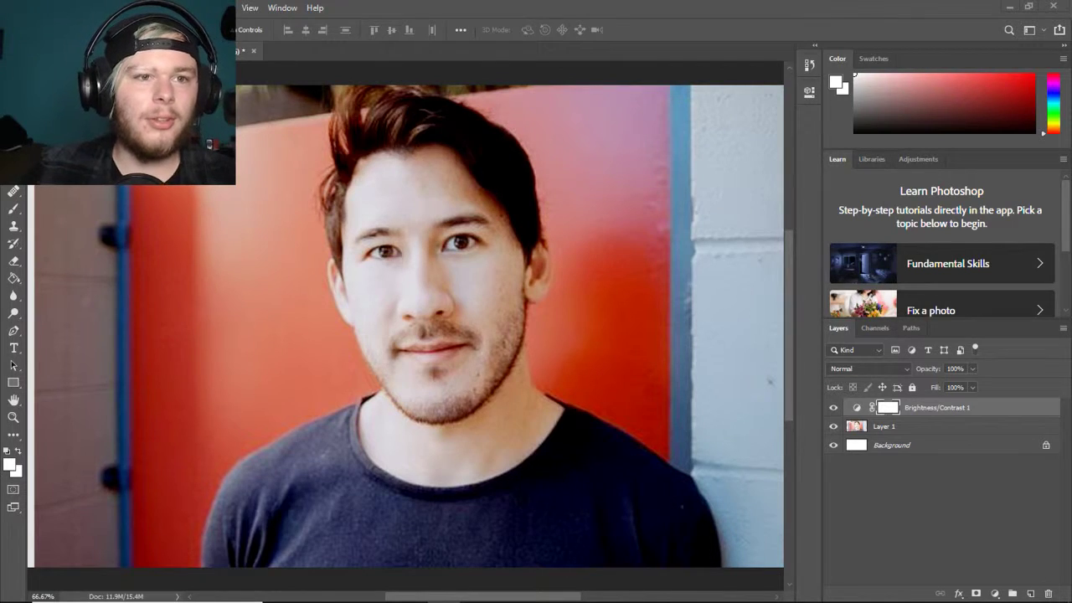
# - Paste the second portrait photo onto a new layer, scale it to about 142% and move it to the canvas's upper edge
pyautogui.hotkey('ctrl', 'shift', 'alt', 'n')
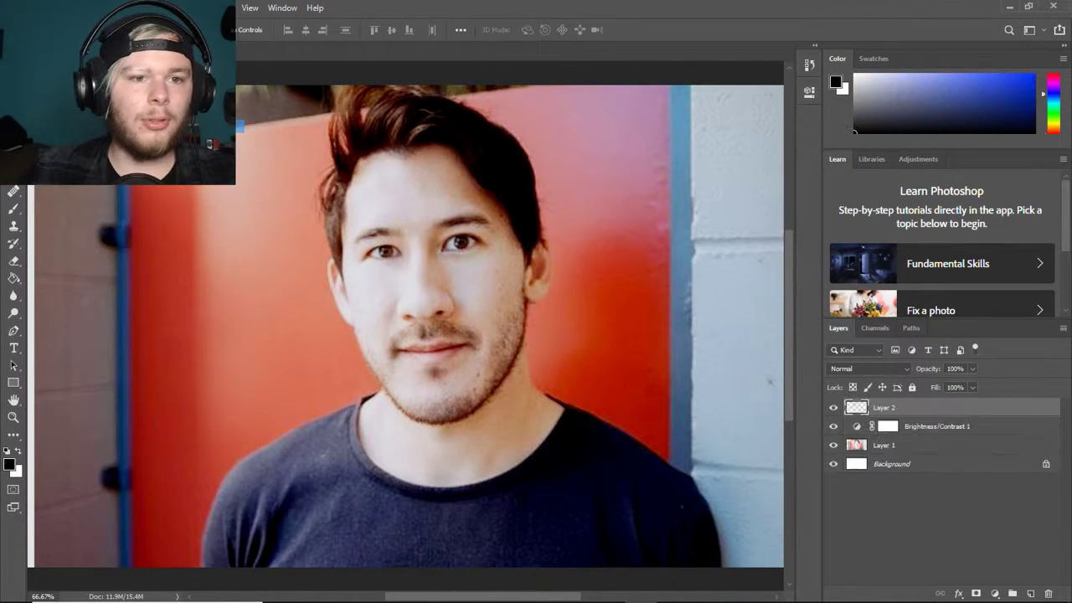
pyautogui.hotkey('ctrl', 'v')
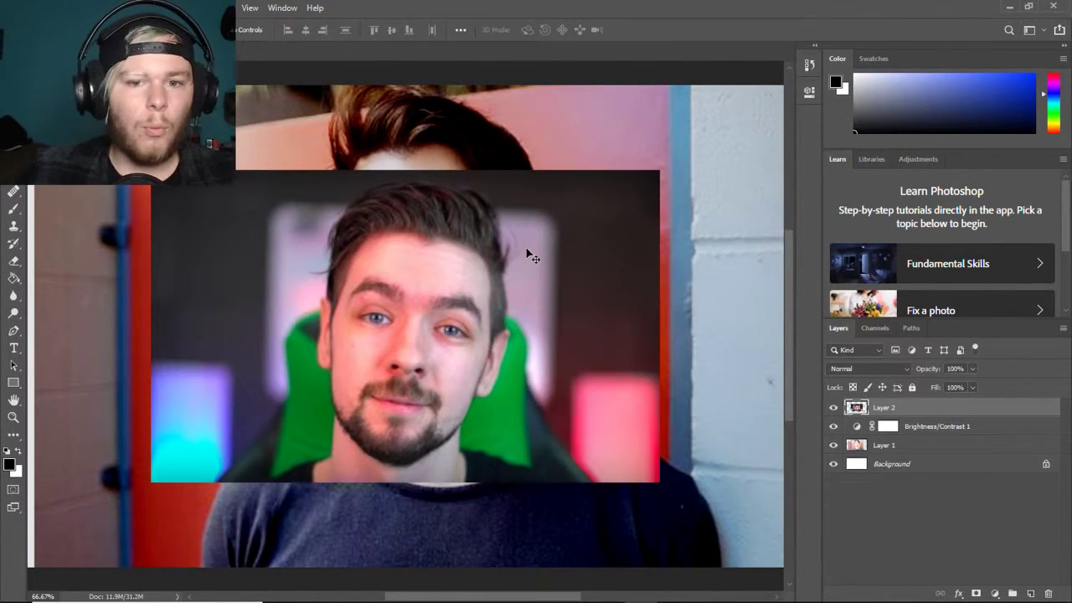
pyautogui.hotkey('ctrl', 't')
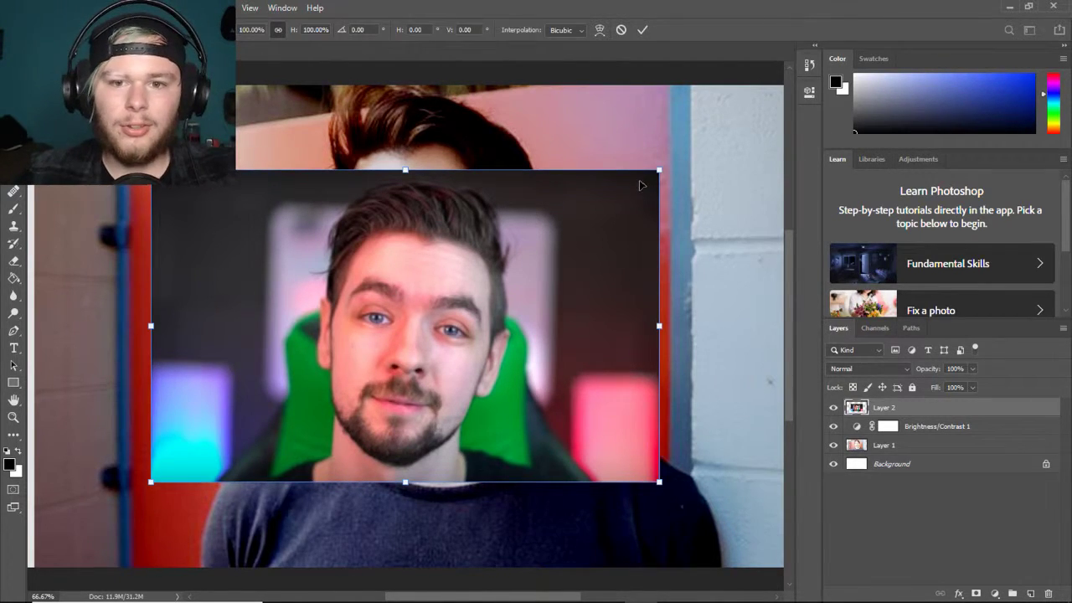
pyautogui.moveTo(660, 170); pyautogui.dragTo(800, 86)
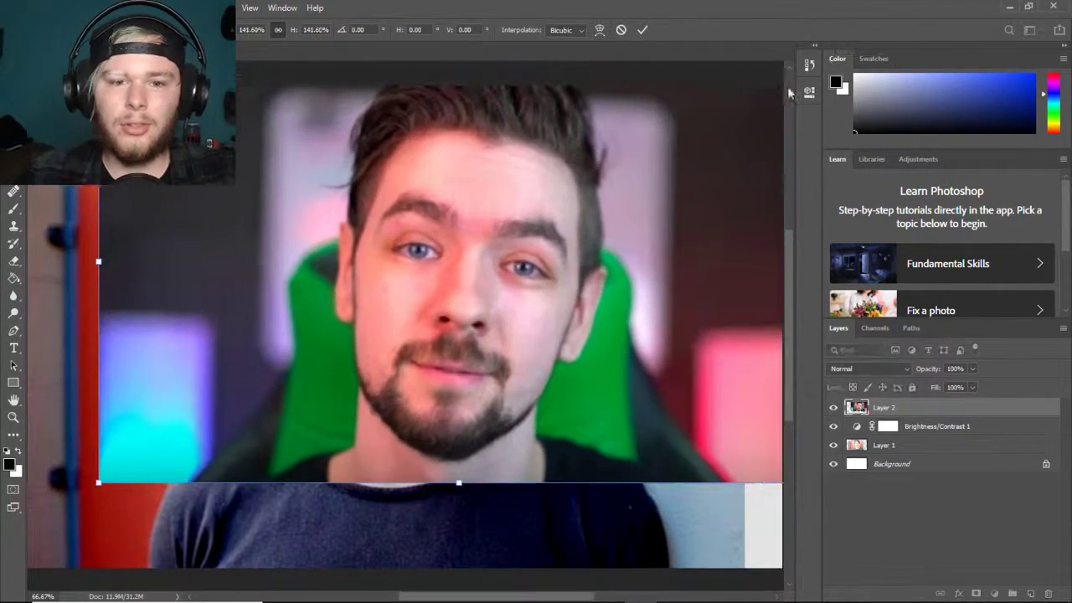
pyautogui.moveTo(591, 203); pyautogui.dragTo(538, 250)
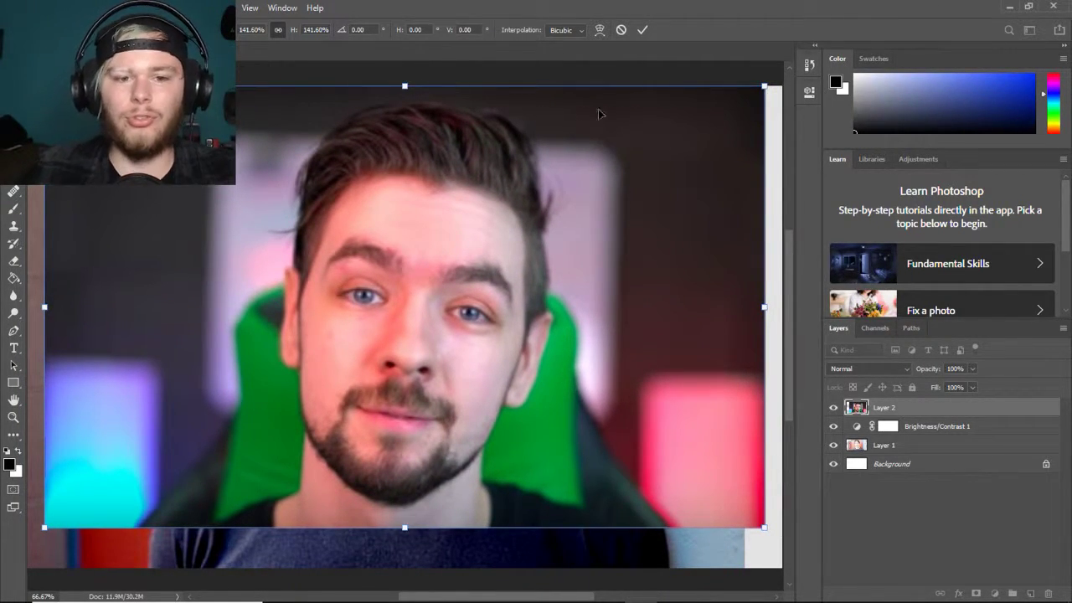
pyautogui.click(643, 31)
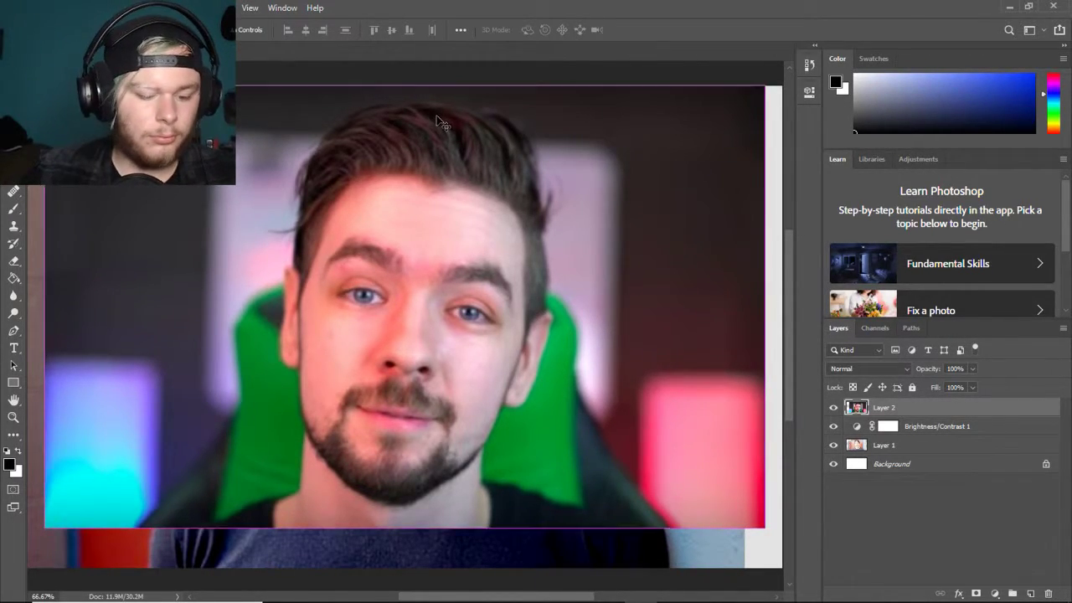
# - Shift the pasted second portrait slightly to the right and down with Free Transform
pyautogui.hotkey('ctrl', 't')
pyautogui.moveTo(354, 220); pyautogui.dragTo(399, 213)
pyautogui.rightClick(398, 214)
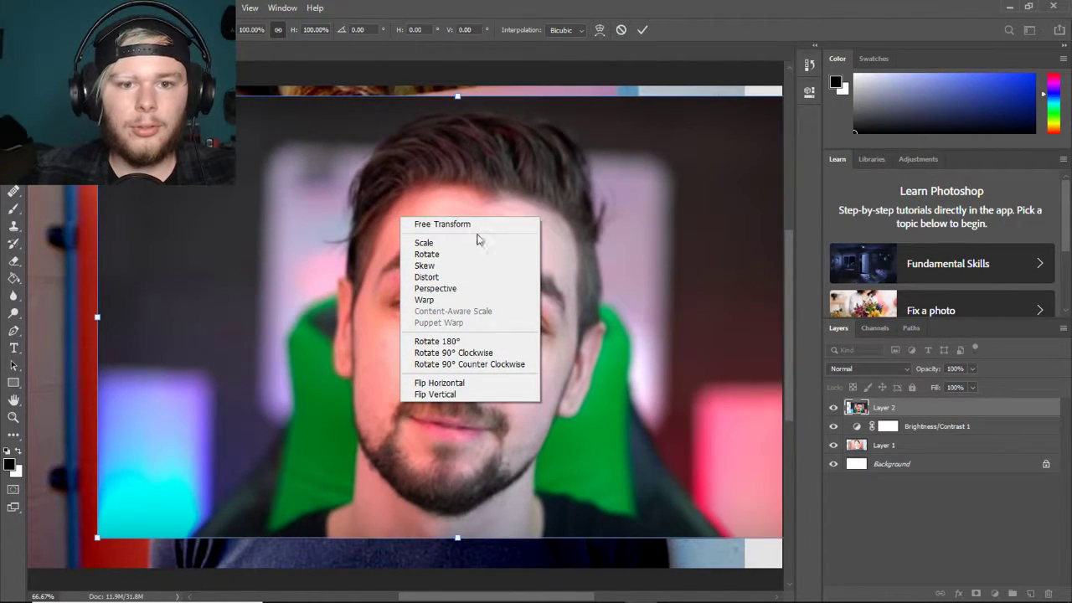
pyautogui.click(520, 167)
pyautogui.press('Return')
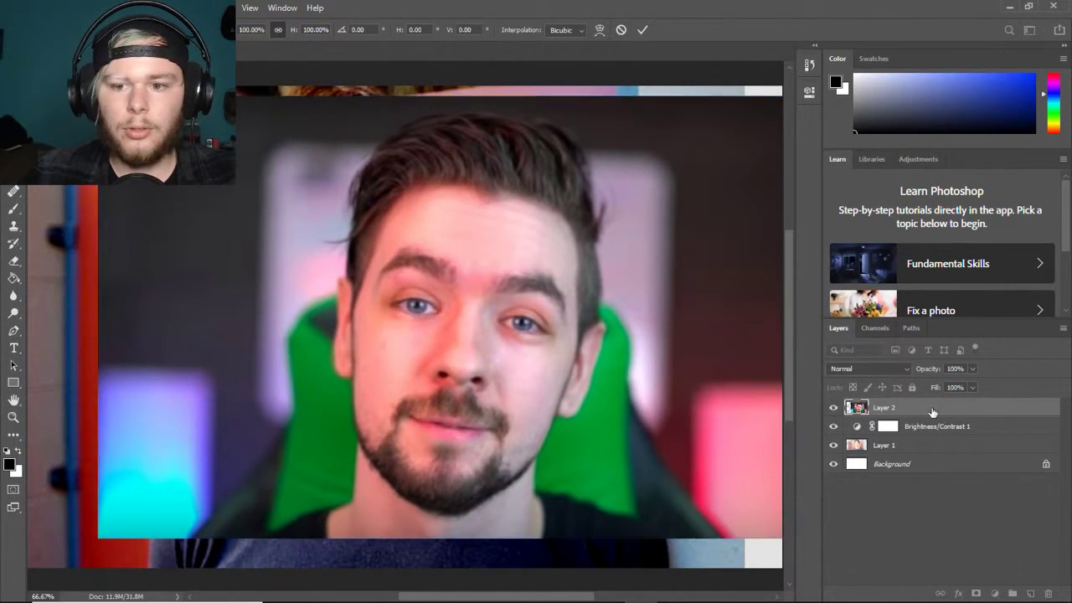
# - Delete Layer 2 containing the pasted second portrait
pyautogui.rightClick(952, 409)
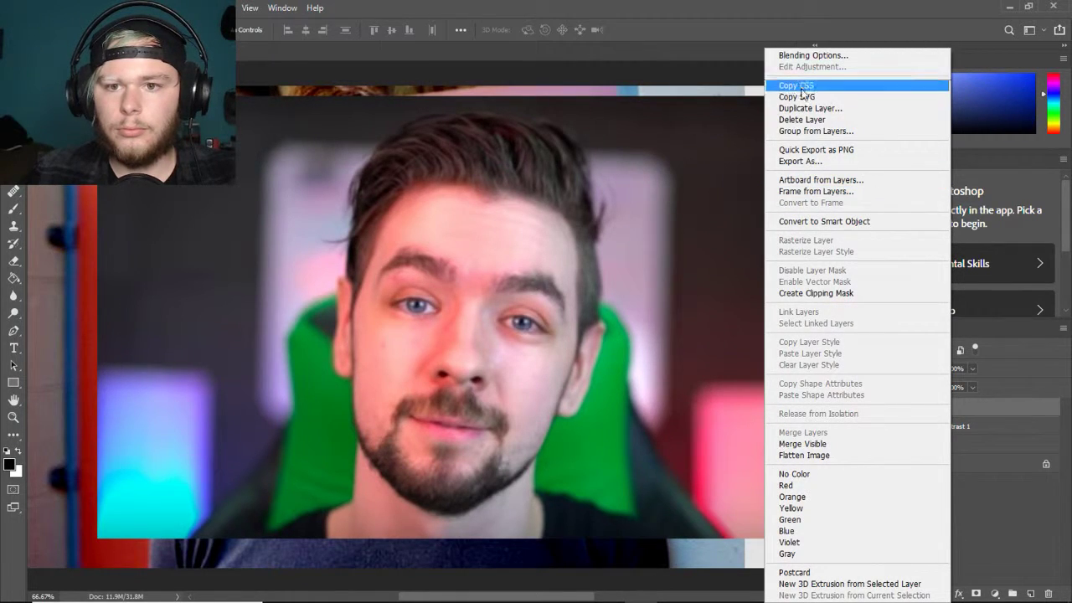
pyautogui.click(804, 120)
pyautogui.click(474, 232)
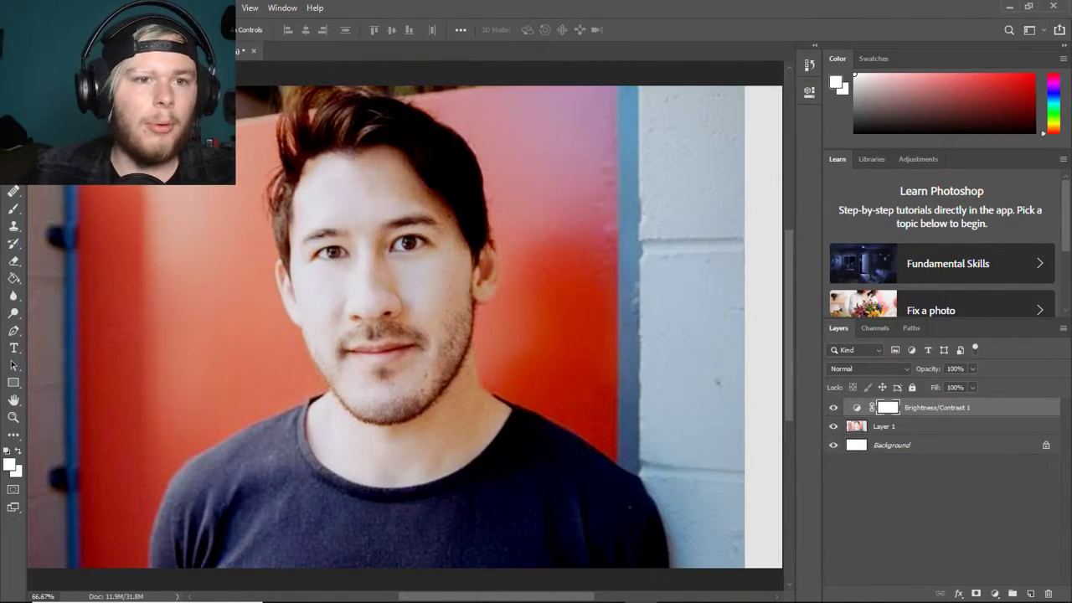
# - Create a new 1920 x 1080 px document at 300 ppi in 32-bit RGB and paste the second portrait photo into it
pyautogui.click(34, 7)
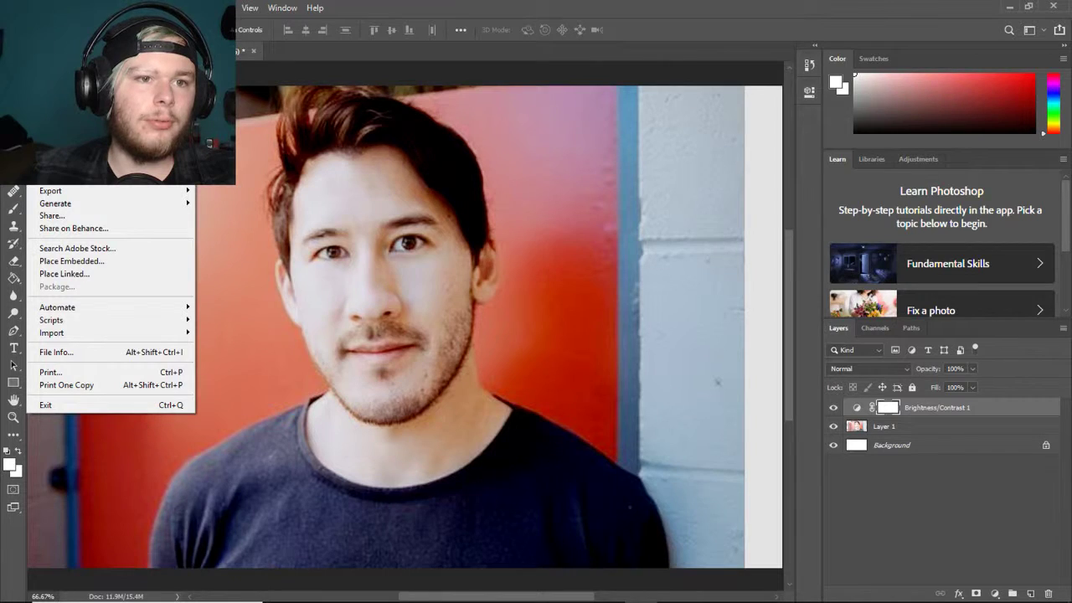
pyautogui.click(50, 23)
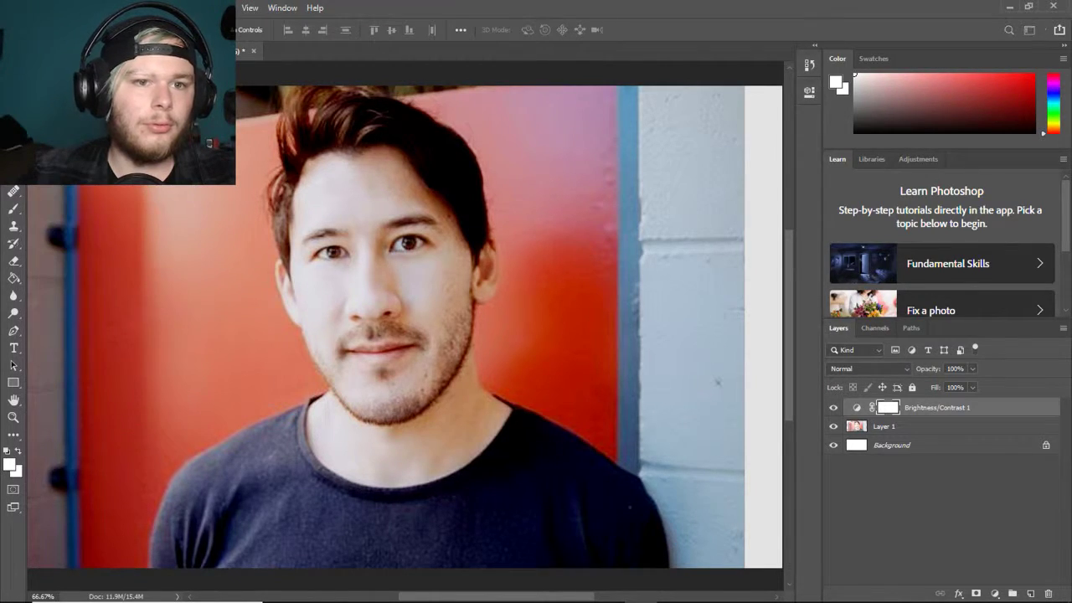
pyautogui.click(388, 240)
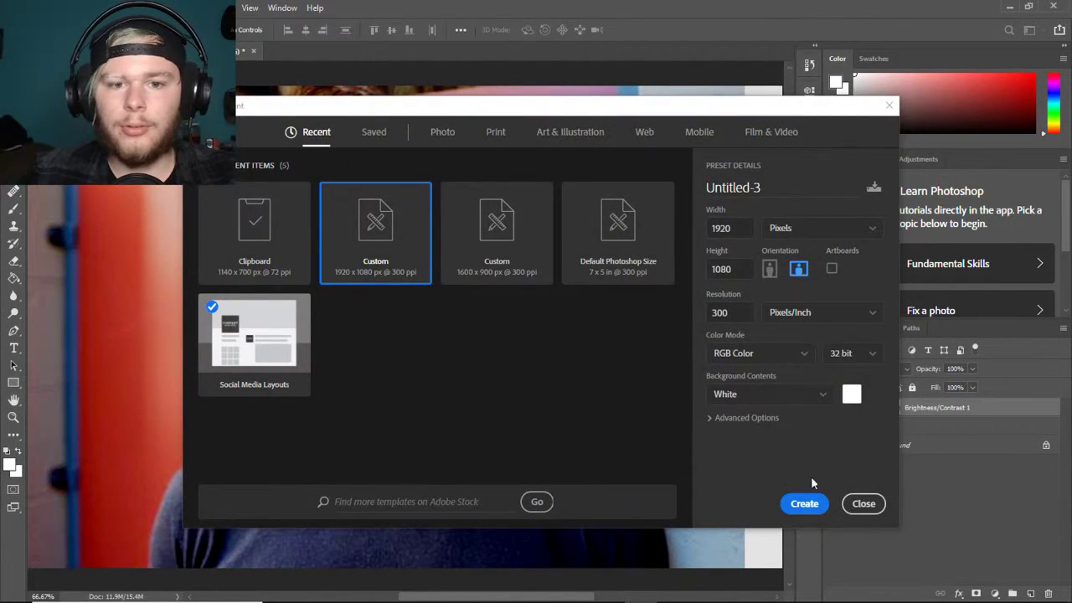
pyautogui.click(804, 503)
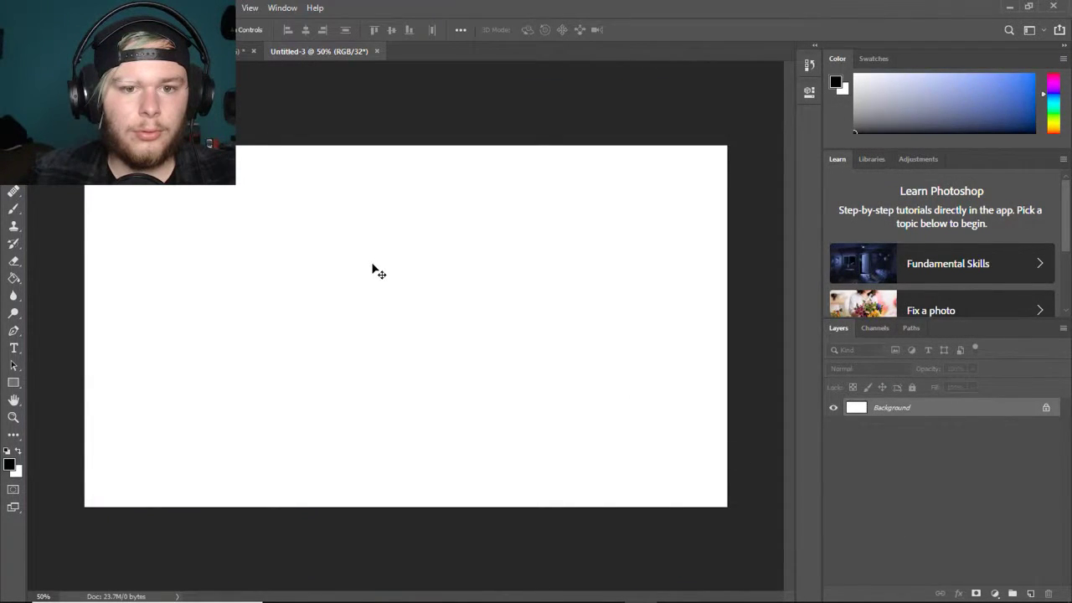
pyautogui.click(63, 7)
pyautogui.click(75, 134)
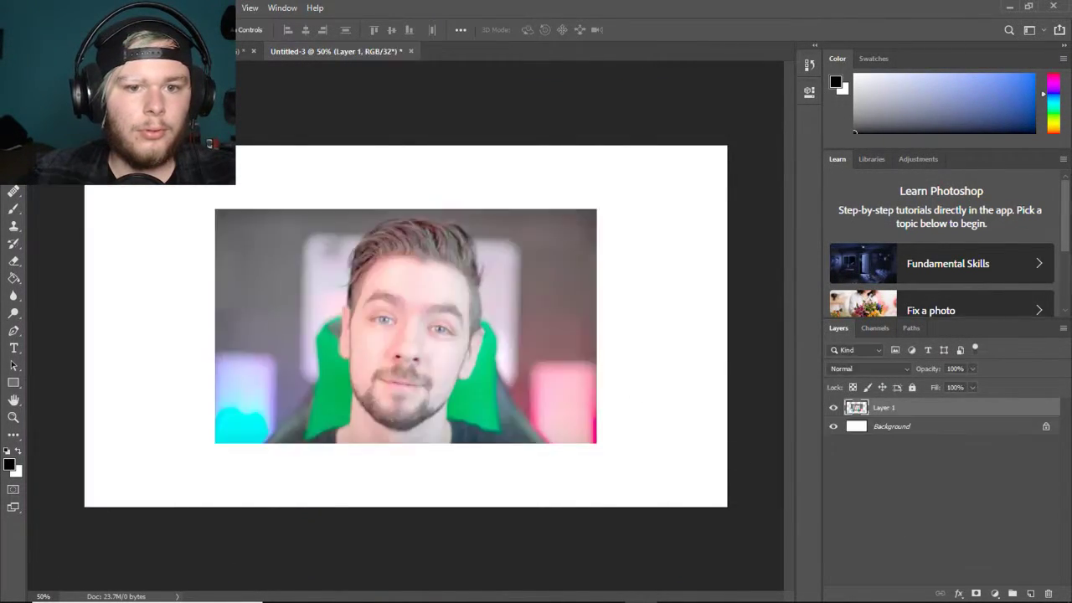
# - Scale the pasted portrait to about 166%, centre it vertically and align it with the canvas's right edge
pyautogui.hotkey('ctrl', 't')
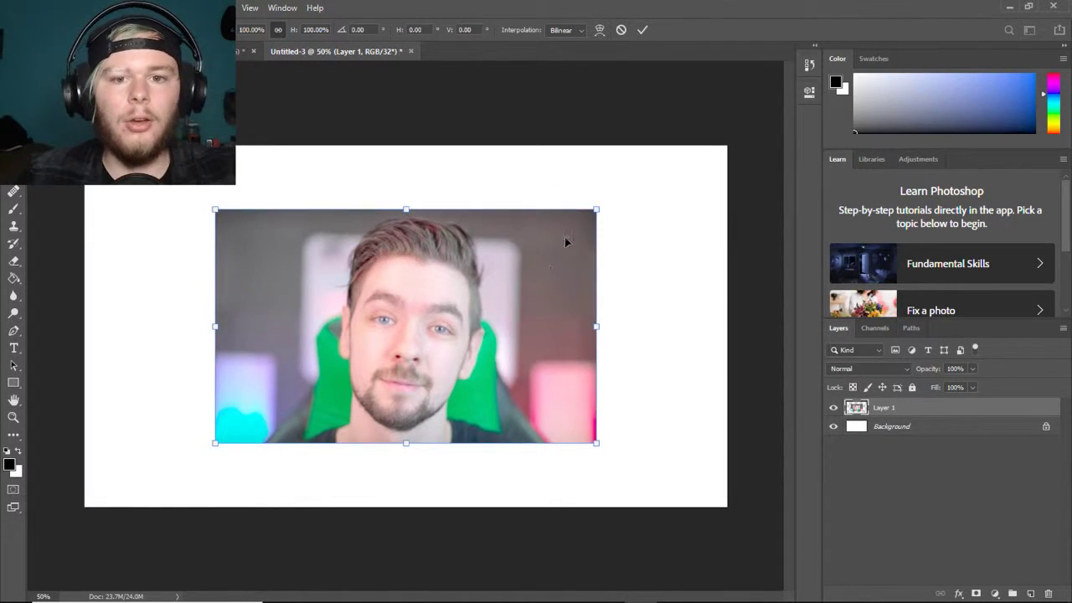
pyautogui.moveTo(595, 209); pyautogui.dragTo(747, 167)
pyautogui.moveTo(469, 322); pyautogui.dragTo(339, 381)
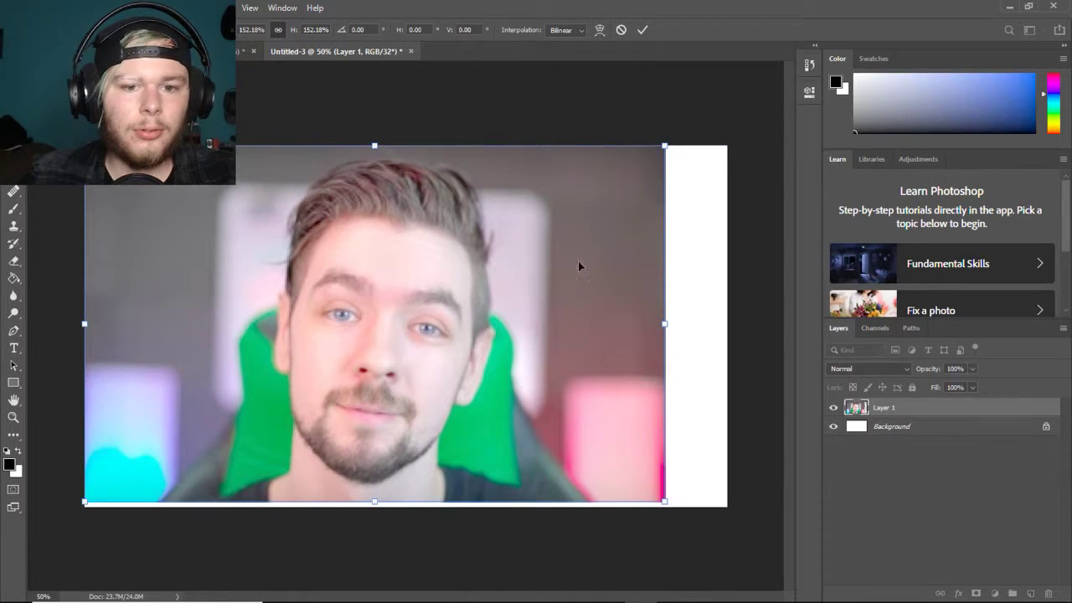
pyautogui.moveTo(664, 501); pyautogui.dragTo(718, 533)
pyautogui.moveTo(486, 396); pyautogui.dragTo(496, 375)
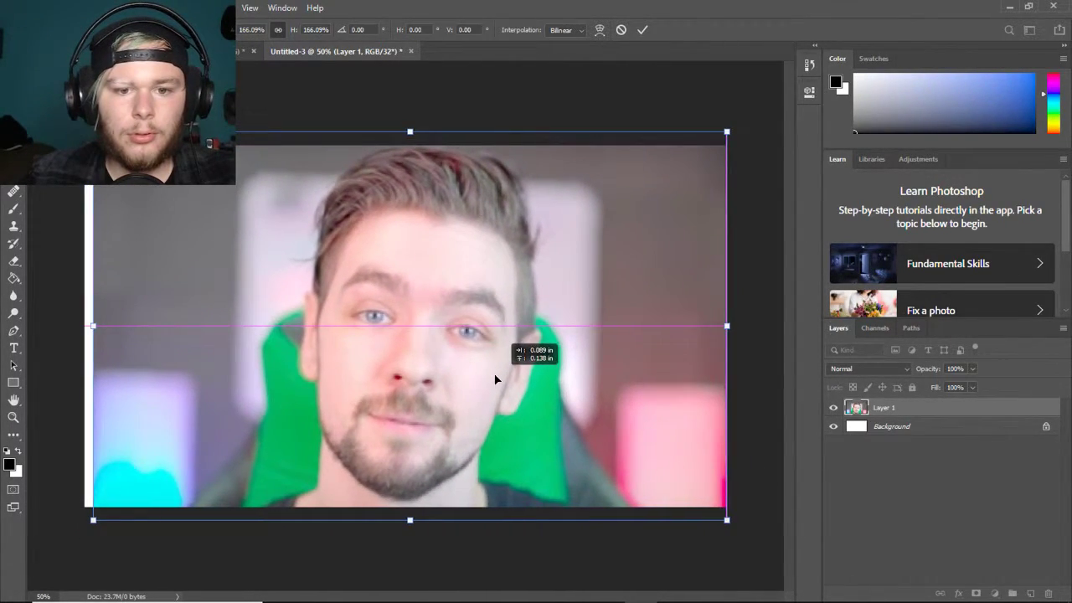
pyautogui.click(643, 32)
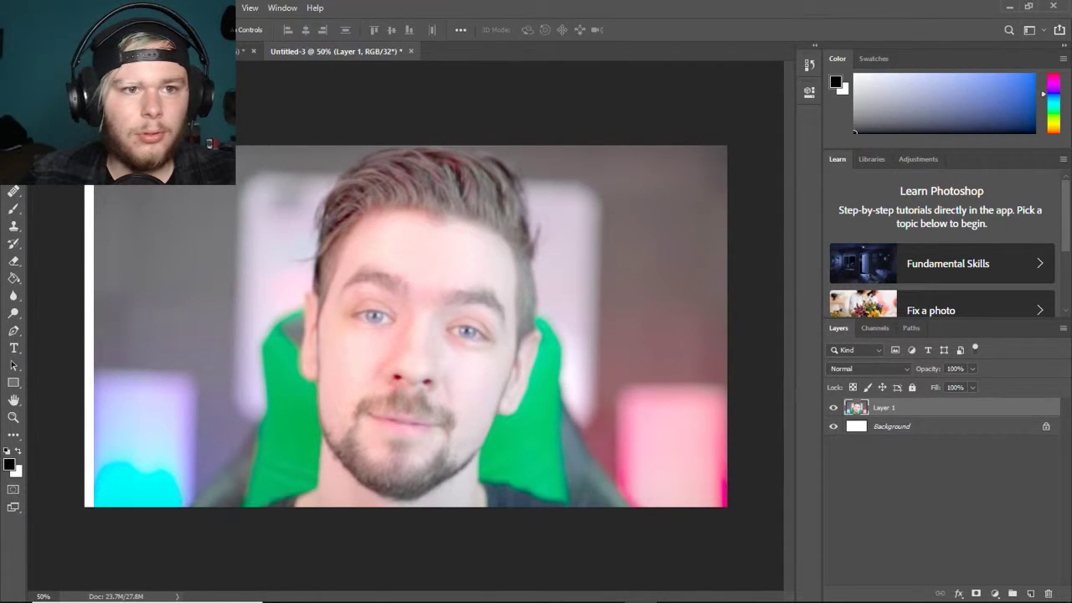
# - Convert the second portrait's document to 16 Bits/Channel, keeping its layers separate
pyautogui.click(87, 7)
pyautogui.moveTo(193, 23)
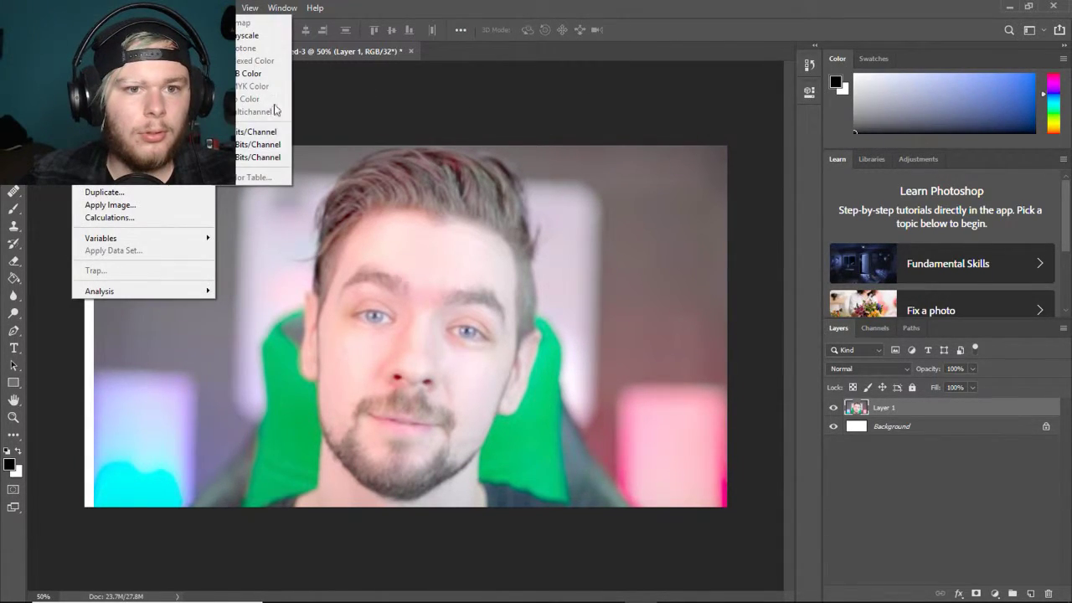
pyautogui.click(251, 147)
pyautogui.click(632, 239)
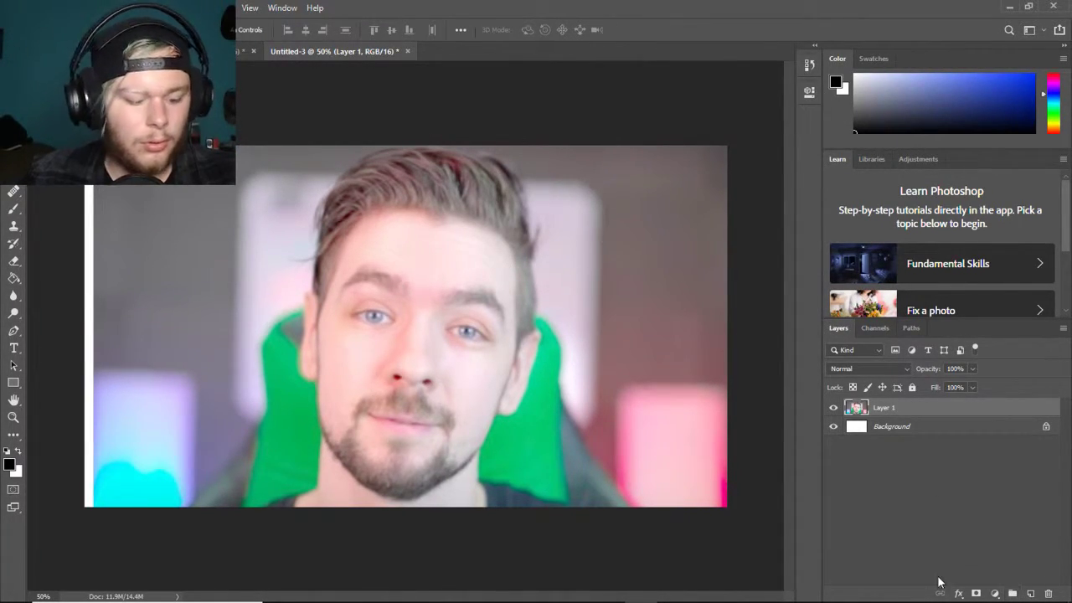
# - Add a Brightness/Contrast adjustment layer above Layer 1, using the previous layer to create a clipping mask
pyautogui.click(995, 594)
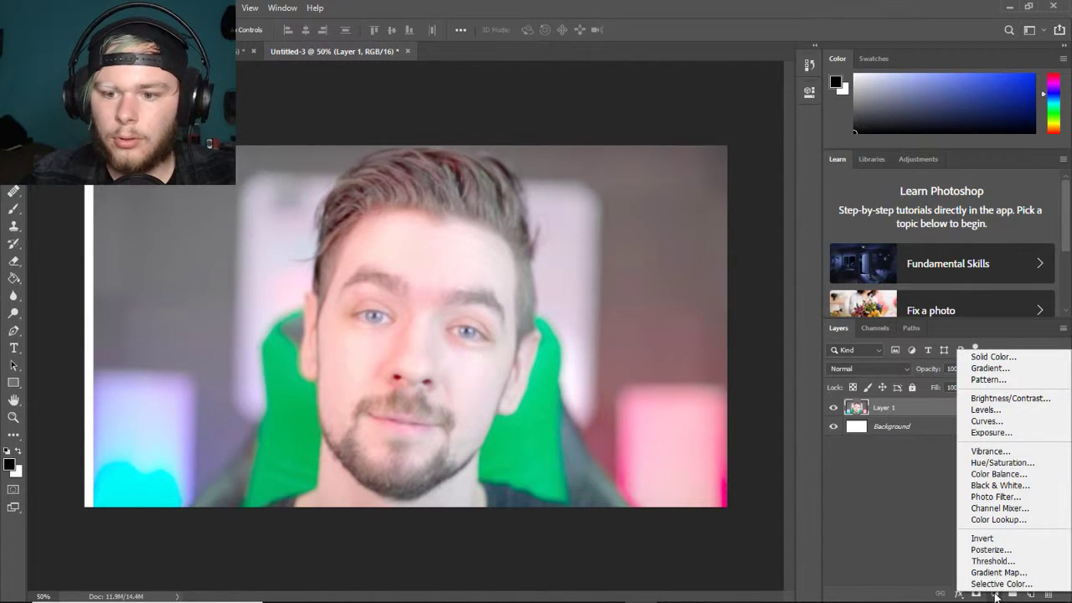
pyautogui.keyDown('alt'); pyautogui.click(1011, 399); pyautogui.keyUp('alt')
pyautogui.click(450, 197)
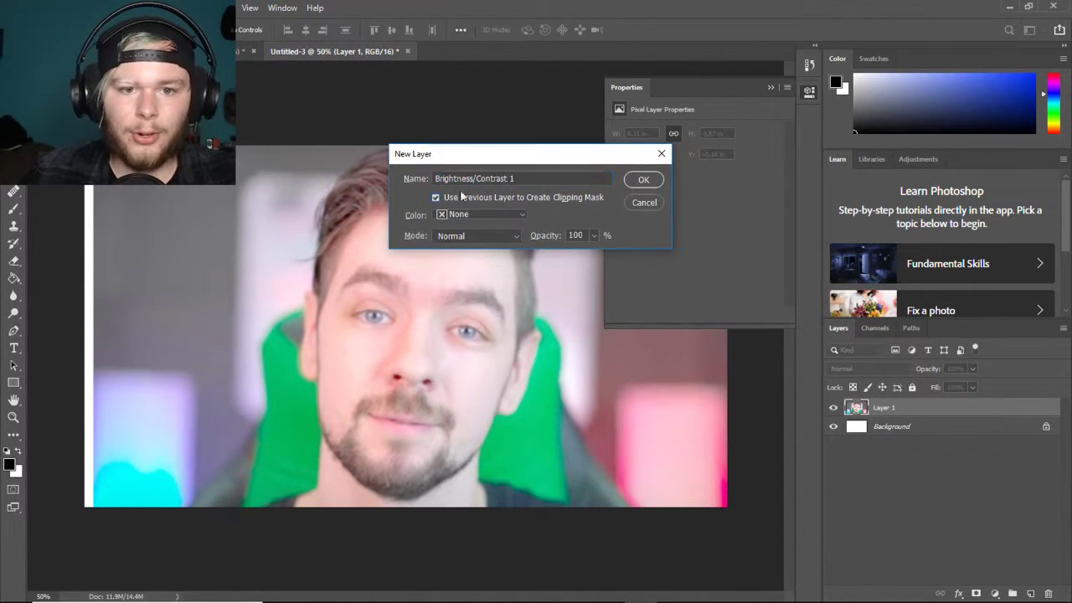
pyautogui.click(643, 180)
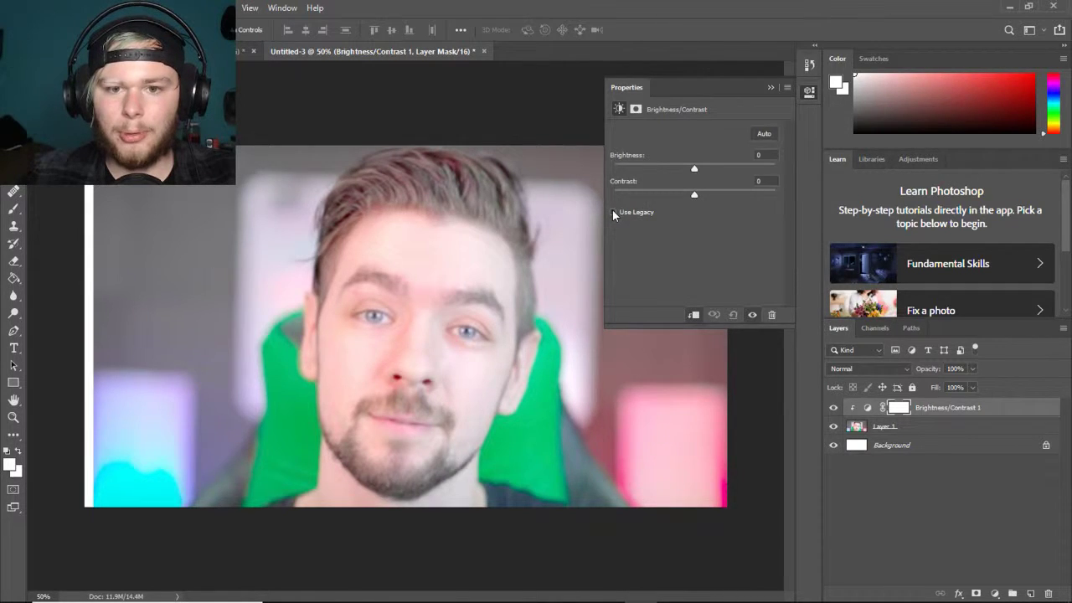
# - Enable Use Legacy on the Brightness/Contrast adjustment and set brightness to -58 and contrast to about 41
pyautogui.moveTo(694, 168); pyautogui.dragTo(647, 170)
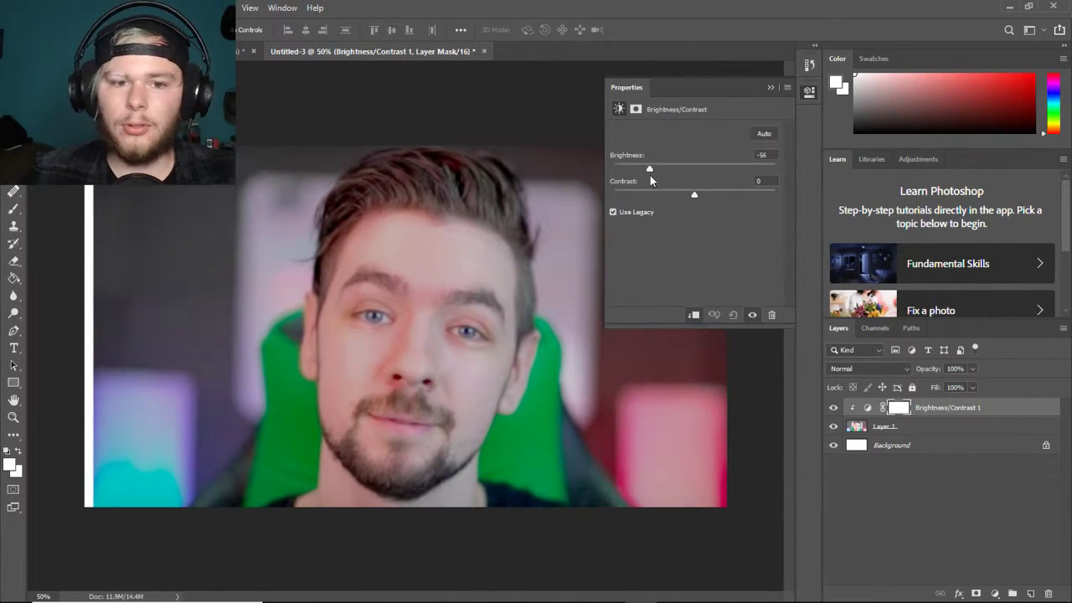
pyautogui.moveTo(694, 194); pyautogui.dragTo(725, 196)
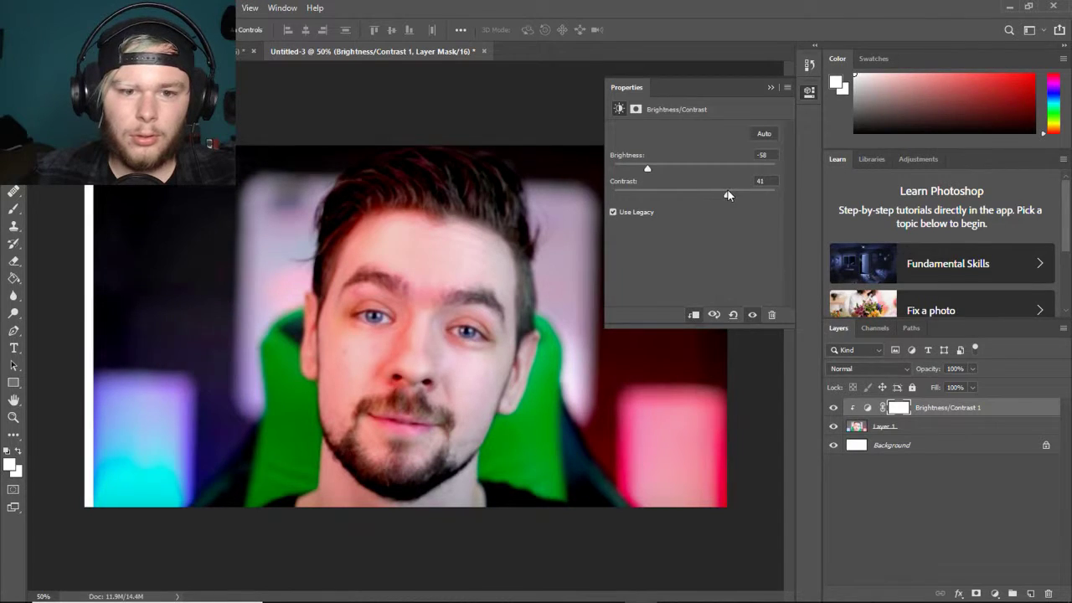
pyautogui.click(771, 87)
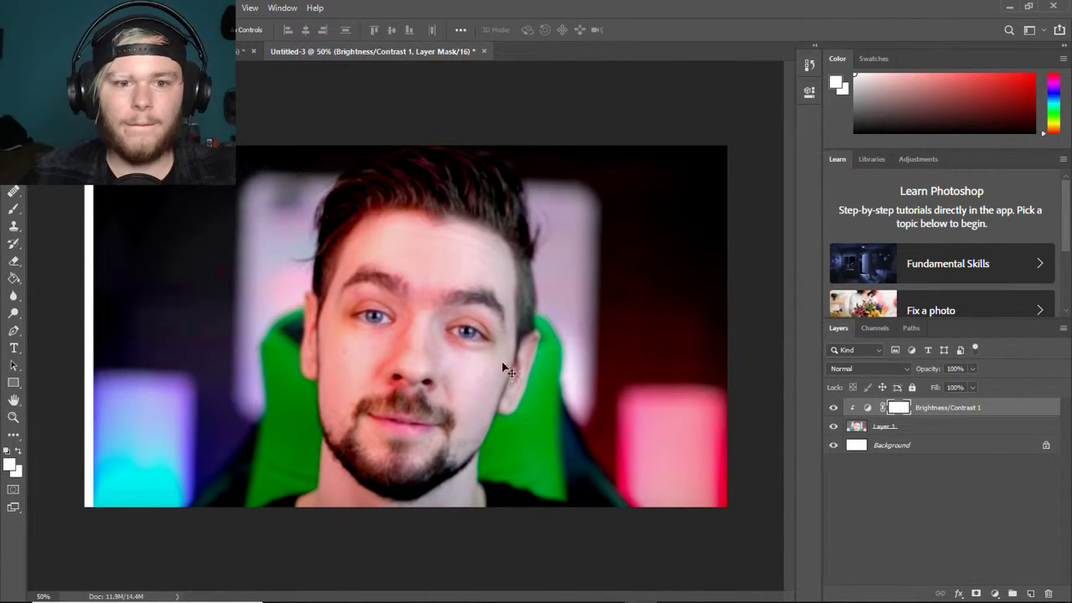
# - Merge the Brightness/Contrast 1 adjustment layer with Layer 1 in the second portrait's document
pyautogui.click(969, 430)
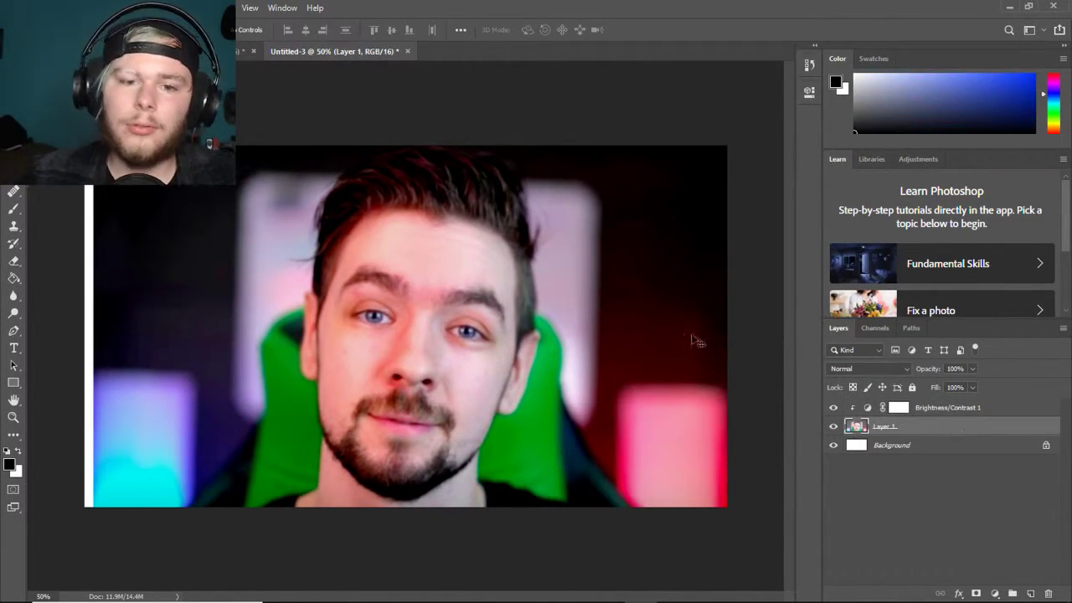
pyautogui.click(1012, 411)
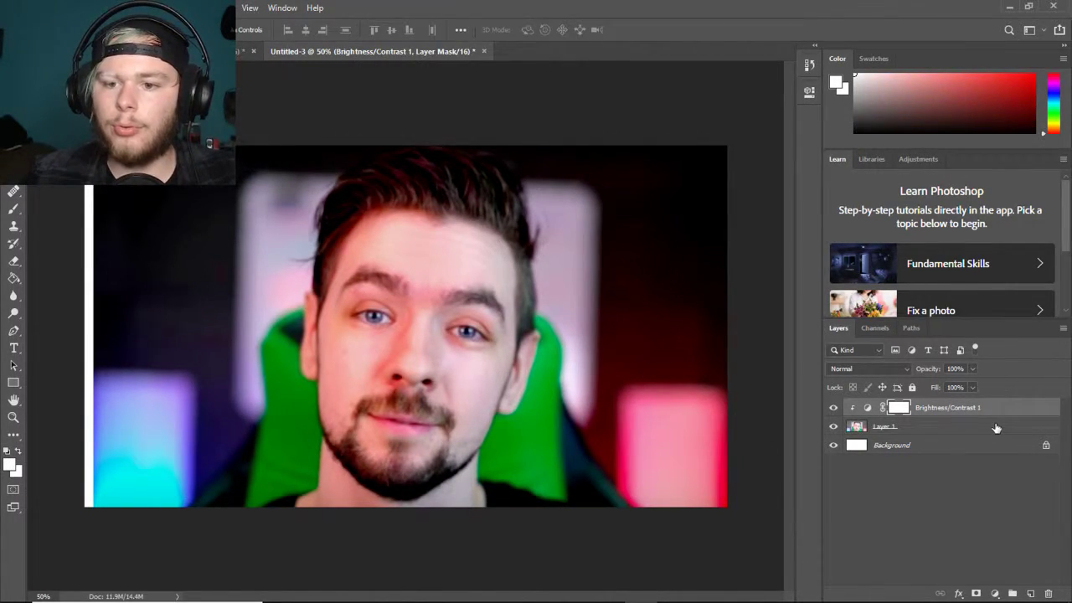
pyautogui.keyDown('shift'); pyautogui.click(996, 433); pyautogui.keyUp('shift')
pyautogui.rightClick(993, 433)
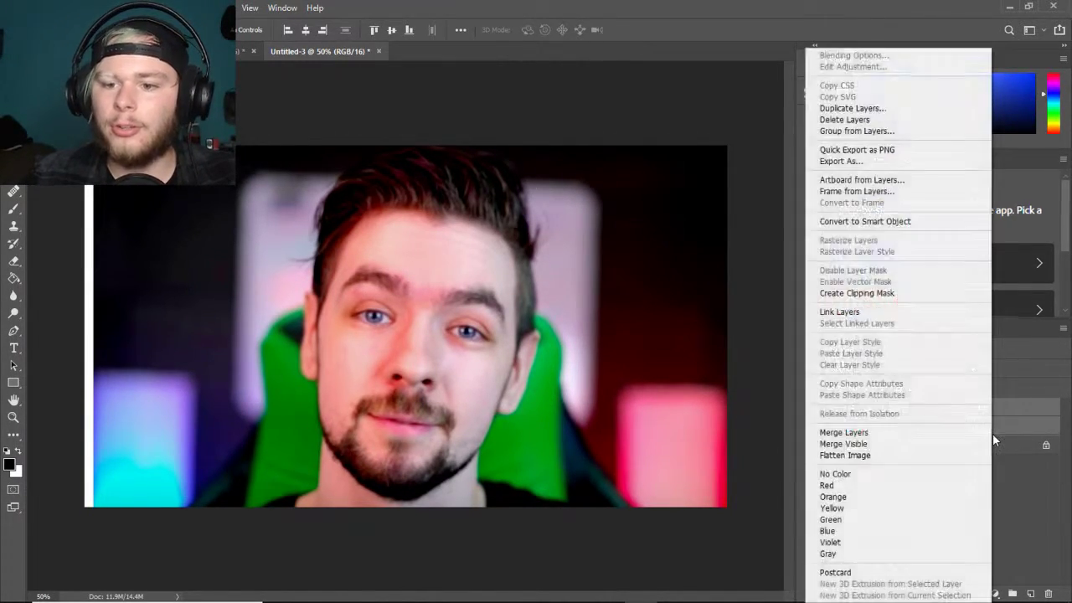
pyautogui.click(853, 433)
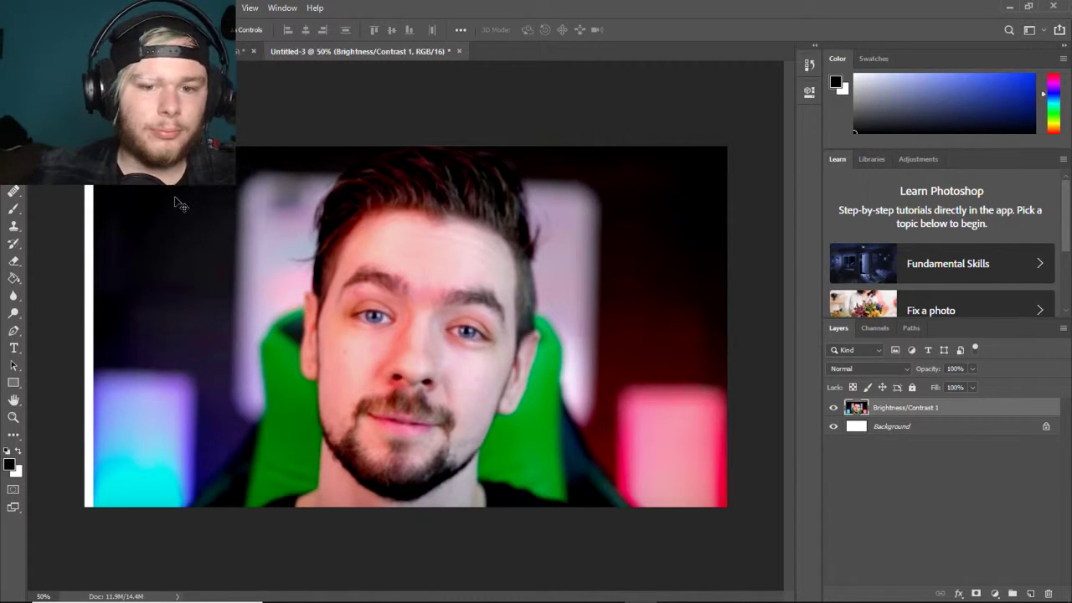
# - Switch to the first portrait's document and merge its Brightness/Contrast 1 adjustment layer with Layer 1
pyautogui.hotkey('ctrl', '+')
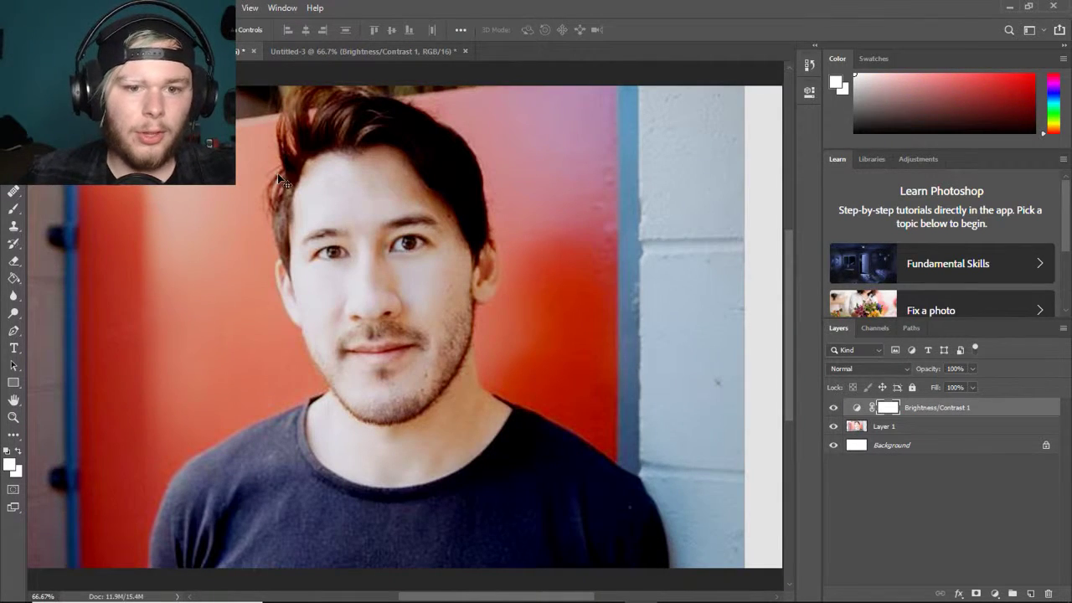
pyautogui.hotkey('ctrl', '+')
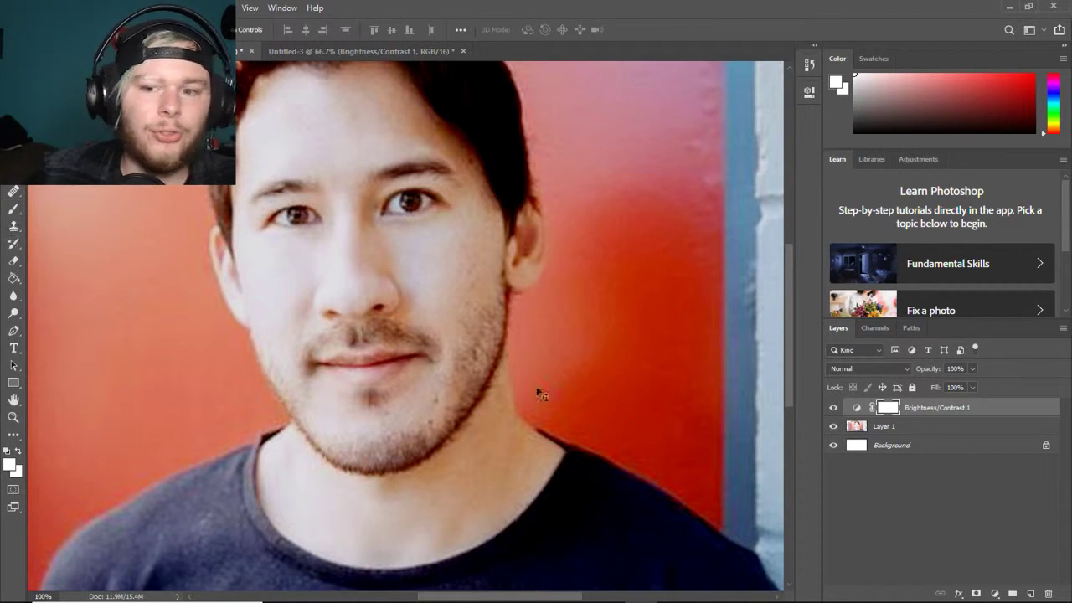
pyautogui.click(917, 432)
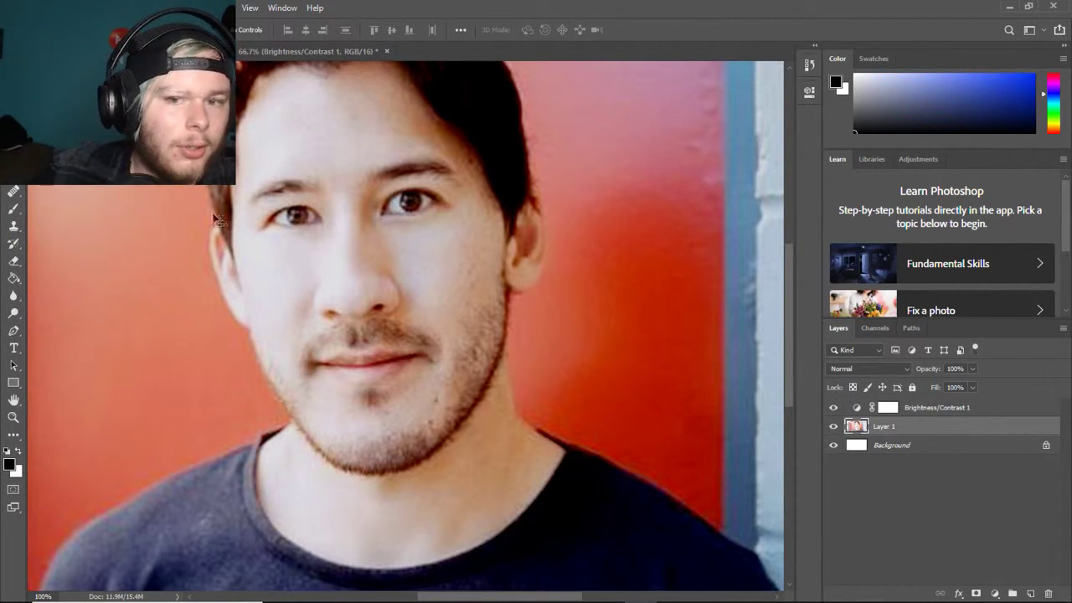
pyautogui.click(1000, 413)
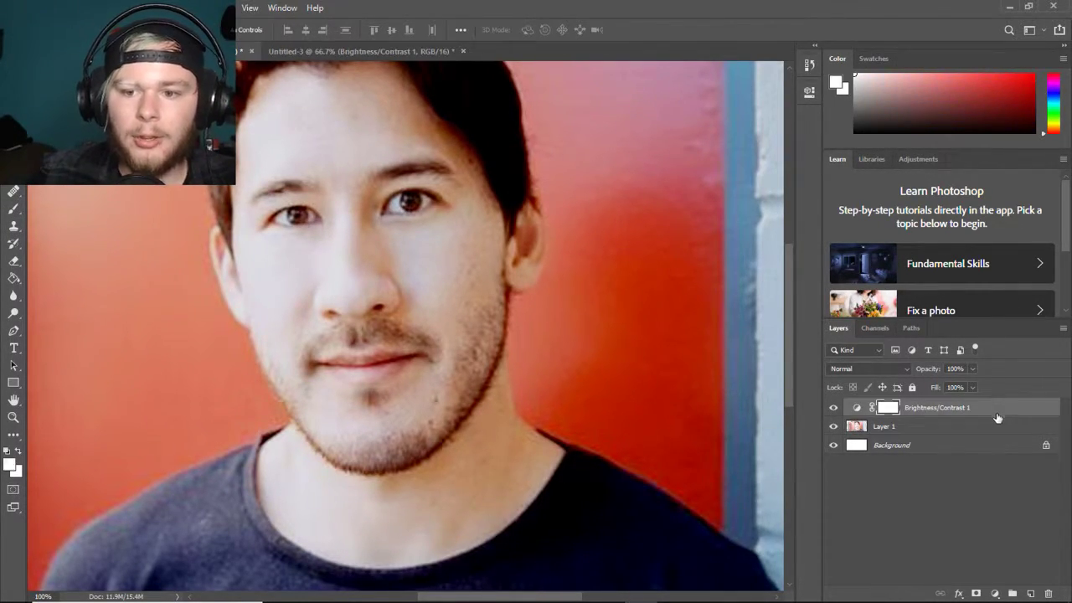
pyautogui.keyDown('shift'); pyautogui.click(983, 430); pyautogui.keyUp('shift')
pyautogui.rightClick(981, 425)
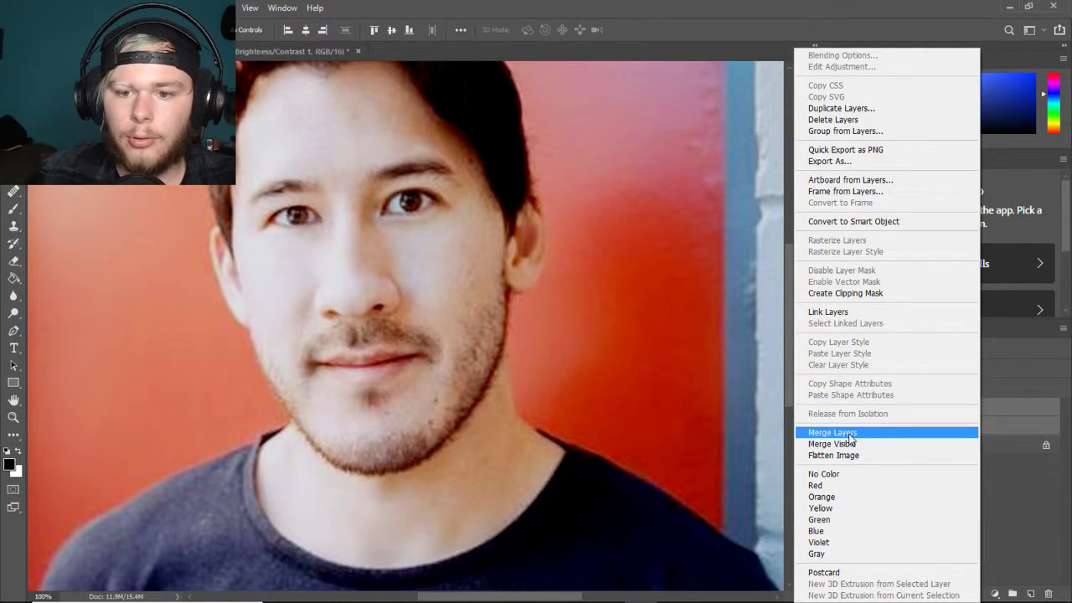
pyautogui.click(849, 434)
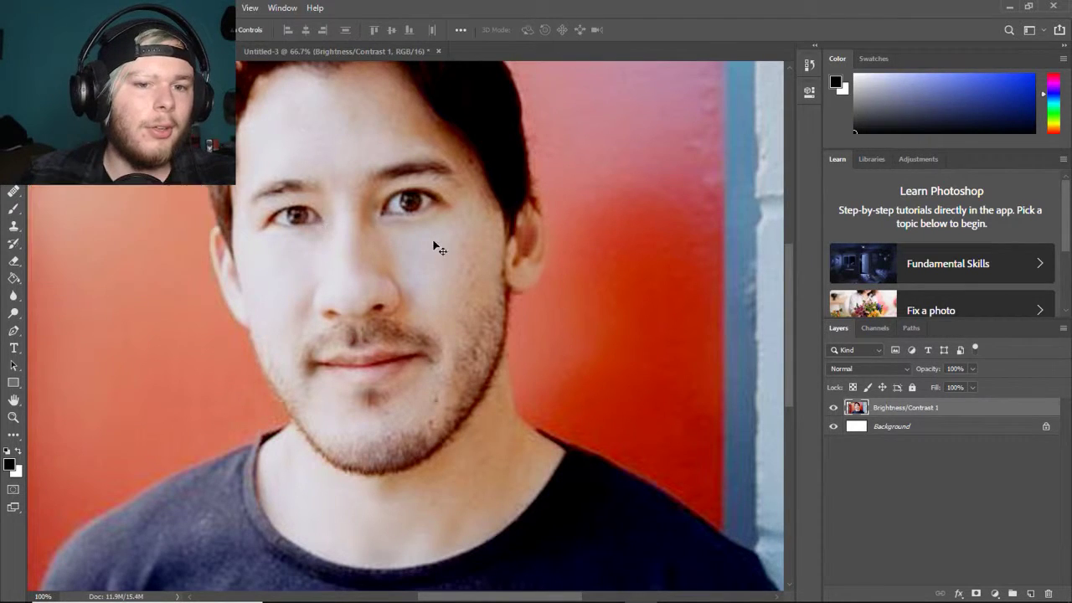
# - Paint out the eye on the image's left side with the Healing Brush, sampling the skin just below it
pyautogui.click(13, 191)
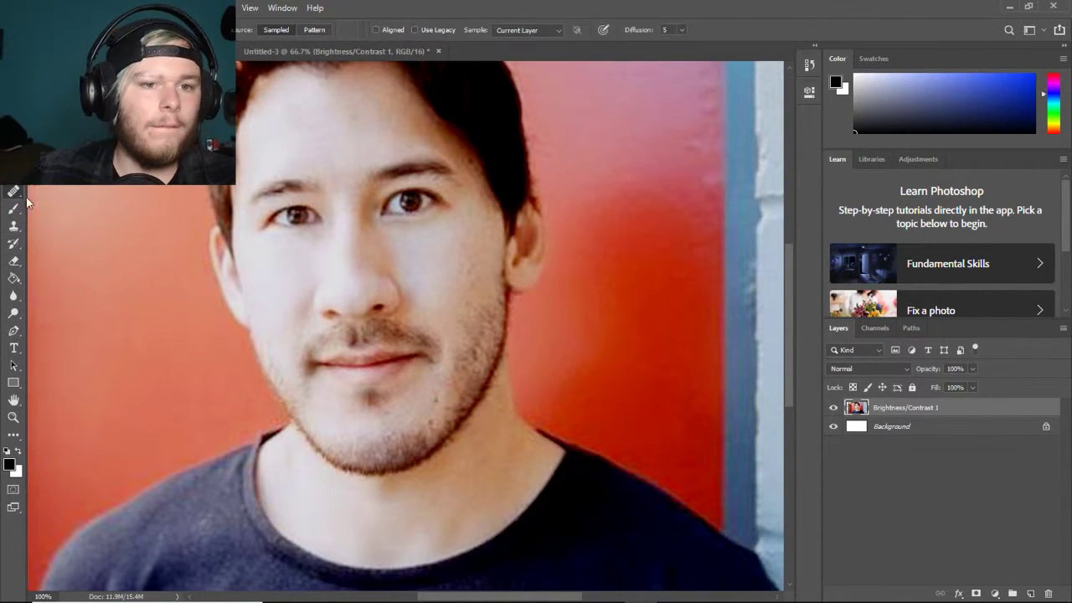
pyautogui.click(319, 221)
pyautogui.click(520, 233)
pyautogui.press('alt')
pyautogui.keyDown('alt'); pyautogui.click(278, 229); pyautogui.keyUp('alt')
pyautogui.moveTo(278, 229)
pyautogui.mouseDown()
pyautogui.moveTo(316, 219)
pyautogui.moveTo(268, 221)
pyautogui.moveTo(309, 209)
pyautogui.moveTo(283, 217)
pyautogui.moveTo(317, 217)
pyautogui.moveTo(303, 215)
pyautogui.moveTo(313, 213)
pyautogui.moveTo(313, 236)
pyautogui.moveTo(320, 215)
pyautogui.moveTo(268, 228)
pyautogui.moveTo(299, 208)
pyautogui.moveTo(257, 225)
pyautogui.moveTo(323, 219)
pyautogui.moveTo(301, 230)
pyautogui.mouseUp()
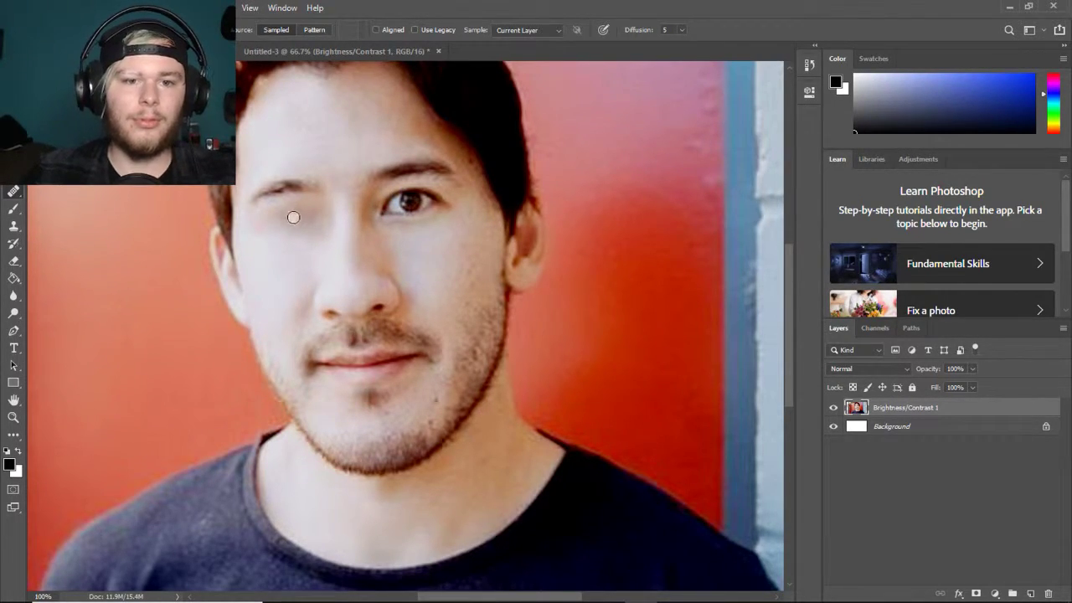
pyautogui.moveTo(296, 214); pyautogui.dragTo(271, 210)
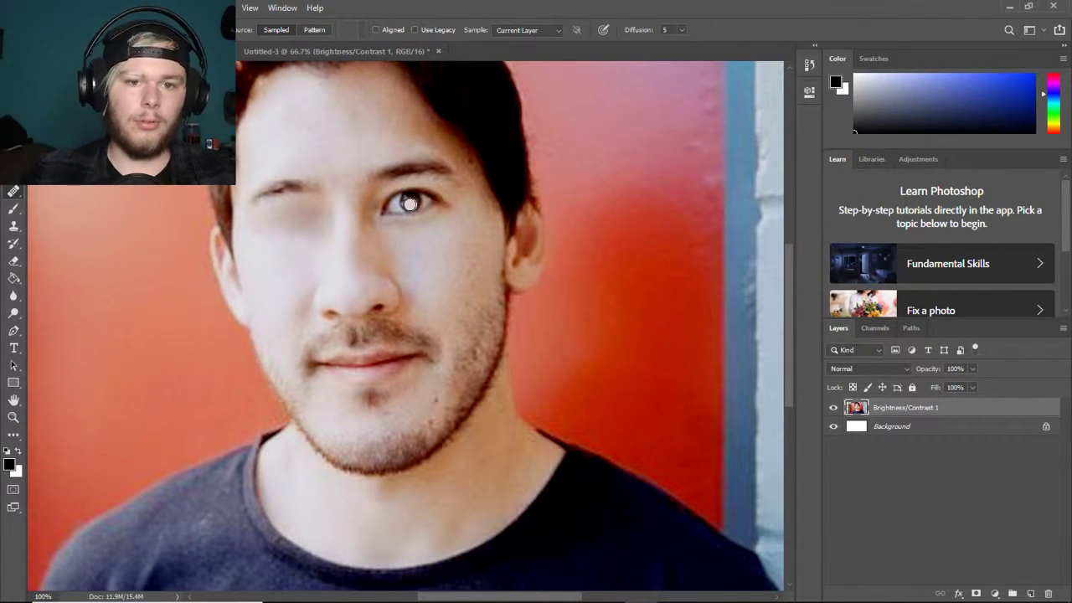
# - Paint out the eye on the image's right side with the Healing Brush, sampling the cheek skin beneath it
pyautogui.click(446, 214)
pyautogui.keyDown('alt'); pyautogui.click(412, 238); pyautogui.keyUp('alt')
pyautogui.moveTo(392, 211)
pyautogui.mouseDown()
pyautogui.moveTo(439, 194)
pyautogui.moveTo(389, 197)
pyautogui.moveTo(401, 194)
pyautogui.moveTo(379, 211)
pyautogui.moveTo(387, 216)
pyautogui.moveTo(435, 207)
pyautogui.moveTo(408, 226)
pyautogui.moveTo(410, 215)
pyautogui.moveTo(395, 218)
pyautogui.moveTo(429, 194)
pyautogui.moveTo(417, 207)
pyautogui.moveTo(484, 204)
pyautogui.moveTo(434, 196)
pyautogui.moveTo(435, 206)
pyautogui.moveTo(407, 208)
pyautogui.moveTo(417, 197)
pyautogui.moveTo(404, 209)
pyautogui.moveTo(422, 195)
pyautogui.moveTo(441, 199)
pyautogui.moveTo(380, 220)
pyautogui.moveTo(380, 201)
pyautogui.moveTo(388, 210)
pyautogui.moveTo(419, 196)
pyautogui.moveTo(385, 214)
pyautogui.mouseUp()
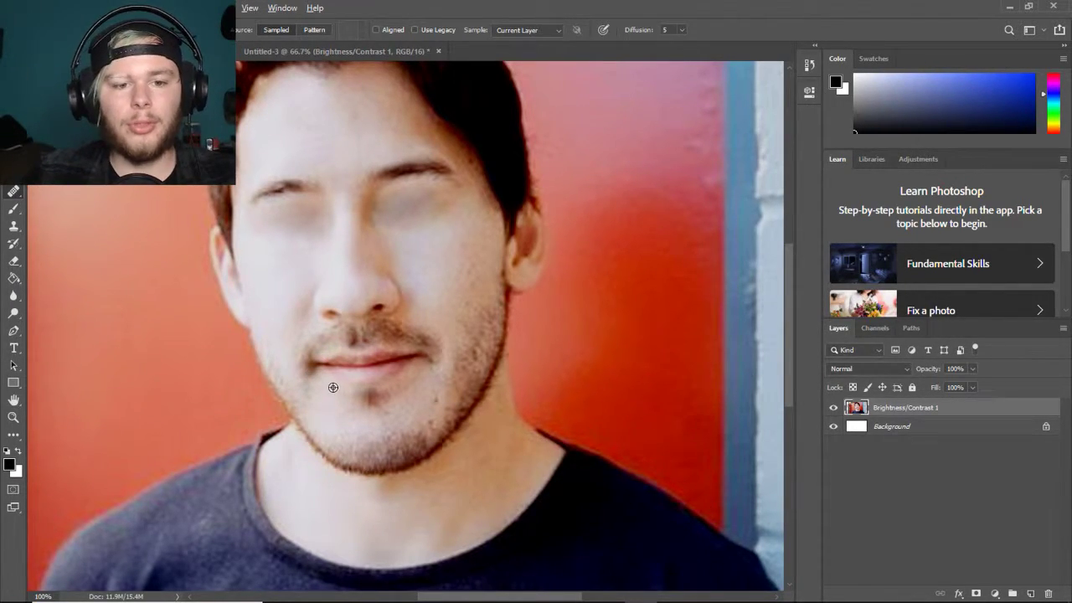
# - Paint out the first portrait's lips with the Healing Brush, sampling skin from the chin and cheek
pyautogui.moveTo(330, 380)
pyautogui.mouseDown()
pyautogui.moveTo(360, 371)
pyautogui.moveTo(343, 374)
pyautogui.moveTo(383, 371)
pyautogui.moveTo(347, 363)
pyautogui.moveTo(385, 363)
pyautogui.moveTo(335, 362)
pyautogui.moveTo(328, 386)
pyautogui.moveTo(332, 367)
pyautogui.moveTo(355, 382)
pyautogui.moveTo(349, 365)
pyautogui.moveTo(416, 356)
pyautogui.moveTo(380, 374)
pyautogui.mouseUp()
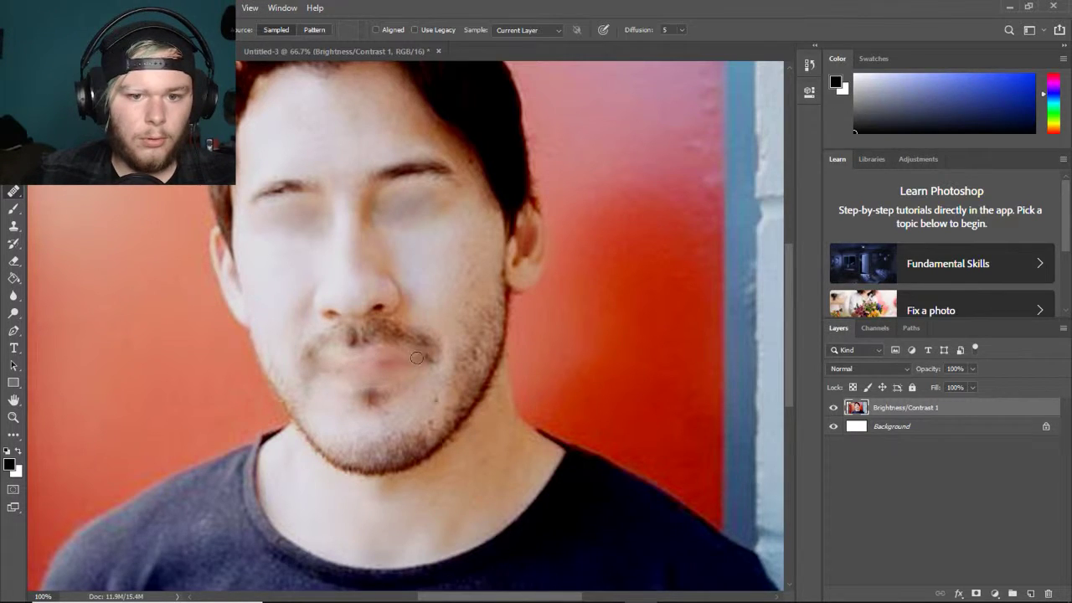
pyautogui.moveTo(426, 358); pyautogui.dragTo(428, 356)
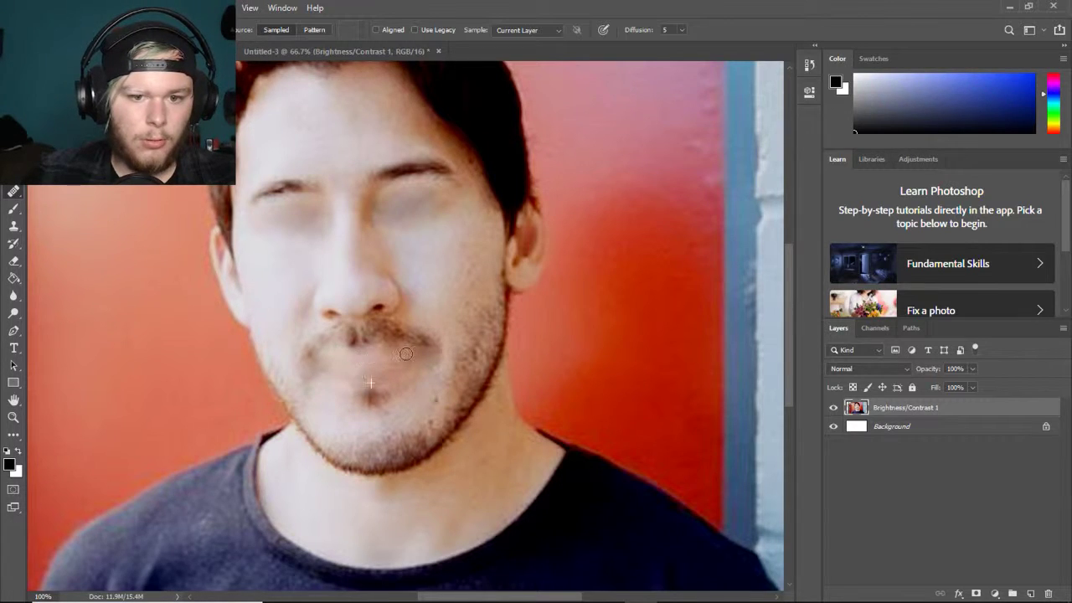
pyautogui.click(330, 374)
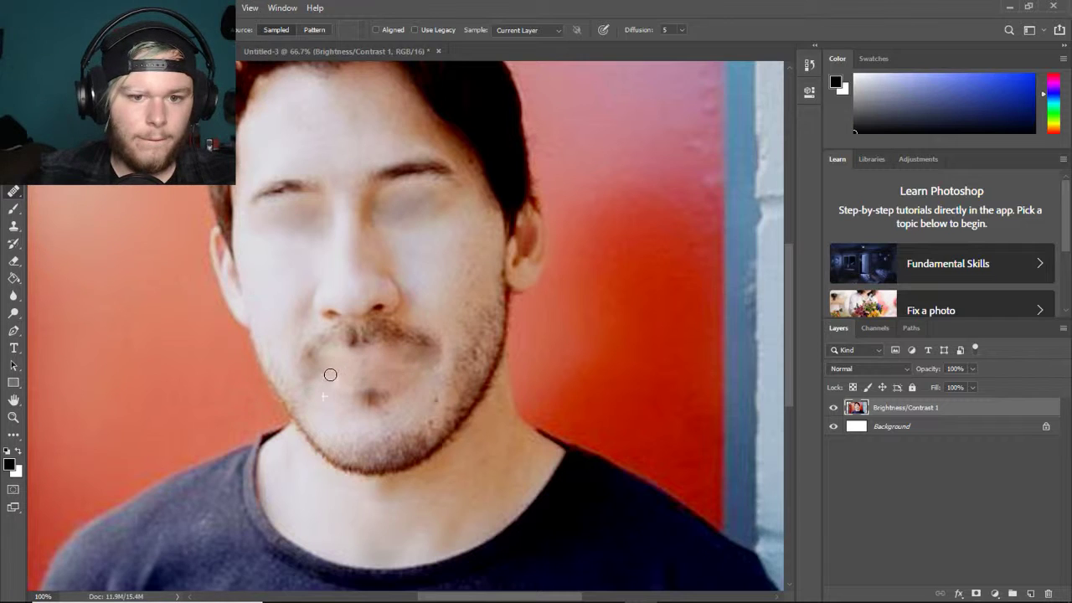
pyautogui.click(362, 370)
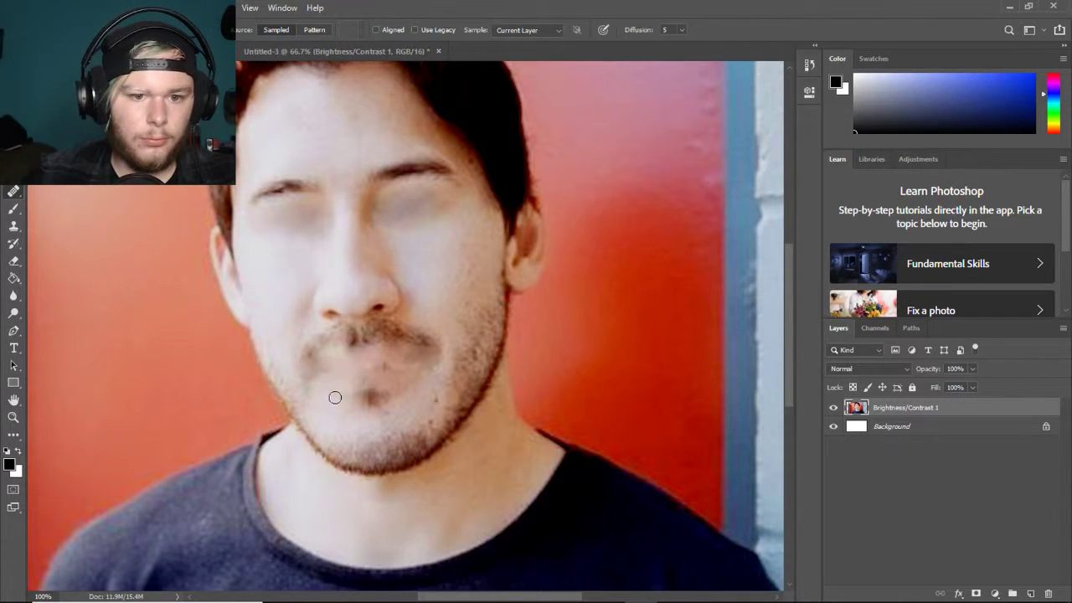
pyautogui.keyDown('alt'); pyautogui.click(285, 269); pyautogui.keyUp('alt')
pyautogui.click(354, 358)
pyautogui.click(372, 376)
pyautogui.click(397, 366)
pyautogui.click(383, 358)
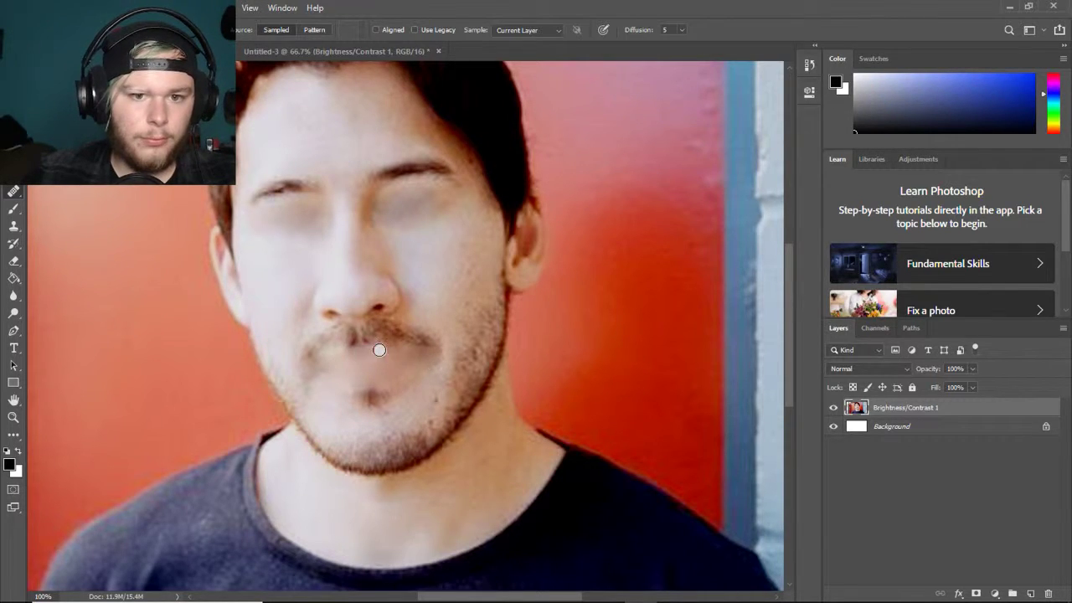
# - Switch to the second portrait's document and draw a Lasso selection around the eye and eyelid on the image's left side
pyautogui.click(12, 295)
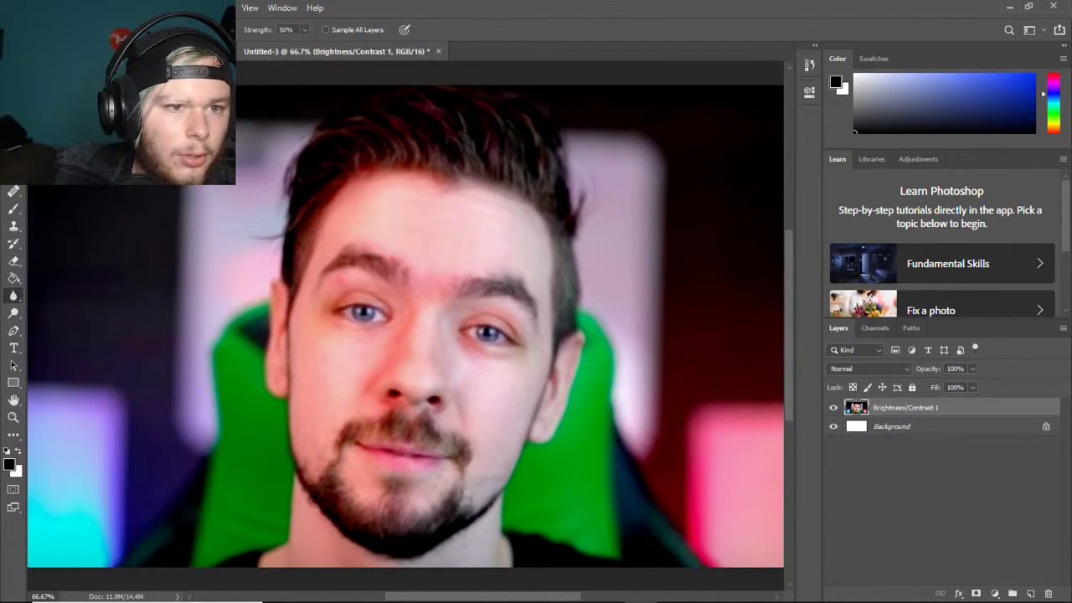
pyautogui.press('w')
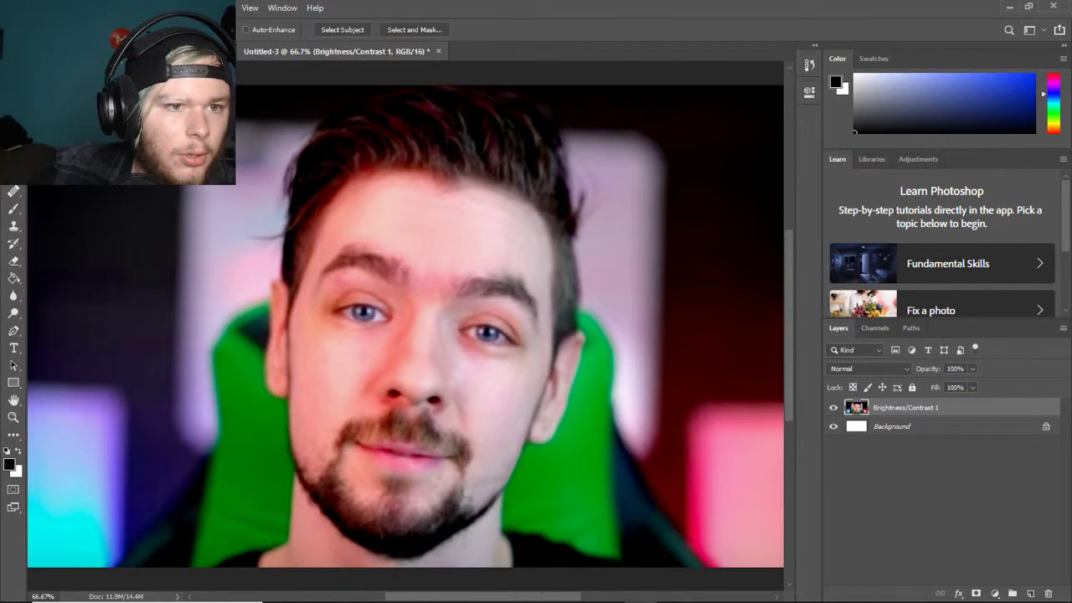
pyautogui.press('l')
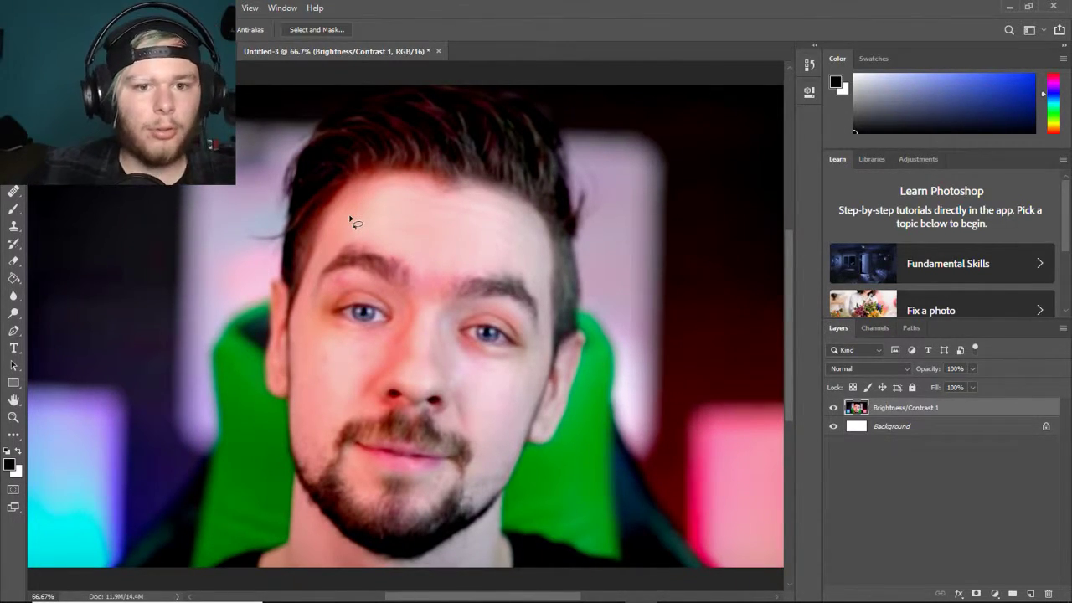
pyautogui.hotkey('ctrl', '+')
pyautogui.hotkey('ctrl', '+')
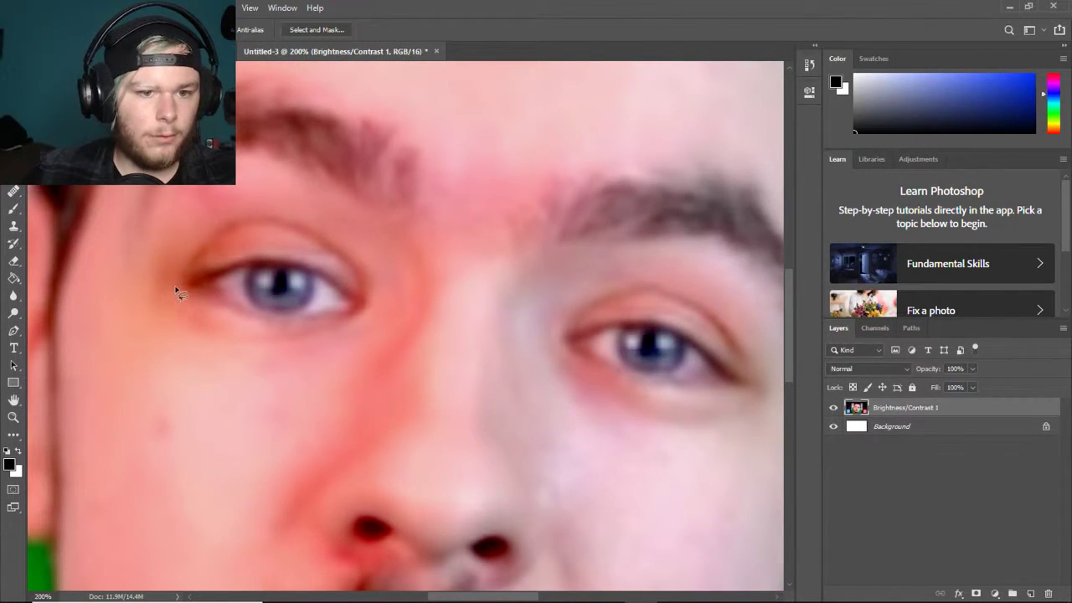
pyautogui.moveTo(180, 283); pyautogui.dragTo(202, 253)
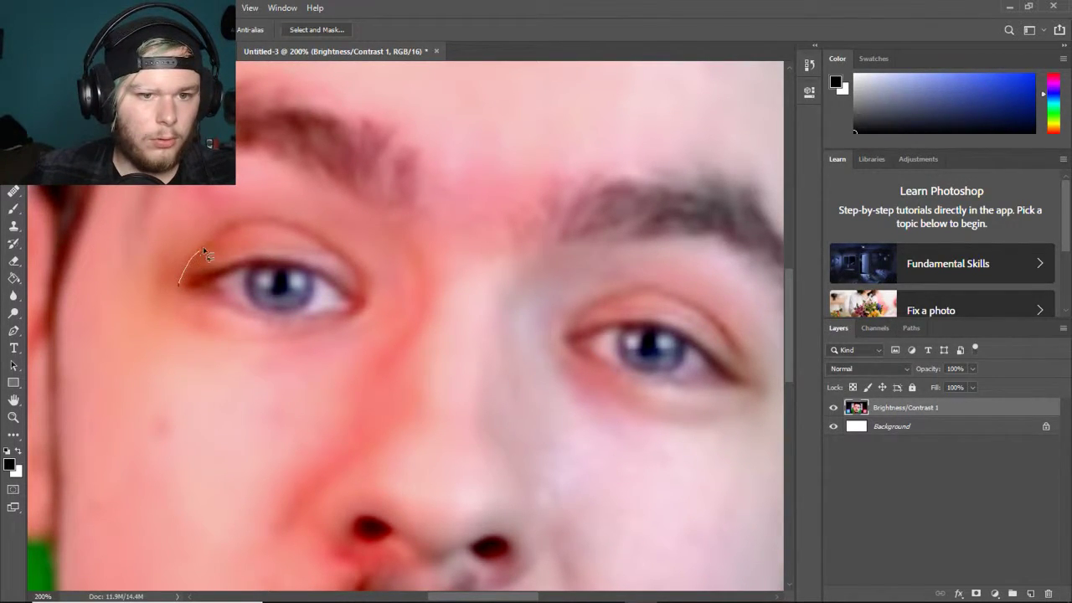
pyautogui.moveTo(265, 224); pyautogui.dragTo(305, 232)
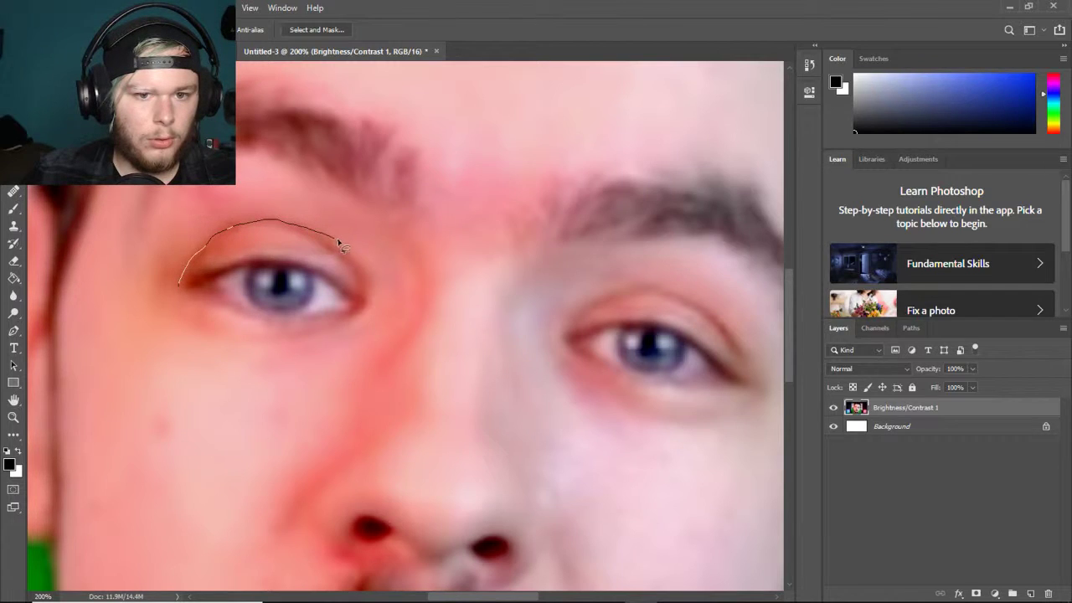
pyautogui.moveTo(371, 307)
pyautogui.mouseDown()
pyautogui.moveTo(317, 344)
pyautogui.moveTo(237, 345)
pyautogui.moveTo(205, 333)
pyautogui.moveTo(179, 287)
pyautogui.mouseUp()
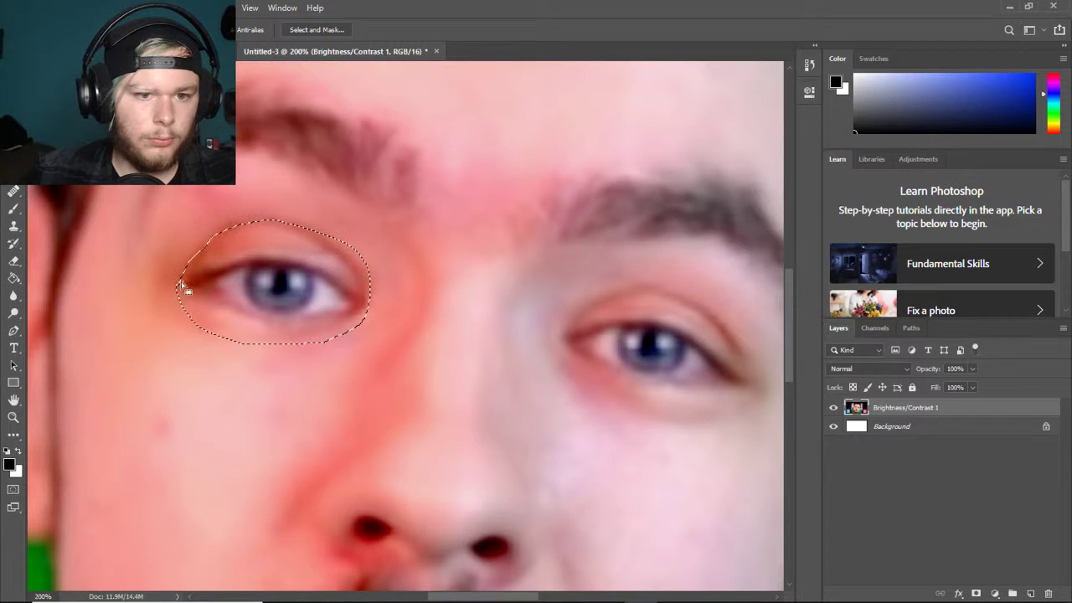
# - Move the selected eye into the first portrait's document, placing it over the painted-out eye area on the image's left side
pyautogui.press('v')
pyautogui.press('Delete')
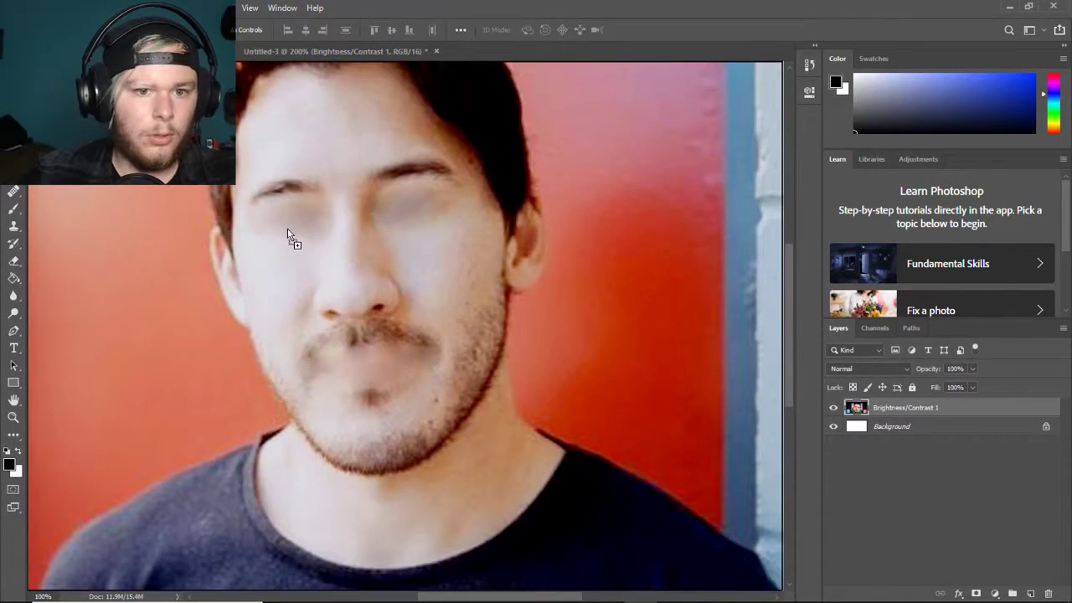
pyautogui.moveTo(287, 235); pyautogui.dragTo(287, 234)
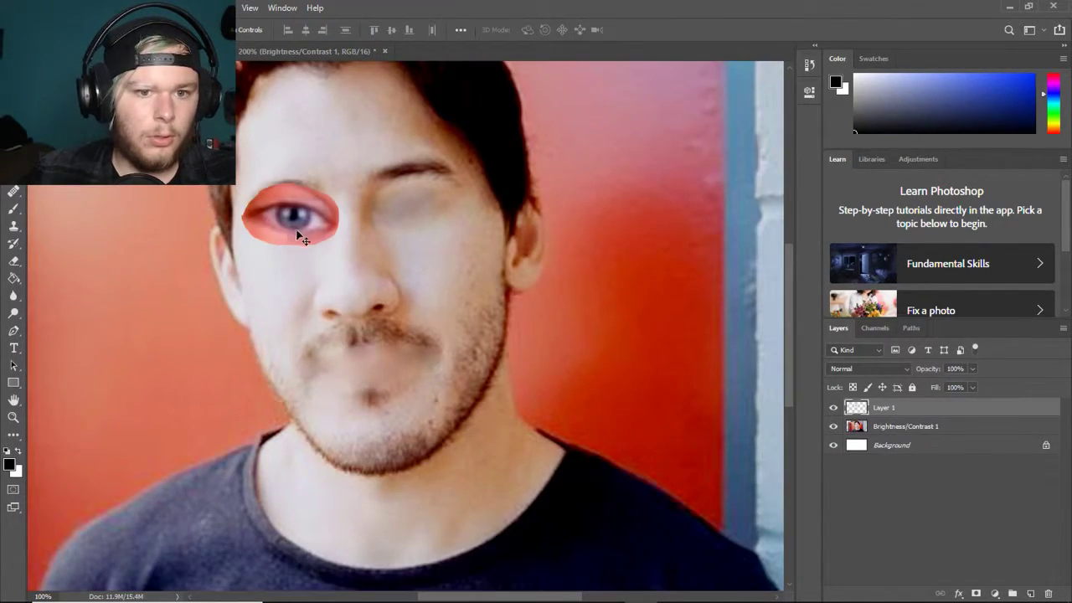
# - Transform the pasted eye to about 78% scale with about -15° rotation and position it beneath the eyebrow
pyautogui.hotkey('ctrl', 't')
pyautogui.moveTo(335, 182); pyautogui.dragTo(314, 190)
pyautogui.moveTo(293, 238); pyautogui.dragTo(298, 233)
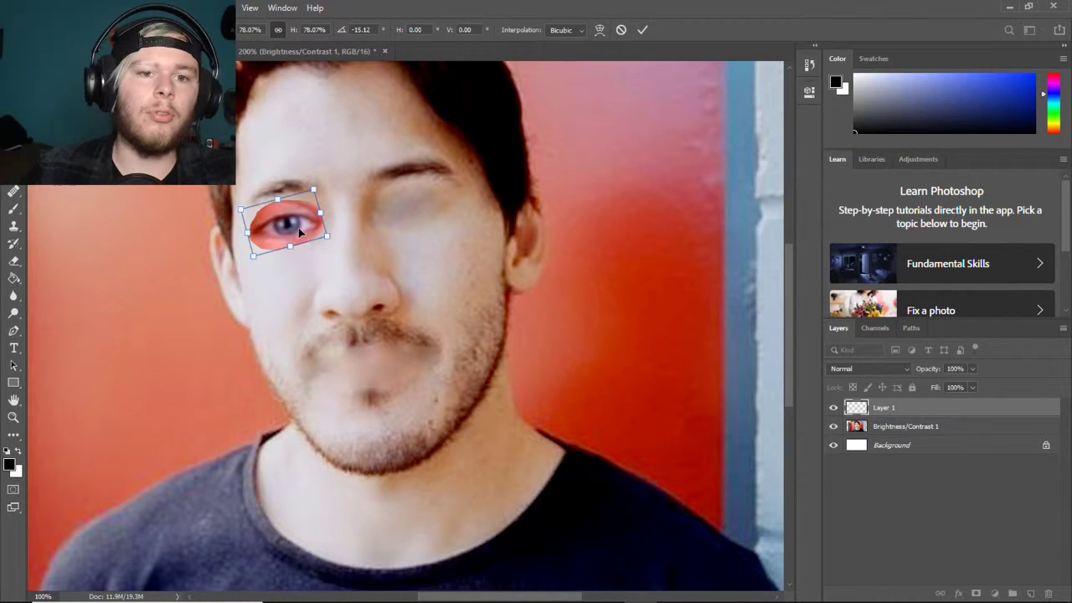
pyautogui.click(643, 30)
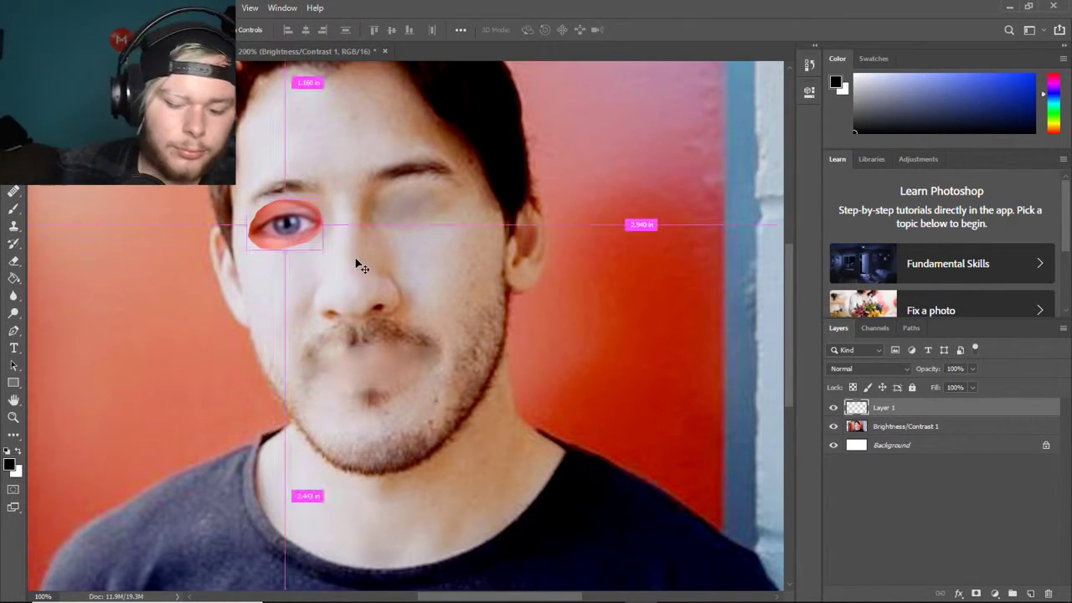
# - Erase the reddish skin around the pasted eye with the Eraser so its edges blend into the face
pyautogui.scroll(2, 360, 267)
pyautogui.scroll(-2, 360, 267)
pyautogui.scroll(2, 360, 266)
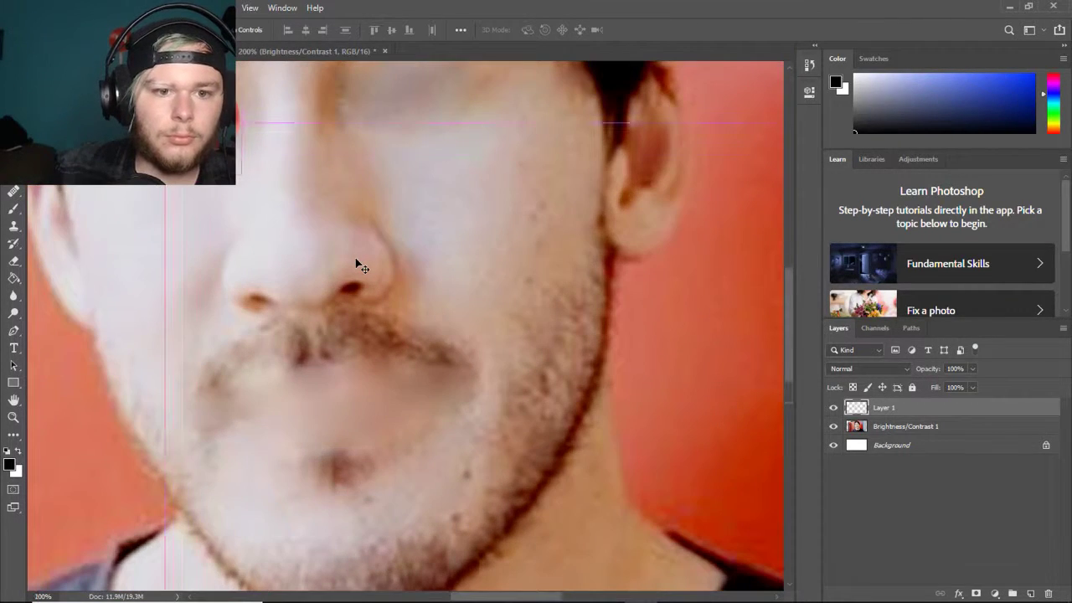
pyautogui.moveTo(790, 336)
pyautogui.mouseDown()
pyautogui.moveTo(791, 303)
pyautogui.moveTo(790, 319)
pyautogui.mouseUp()
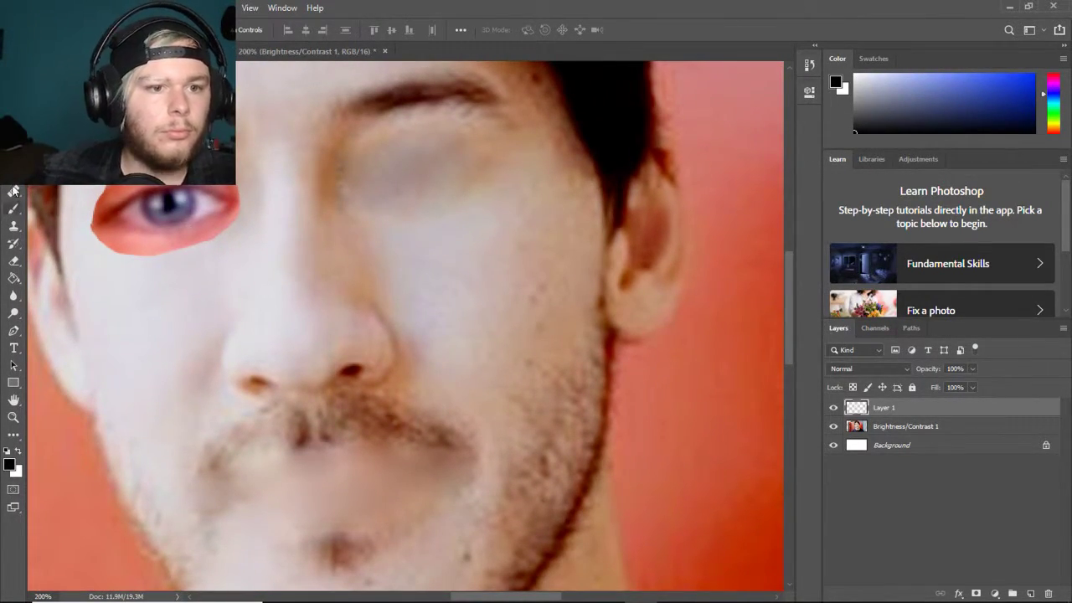
pyautogui.click(13, 261)
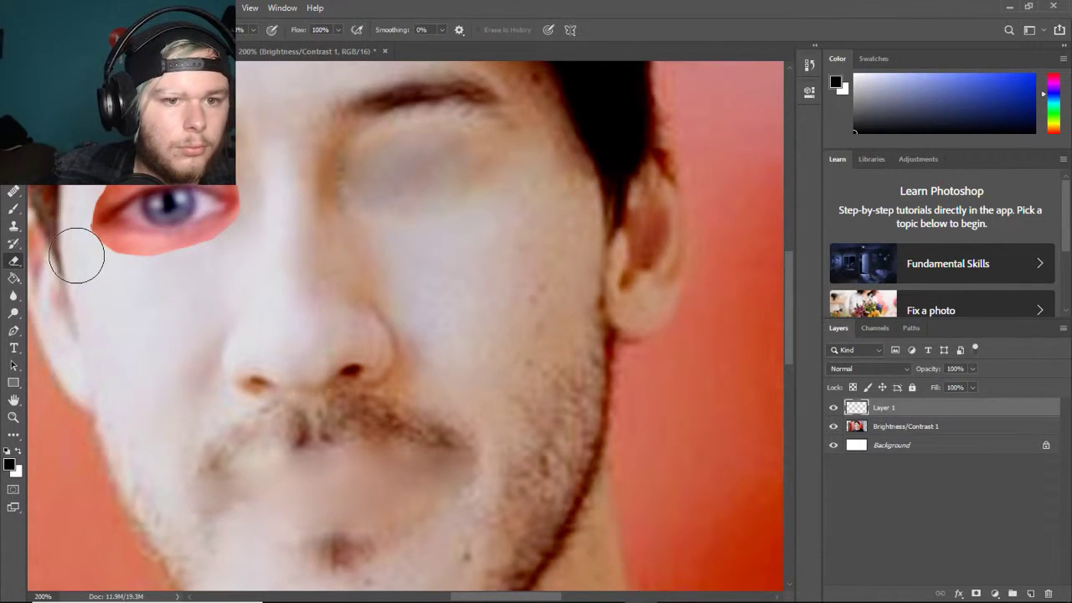
pyautogui.moveTo(108, 269)
pyautogui.mouseDown()
pyautogui.moveTo(150, 273)
pyautogui.moveTo(118, 273)
pyautogui.moveTo(99, 258)
pyautogui.moveTo(93, 267)
pyautogui.moveTo(92, 191)
pyautogui.mouseUp()
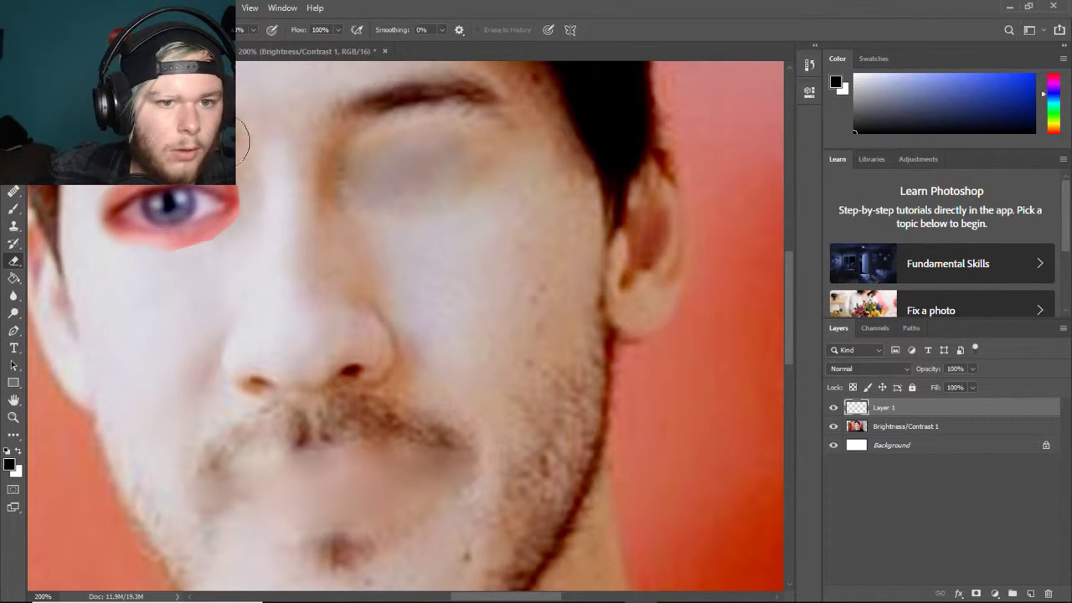
pyautogui.moveTo(231, 253)
pyautogui.mouseDown()
pyautogui.moveTo(172, 271)
pyautogui.moveTo(113, 263)
pyautogui.moveTo(84, 232)
pyautogui.mouseUp()
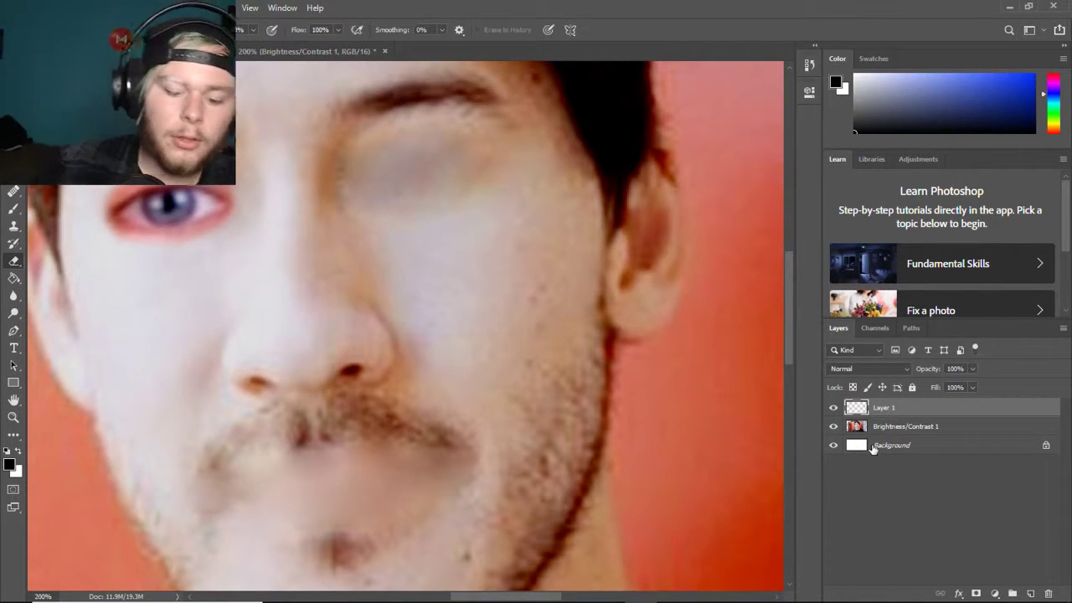
pyautogui.hotkey('ctrl', '-')
pyautogui.hotkey('ctrl', '+')
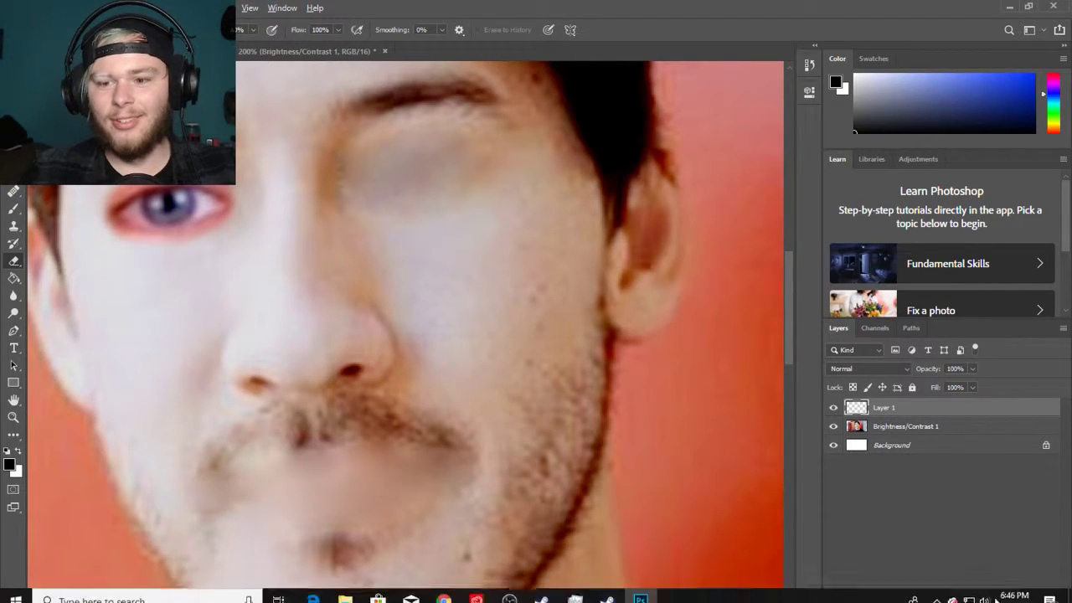
# - Add a Color Balance adjustment layer clipped to the pasted eye layer
pyautogui.click(995, 594)
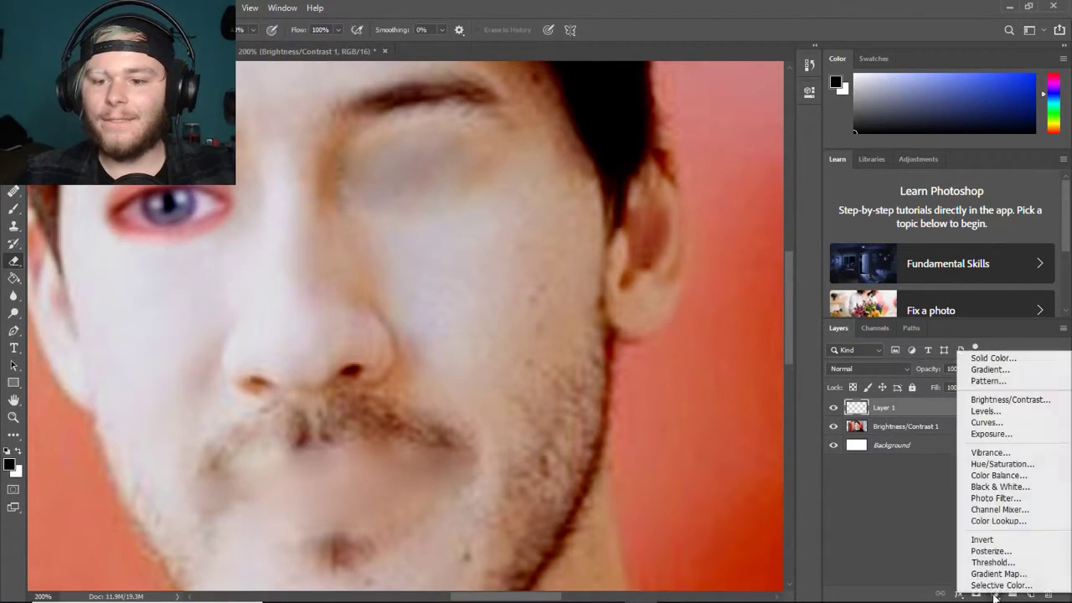
pyautogui.click(997, 475)
pyautogui.click(436, 198)
pyautogui.click(642, 178)
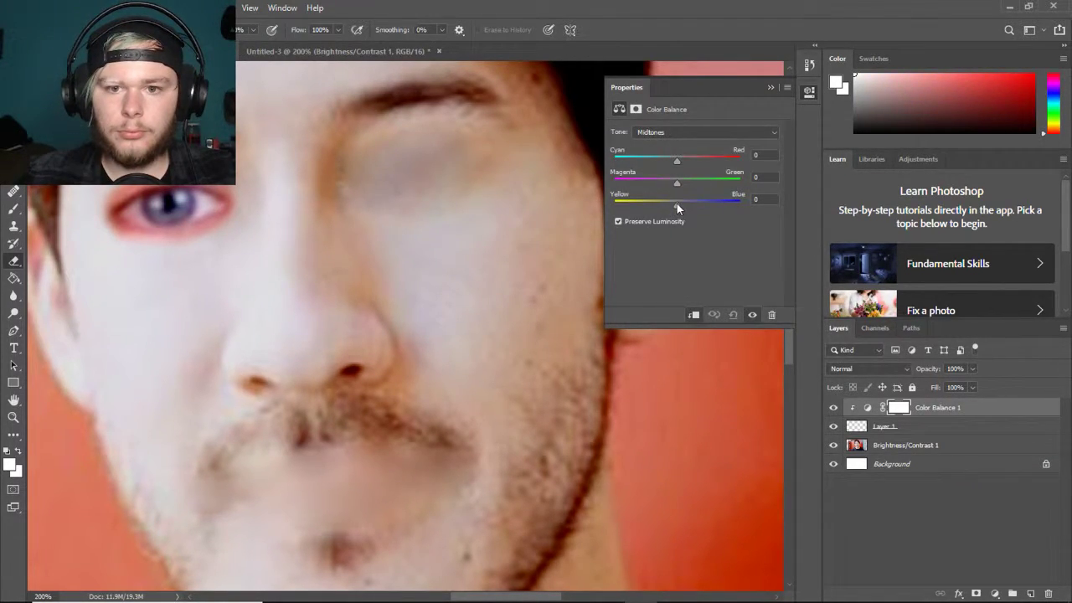
# - Try Color Balance midtones on the eye with cyan–red at -26, magenta–green at +5 and yellow–blue at +1
pyautogui.click(662, 133)
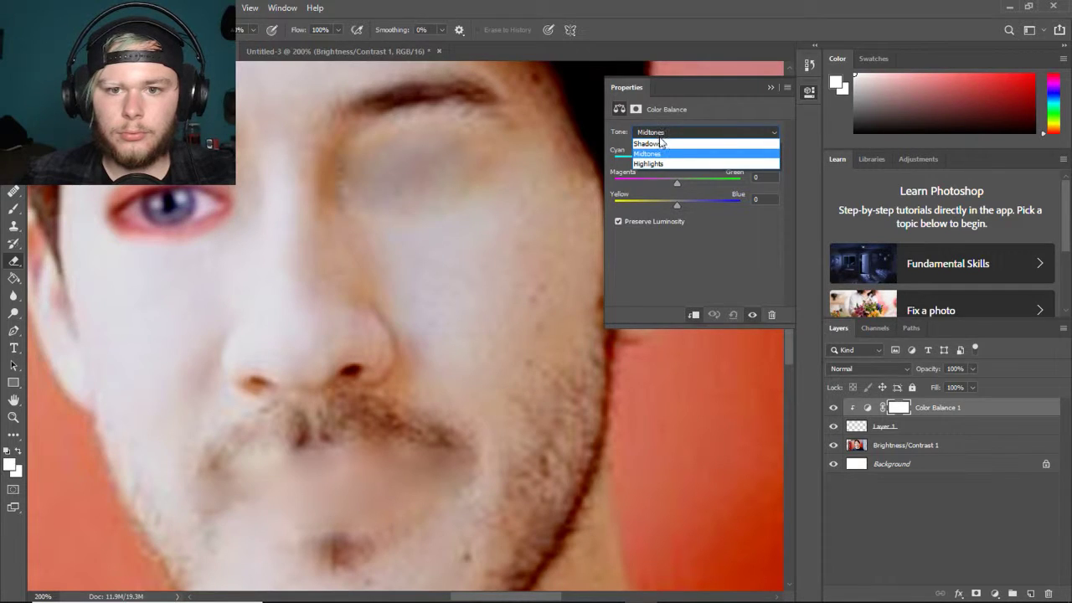
pyautogui.click(667, 155)
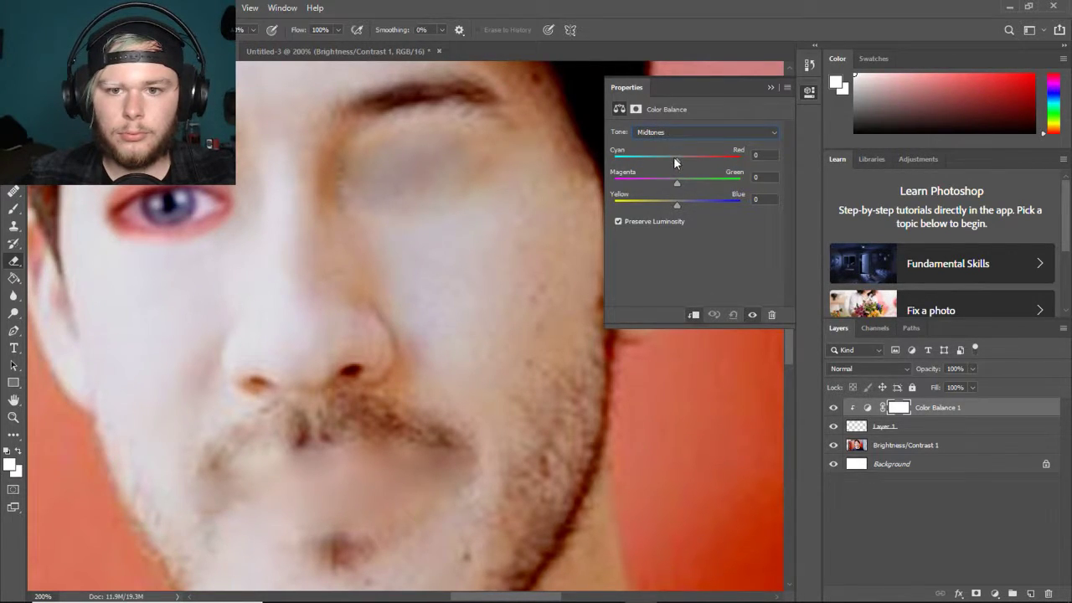
pyautogui.moveTo(619, 159); pyautogui.dragTo(588, 161)
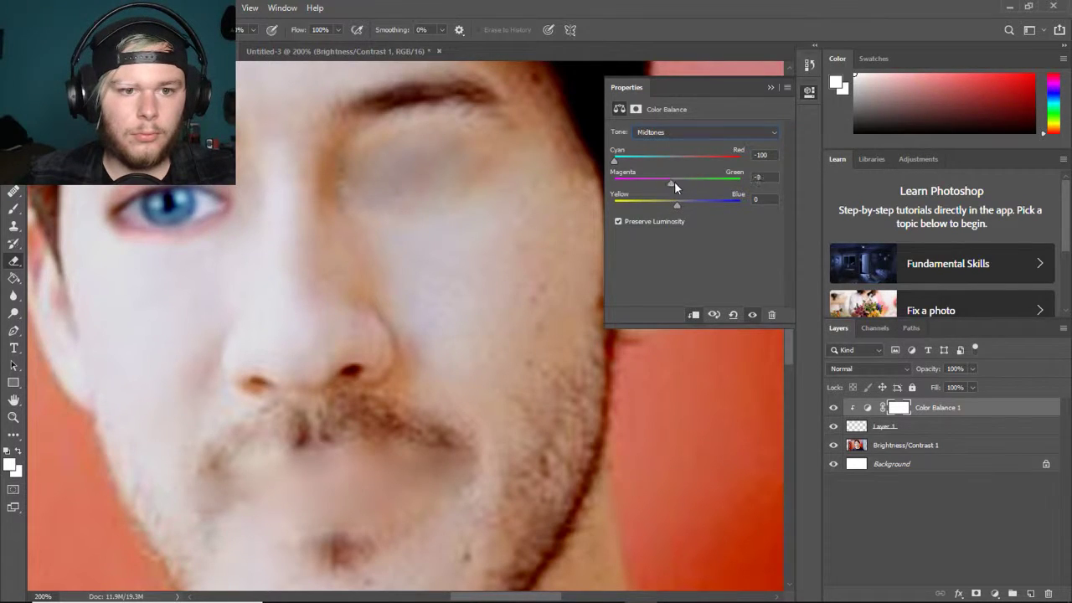
pyautogui.moveTo(682, 192); pyautogui.dragTo(676, 213)
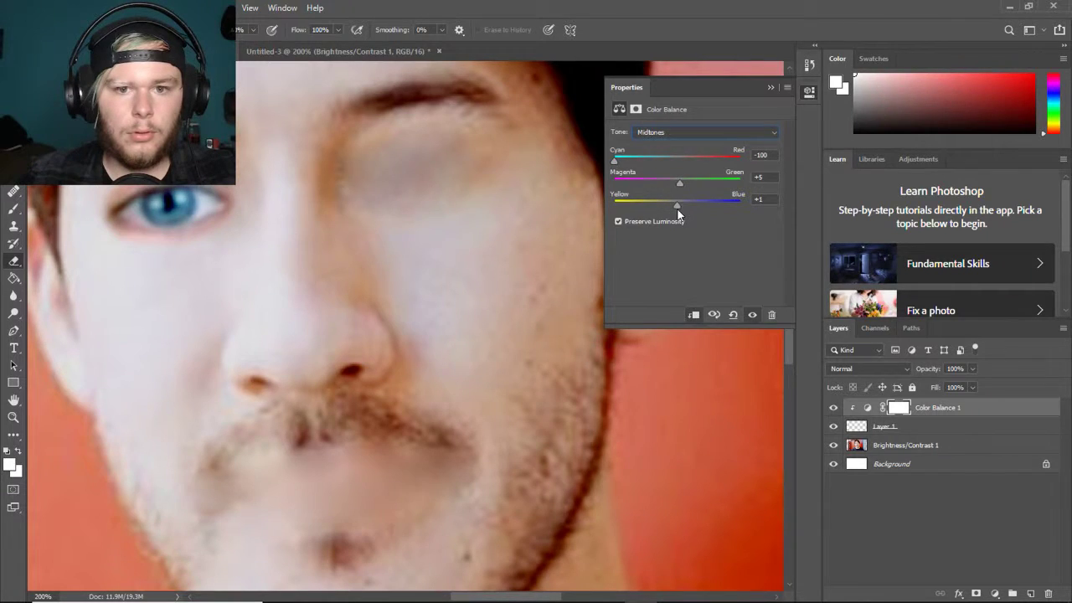
pyautogui.moveTo(618, 161); pyautogui.dragTo(640, 170)
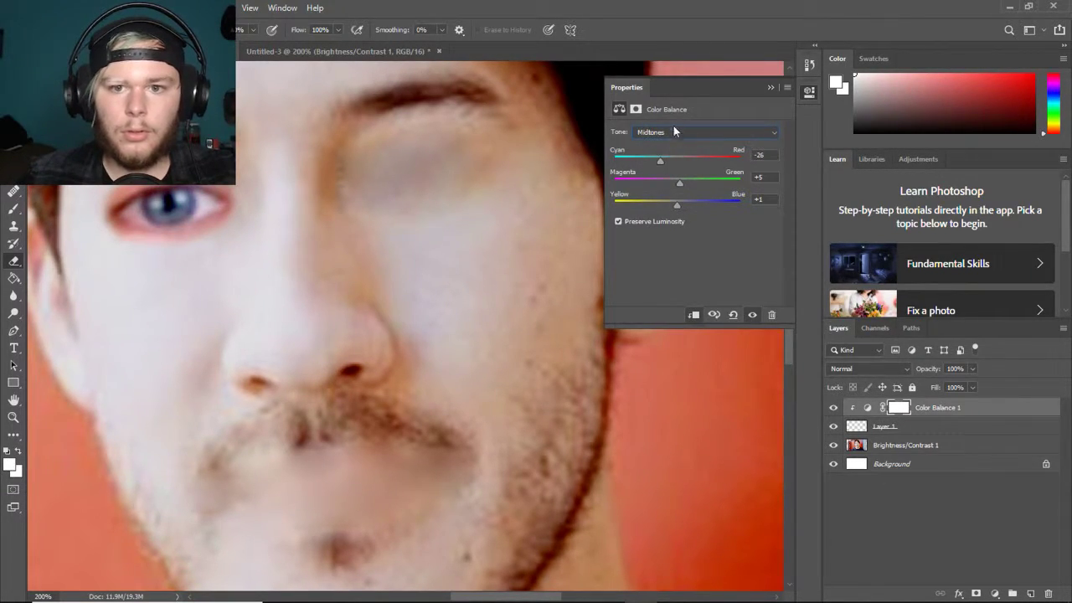
# - Undo the last cyan–red change and delete the Color Balance adjustment layer
pyautogui.click(635, 110)
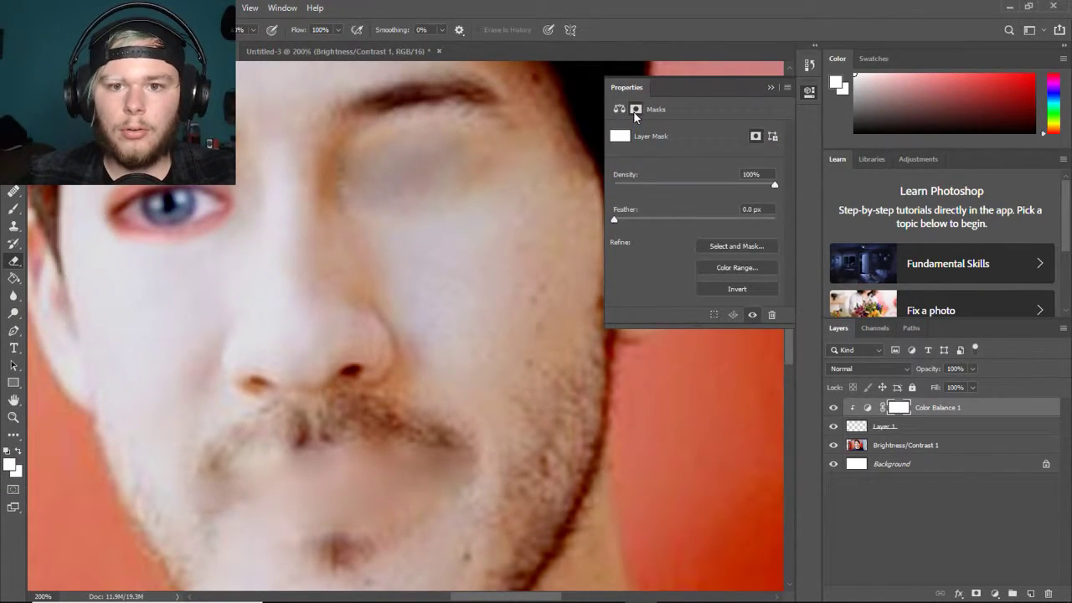
pyautogui.click(620, 109)
pyautogui.hotkey('ctrl', 'z')
pyautogui.click(772, 87)
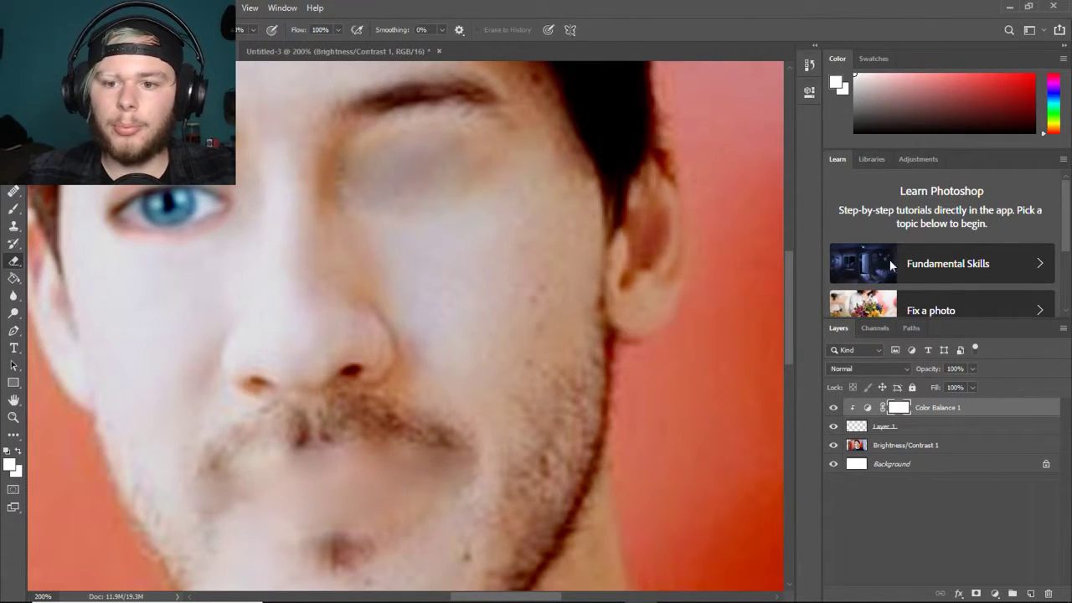
pyautogui.press('Delete')
# - Try a Vibrance adjustment layer clipped to the pasted eye layer, and delete it
pyautogui.click(995, 593)
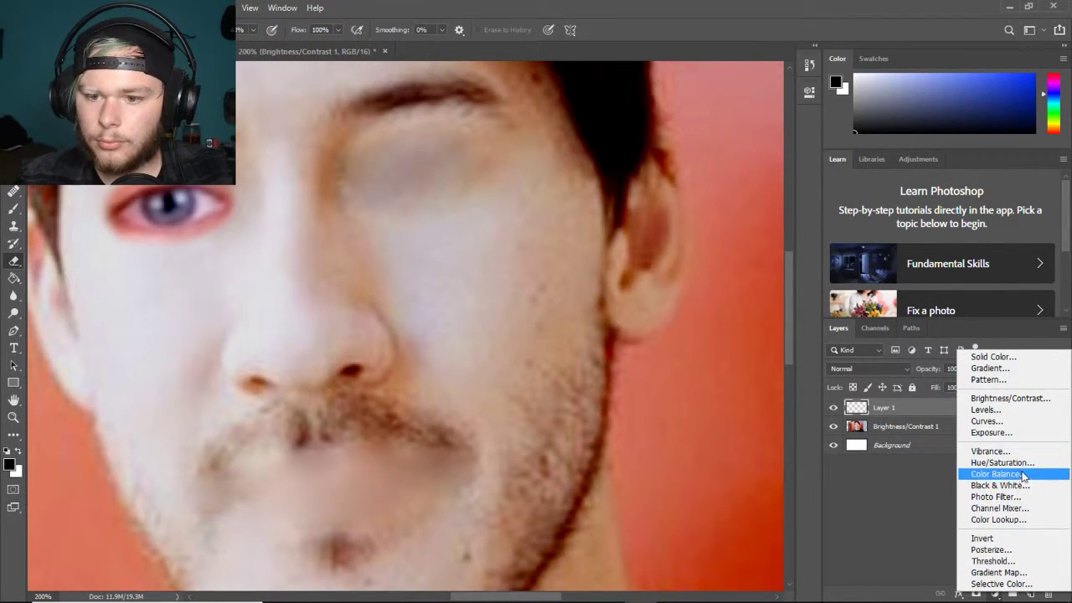
pyautogui.keyDown('alt'); pyautogui.click(993, 452); pyautogui.keyUp('alt')
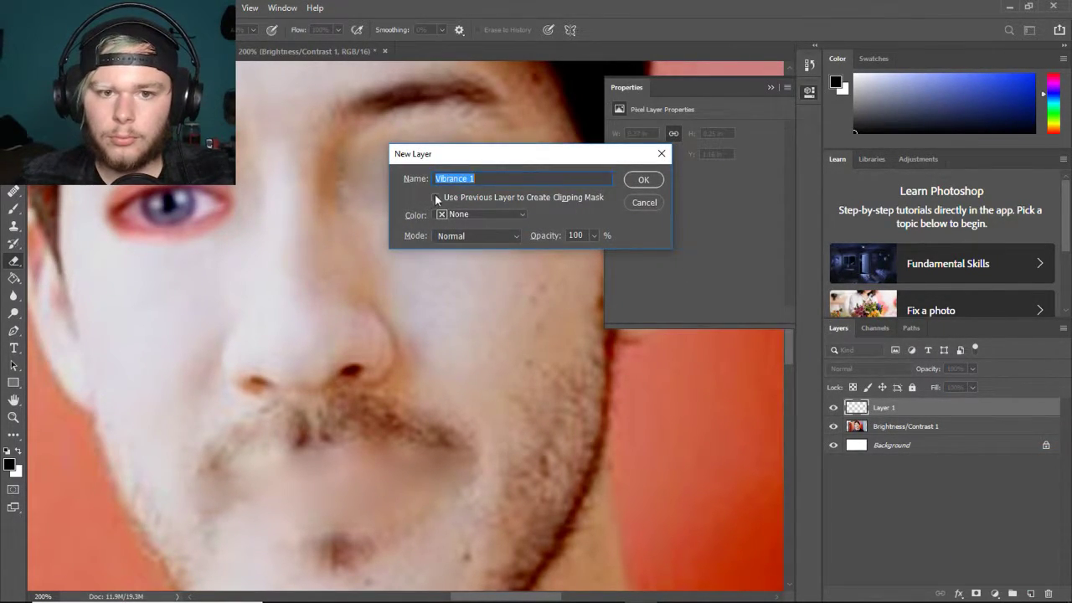
pyautogui.click(639, 180)
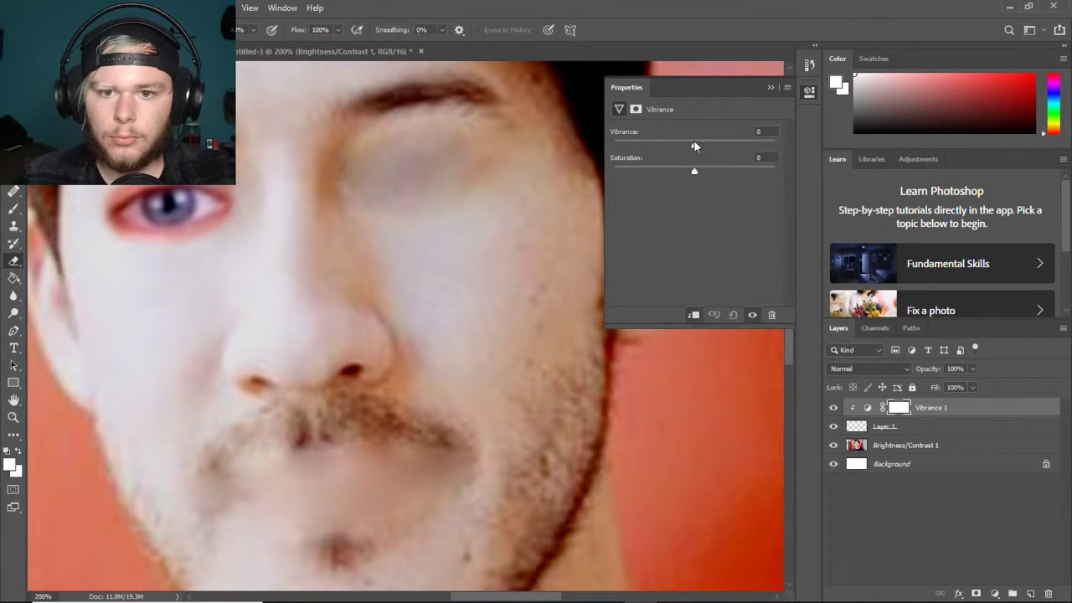
pyautogui.moveTo(693, 142); pyautogui.dragTo(680, 144)
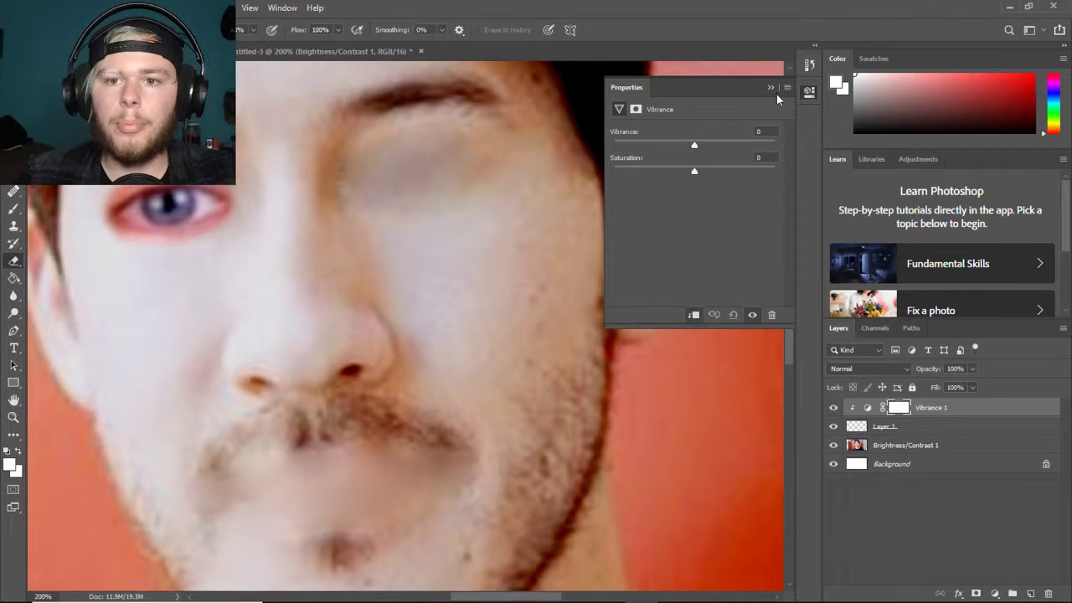
pyautogui.press('Delete')
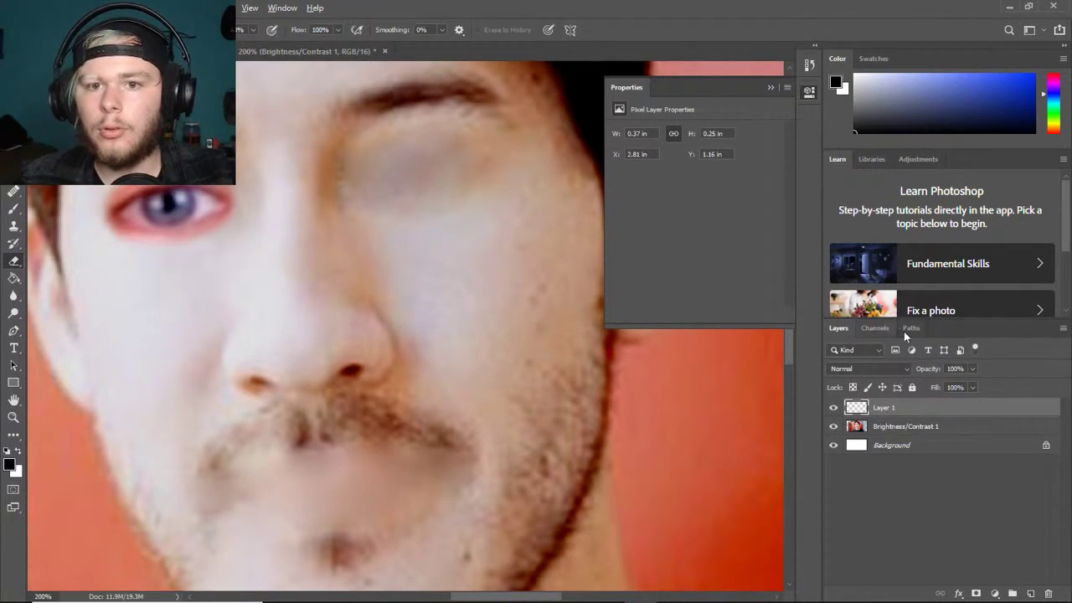
pyautogui.click(996, 594)
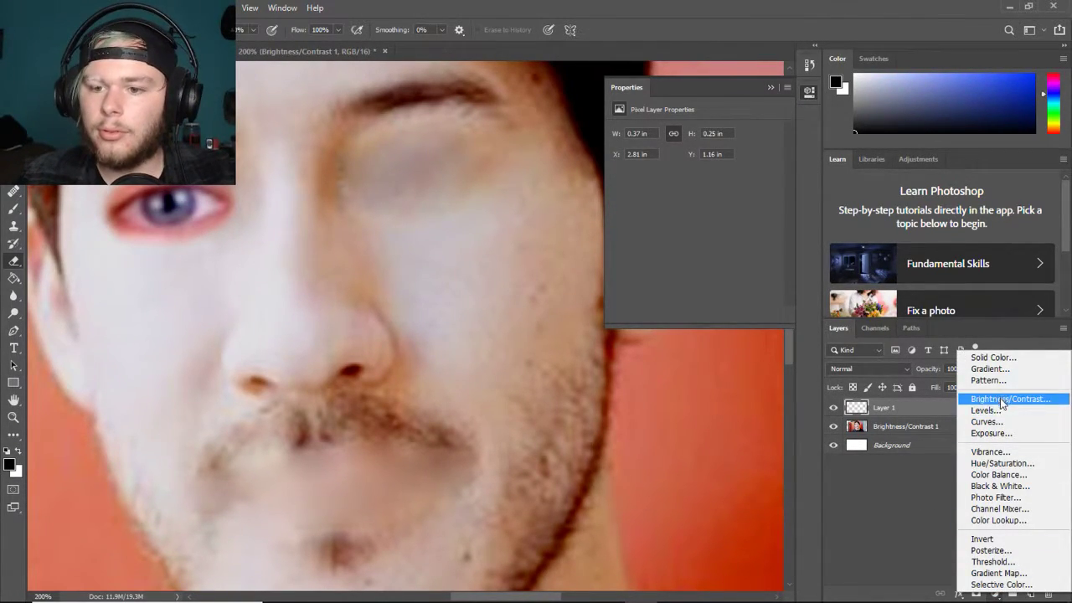
pyautogui.keyDown('alt'); pyautogui.click(996, 475); pyautogui.keyUp('alt')
pyautogui.click(650, 204)
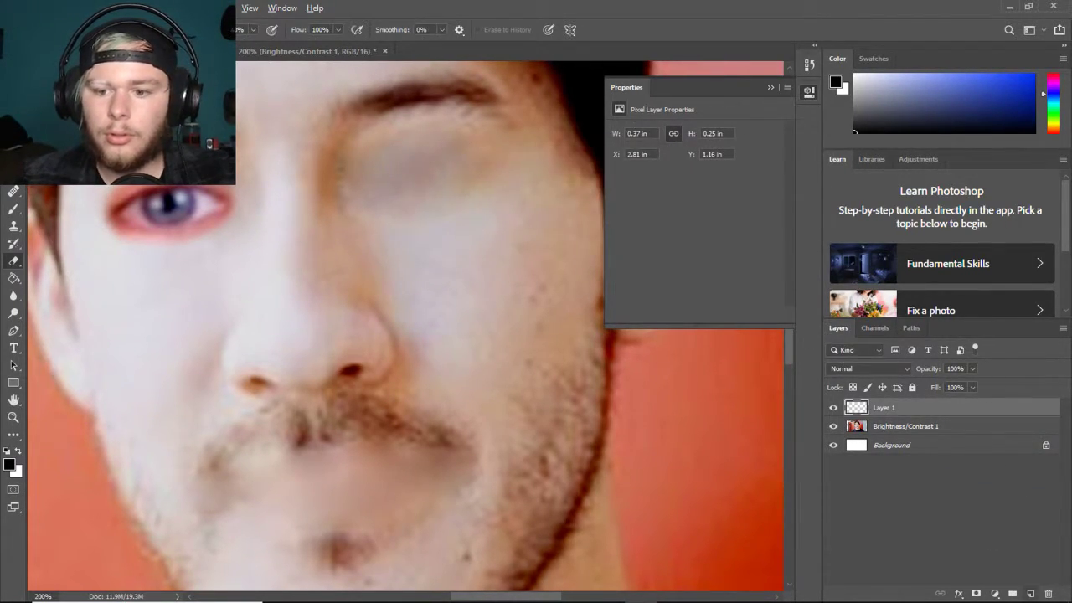
# - Try a Hue/Saturation adjustment clipped to the pasted eye layer, varying its saturation and lightness, and delete it
pyautogui.click(994, 593)
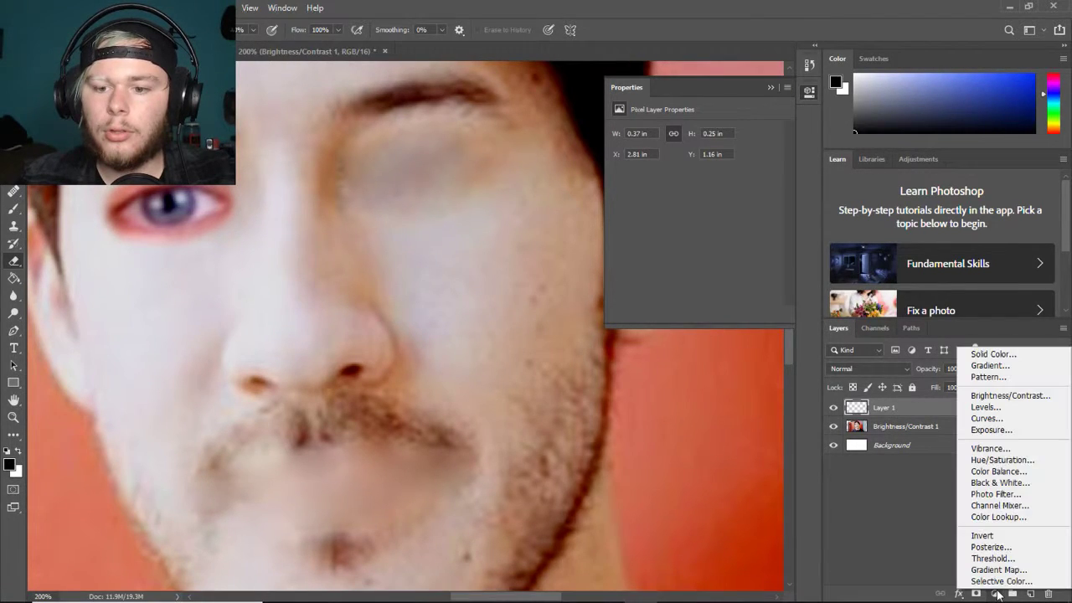
pyautogui.keyDown('alt'); pyautogui.click(987, 460); pyautogui.keyUp('alt')
pyautogui.click(439, 197)
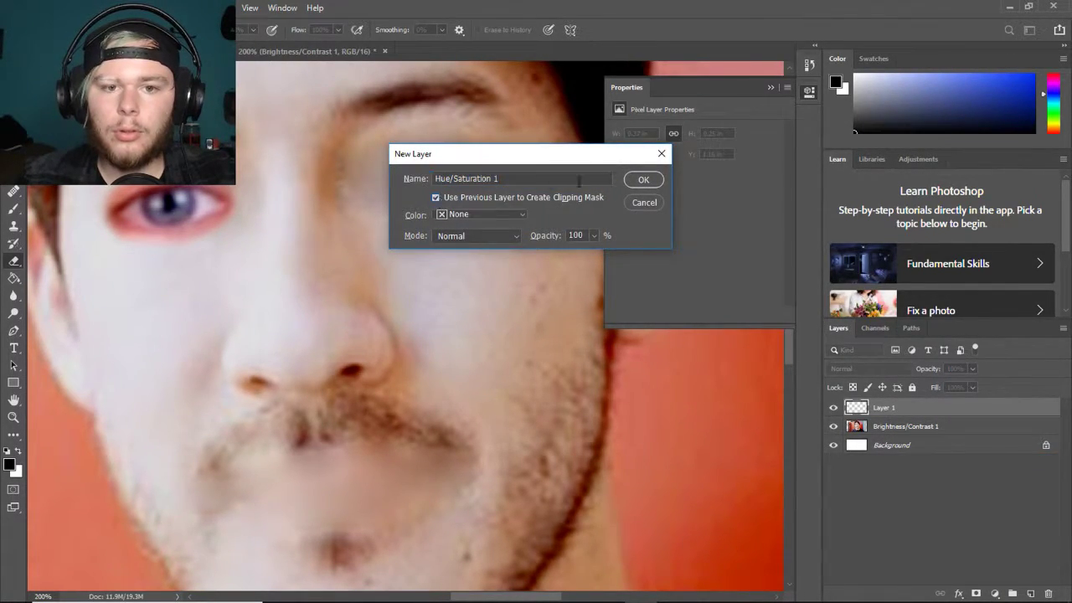
pyautogui.click(642, 179)
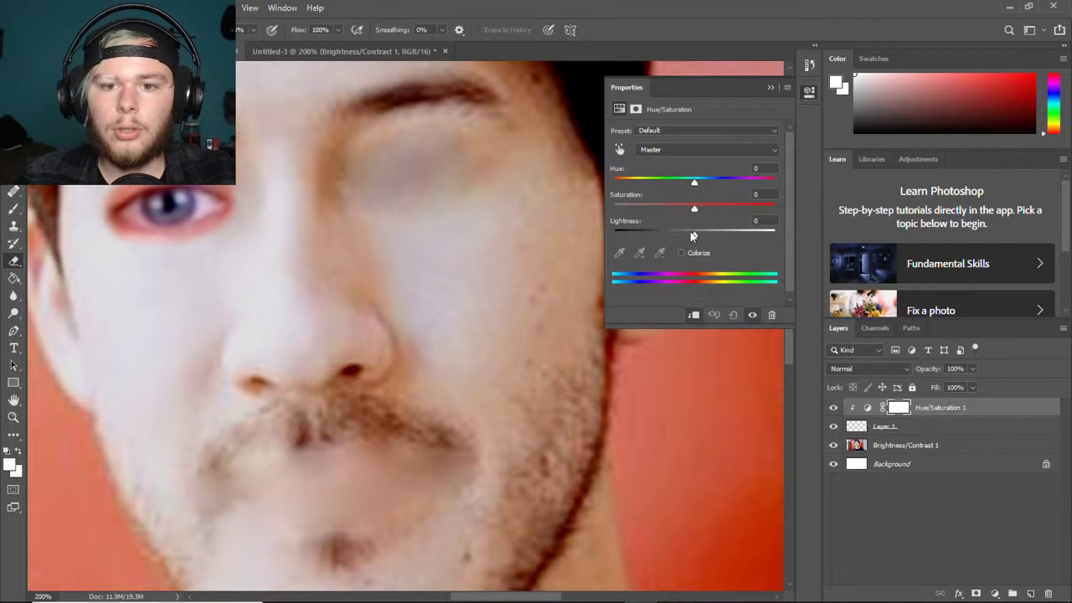
pyautogui.moveTo(695, 209); pyautogui.dragTo(700, 244)
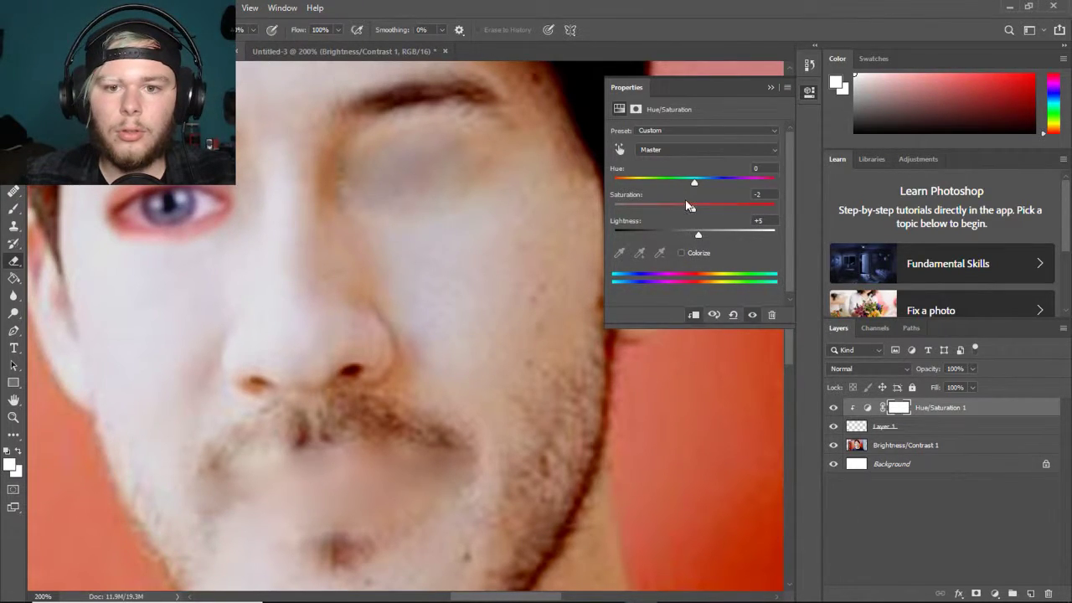
pyautogui.click(772, 88)
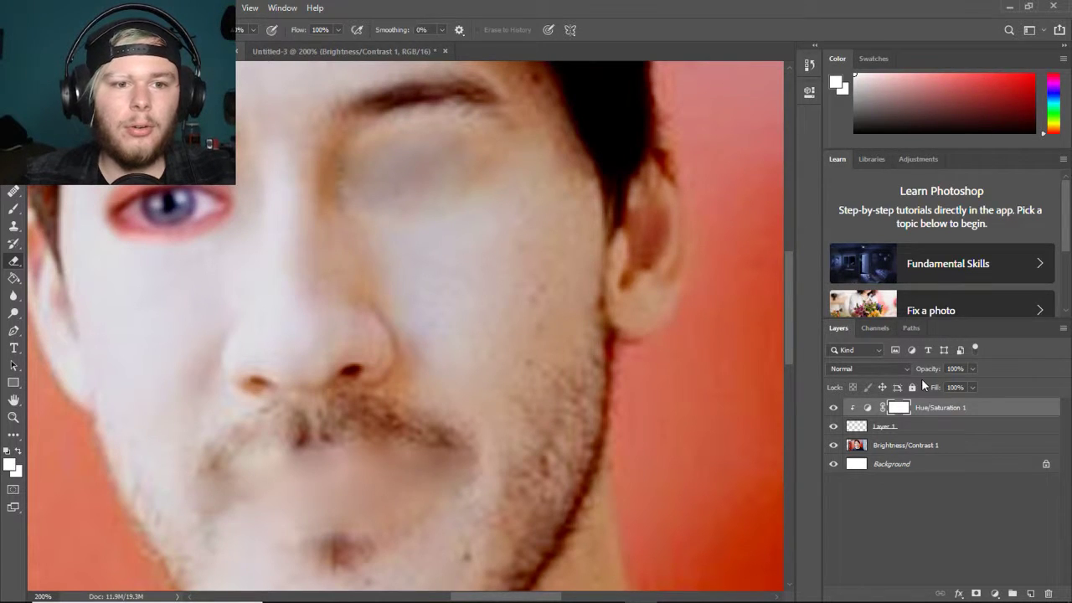
pyautogui.press('Delete')
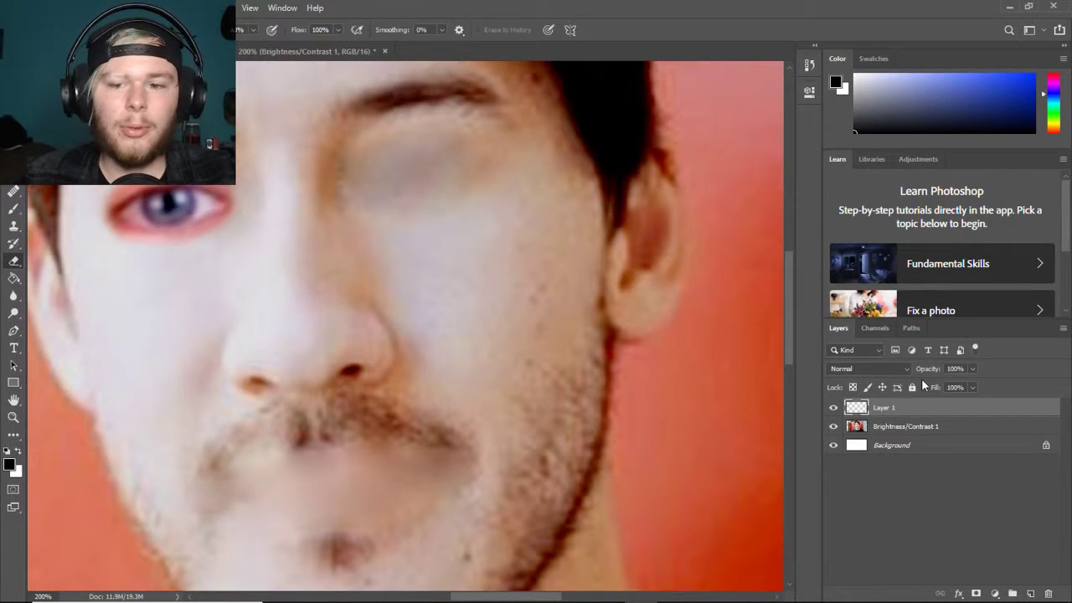
# - Create a new Color Balance adjustment layer above the pasted eye, using the eye layer as its clipping mask
pyautogui.keyDown('alt'); pyautogui.click(1007, 594); pyautogui.keyUp('alt')
pyautogui.click(642, 206)
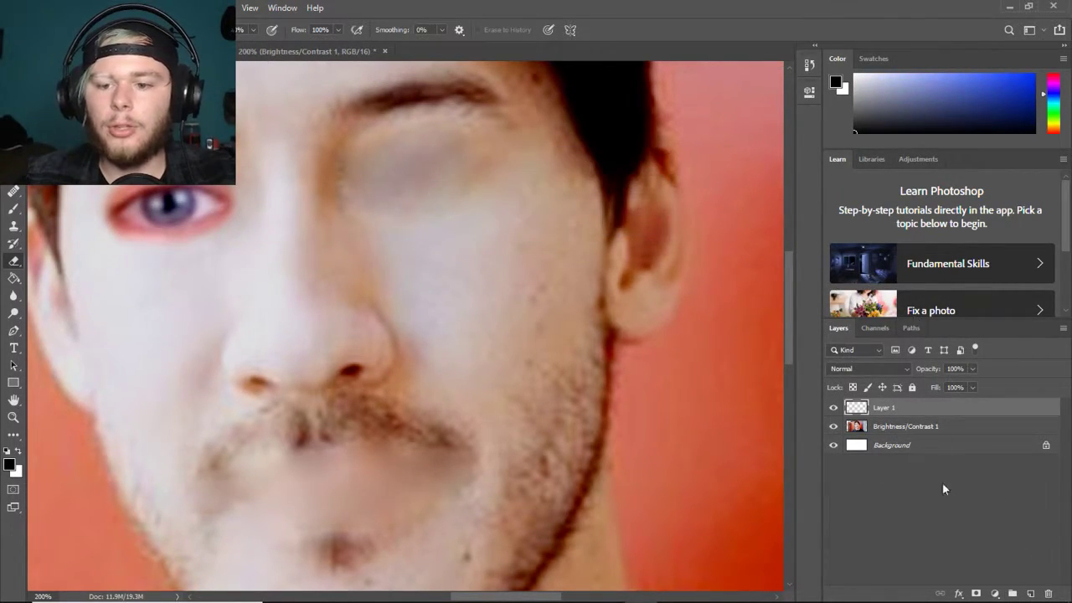
pyautogui.click(995, 593)
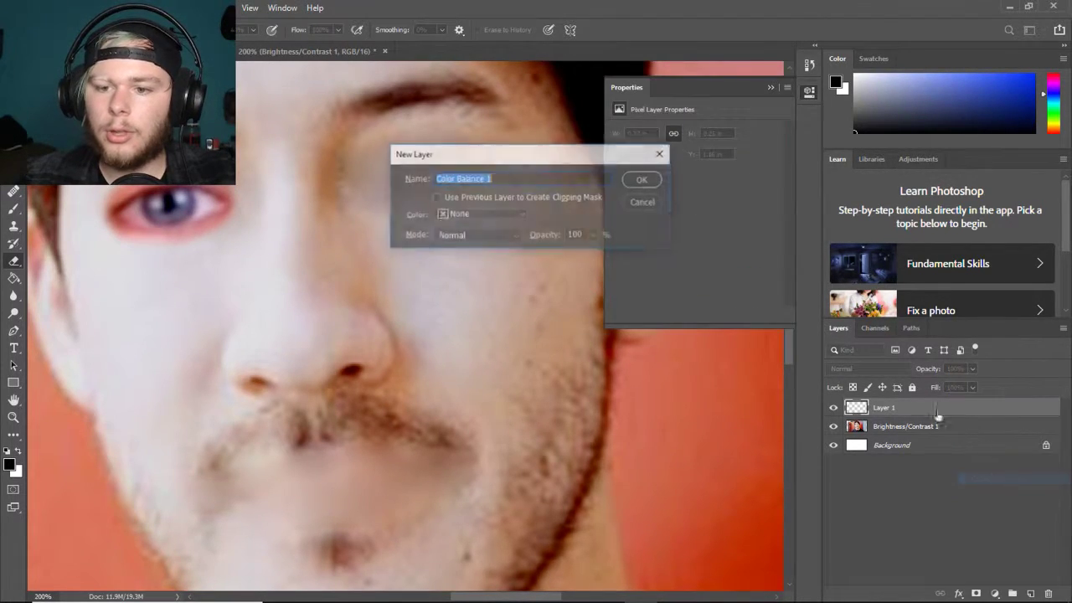
pyautogui.keyDown('alt'); pyautogui.click(988, 476); pyautogui.keyUp('alt')
pyautogui.click(434, 197)
pyautogui.click(643, 180)
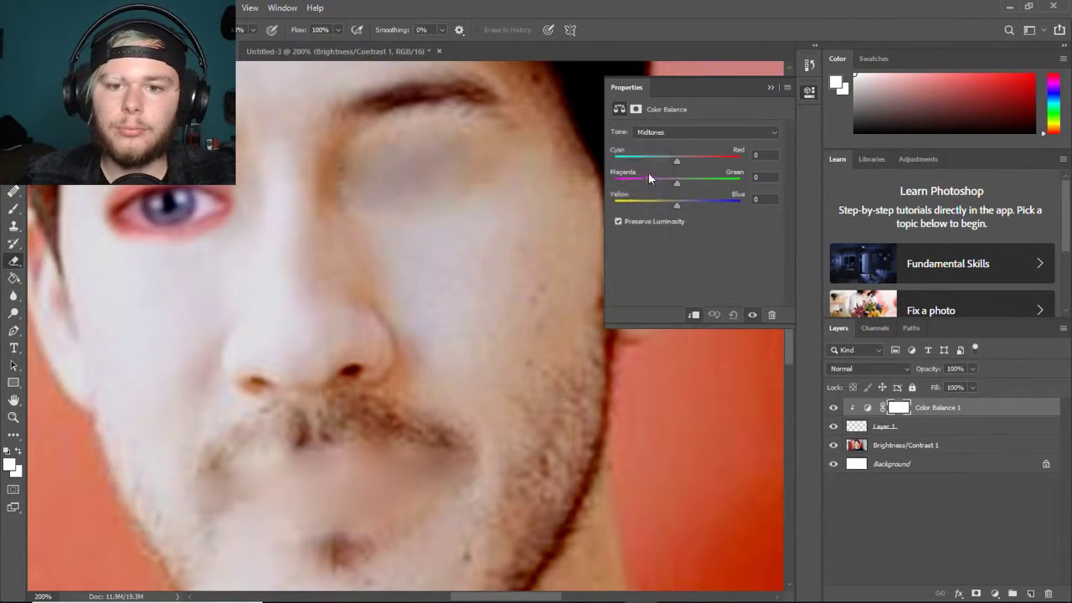
# - Set the cyan–red balance of the eye's Color Balance midtones to -100
pyautogui.moveTo(677, 160); pyautogui.dragTo(660, 158)
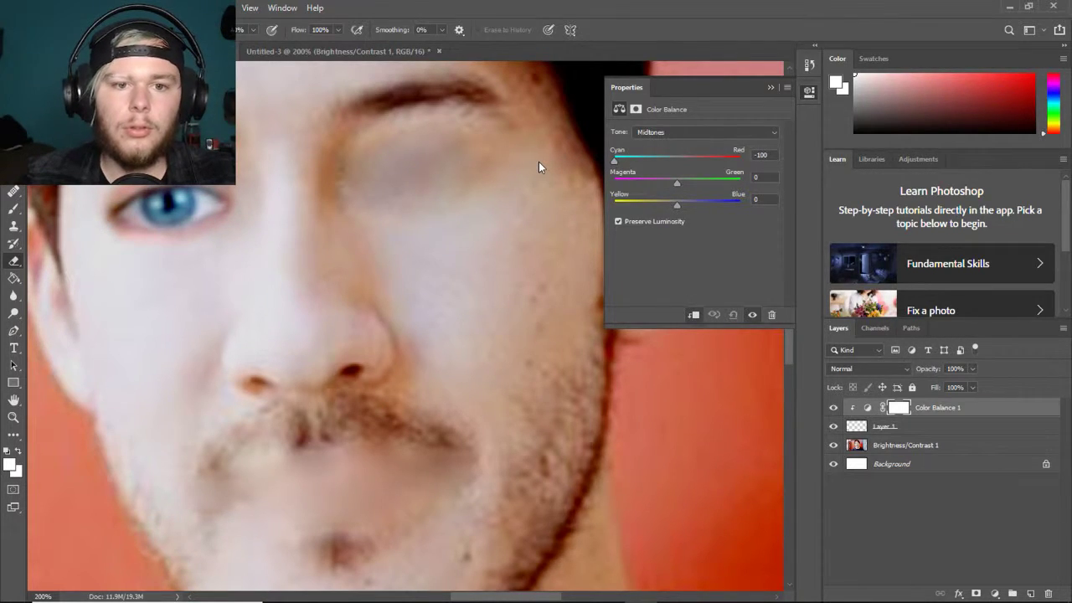
pyautogui.click(769, 88)
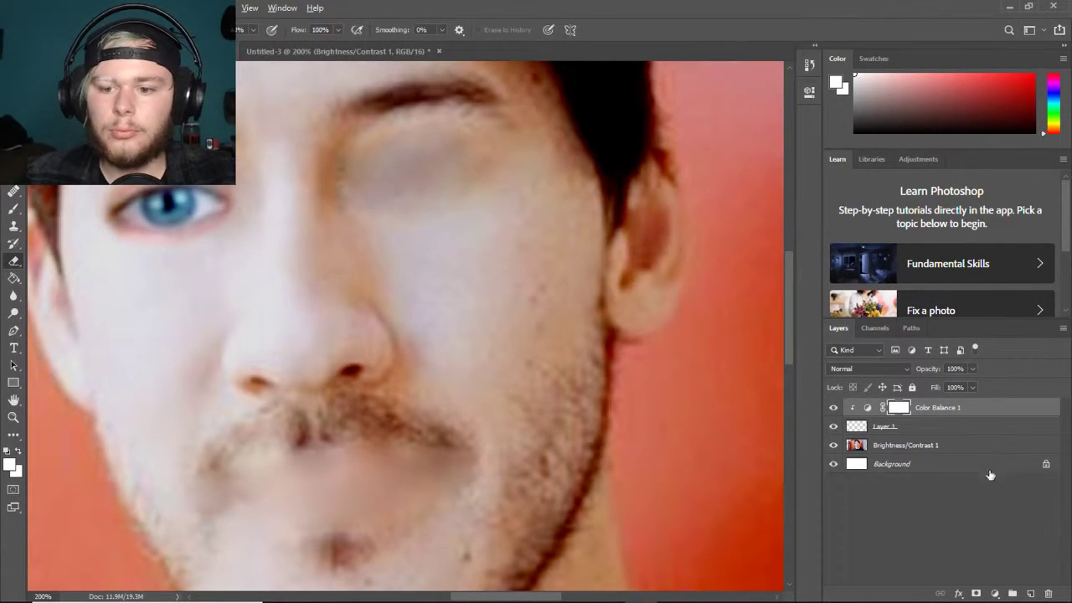
# - Add a Brightness/Contrast adjustment layer clipped to the pasted eye, with brightness 69 and contrast -37
pyautogui.click(995, 593)
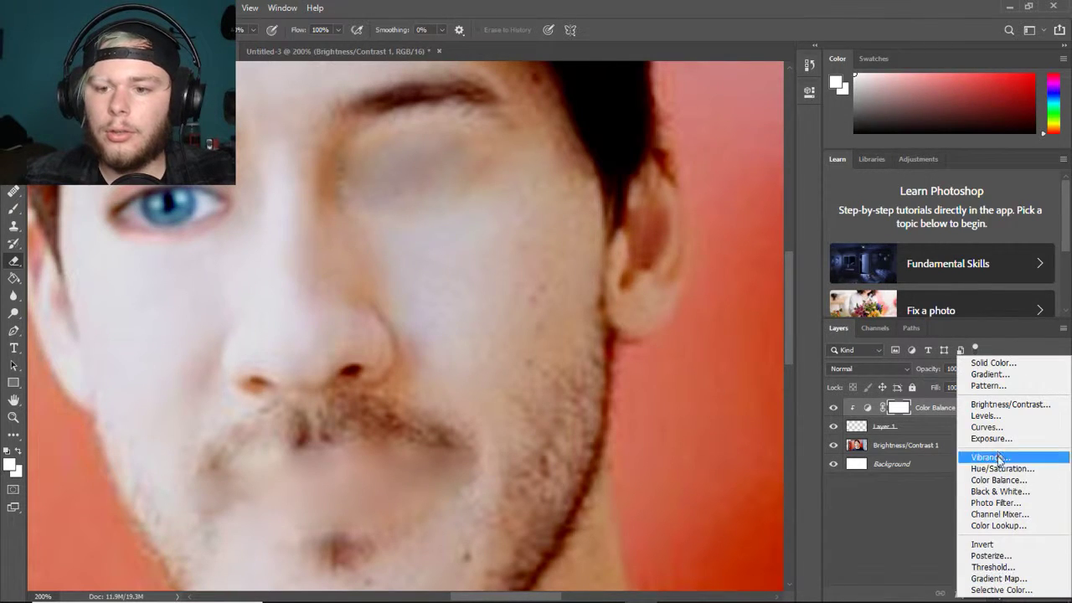
pyautogui.click(994, 405)
pyautogui.click(443, 198)
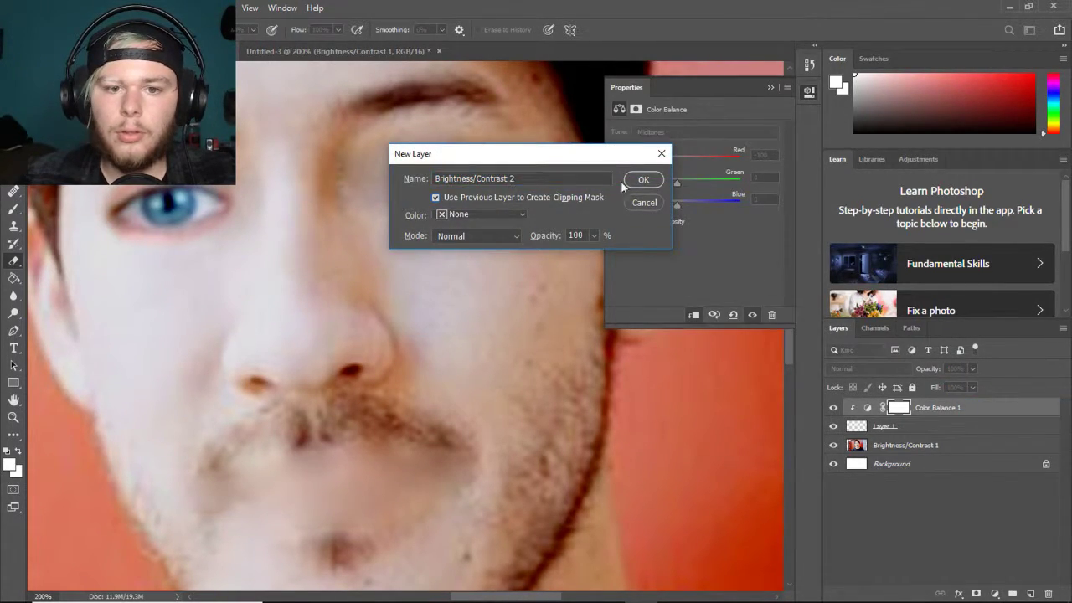
pyautogui.click(644, 180)
pyautogui.moveTo(696, 166); pyautogui.dragTo(631, 193)
pyautogui.moveTo(706, 169); pyautogui.dragTo(736, 174)
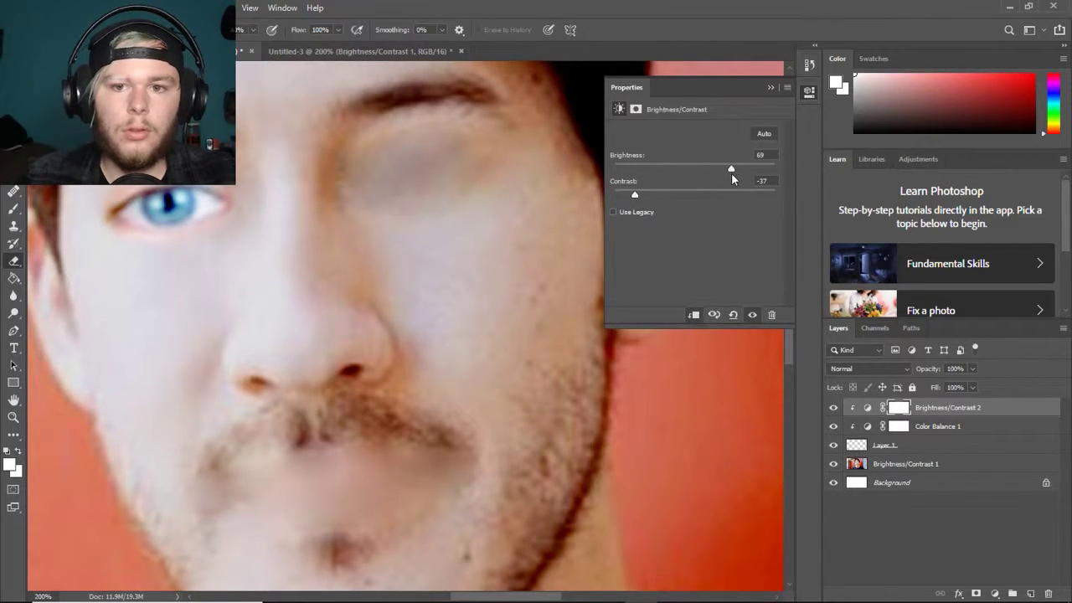
pyautogui.click(771, 88)
# - Scale the pasted eye on Layer 1 down to about 93% and rotate it slightly to fit under the eyebrow
pyautogui.hotkey('ctrl', '-')
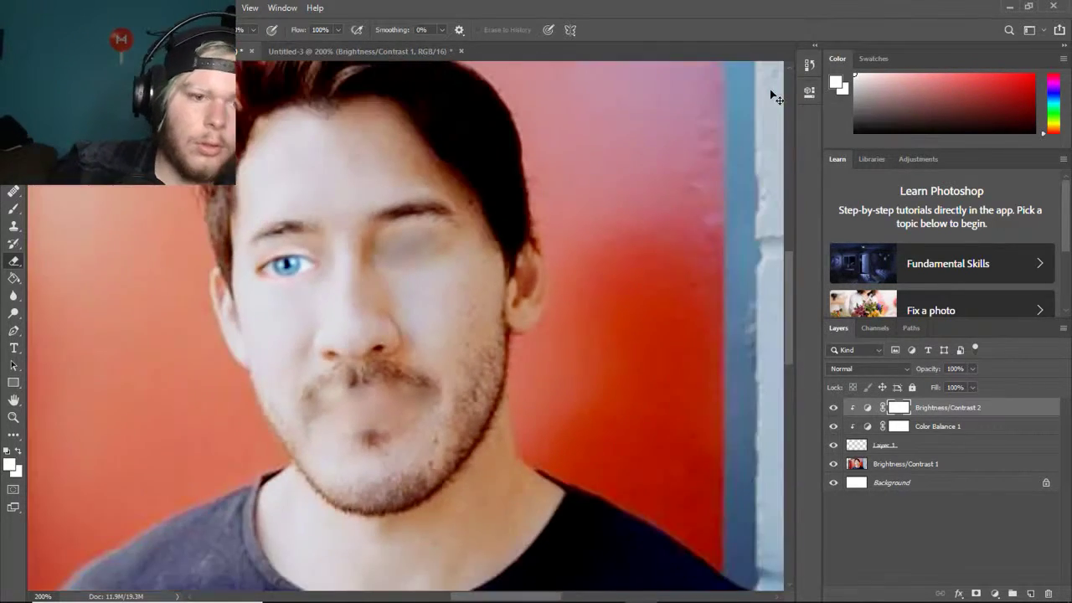
pyautogui.hotkey('ctrl', '+')
pyautogui.hotkey('ctrl', 't')
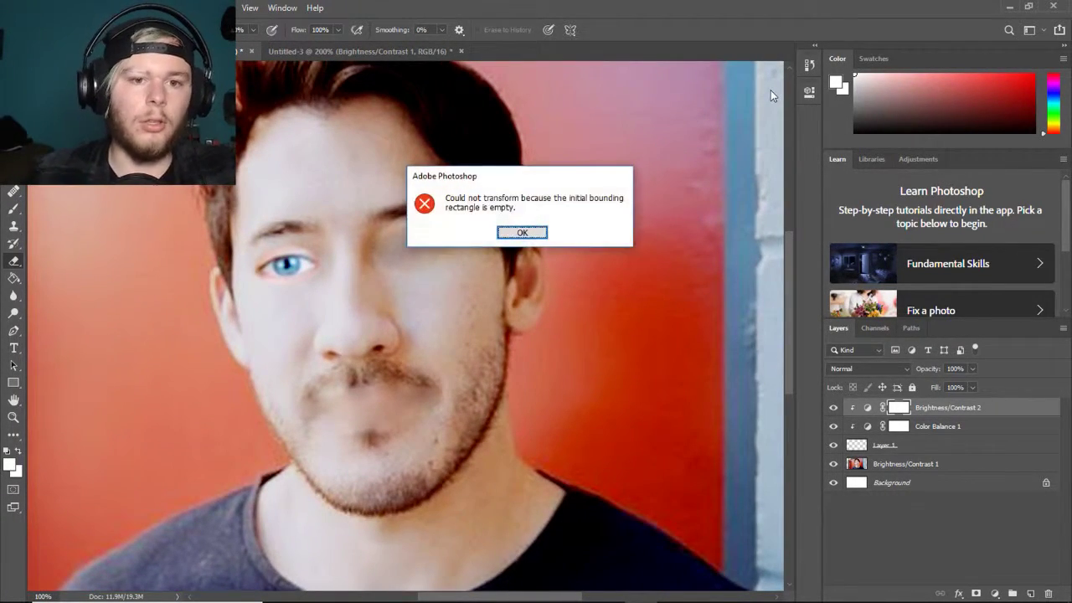
pyautogui.press('Return')
pyautogui.click(941, 443)
pyautogui.hotkey('ctrl', 't')
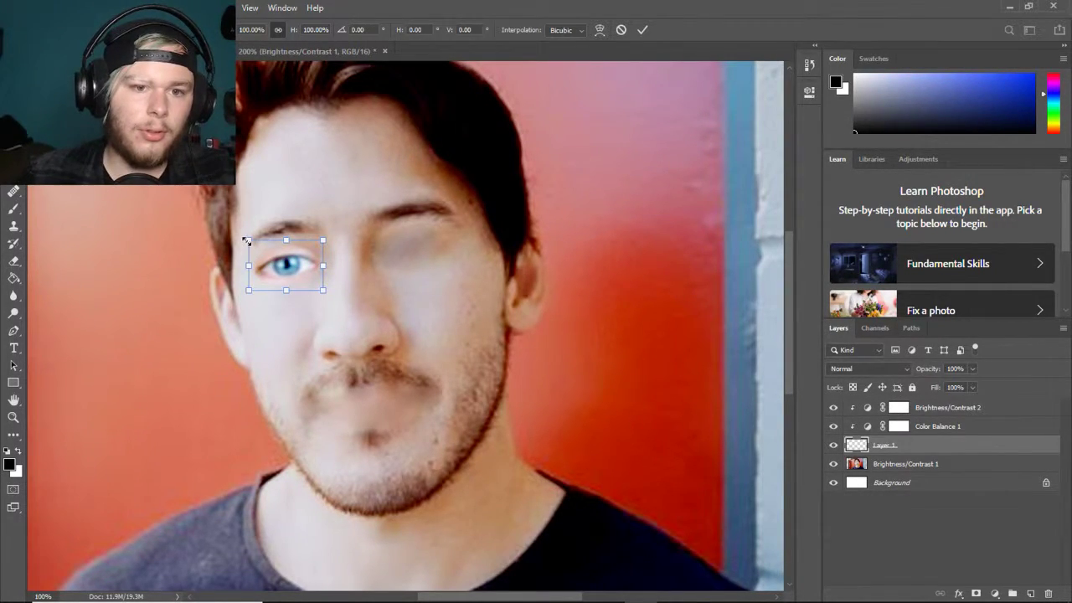
pyautogui.moveTo(250, 238); pyautogui.dragTo(253, 243)
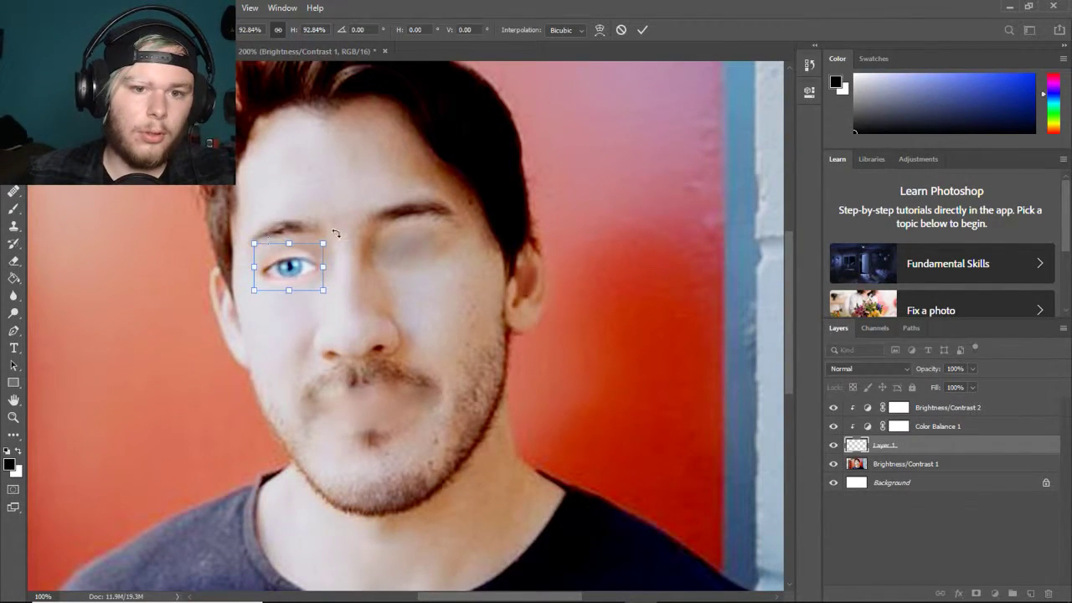
pyautogui.moveTo(335, 226); pyautogui.dragTo(335, 222)
pyautogui.click(649, 28)
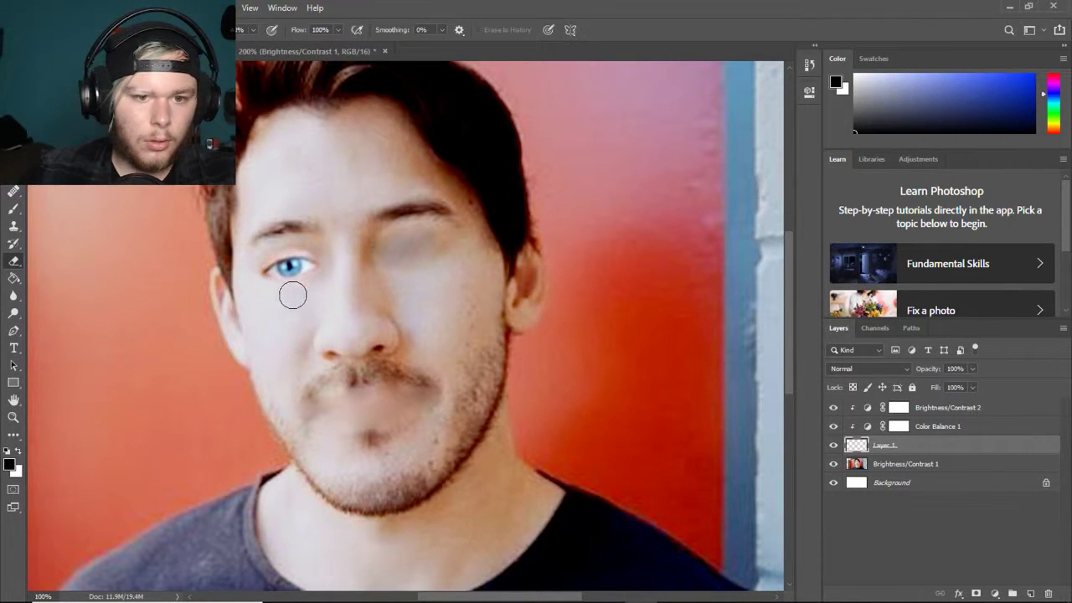
pyautogui.hotkey('ctrl', '+')
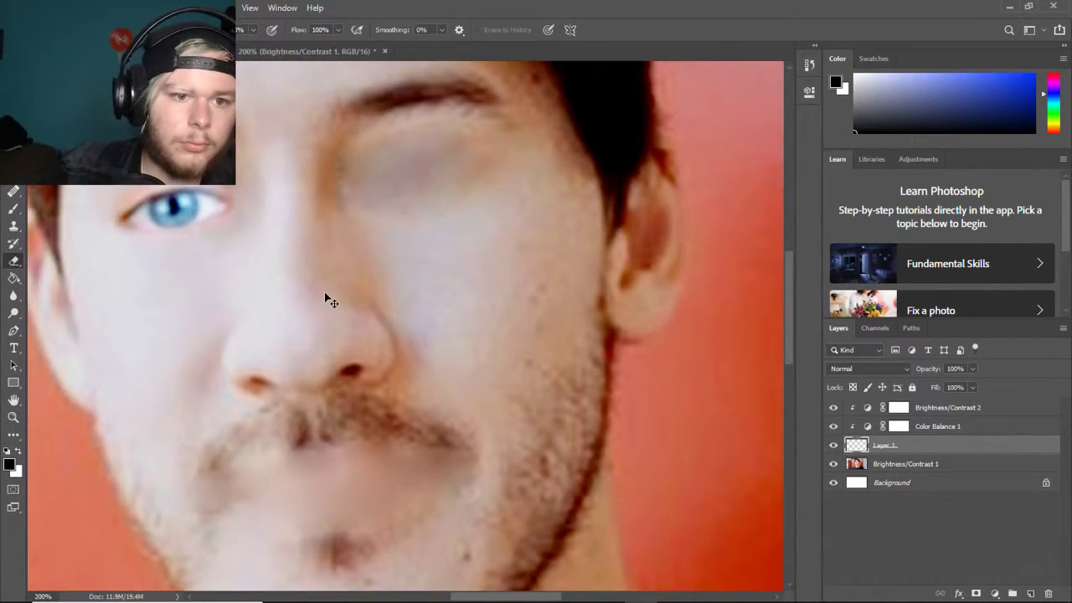
pyautogui.click(14, 297)
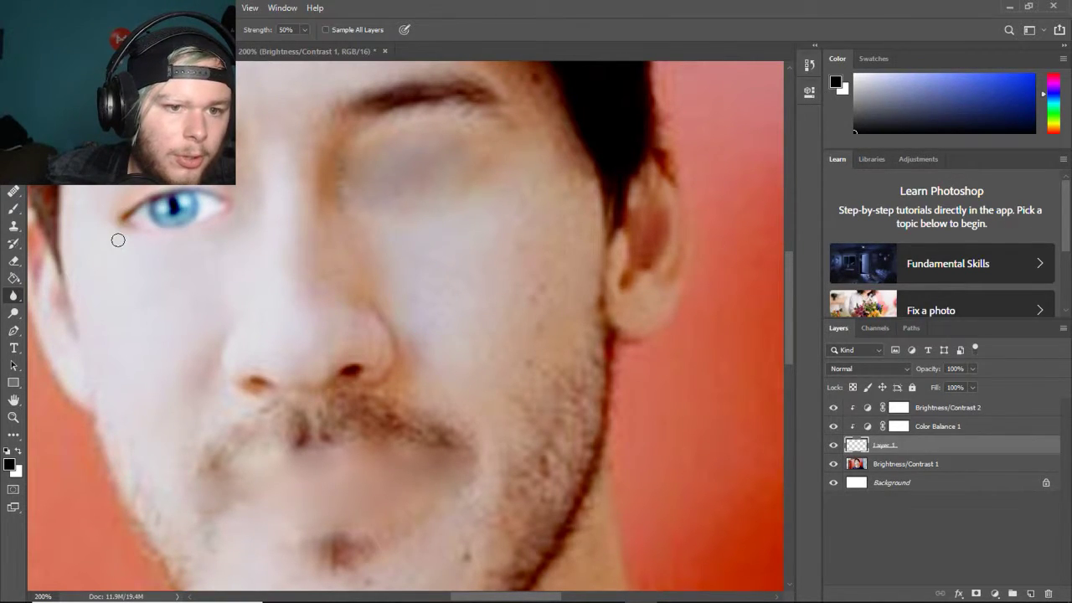
pyautogui.hotkey('ctrl', '-')
pyautogui.hotkey('ctrl', '-')
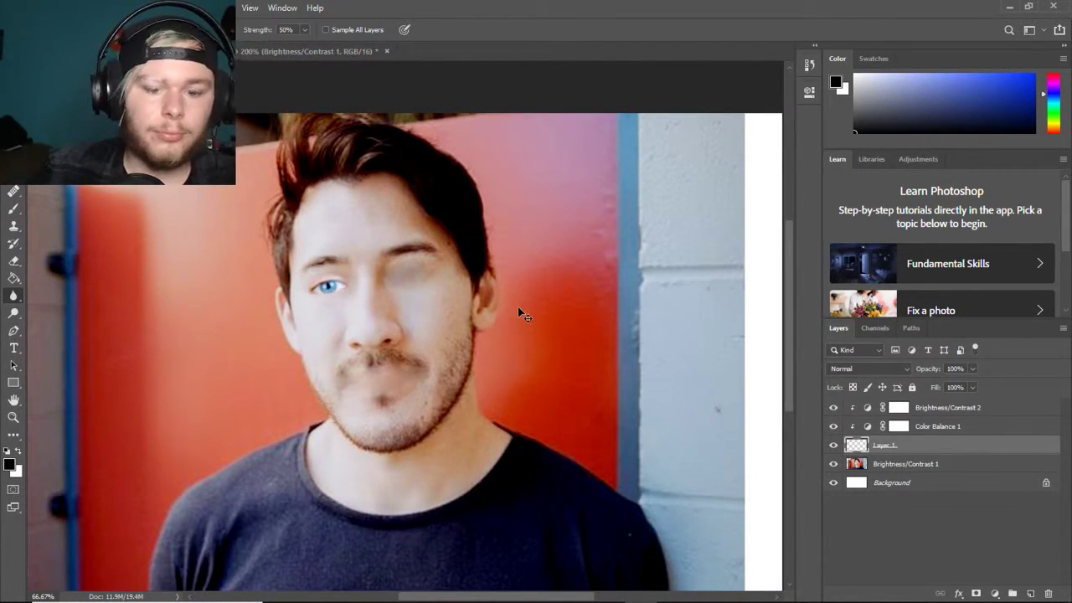
pyautogui.hotkey('ctrl', '+')
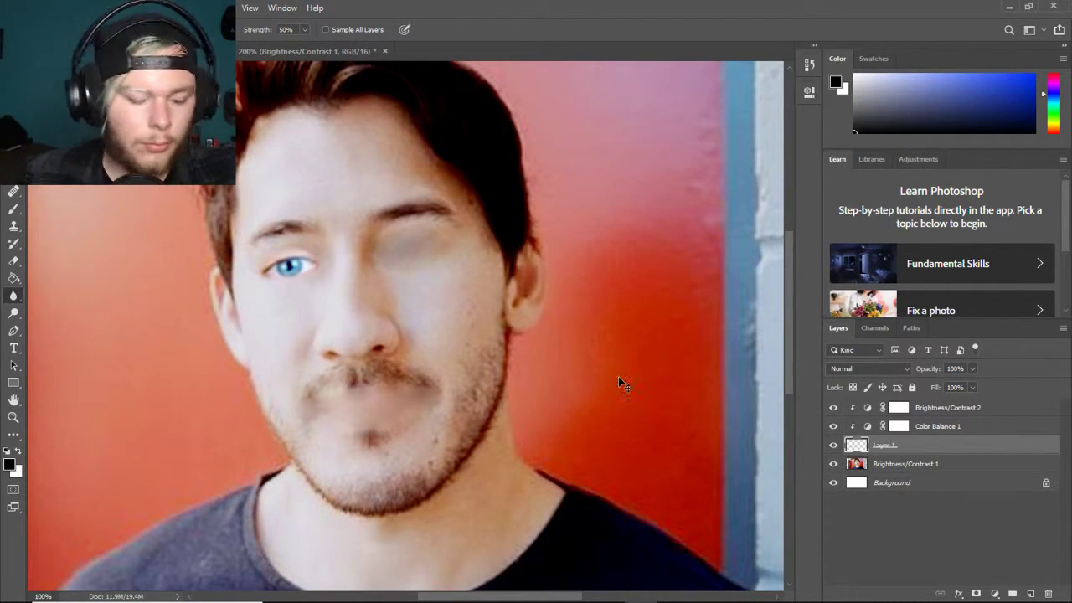
pyautogui.hotkey('ctrl', 'j')
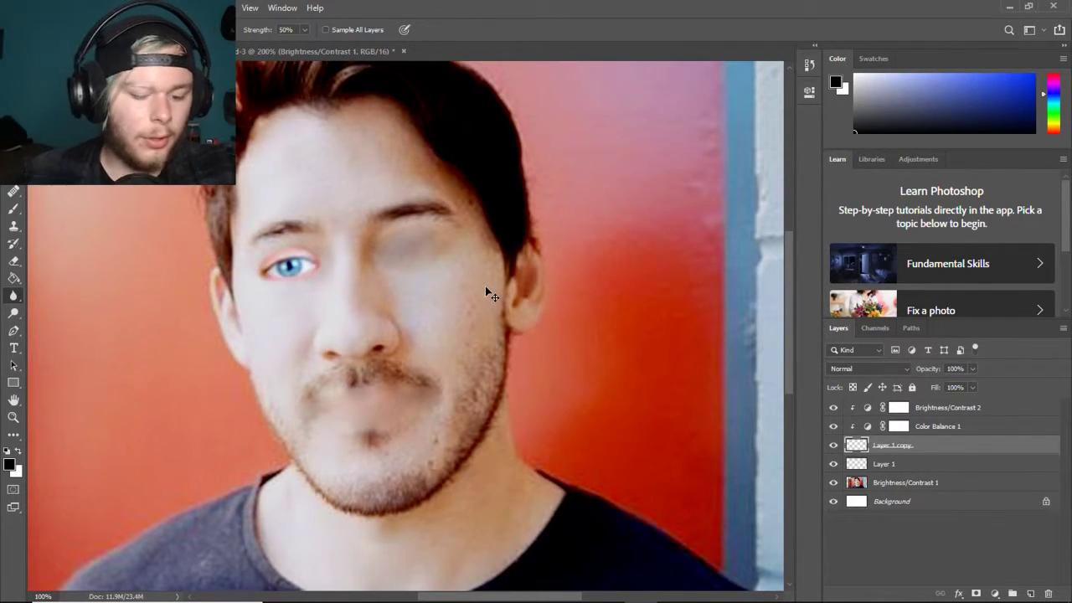
pyautogui.hotkey('ctrl', 't')
pyautogui.rightClick(282, 269)
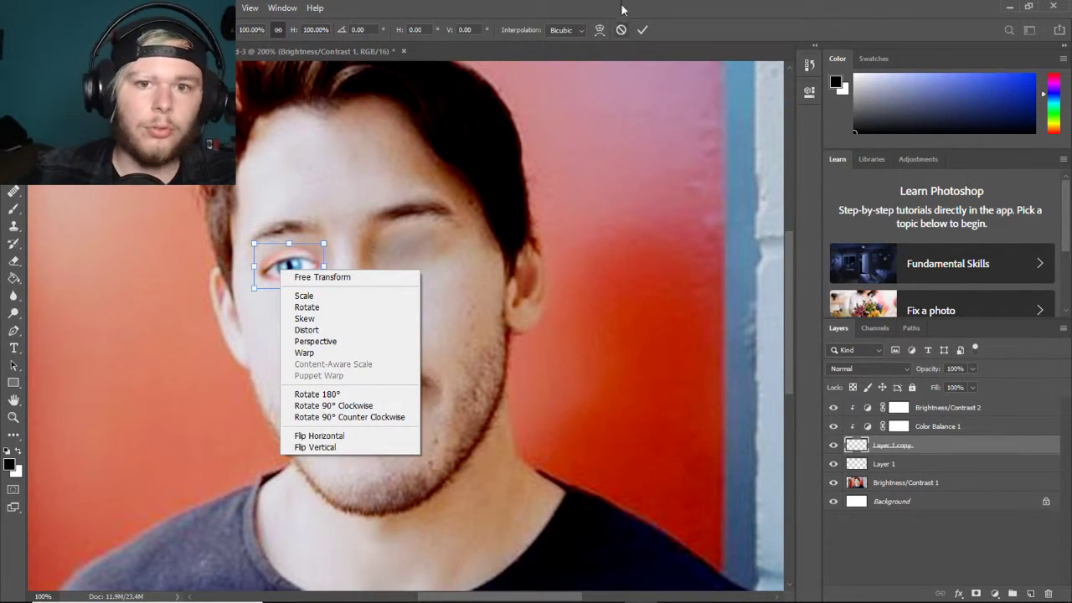
pyautogui.click(772, 331)
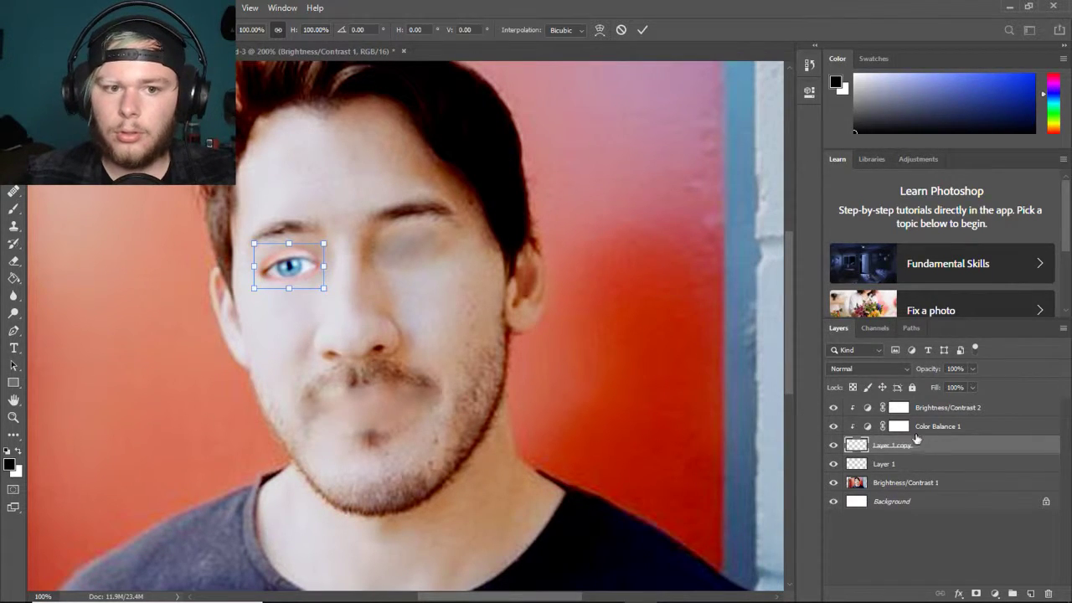
pyautogui.click(620, 29)
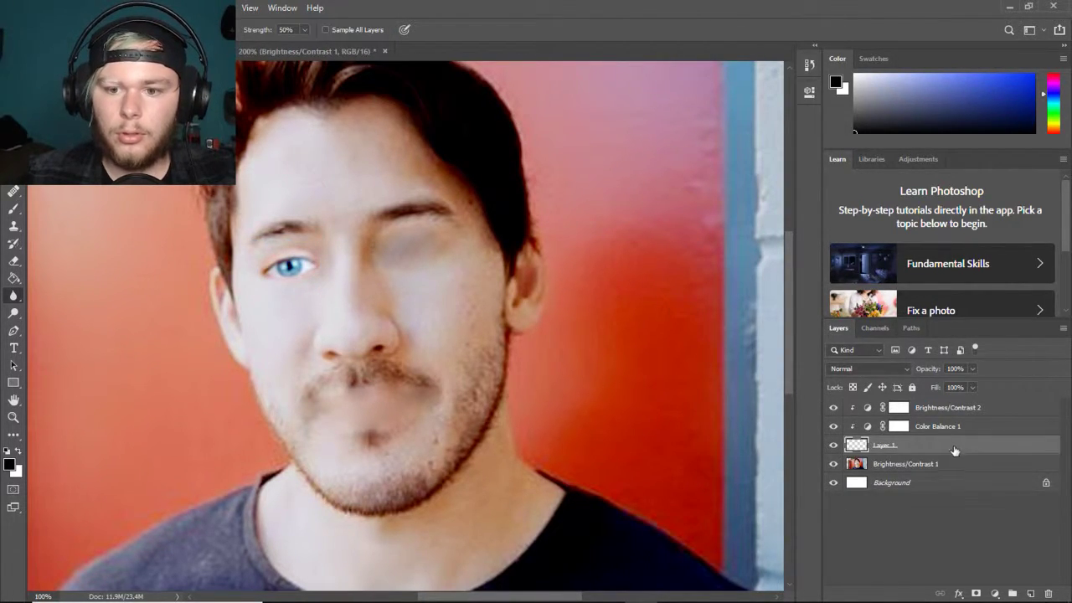
# - Merge Layer 1 with its clipped Color Balance and Brightness/Contrast adjustment layers into one eye layer
pyautogui.rightClick(939, 424)
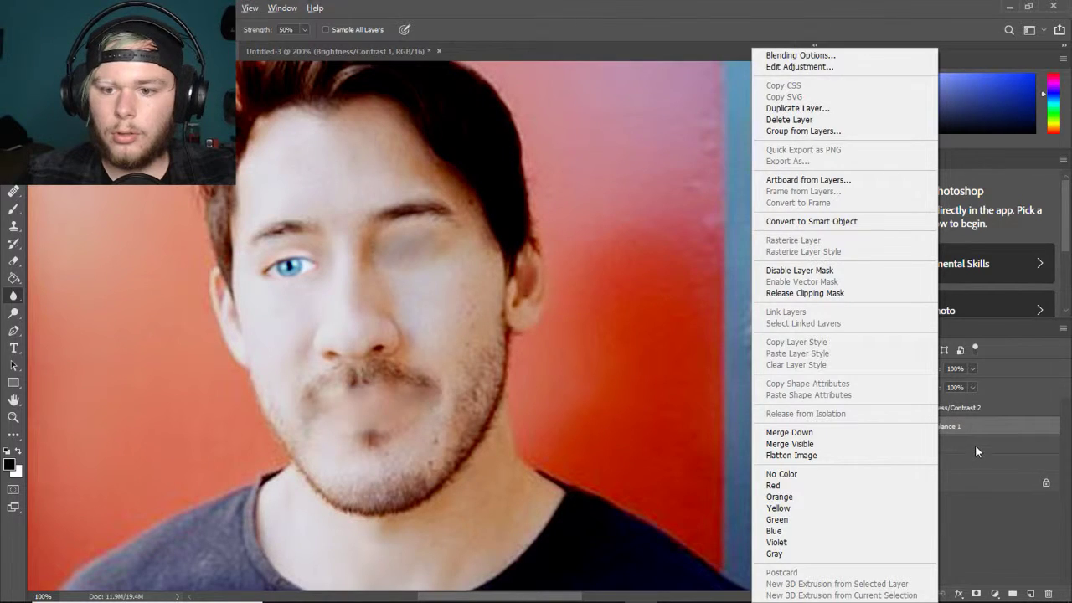
pyautogui.click(975, 447)
pyautogui.click(975, 446)
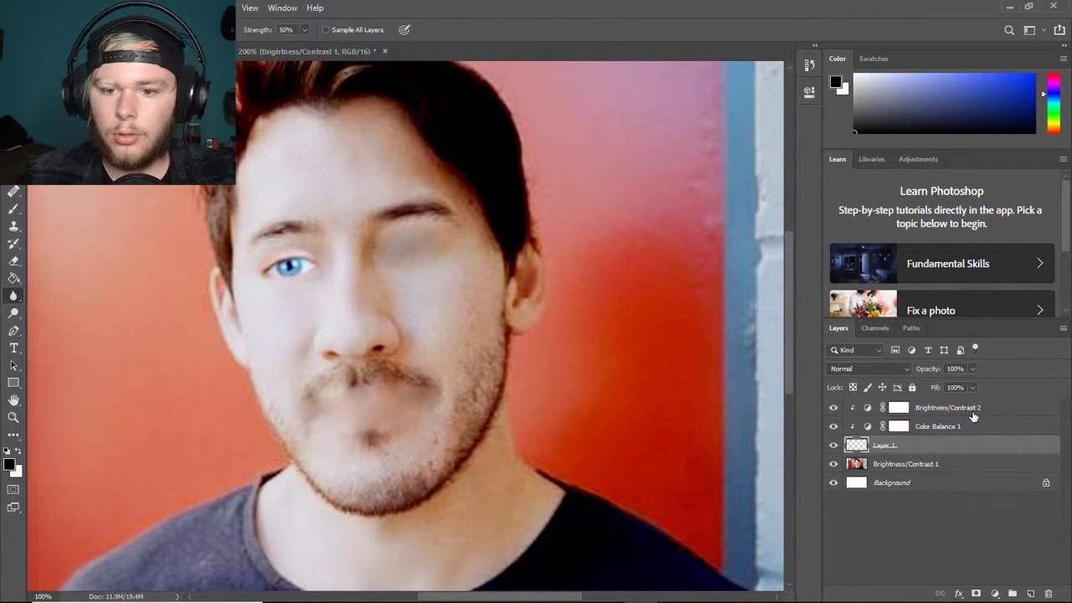
pyautogui.keyDown('shift'); pyautogui.click(973, 411); pyautogui.keyUp('shift')
pyautogui.rightClick(974, 423)
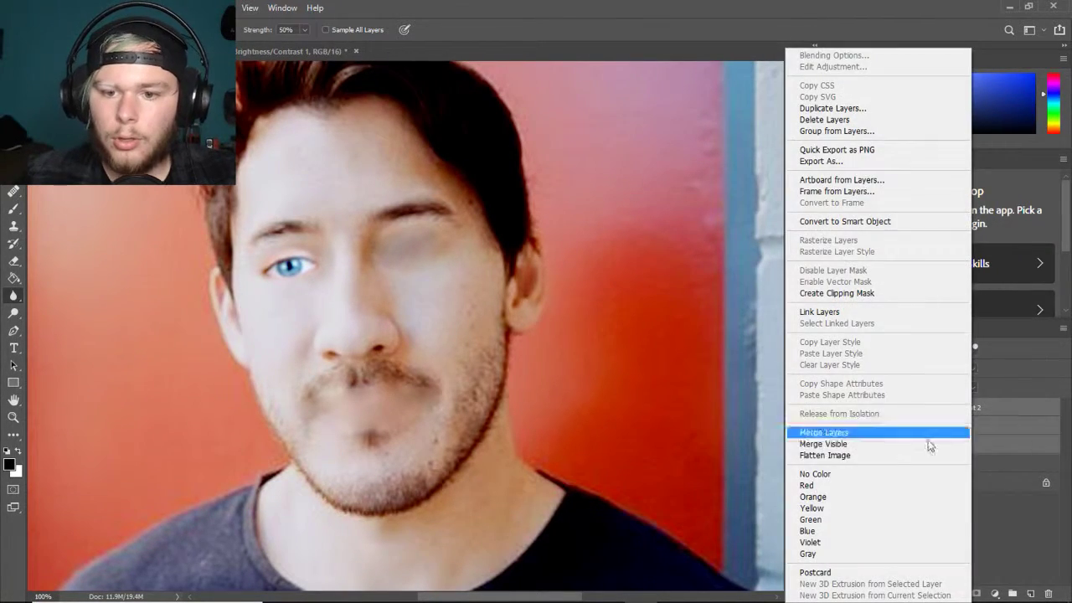
pyautogui.click(818, 432)
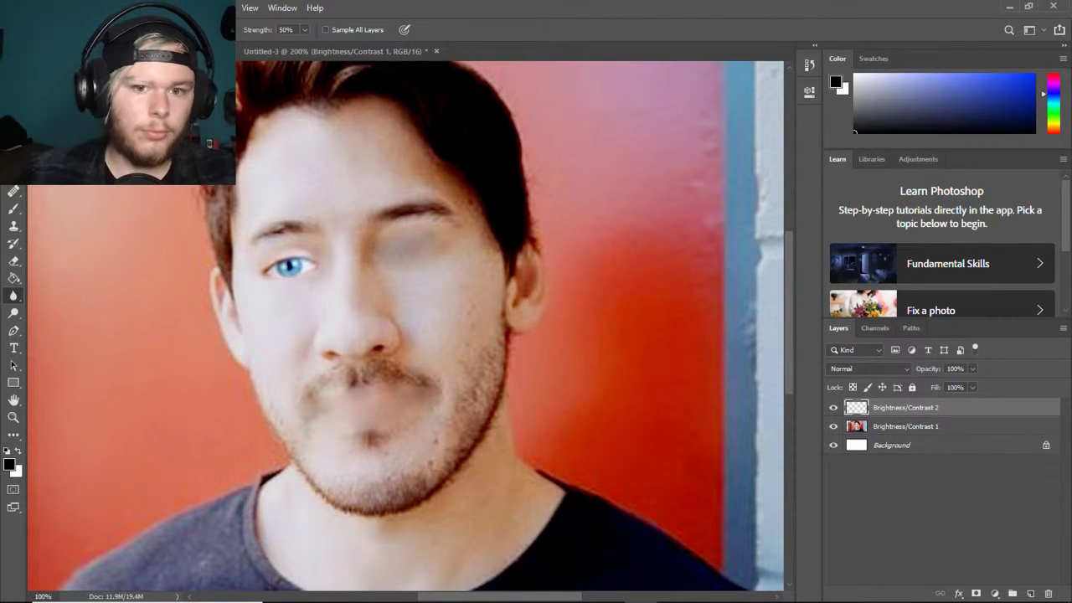
# - Duplicate the merged eye layer, flip the copy horizontally, and place it over the other erased eye, rotated about -16.8°
pyautogui.hotkey('ctrl', 'j')
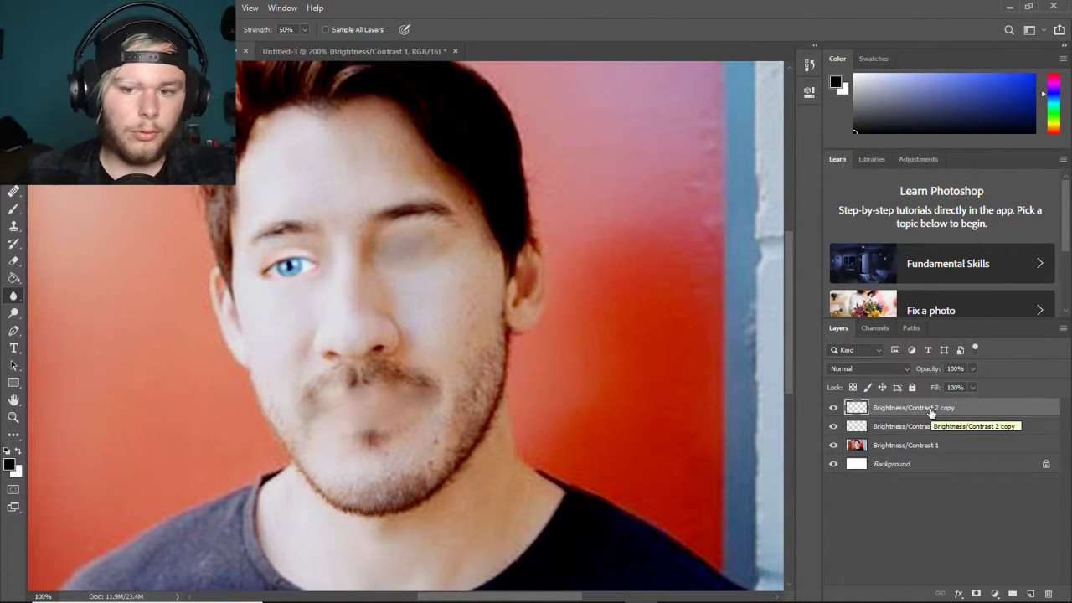
pyautogui.hotkey('ctrl', 't')
pyautogui.rightClick(305, 260)
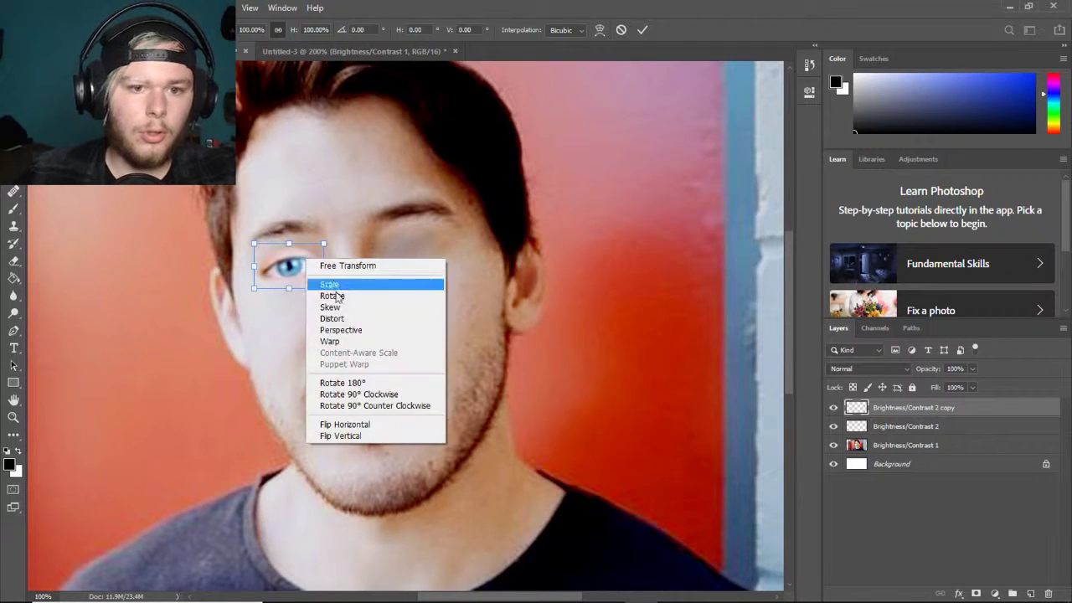
pyautogui.click(350, 425)
pyautogui.moveTo(331, 238); pyautogui.dragTo(325, 211)
pyautogui.moveTo(301, 257); pyautogui.dragTo(470, 259)
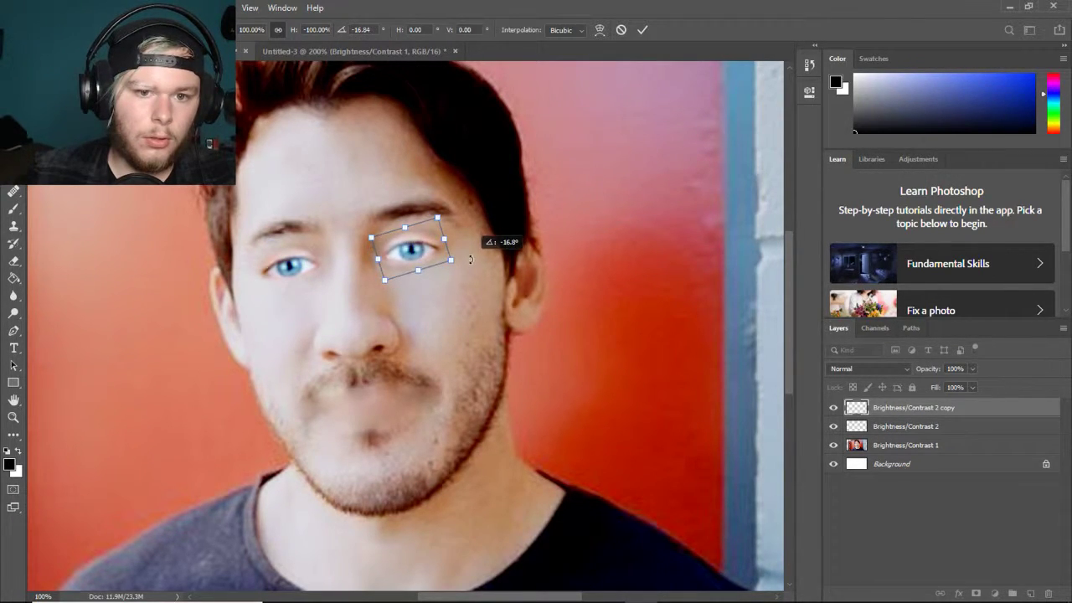
pyautogui.click(642, 29)
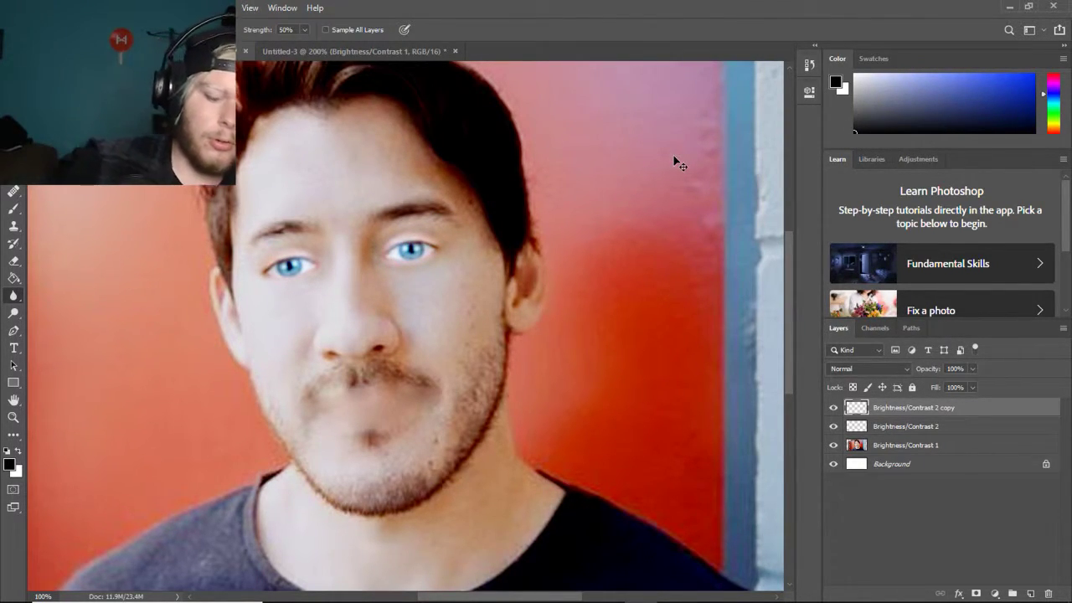
# - Examine the placement and match of both eyes on the whole portrait and close up
pyautogui.hotkey('ctrl', '-')
pyautogui.hotkey('ctrl', '-')
pyautogui.hotkey('ctrl', '-')
pyautogui.hotkey('ctrl', '-')
pyautogui.hotkey('ctrl', '-')
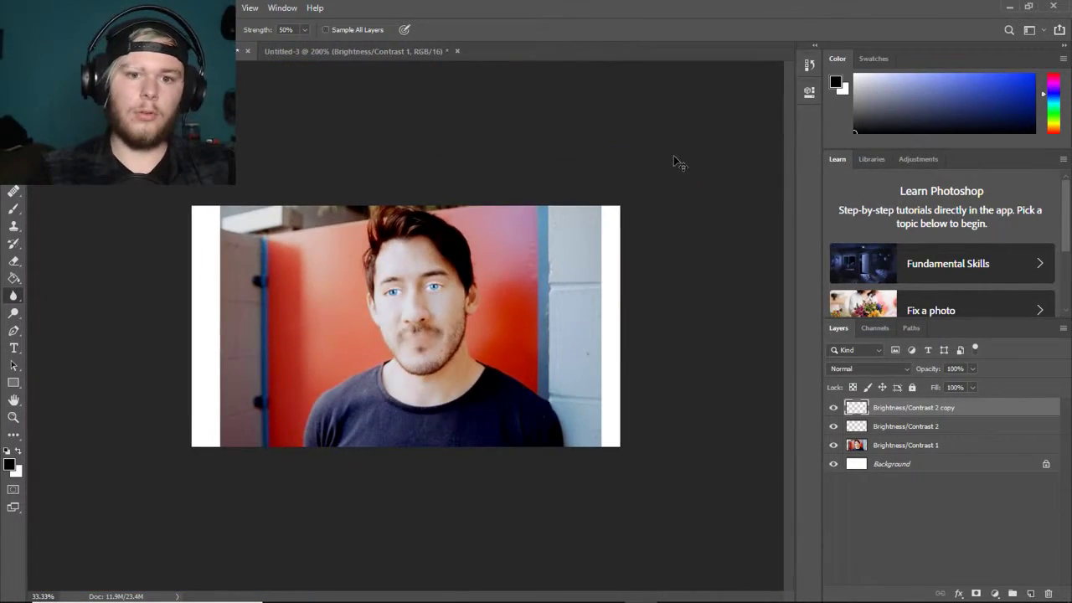
pyautogui.hotkey('ctrl', '+')
pyautogui.hotkey('ctrl', '+')
pyautogui.hotkey('ctrl', '+')
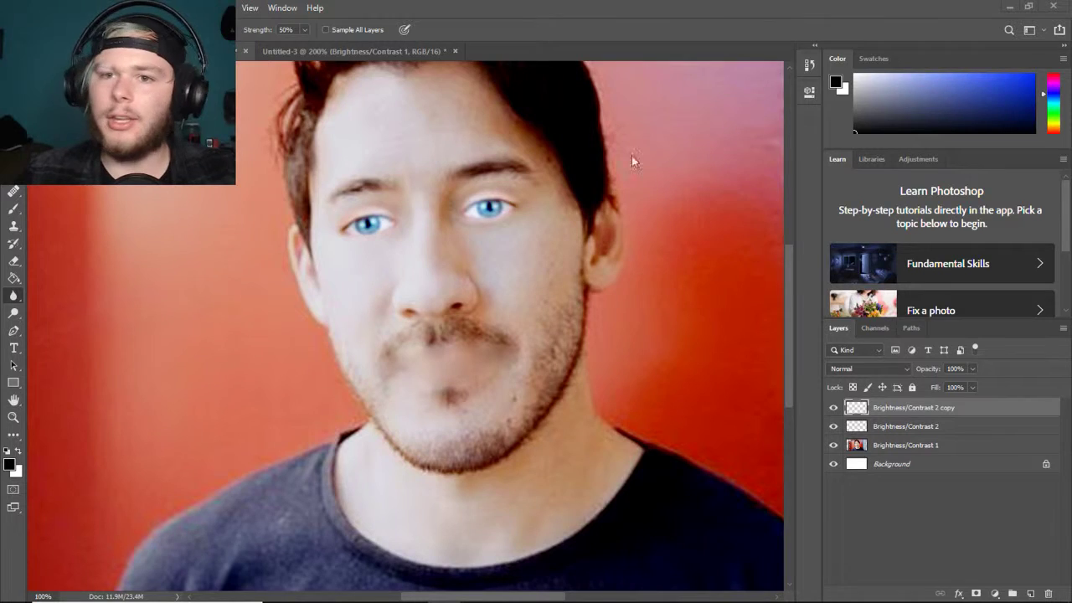
# - Rotate the flipped eye copy slightly and shift it a little closer to the nose
pyautogui.hotkey('ctrl', 't')
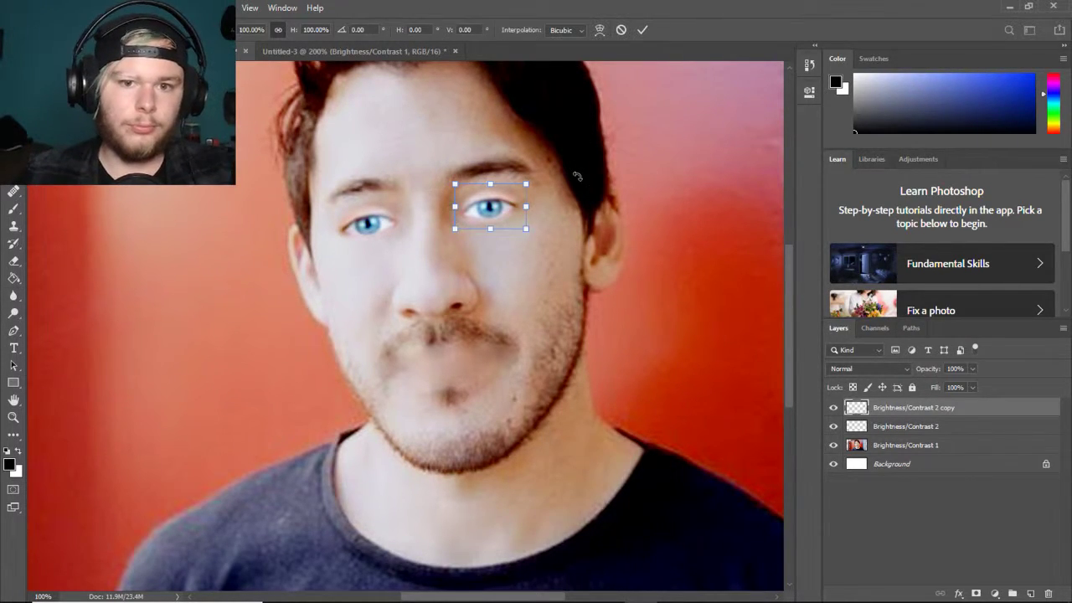
pyautogui.moveTo(535, 181); pyautogui.dragTo(553, 168)
pyautogui.moveTo(484, 204); pyautogui.dragTo(472, 201)
pyautogui.press('Return')
pyautogui.hotkey('ctrl', 'd')
pyautogui.click(13, 295)
# - Nudge the flipped eye copy a few pixels to the right, away from the nose
pyautogui.hotkey('ctrl', '-')
pyautogui.hotkey('ctrl', '-')
pyautogui.hotkey('ctrl', '-')
pyautogui.hotkey('ctrl', '-')
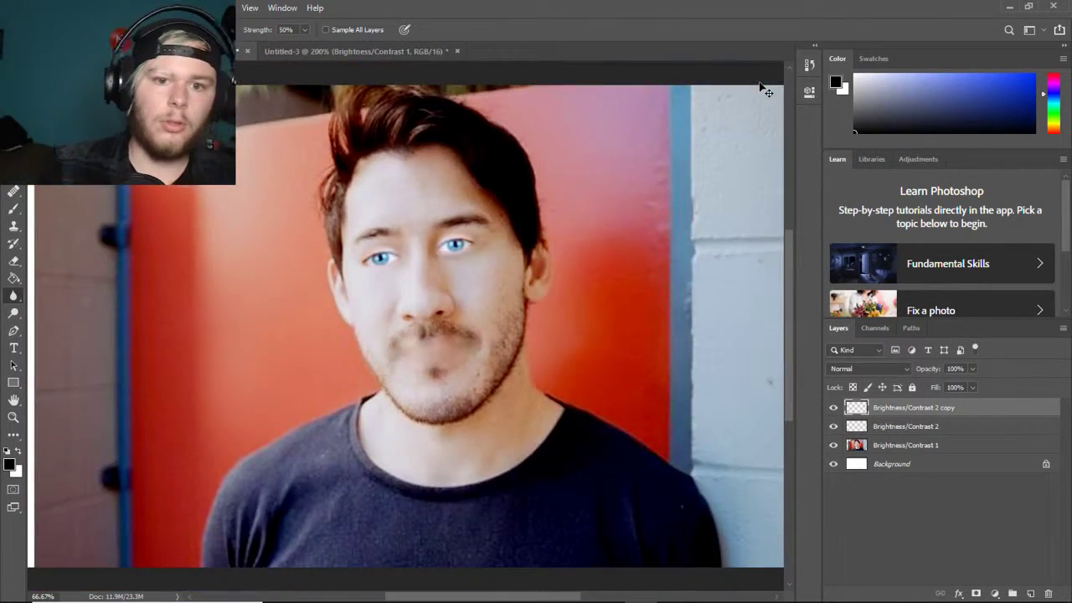
pyautogui.hotkey('ctrl', '+')
pyautogui.hotkey('ctrl', '+')
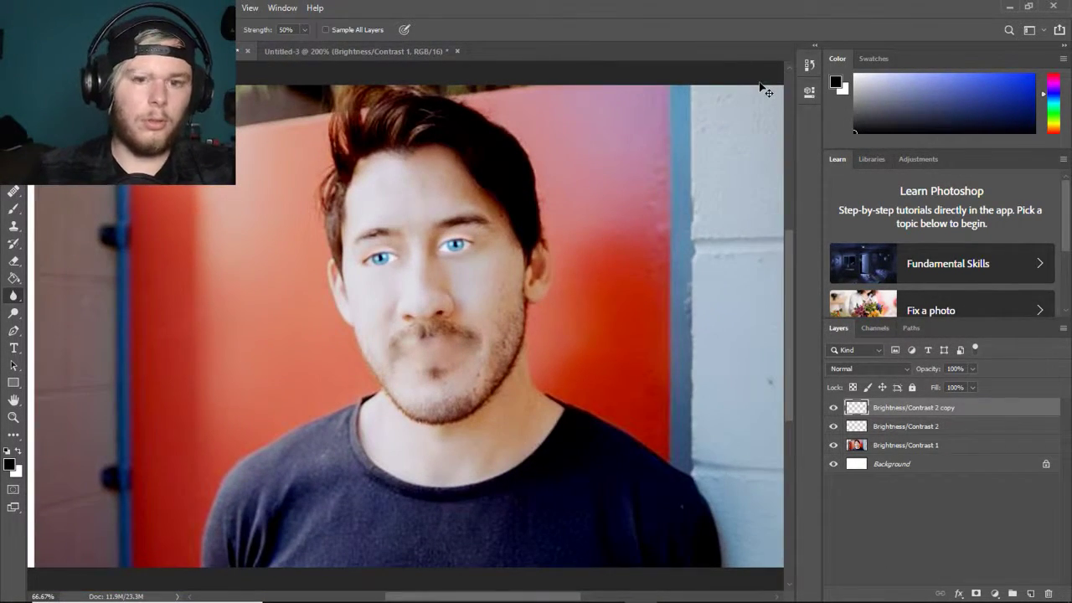
pyautogui.hotkey('ctrl', 'shift', 'd')
pyautogui.hotkey('ctrl', 't')
pyautogui.press('Right')
pyautogui.press('Right')
pyautogui.press('Right')
pyautogui.press('Right')
pyautogui.press('Down')
pyautogui.press('Down')
pyautogui.press('Up')
pyautogui.press('Up')
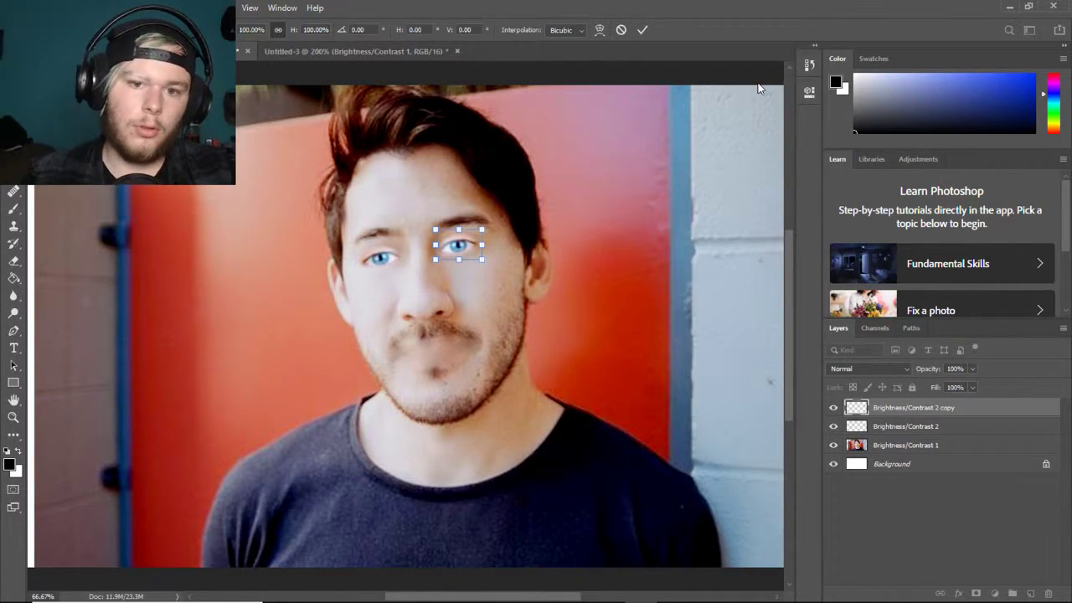
pyautogui.click(643, 29)
# - Go to the second portrait's document and clear the selection around its eye
pyautogui.press('r')
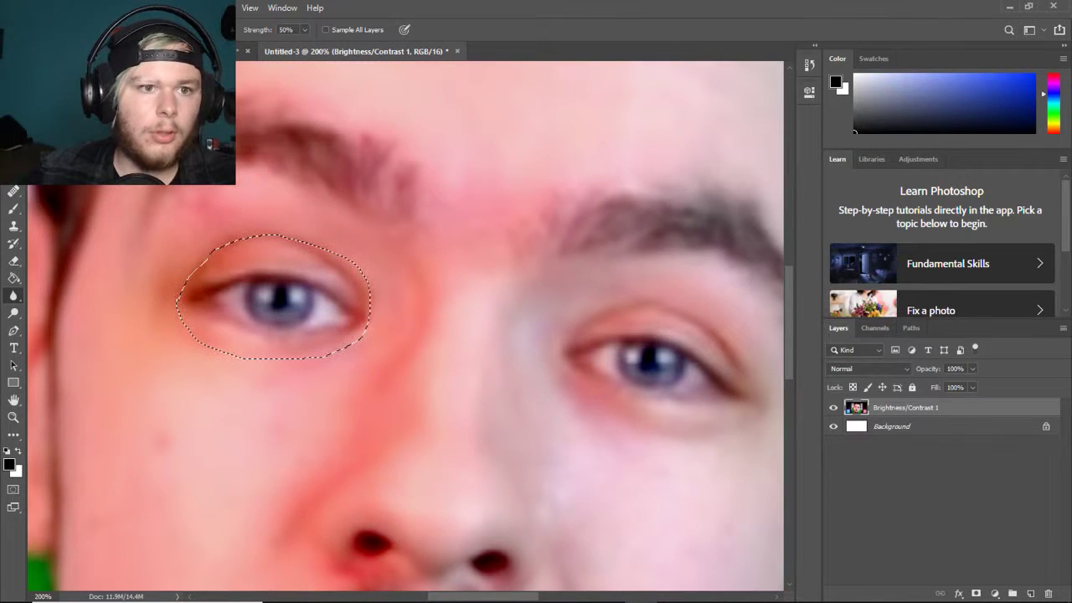
pyautogui.click(176, 7)
pyautogui.click(264, 33)
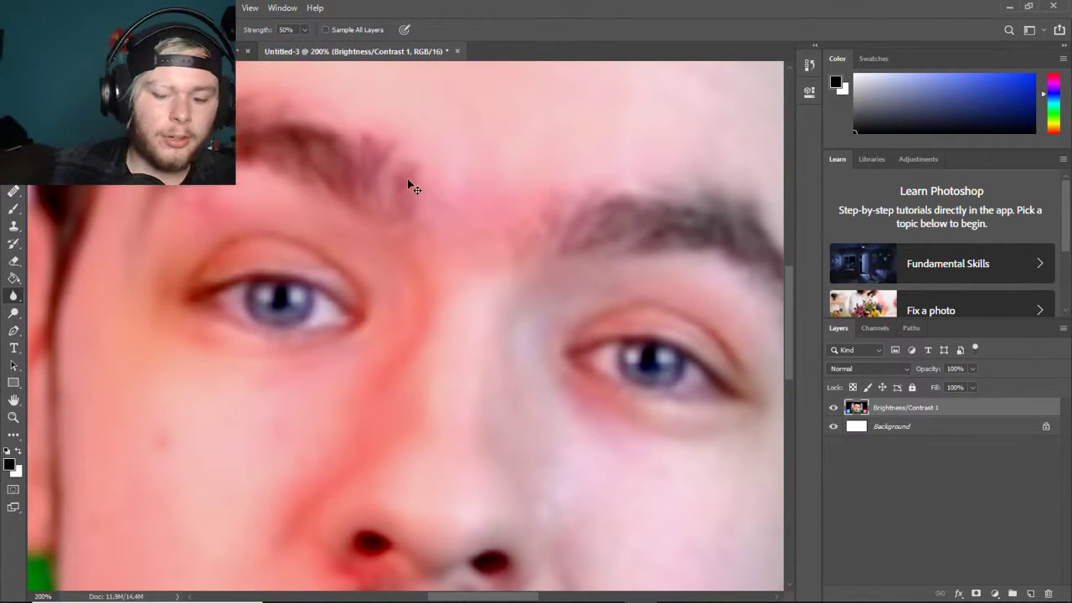
pyautogui.hotkey('ctrl', '0')
pyautogui.scroll(3, 410, 293)
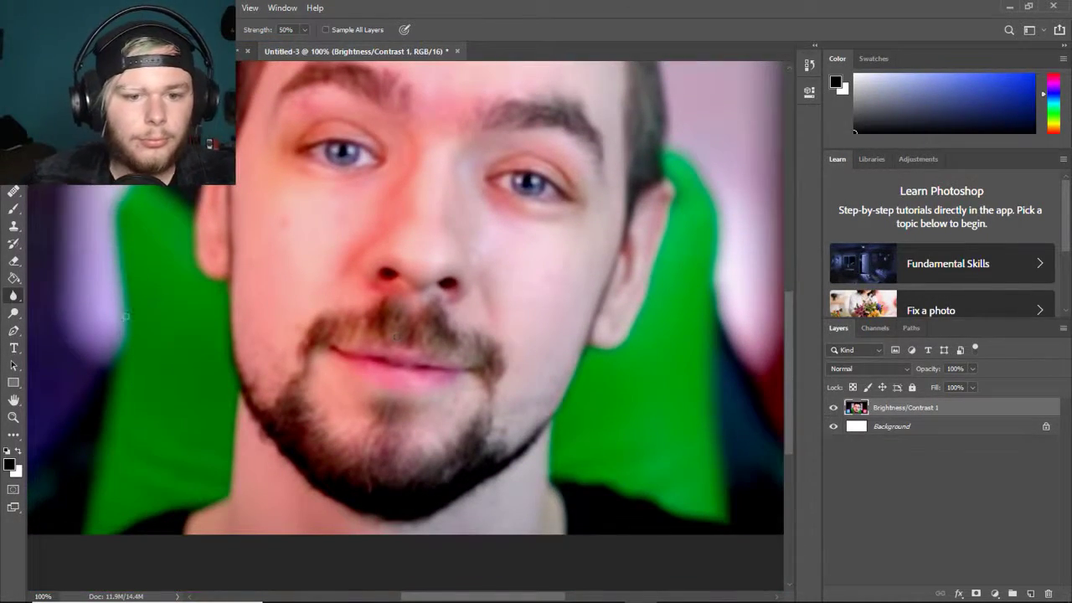
# - Outline the second portrait's lips with the Lasso tool and transfer them as a new layer over the first portrait's mouth
pyautogui.press('l')
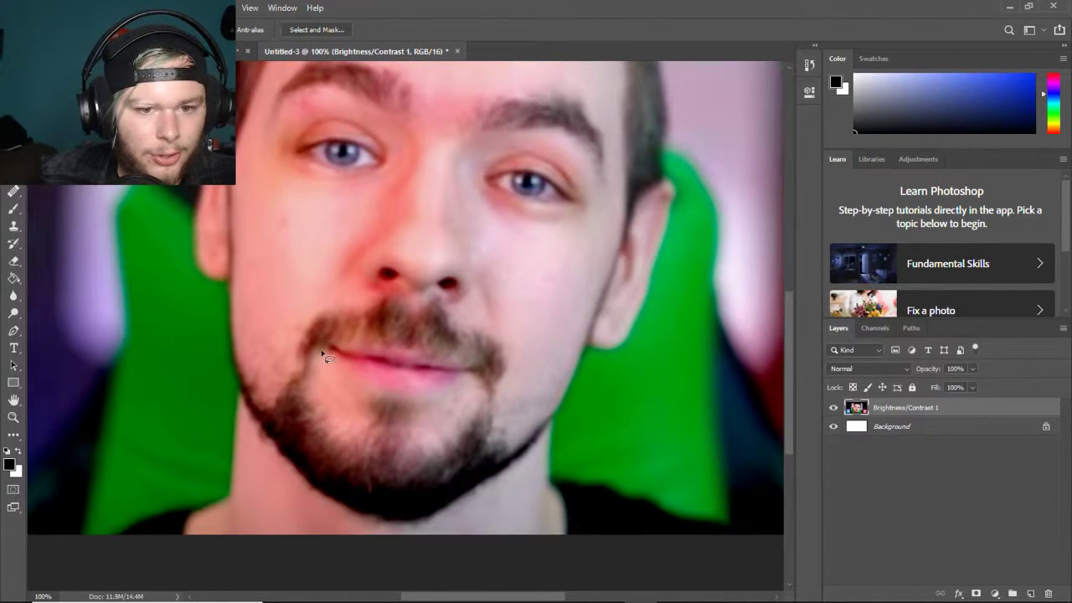
pyautogui.moveTo(338, 347)
pyautogui.mouseDown()
pyautogui.moveTo(448, 346)
pyautogui.moveTo(484, 371)
pyautogui.moveTo(463, 394)
pyautogui.moveTo(426, 399)
pyautogui.moveTo(330, 361)
pyautogui.mouseUp()
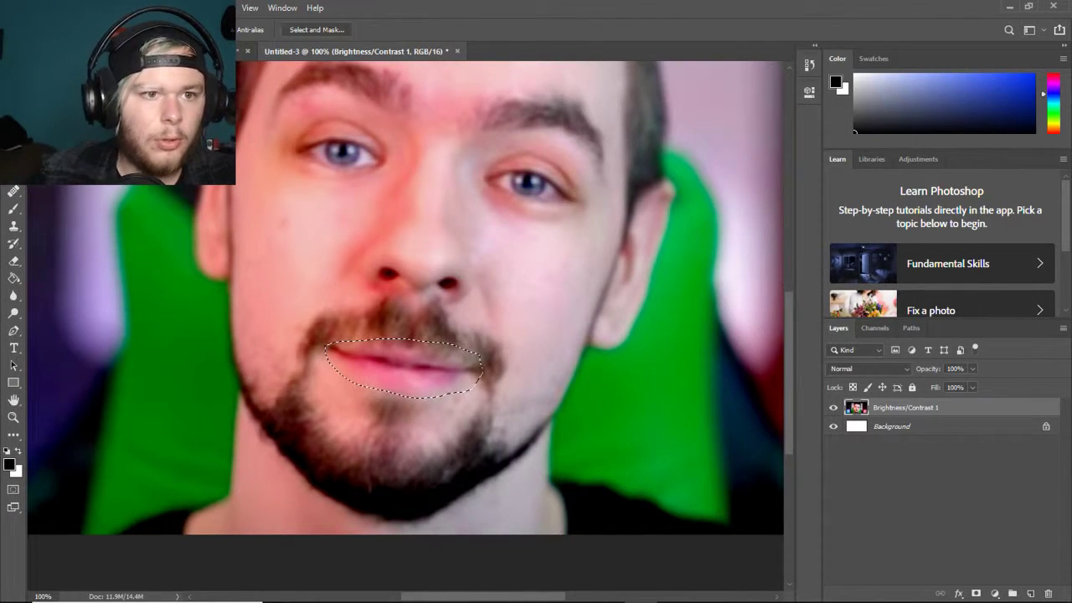
pyautogui.press('v')
pyautogui.press('Delete')
pyautogui.hotkey('ctrl', 'd')
pyautogui.scroll(1, 410, 302)
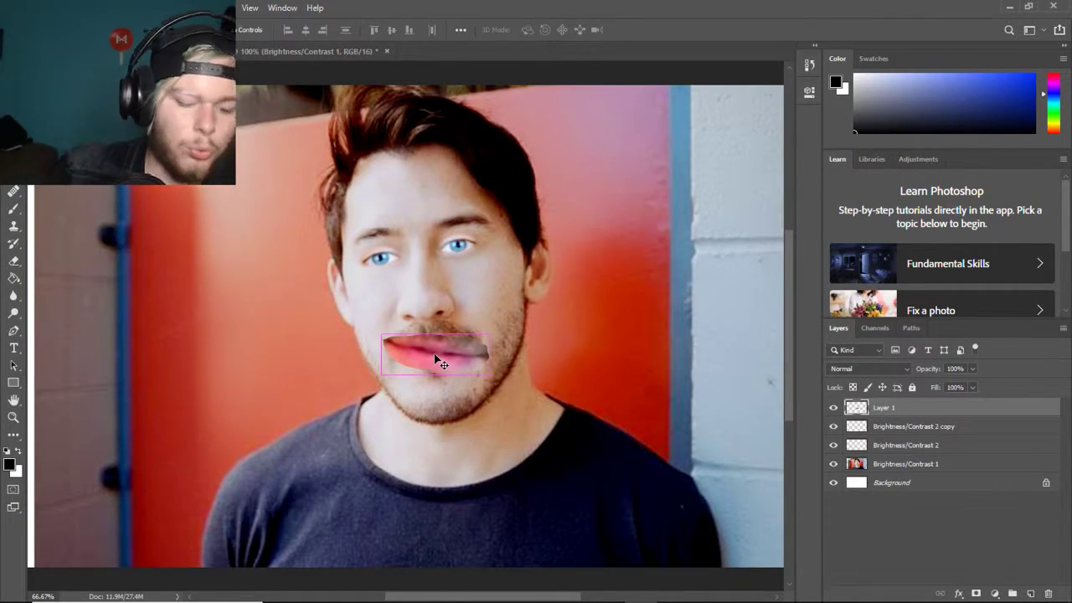
# - Scale the transferred mouth to 75.55% and rotate it about -12° over the first portrait's lips
pyautogui.hotkey('ctrl', 't')
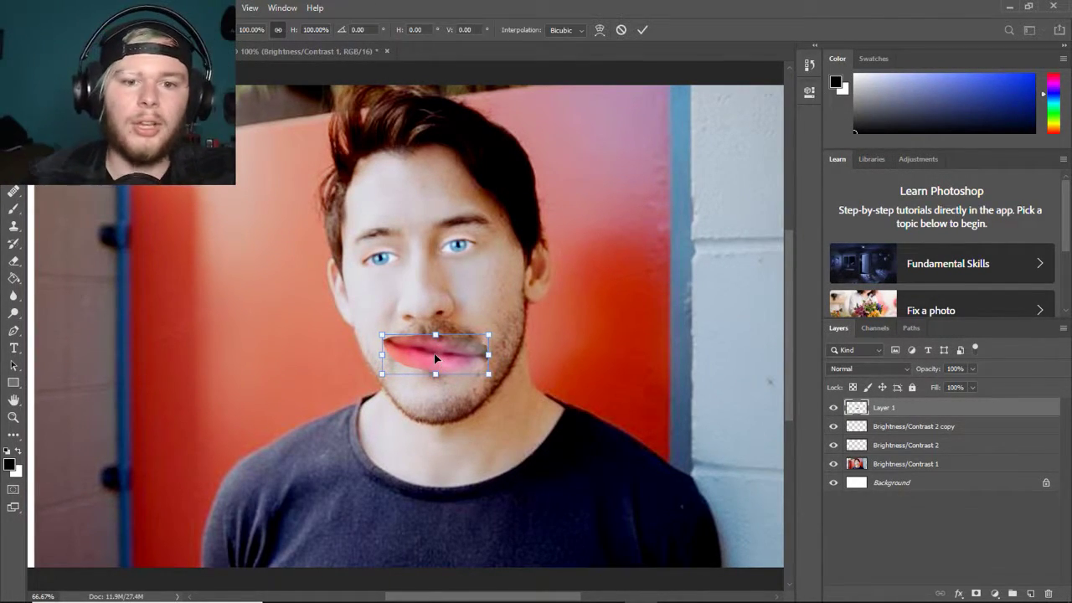
pyautogui.moveTo(504, 325); pyautogui.dragTo(491, 302)
pyautogui.moveTo(375, 347); pyautogui.dragTo(407, 355)
pyautogui.moveTo(517, 320); pyautogui.dragTo(518, 329)
# - Flip the transferred mouth horizontally, set its rotation to about 2.59°, and center it beneath the nose
pyautogui.rightClick(453, 356)
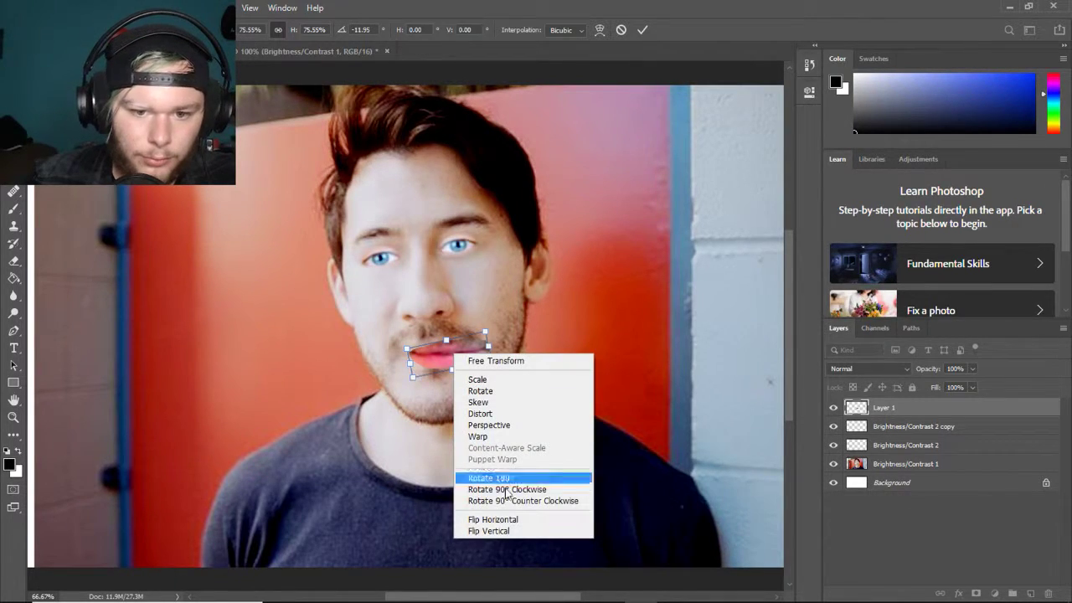
pyautogui.click(482, 528)
pyautogui.moveTo(517, 338)
pyautogui.mouseDown()
pyautogui.moveTo(511, 318)
pyautogui.moveTo(507, 330)
pyautogui.mouseUp()
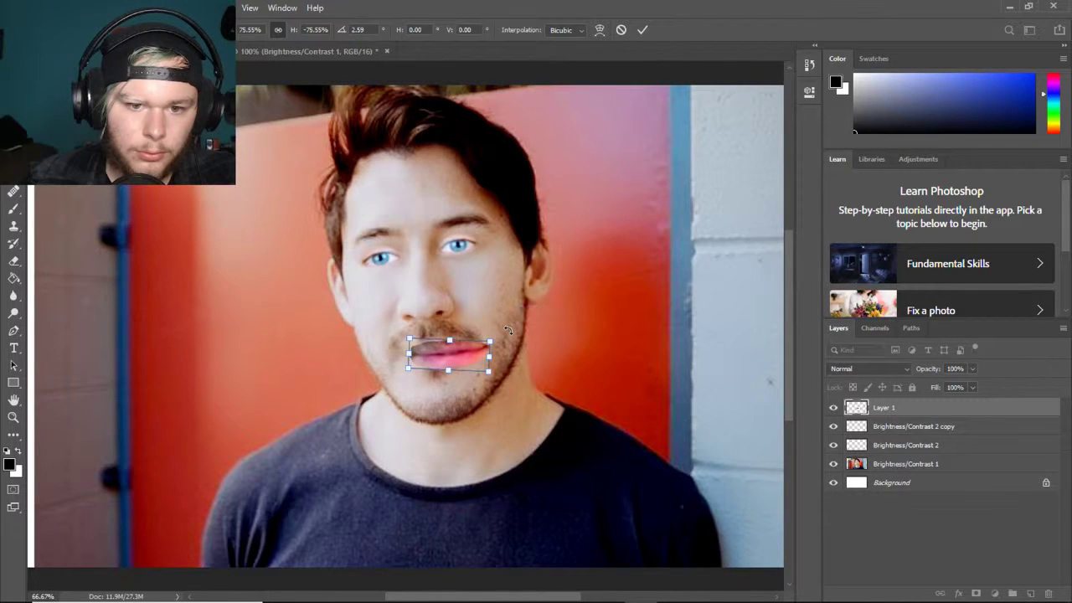
pyautogui.moveTo(455, 355); pyautogui.dragTo(438, 349)
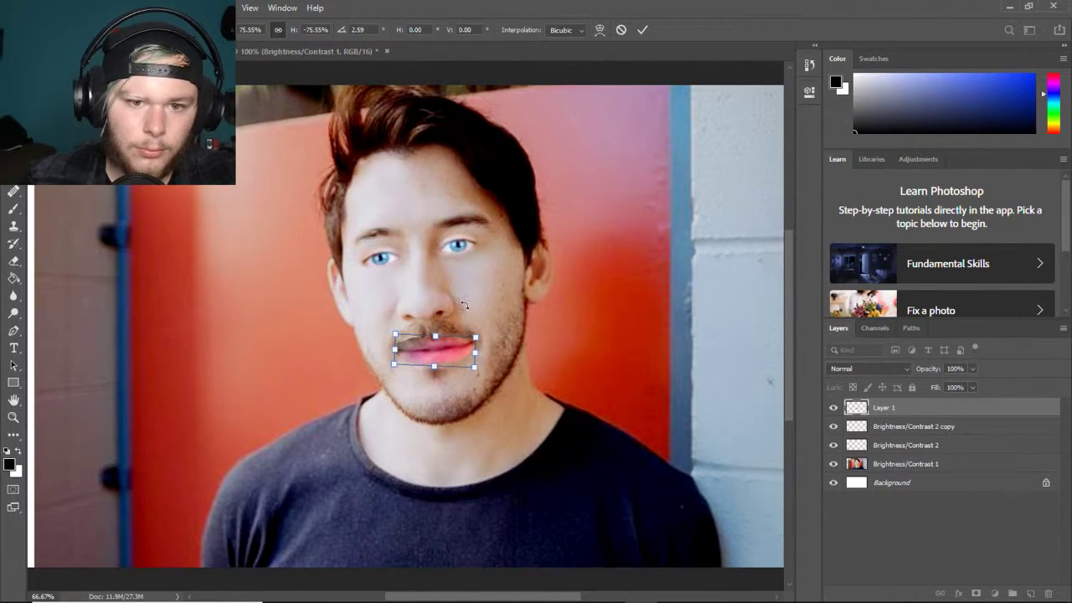
pyautogui.click(643, 30)
# - Nudge the transferred mouth a few pixels down and slightly left to line it up with the original lips
pyautogui.hotkey('ctrl', 't')
pyautogui.press('Left')
pyautogui.press('Left')
pyautogui.press('Left')
pyautogui.press('Left')
pyautogui.press('Down')
pyautogui.press('Down')
pyautogui.press('Down')
pyautogui.press('Down')
pyautogui.press('Right')
pyautogui.press('Right')
pyautogui.press('Right')
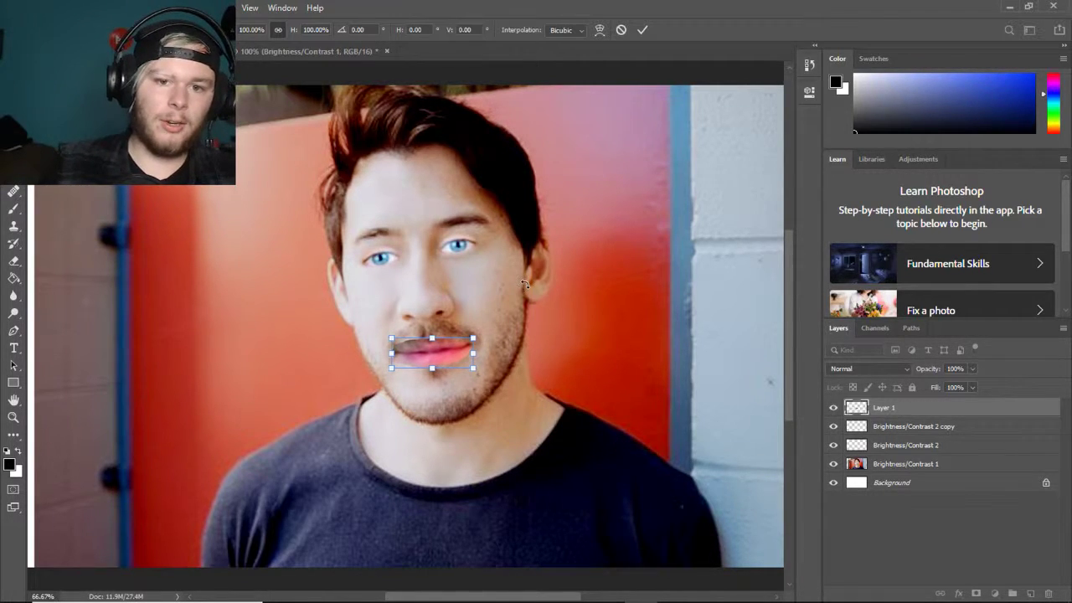
pyautogui.click(642, 30)
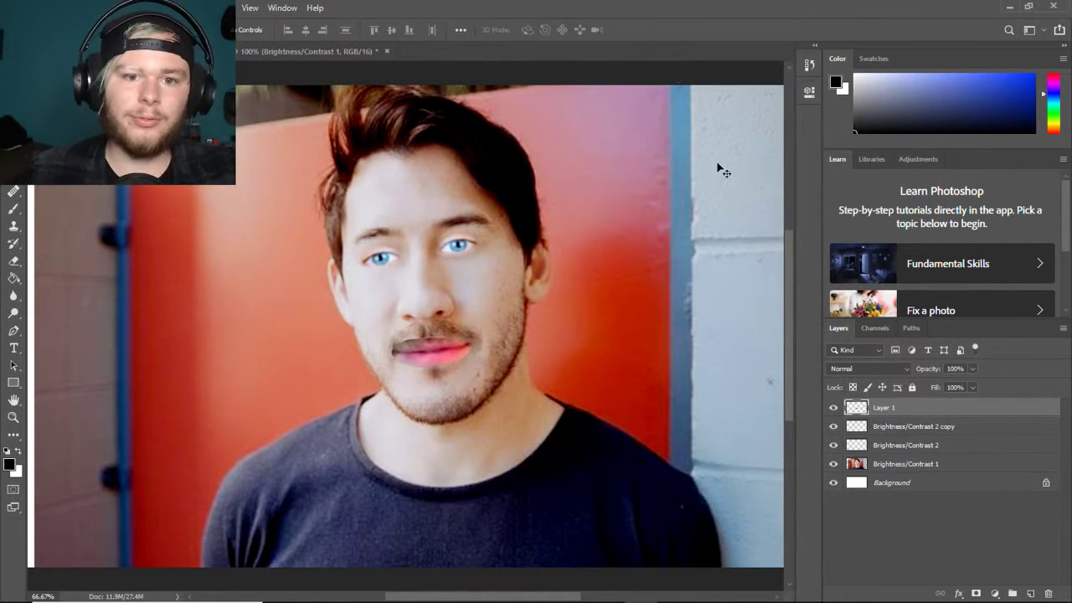
# - Erase the leftover skin and mustache around the edges of the transferred lips so they blend into the face
pyautogui.hotkey('ctrl', '+')
pyautogui.hotkey('ctrl', '+')
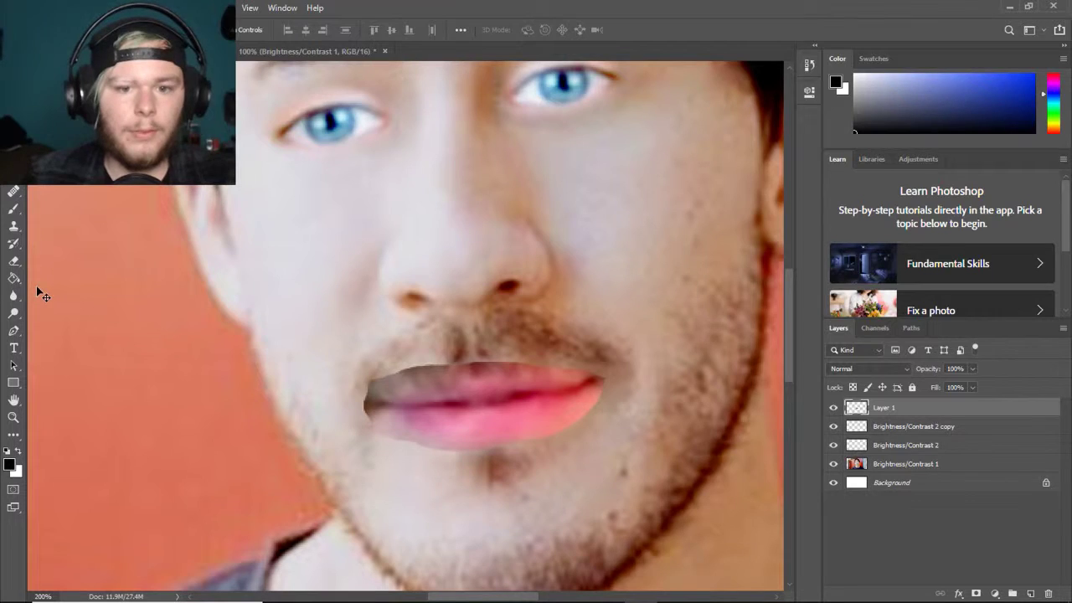
pyautogui.click(13, 261)
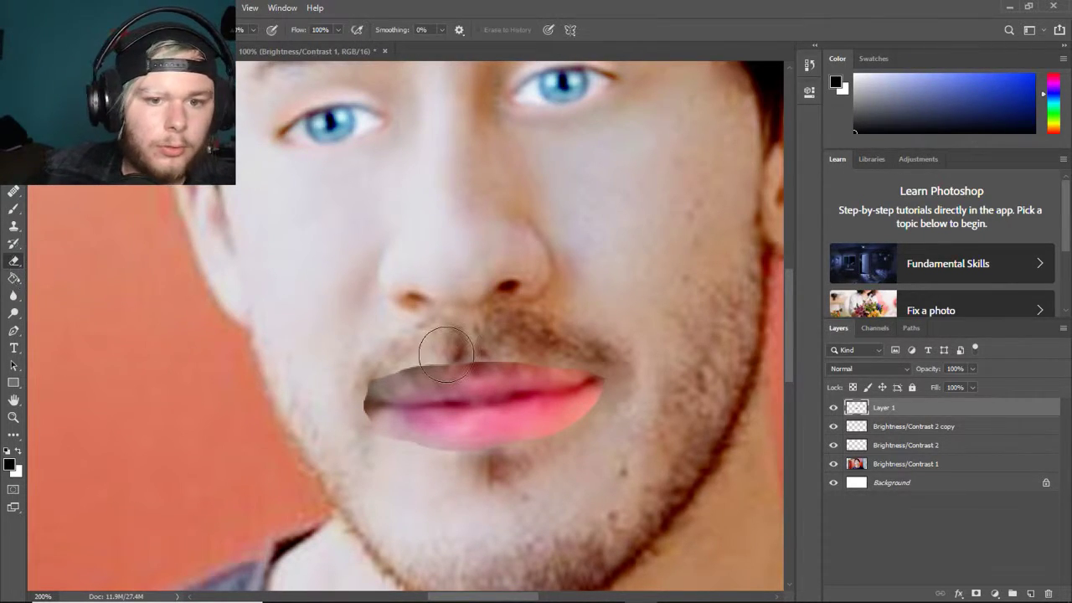
pyautogui.moveTo(338, 389)
pyautogui.mouseDown()
pyautogui.moveTo(349, 430)
pyautogui.moveTo(410, 464)
pyautogui.moveTo(474, 476)
pyautogui.moveTo(536, 460)
pyautogui.moveTo(618, 411)
pyautogui.moveTo(570, 450)
pyautogui.moveTo(514, 472)
pyautogui.moveTo(454, 474)
pyautogui.moveTo(397, 460)
pyautogui.moveTo(340, 407)
pyautogui.moveTo(366, 366)
pyautogui.moveTo(421, 351)
pyautogui.moveTo(618, 354)
pyautogui.moveTo(528, 368)
pyautogui.moveTo(435, 355)
pyautogui.moveTo(376, 369)
pyautogui.moveTo(423, 354)
pyautogui.moveTo(491, 366)
pyautogui.moveTo(617, 347)
pyautogui.moveTo(455, 342)
pyautogui.moveTo(355, 377)
pyautogui.mouseUp()
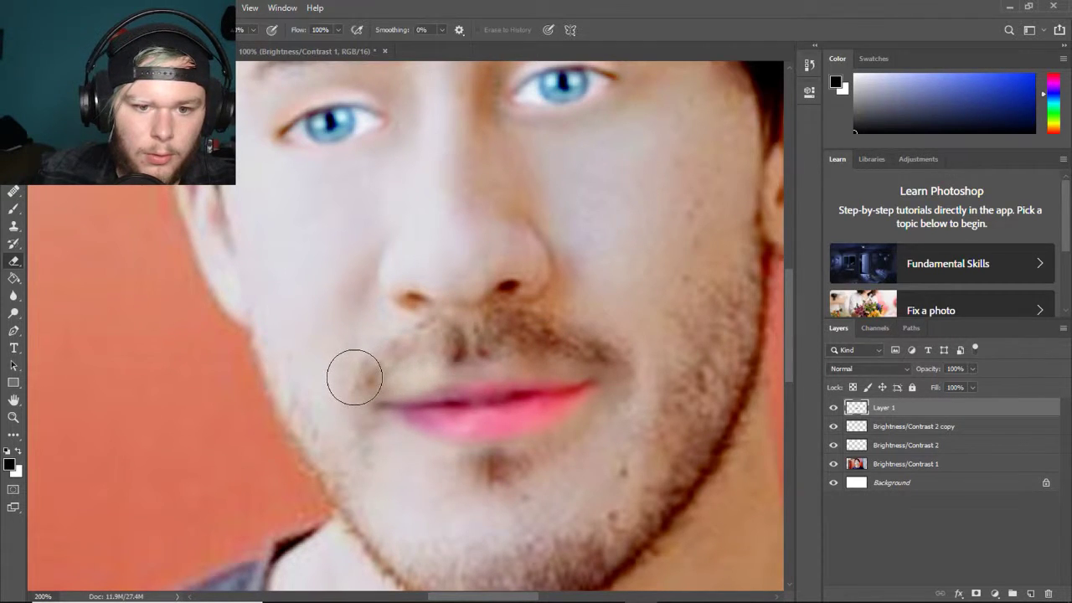
# - Examine how the transferred mouth fits the face on the whole portrait and close up
pyautogui.hotkey('ctrl', '0')
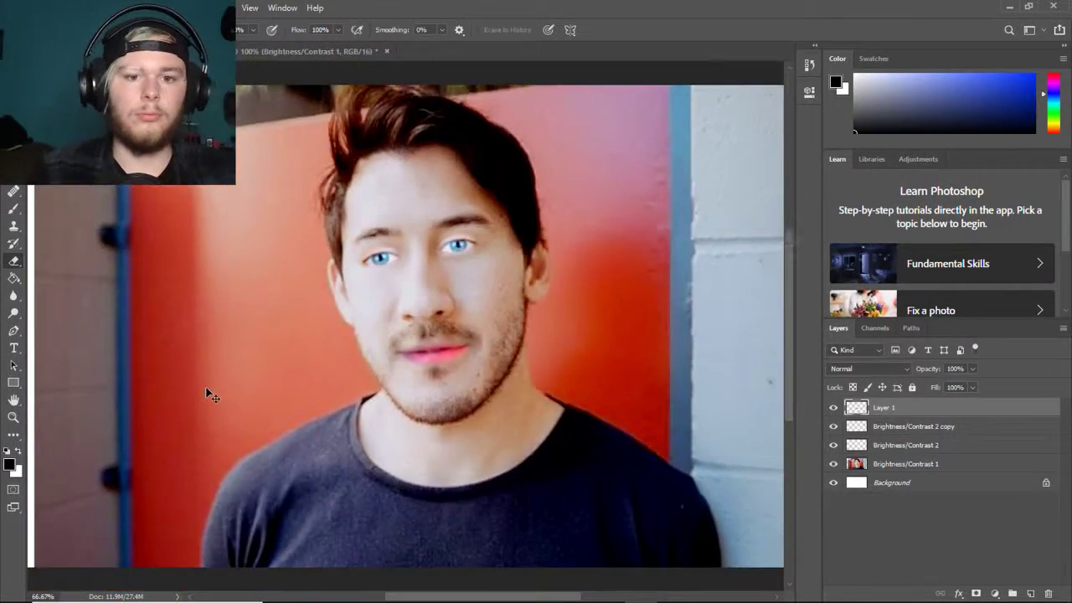
pyautogui.hotkey('ctrl', '-')
pyautogui.hotkey('ctrl', '+')
pyautogui.hotkey('ctrl', '+')
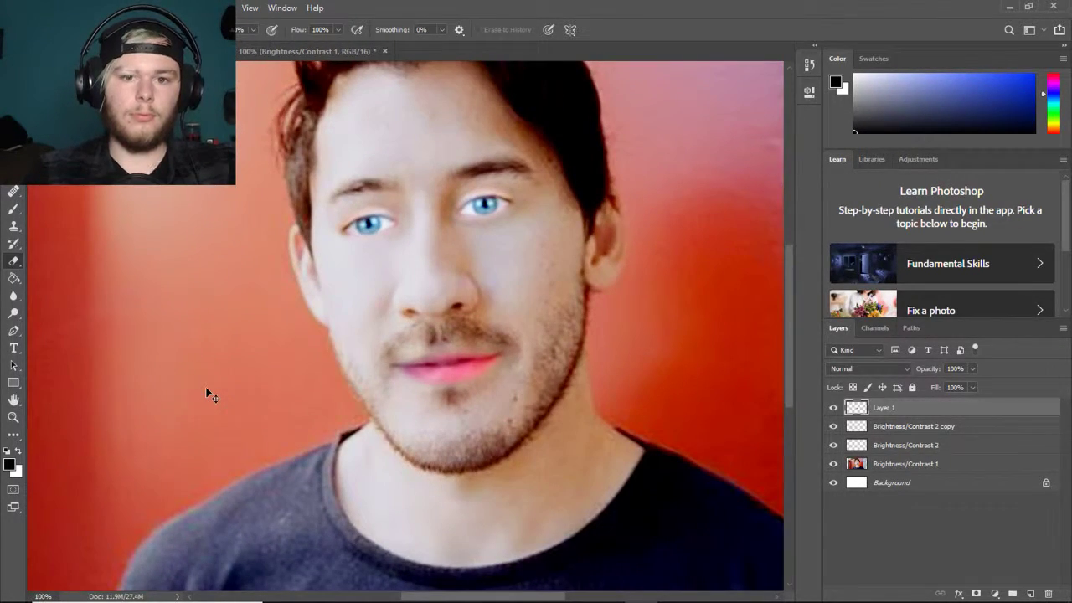
pyautogui.hotkey('ctrl', '+')
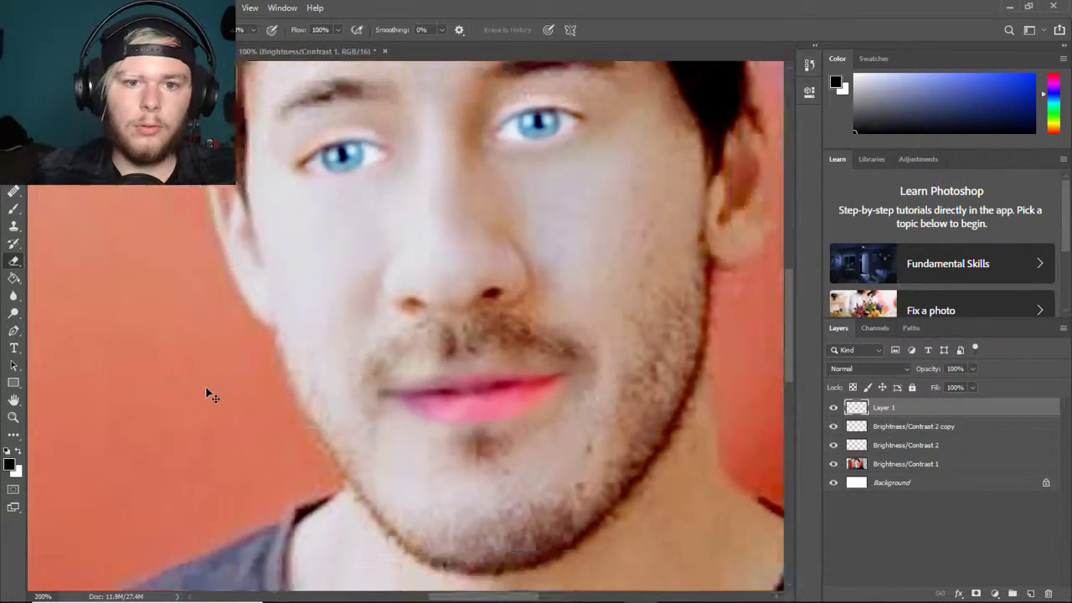
pyautogui.hotkey('ctrl', '-')
pyautogui.hotkey('ctrl', '-')
pyautogui.hotkey('ctrl', '-')
pyautogui.hotkey('ctrl', '-')
pyautogui.hotkey('ctrl', '+')
pyautogui.hotkey('ctrl', '+')
pyautogui.hotkey('ctrl', '+')
pyautogui.hotkey('ctrl', '+')
pyautogui.hotkey('ctrl', '+')
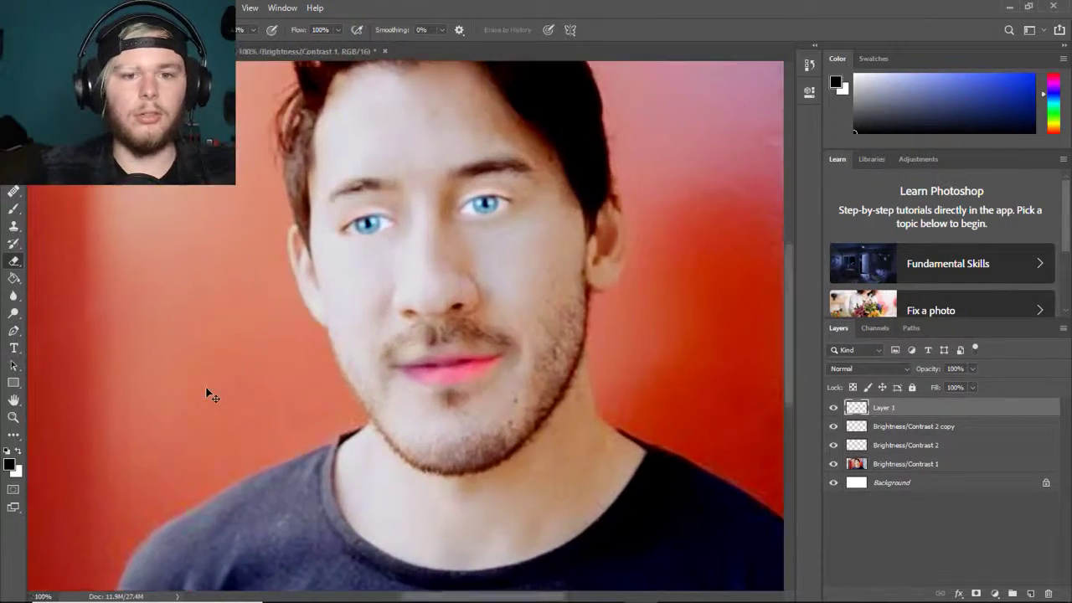
pyautogui.hotkey('ctrl', '-')
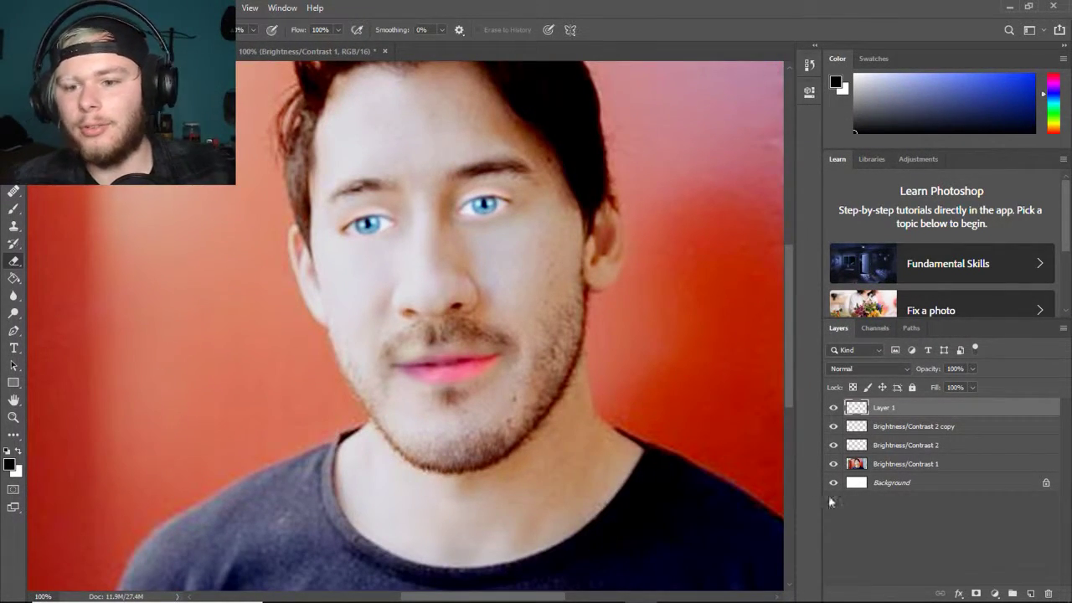
# - Merge the Brightness/Contrast 2 and Brightness/Contrast 2 copy eye layers into one layer
pyautogui.click(926, 429)
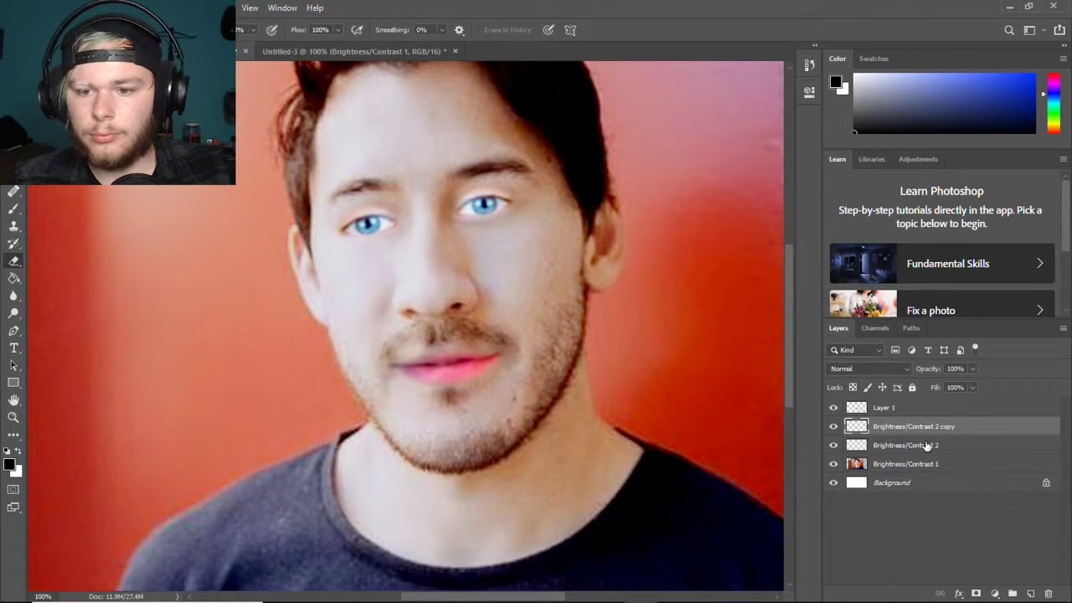
pyautogui.keyDown('shift'); pyautogui.click(926, 445); pyautogui.keyUp('shift')
pyautogui.rightClick(926, 443)
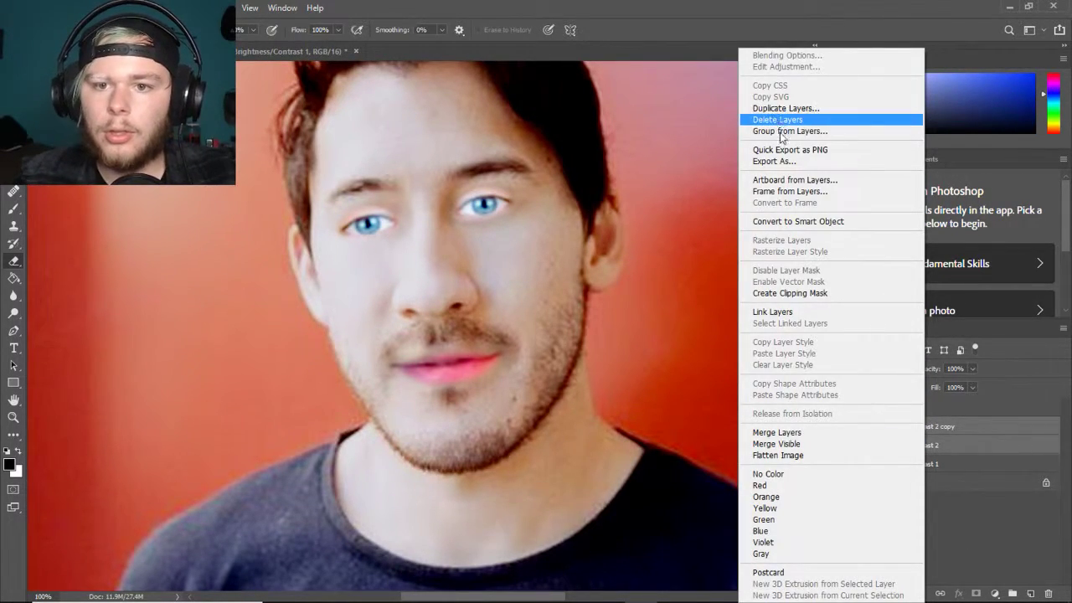
pyautogui.click(777, 432)
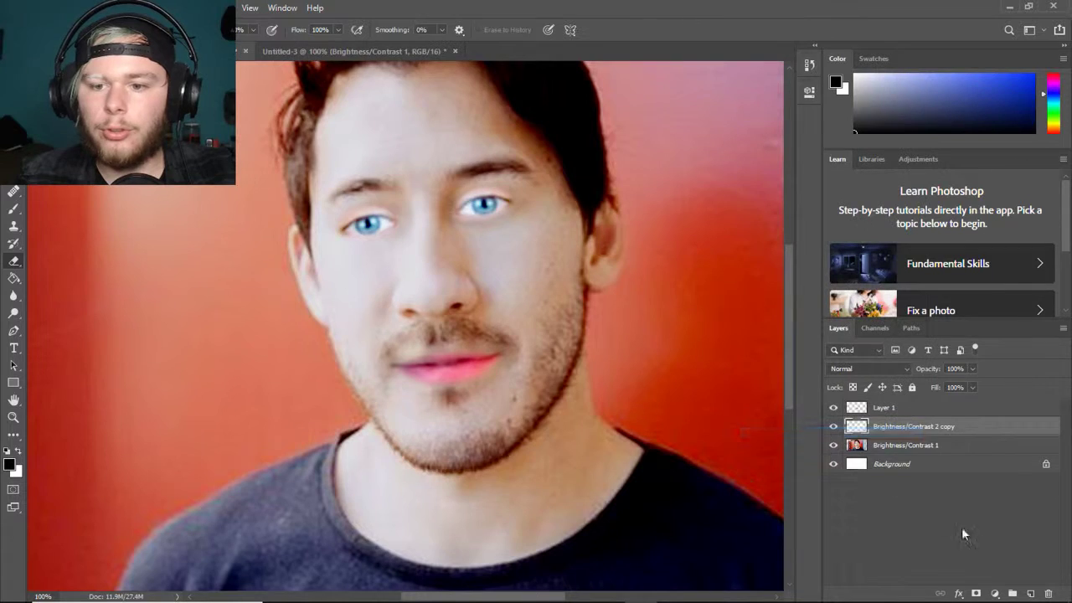
# - Add a Brightness/Contrast adjustment clipped to the merged eye layer, with brightness at -59 and contrast lowered slightly
pyautogui.click(995, 594)
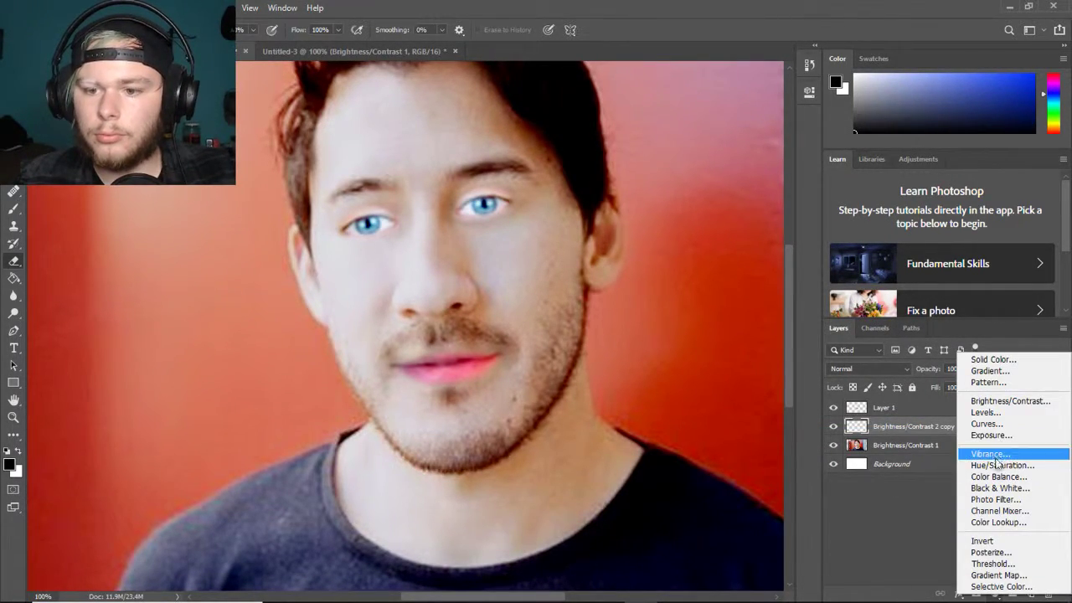
pyautogui.click(1005, 403)
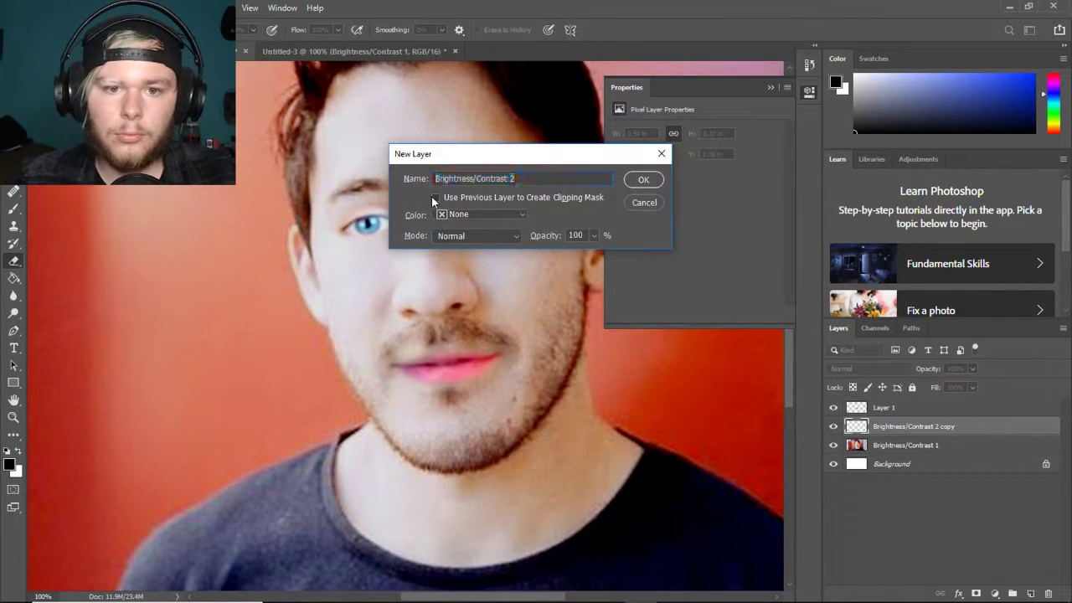
pyautogui.click(643, 180)
pyautogui.moveTo(694, 171)
pyautogui.mouseDown()
pyautogui.moveTo(667, 170)
pyautogui.moveTo(676, 171)
pyautogui.mouseUp()
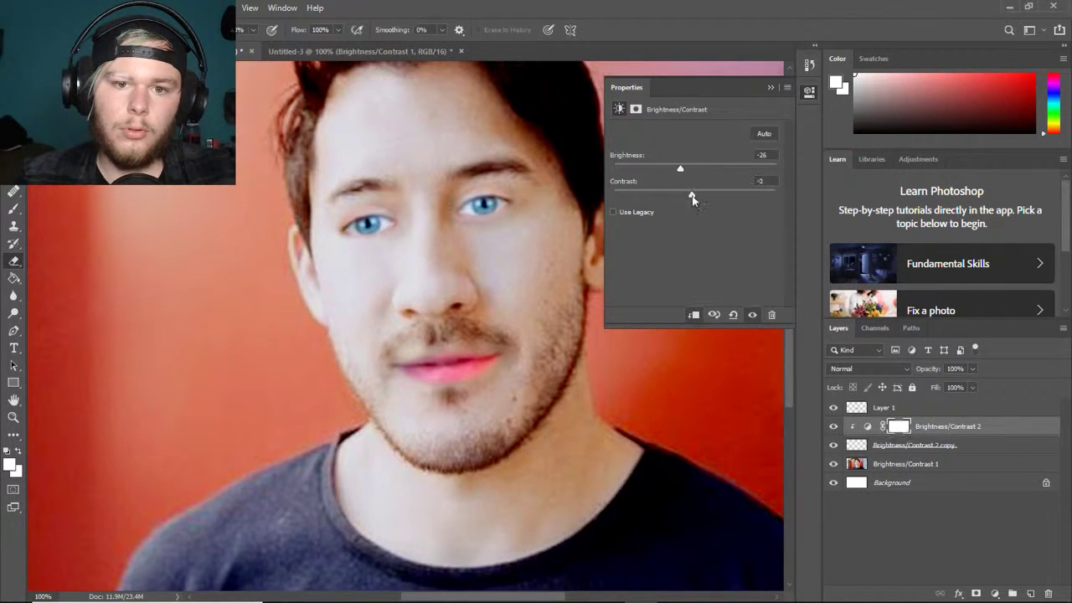
pyautogui.moveTo(651, 199); pyautogui.dragTo(748, 199)
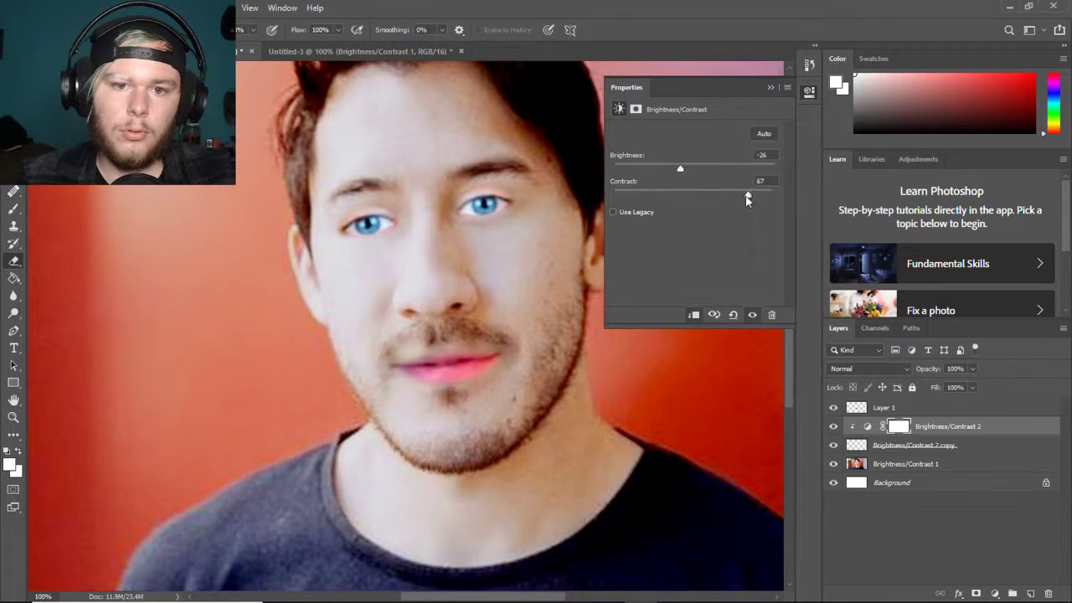
pyautogui.moveTo(680, 170); pyautogui.dragTo(667, 196)
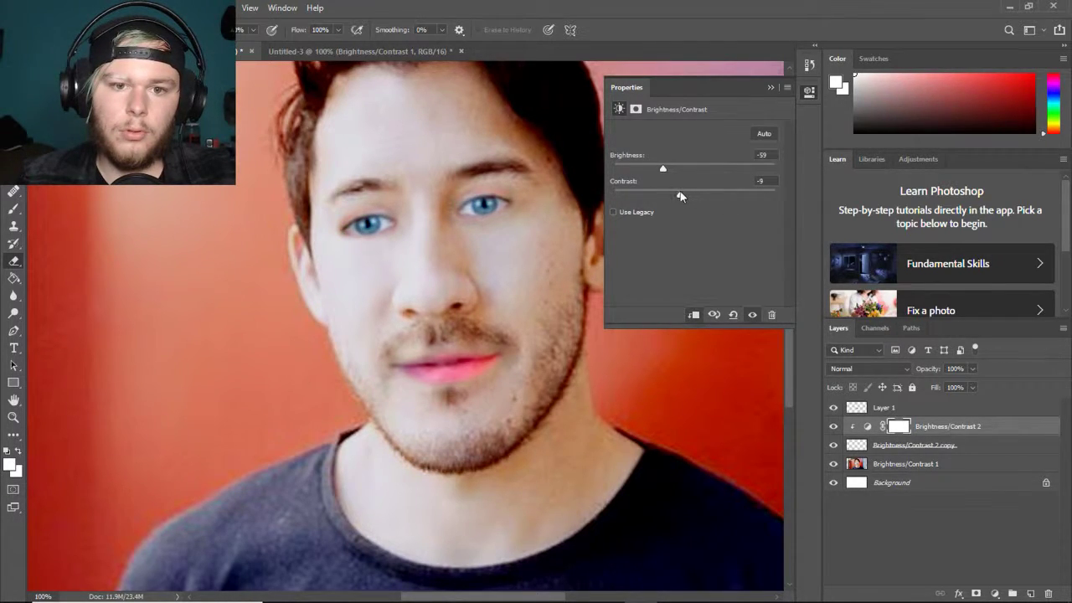
pyautogui.click(770, 88)
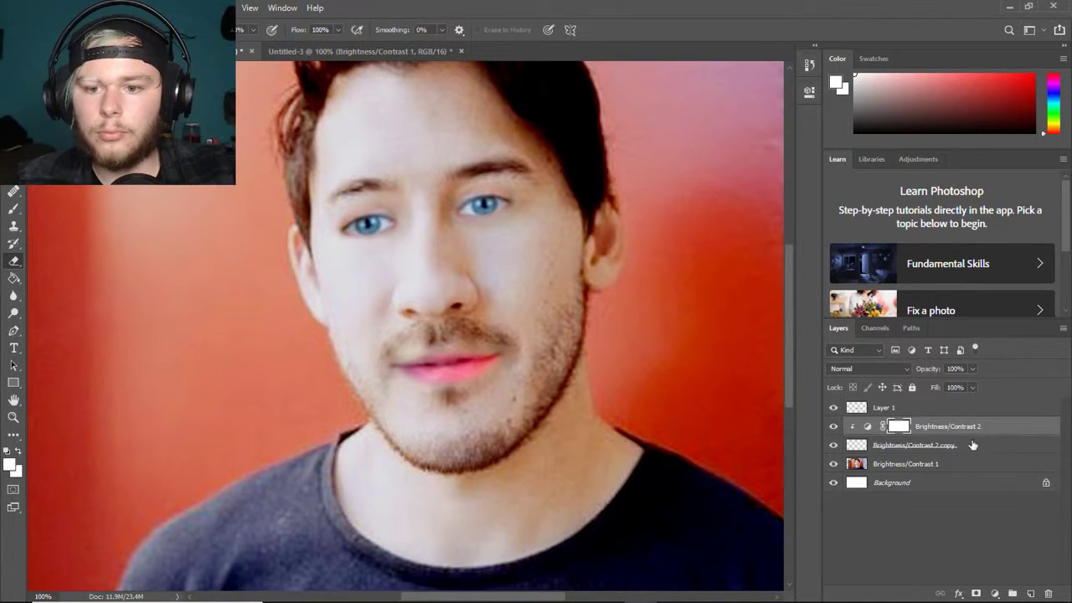
# - Examine the darkened eyes and the rest of the face on the whole portrait and close up
pyautogui.click(916, 529)
pyautogui.hotkey('ctrl', '-')
pyautogui.hotkey('ctrl', '-')
pyautogui.hotkey('ctrl', '-')
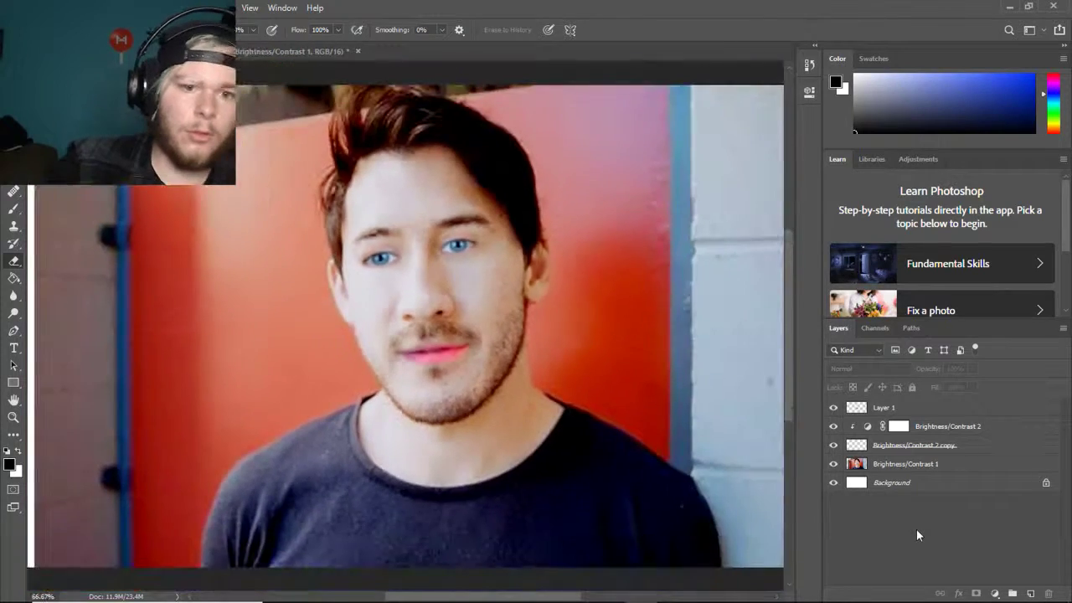
pyautogui.hotkey('ctrl', '+')
pyautogui.hotkey('ctrl', '+')
pyautogui.hotkey('ctrl', '+')
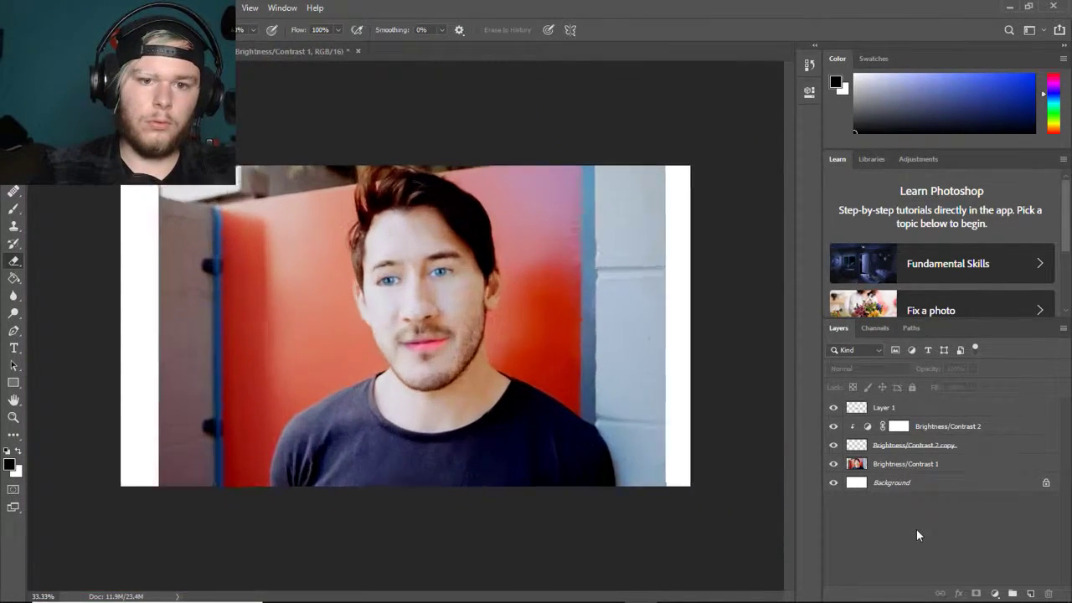
pyautogui.hotkey('ctrl', '+')
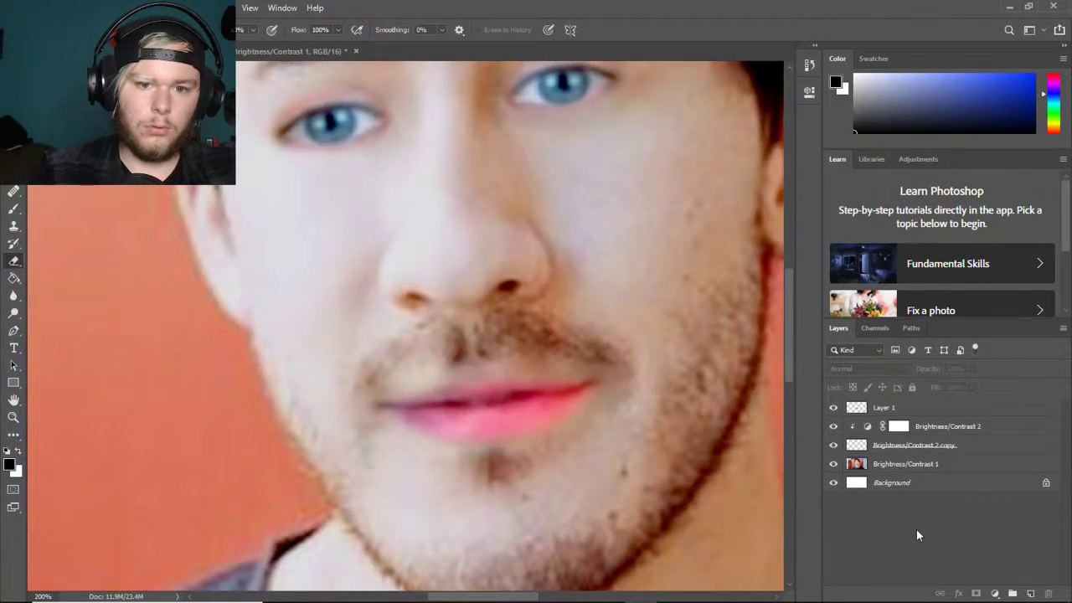
pyautogui.hotkey('ctrl', '-')
pyautogui.hotkey('ctrl', '-')
pyautogui.hotkey('ctrl', '-')
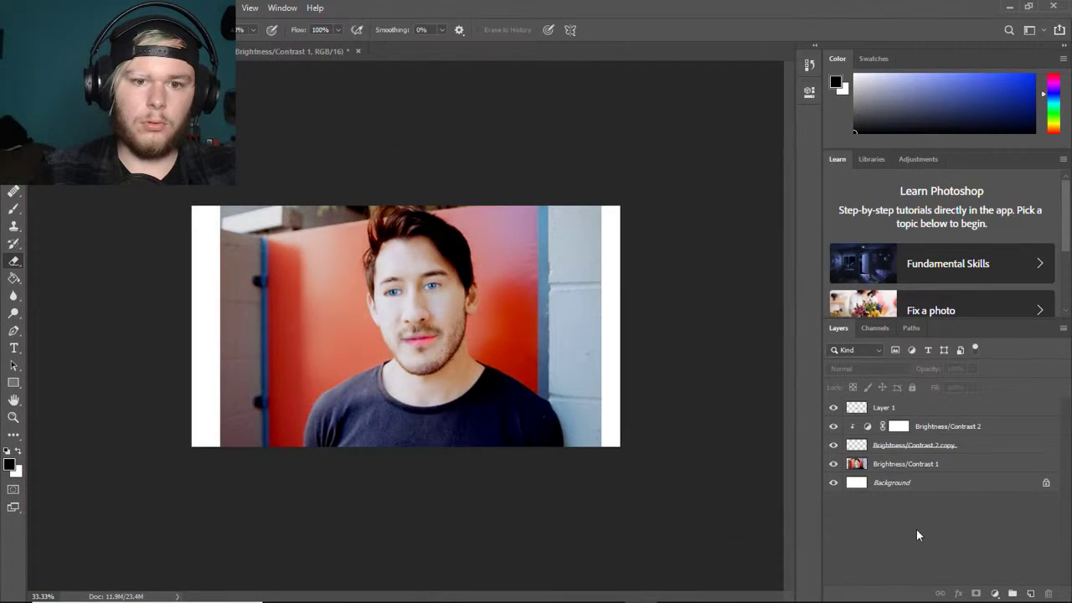
pyautogui.hotkey('ctrl', '+')
pyautogui.hotkey('ctrl', '+')
pyautogui.hotkey('ctrl', '+')
pyautogui.hotkey('ctrl', '-')
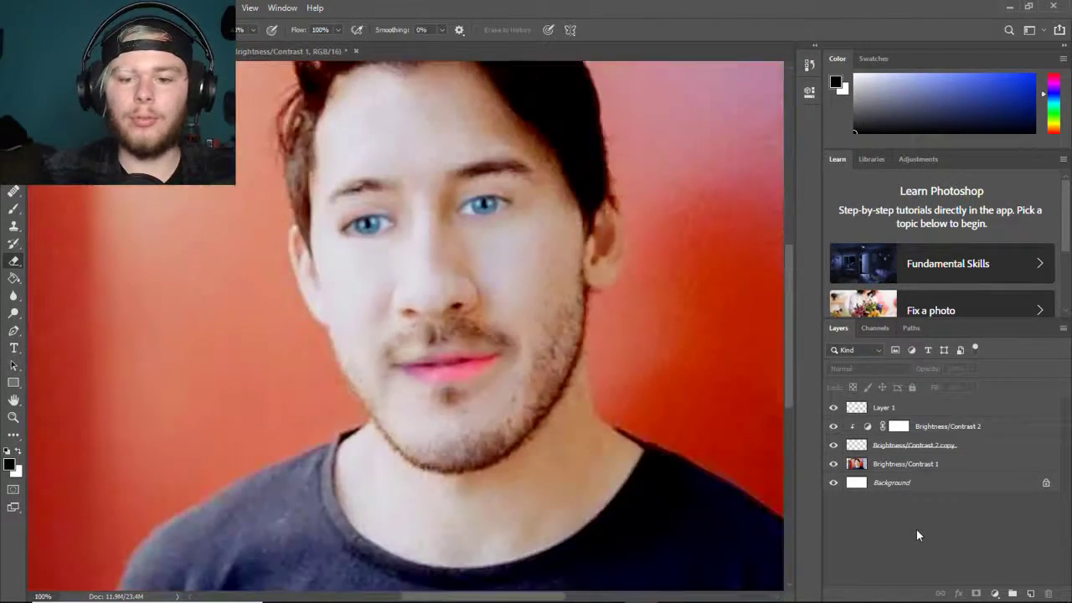
# - Add a Color Balance adjustment clipped to the mouth layer, Layer 1
pyautogui.click(936, 410)
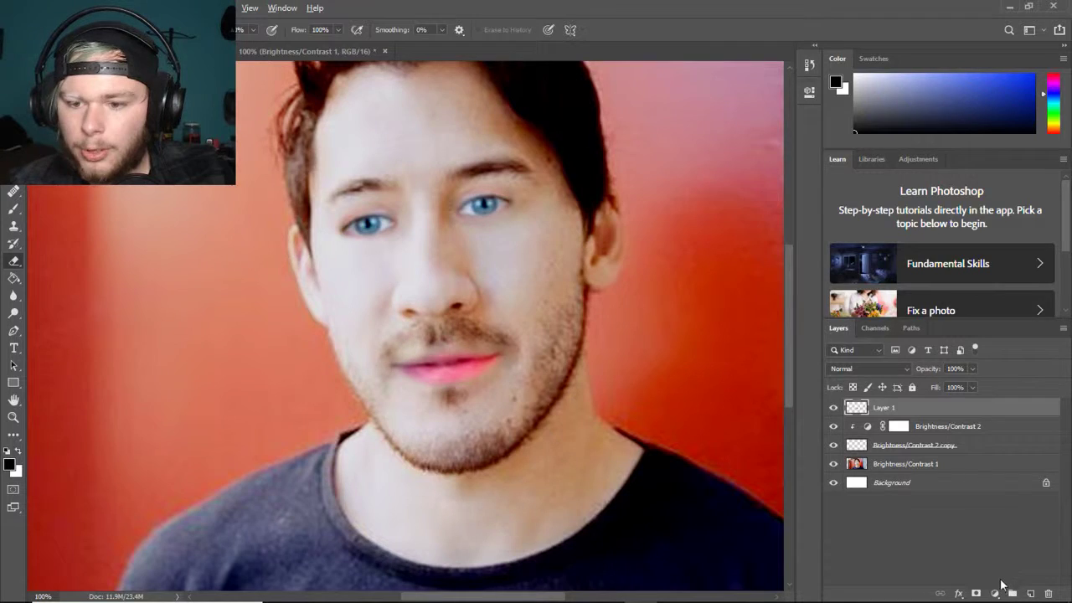
pyautogui.click(995, 593)
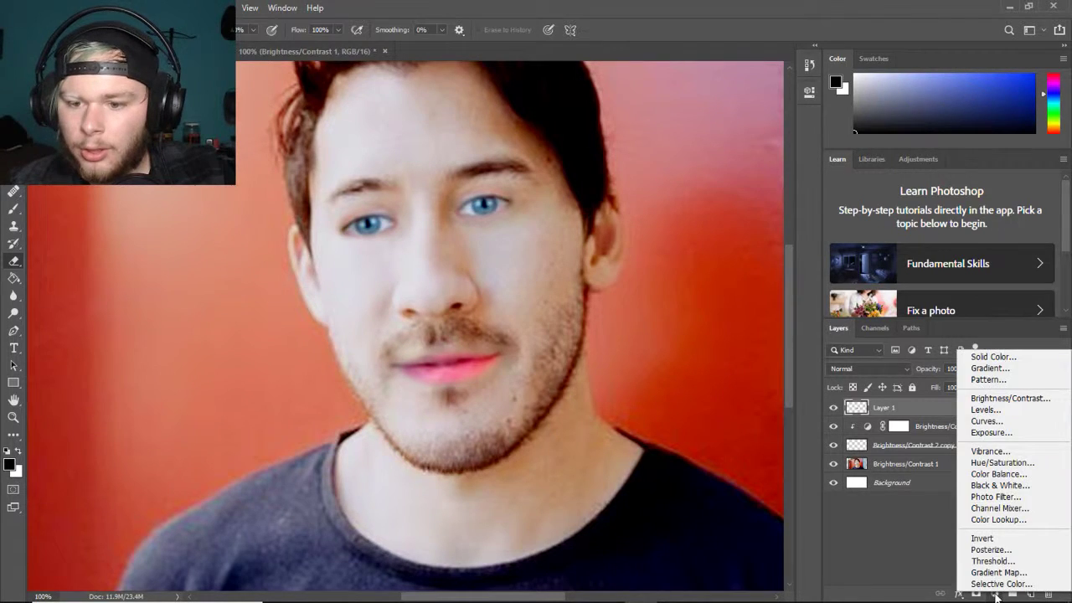
pyautogui.keyDown('alt'); pyautogui.click(999, 475); pyautogui.keyUp('alt')
pyautogui.click(437, 198)
pyautogui.click(632, 180)
# - Set the mouth's midtone color balance to -37 on Cyan–Red and -45 on Yellow–Blue
pyautogui.moveTo(677, 158); pyautogui.dragTo(638, 158)
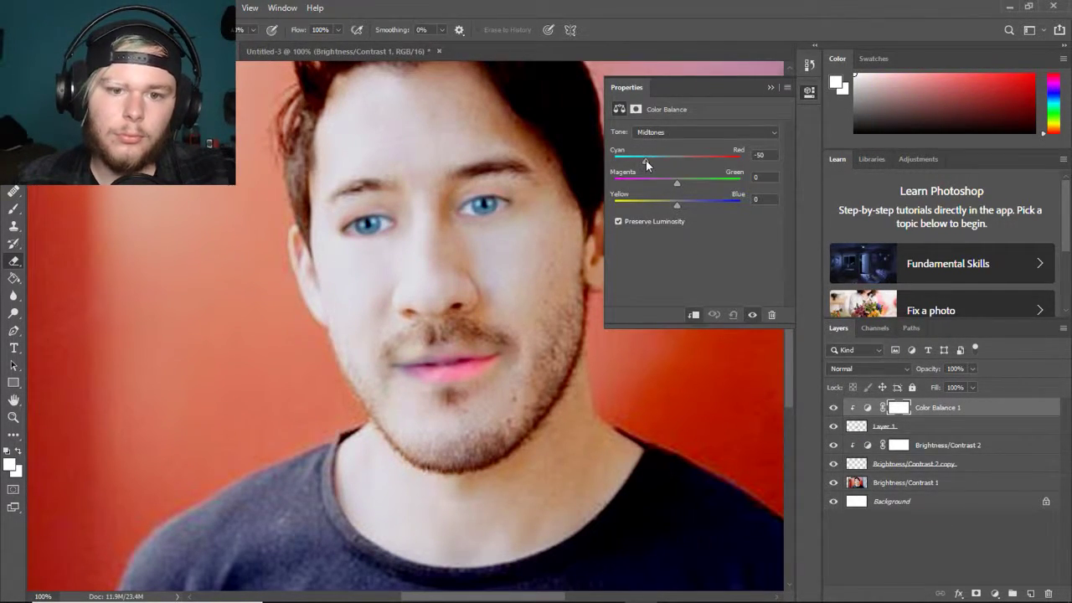
pyautogui.moveTo(676, 202); pyautogui.dragTo(657, 206)
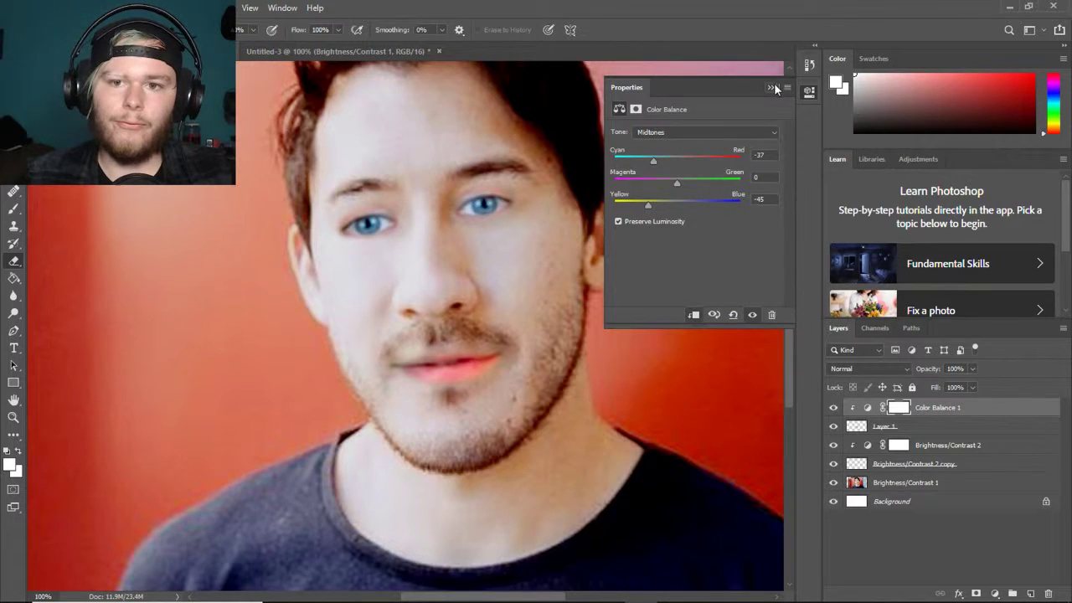
pyautogui.click(771, 87)
pyautogui.hotkey('ctrl', '-')
pyautogui.hotkey('ctrl', '-')
pyautogui.hotkey('ctrl', '-')
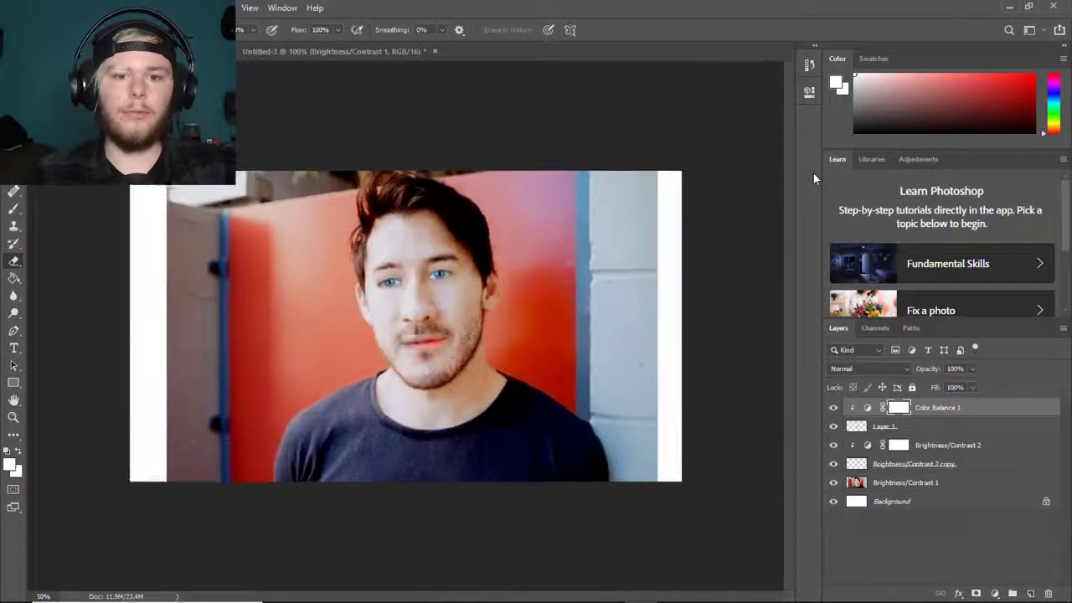
pyautogui.hotkey('ctrl', '+')
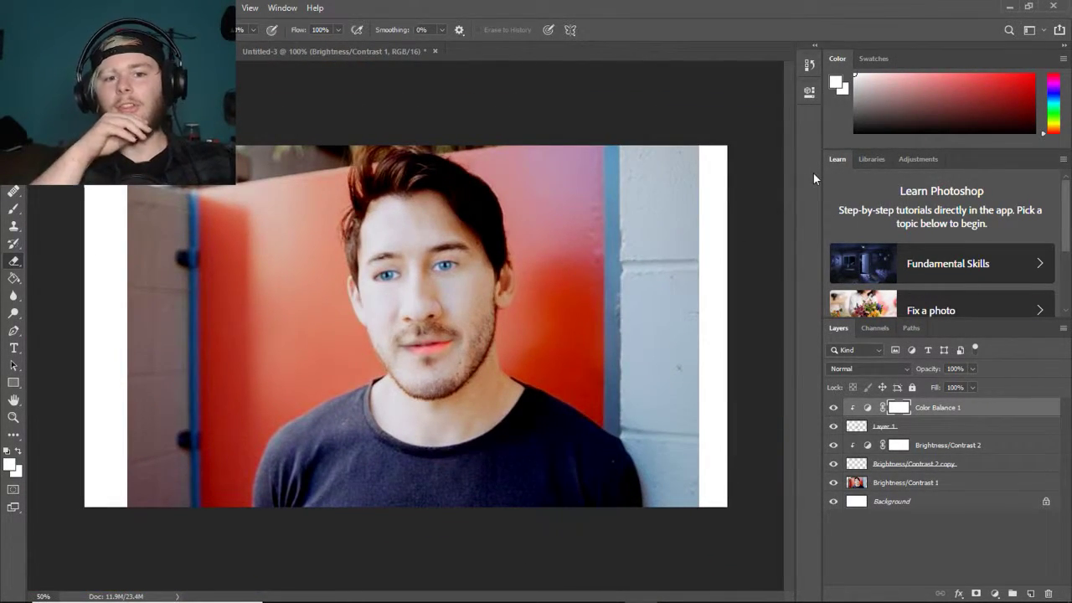